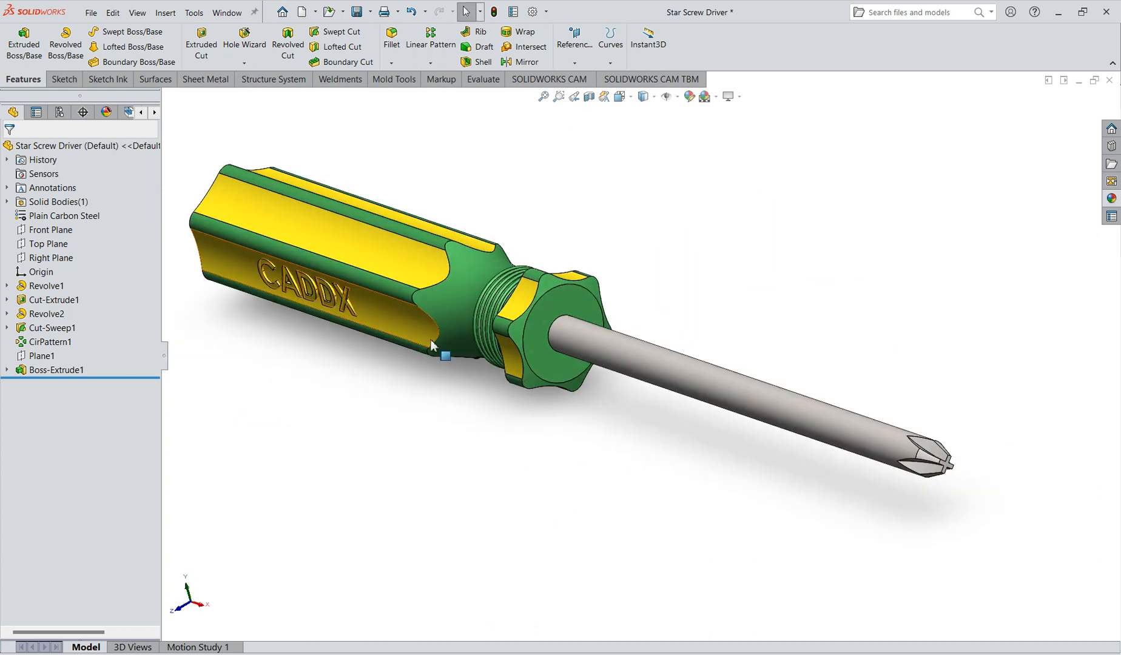
- Create a new part from the Part template and start a sketch on the Front Plane
left_click(91, 16)
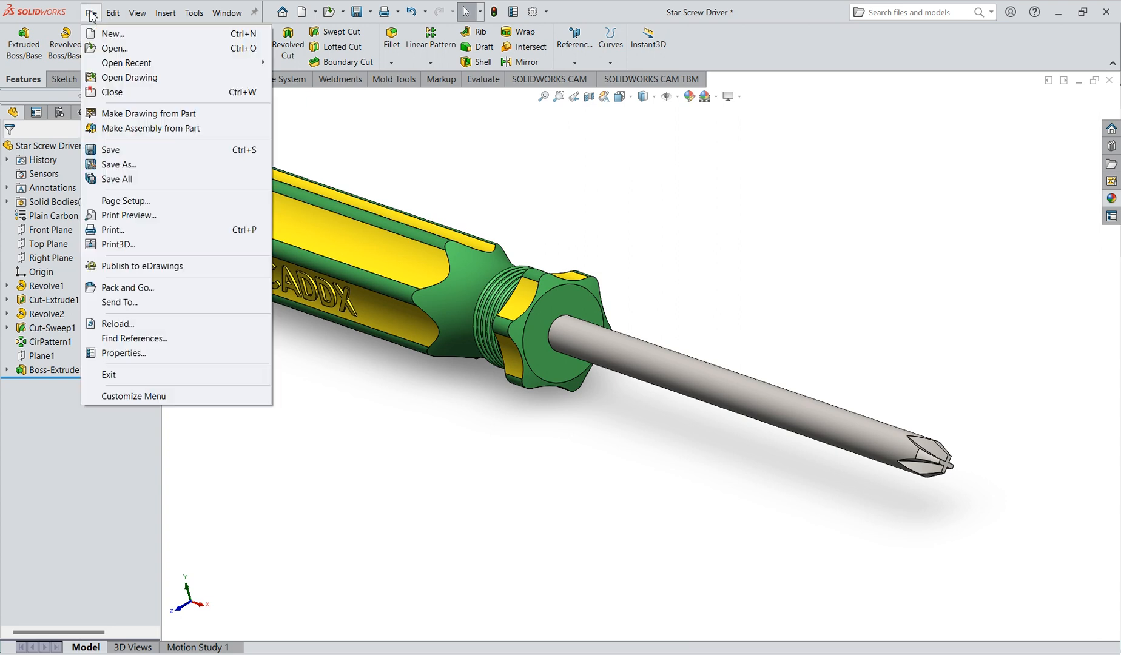
left_click(97, 34)
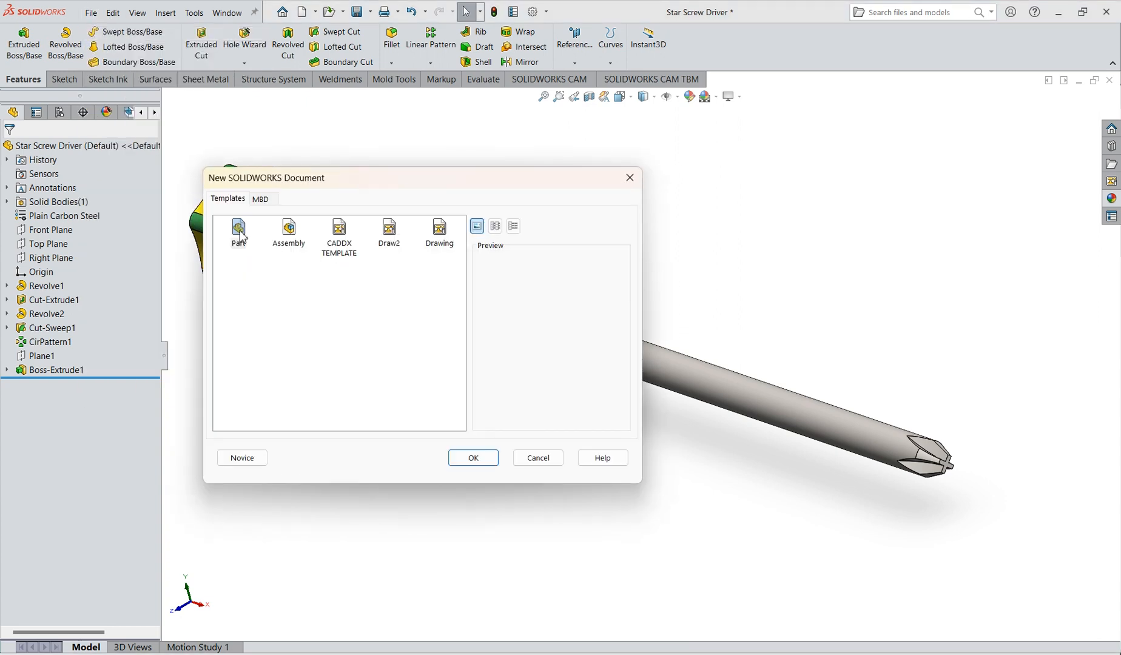
double_click(239, 230)
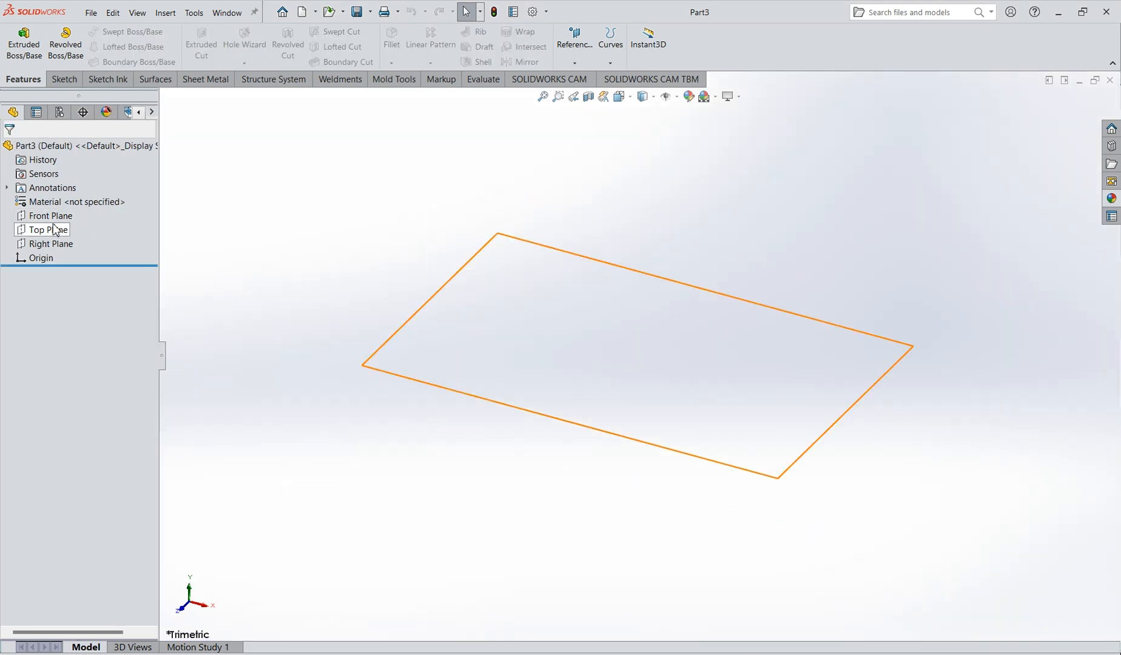
left_click(54, 220)
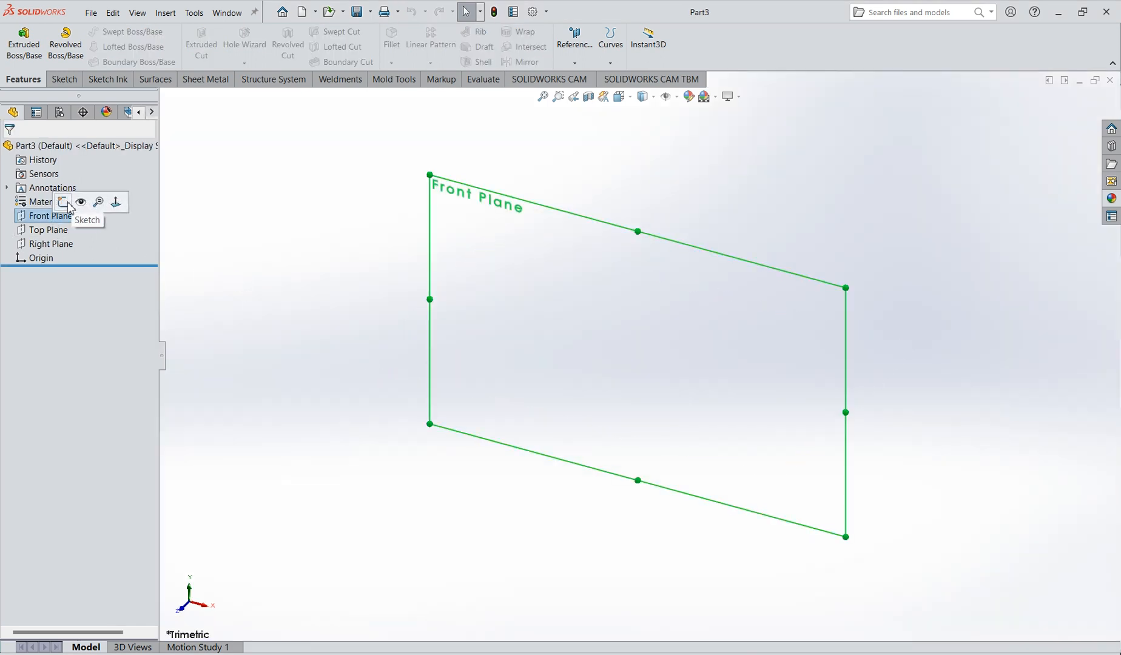
left_click(63, 203)
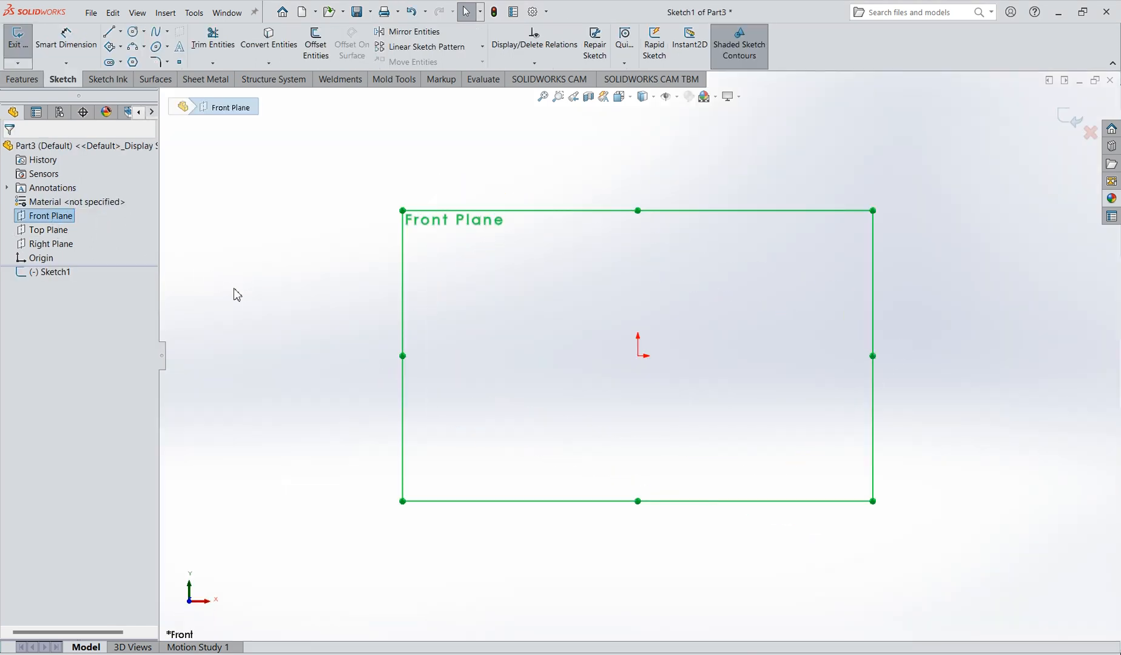
- Sketch connected lines from the origin: a base line about 122 mm to the left, a short vertical, a short slanted line and an upper line about 49 mm long
left_click(110, 33)
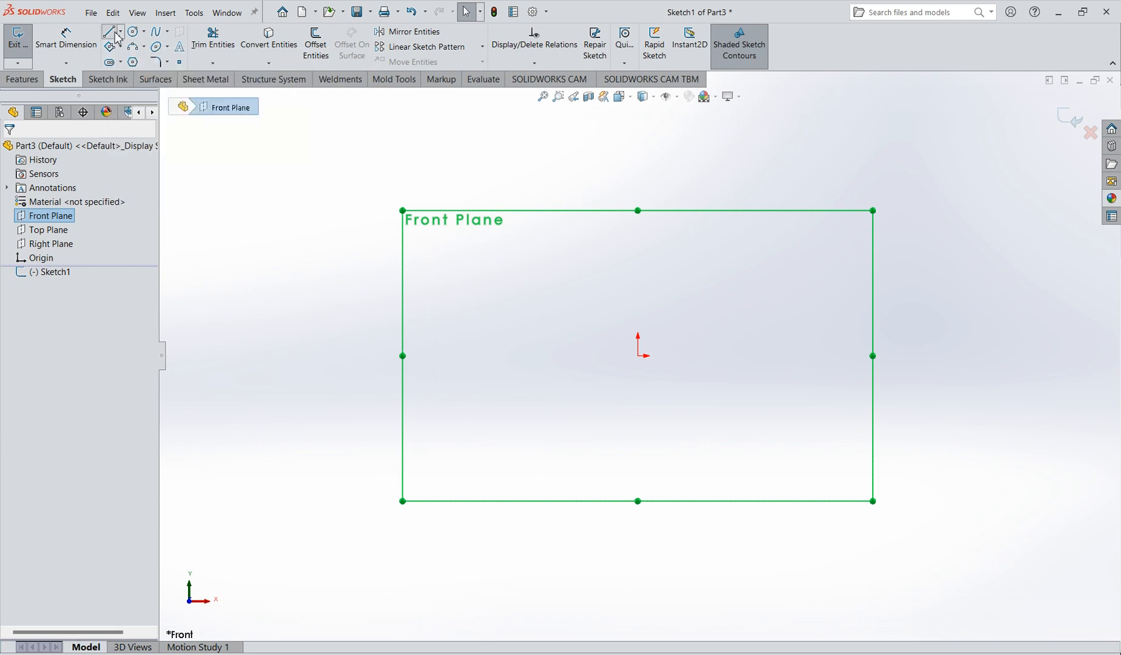
left_click(637, 356)
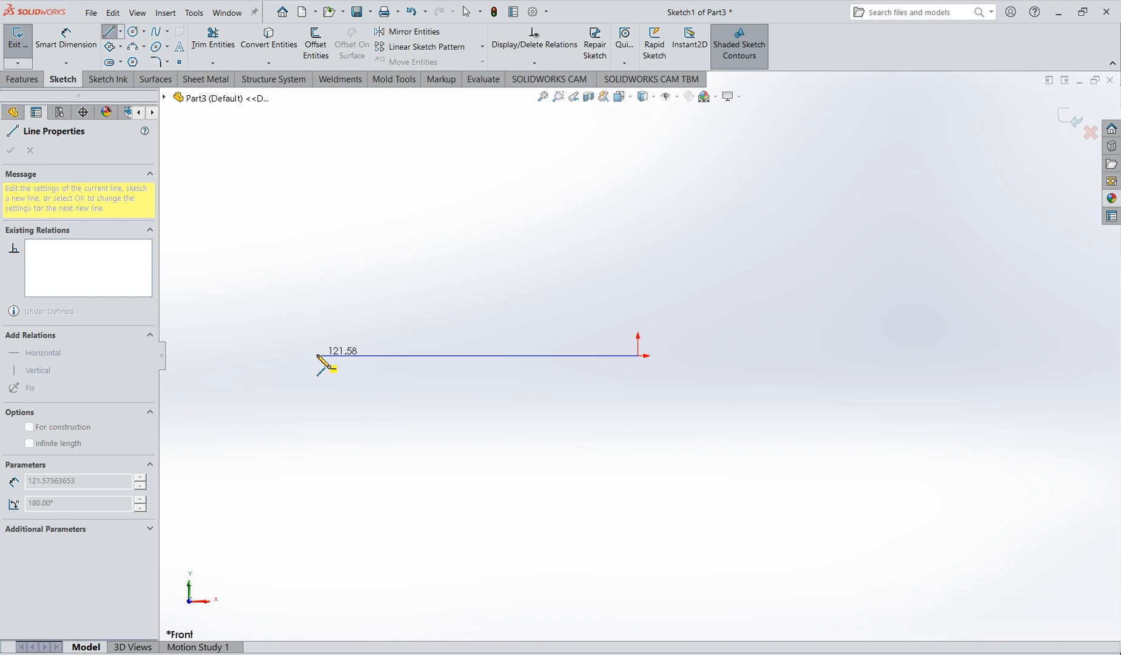
left_click(317, 356)
left_click(317, 322)
left_click(332, 294)
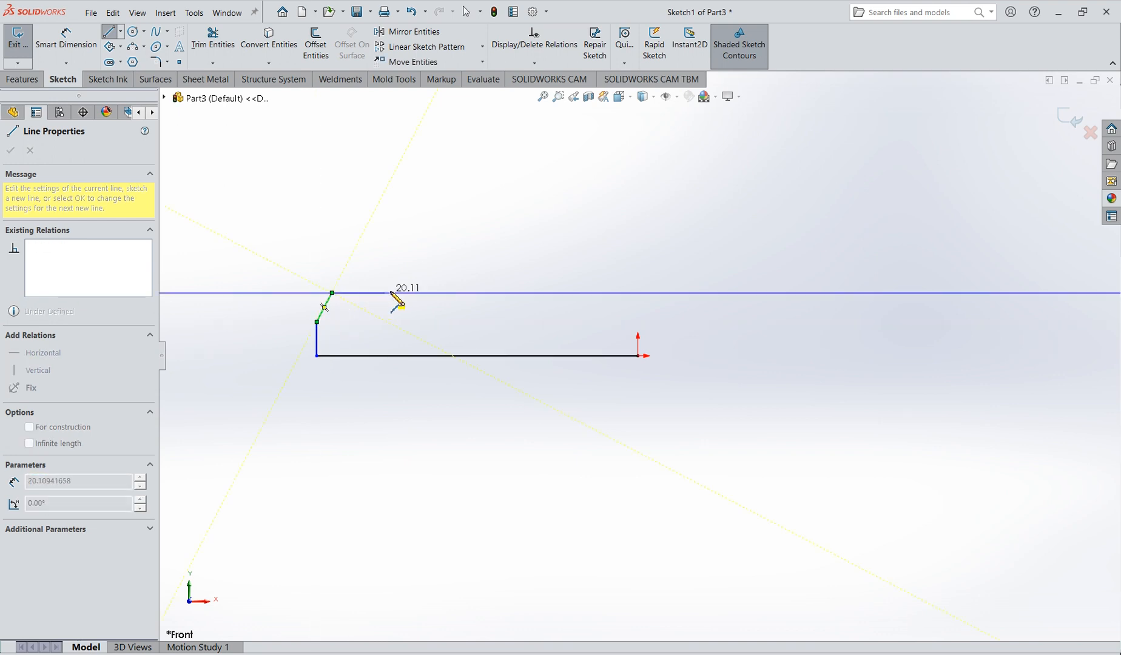
key("Escape")
- Add a horizontal relation to the upper line of the profile
left_click(438, 290)
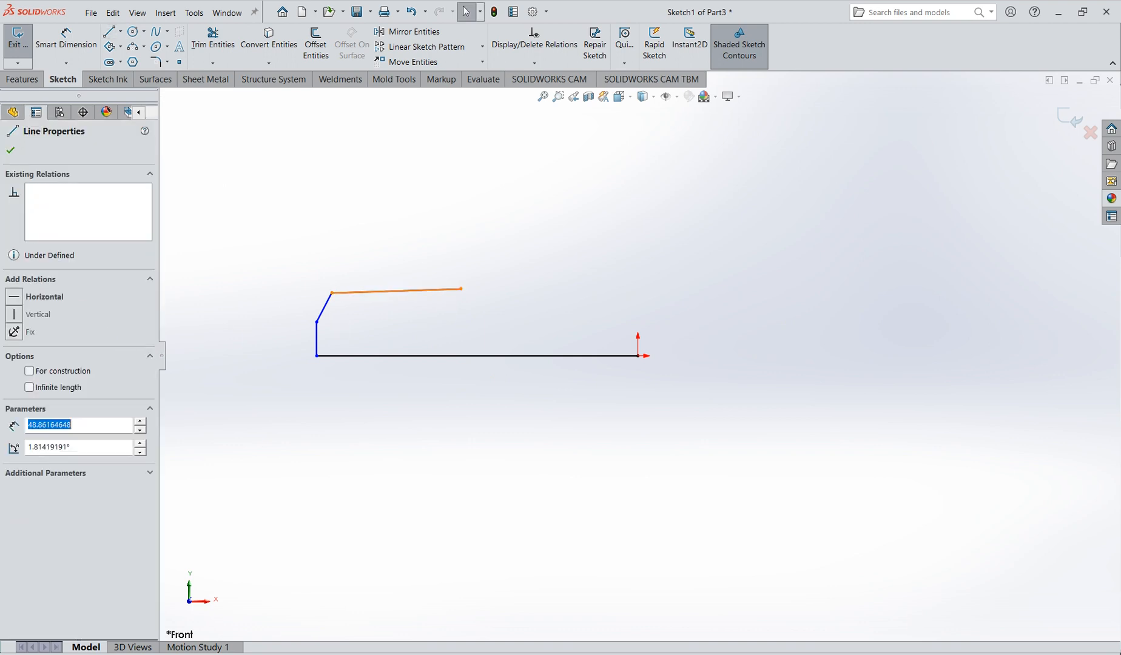
left_click(17, 305)
key("Escape")
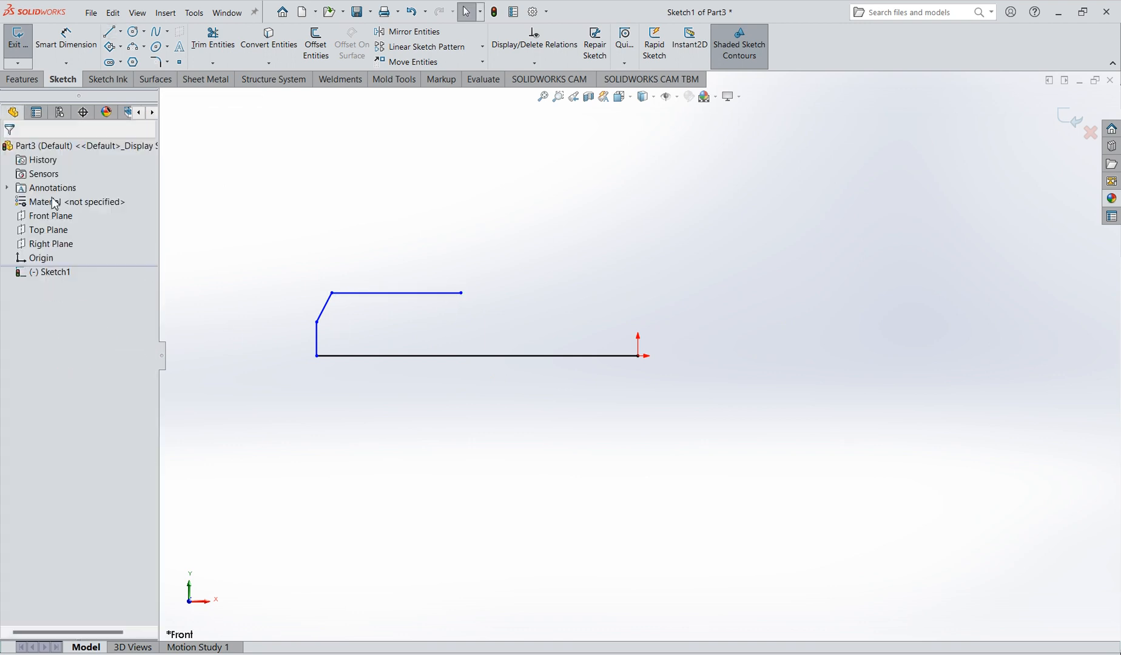
- Dimension the base line's length at 95 mm and correct it to 85 mm
left_click(68, 52)
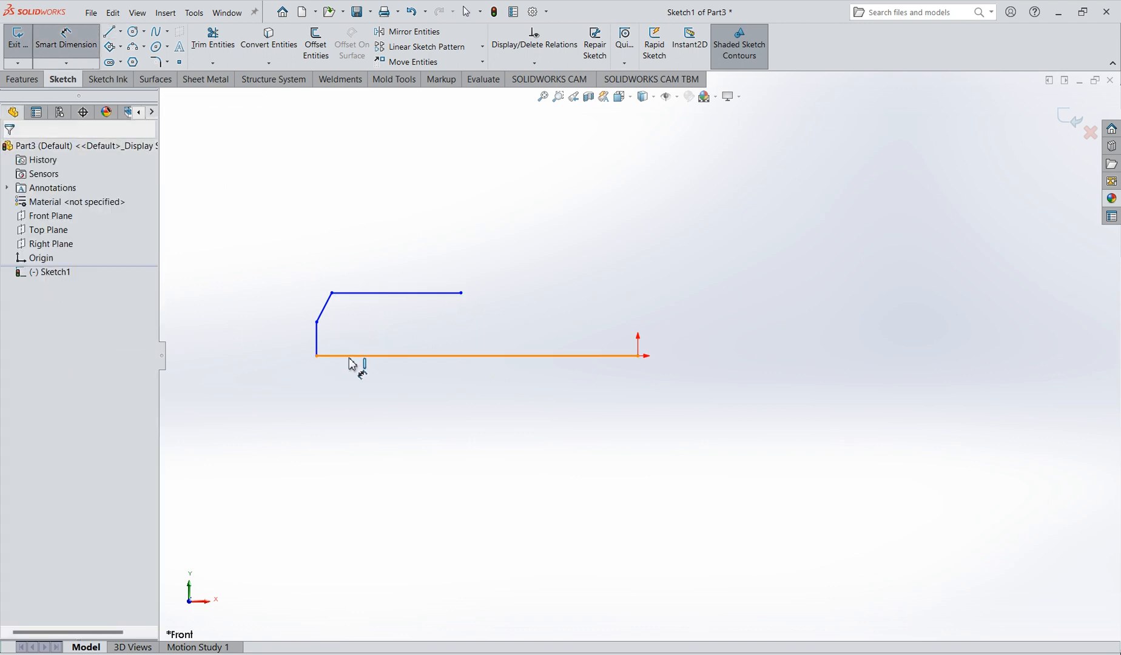
left_click(477, 356)
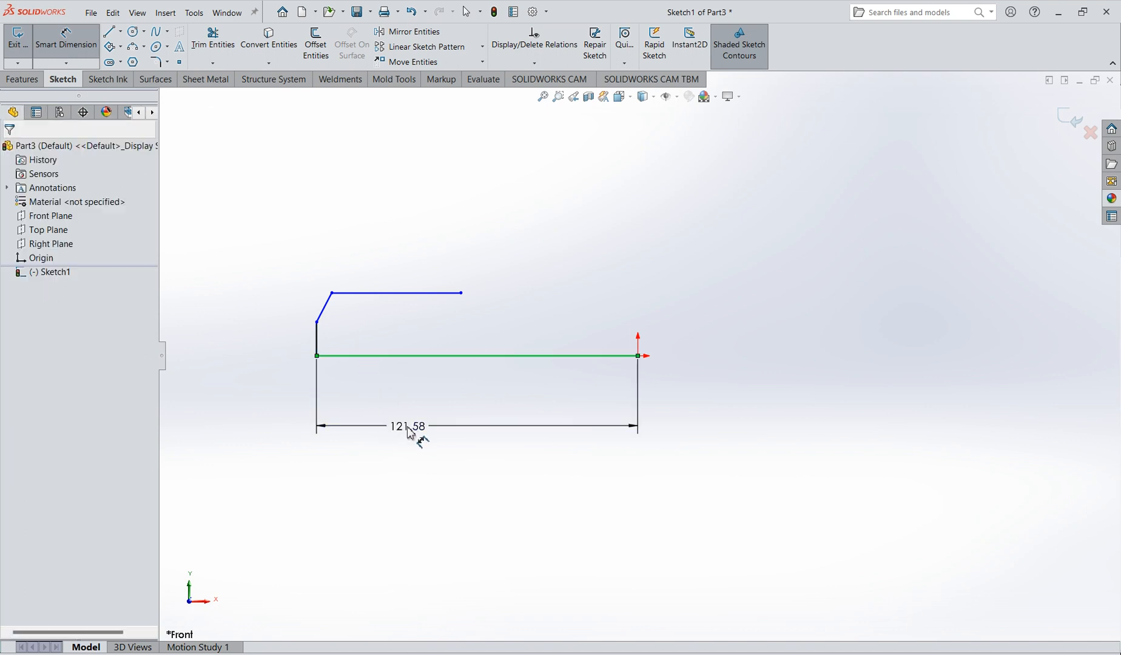
left_click(410, 433)
type("95")
key("Return")
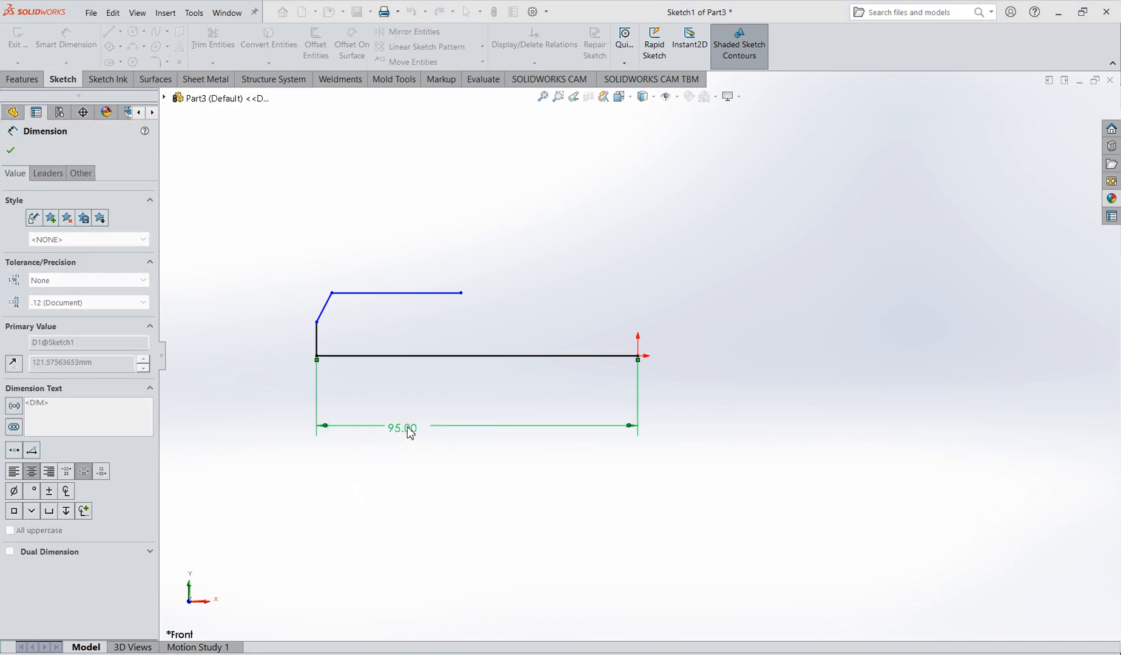
double_click(409, 429)
type("85")
key("Return")
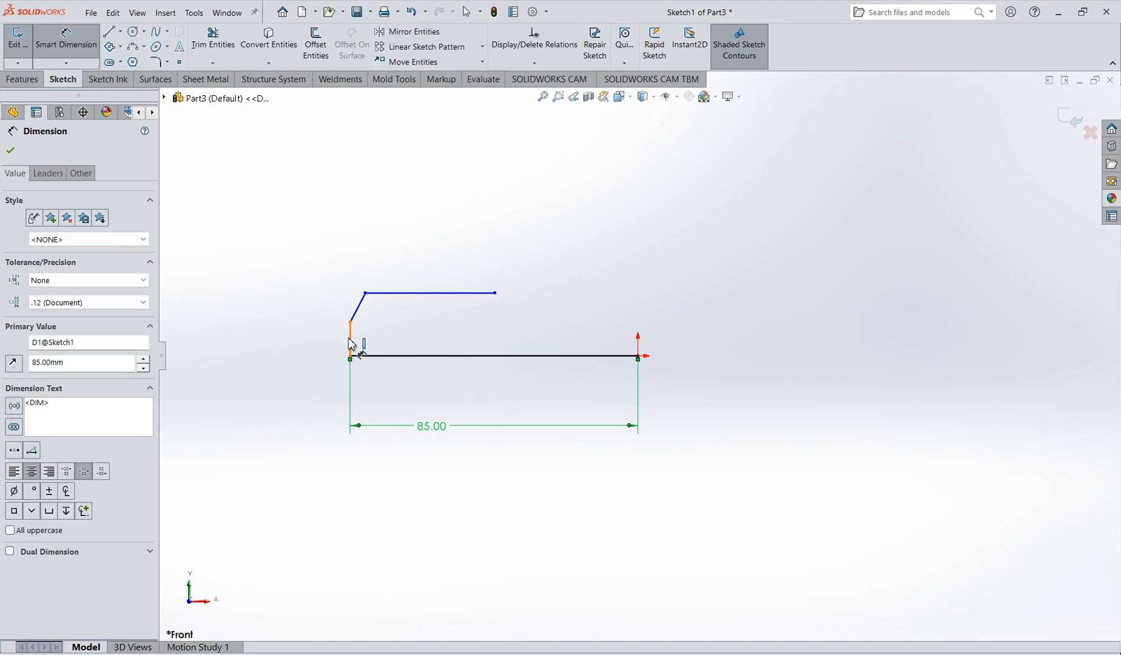
- Dimension the short vertical line at the profile's left end as 8 mm
left_click(331, 347)
left_click(329, 345)
type("8")
key("Return")
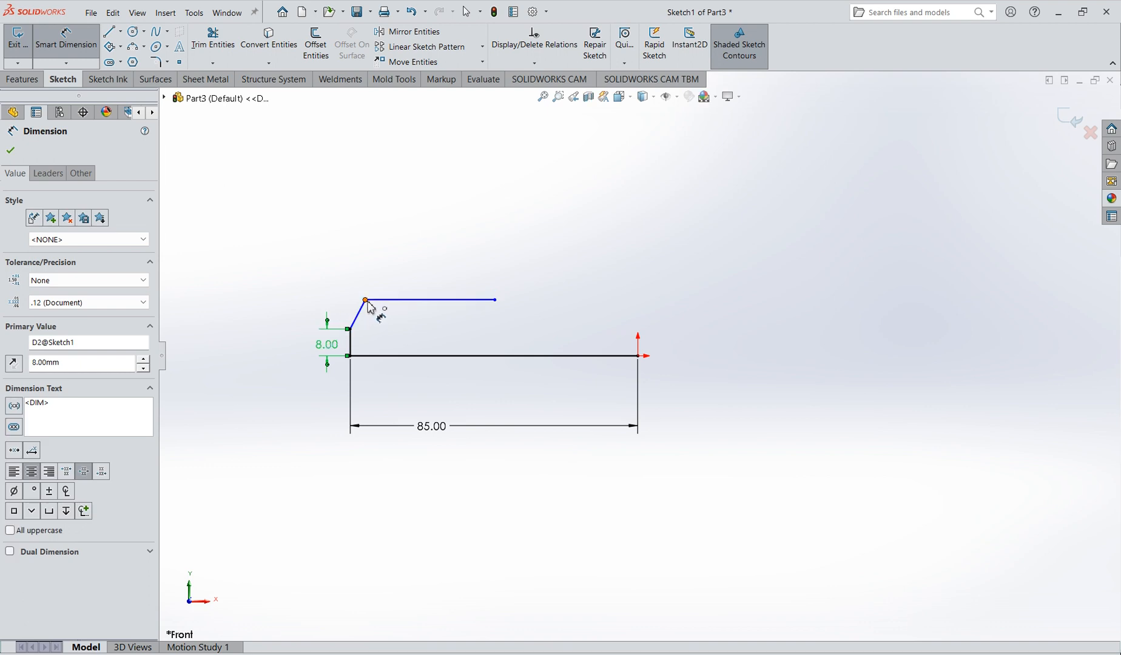
- Dimension the distance between the base line and the upper line as 10.50 mm
left_click(395, 357)
left_click(401, 300)
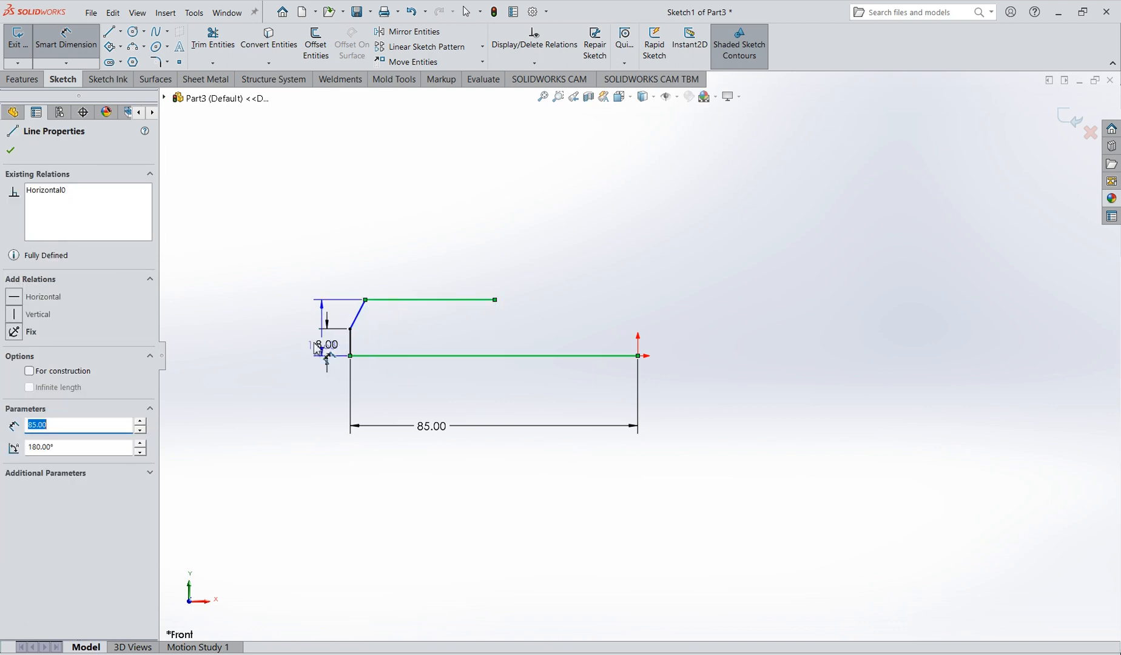
left_click(291, 355)
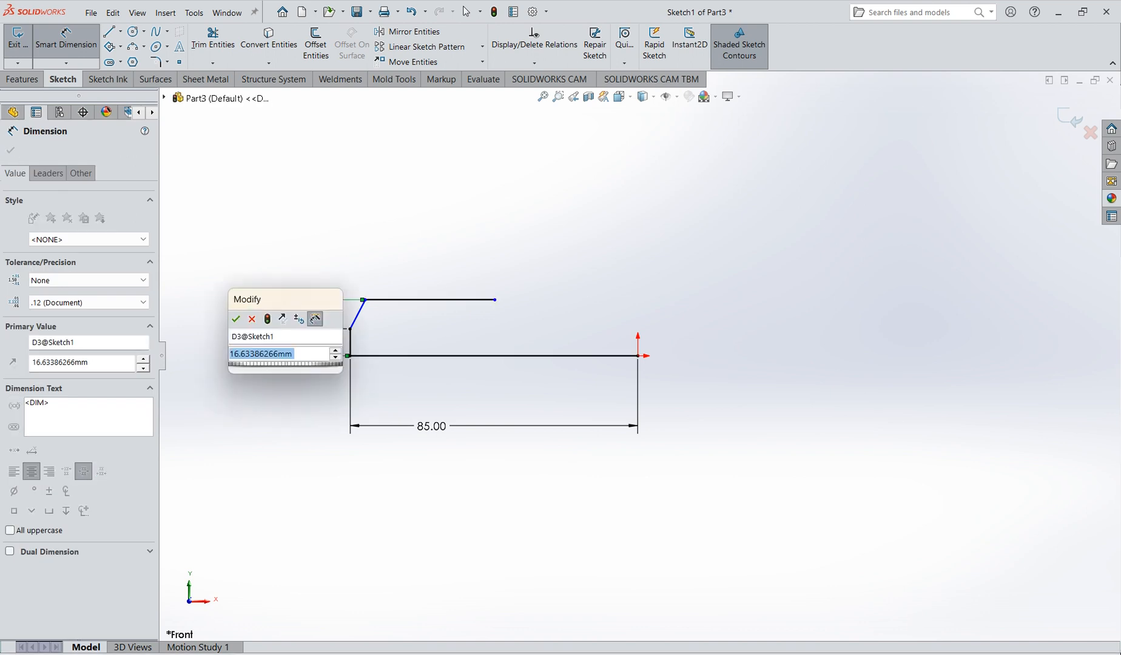
type("10.50")
key("Return")
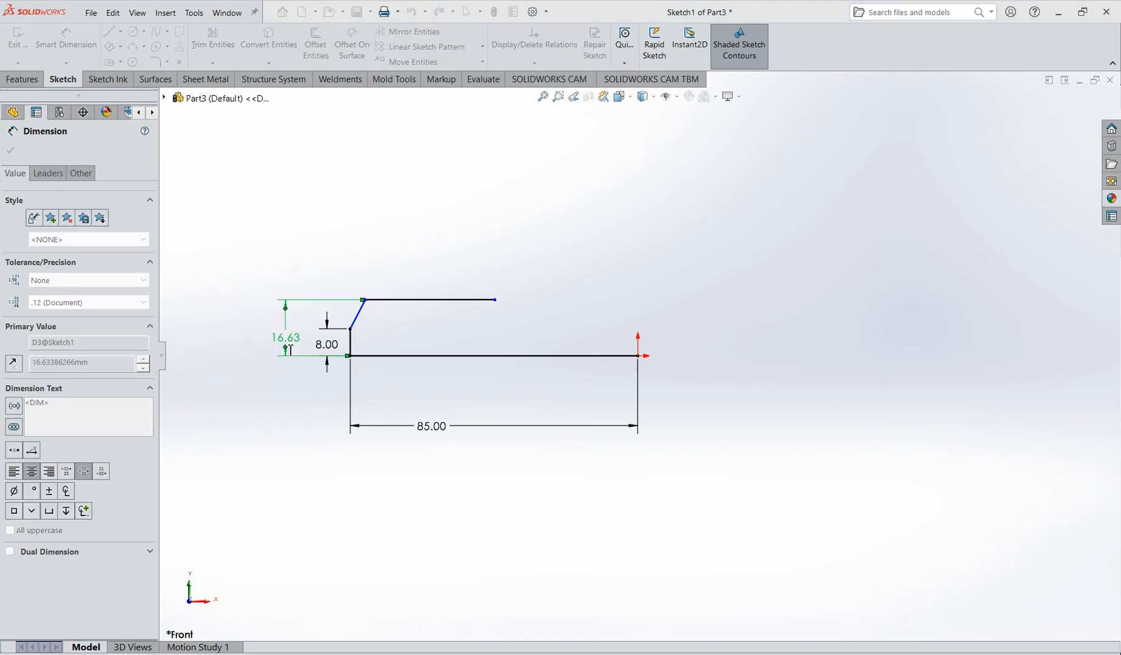
- Try to dimension from the slanted line's endpoint, and remove the 10.50 mm height dimension
scroll(369, 332, "down", 2)
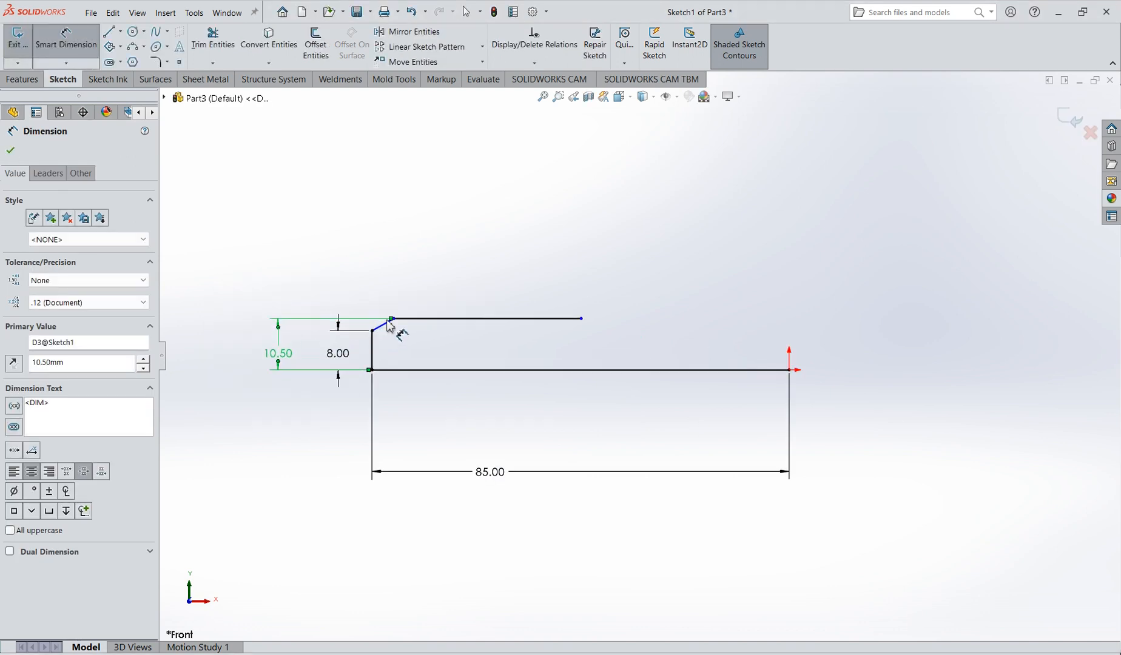
left_click_drag(391, 319, 373, 330)
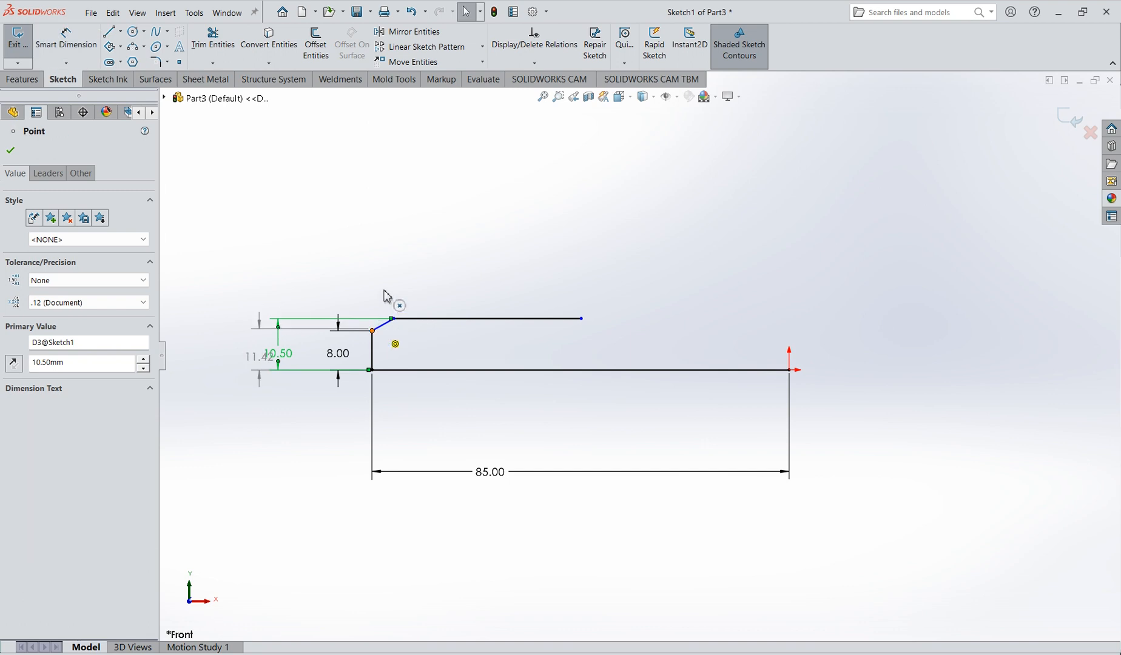
key("Escape")
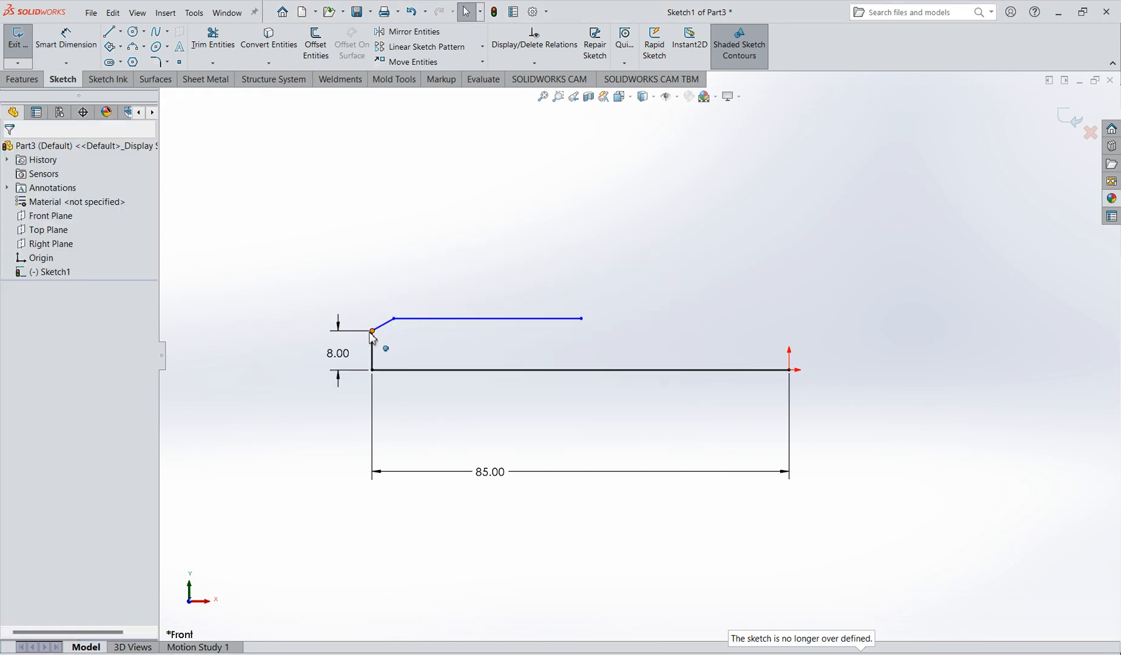
- Dimension the horizontal distance between the slanted line's two endpoints as 1 mm
left_click(66, 40)
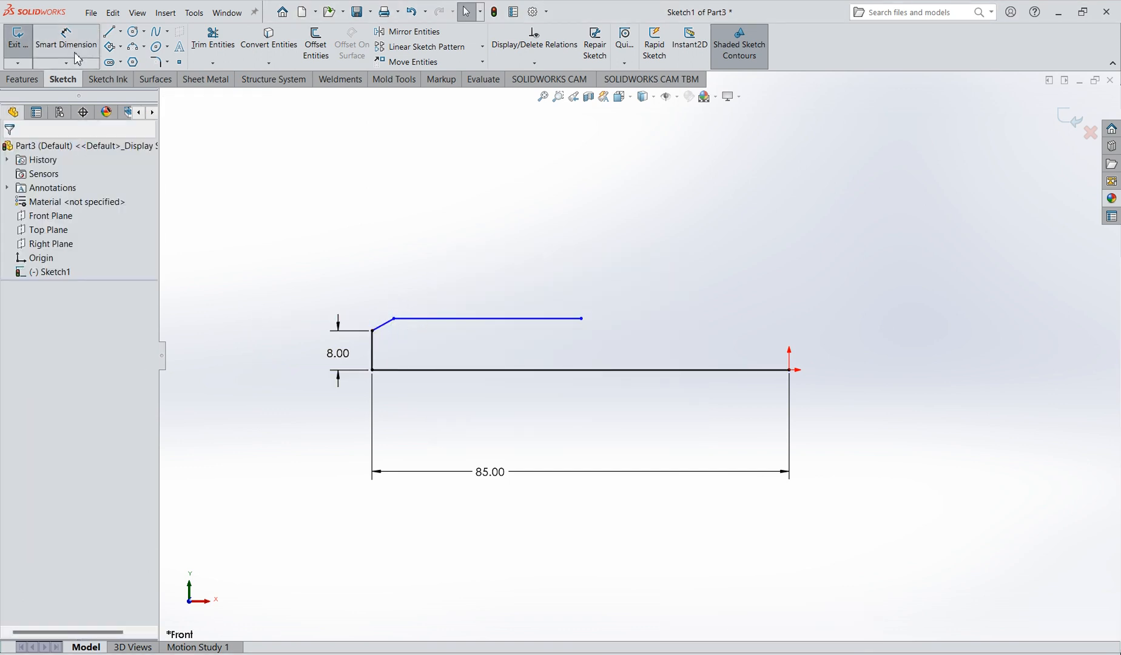
left_click(373, 331)
left_click(394, 318)
left_click(383, 290)
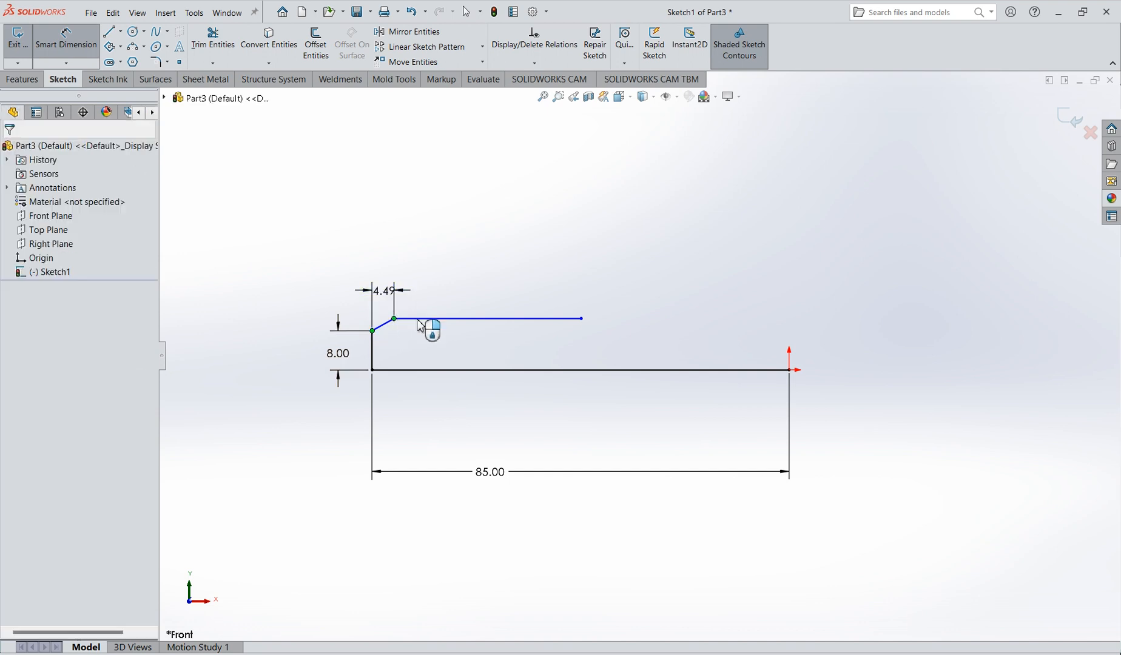
type("1")
key("Return")
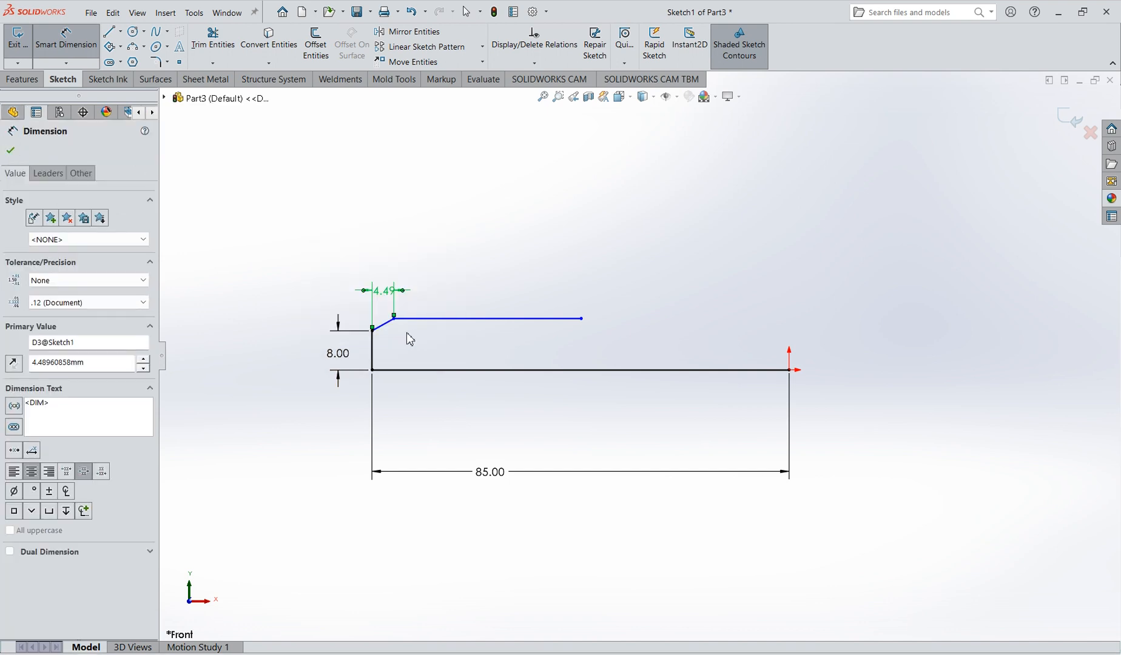
- Add the height dimension between the upper line and the base line again, at 10.50 mm
left_click(424, 319)
left_click(429, 370)
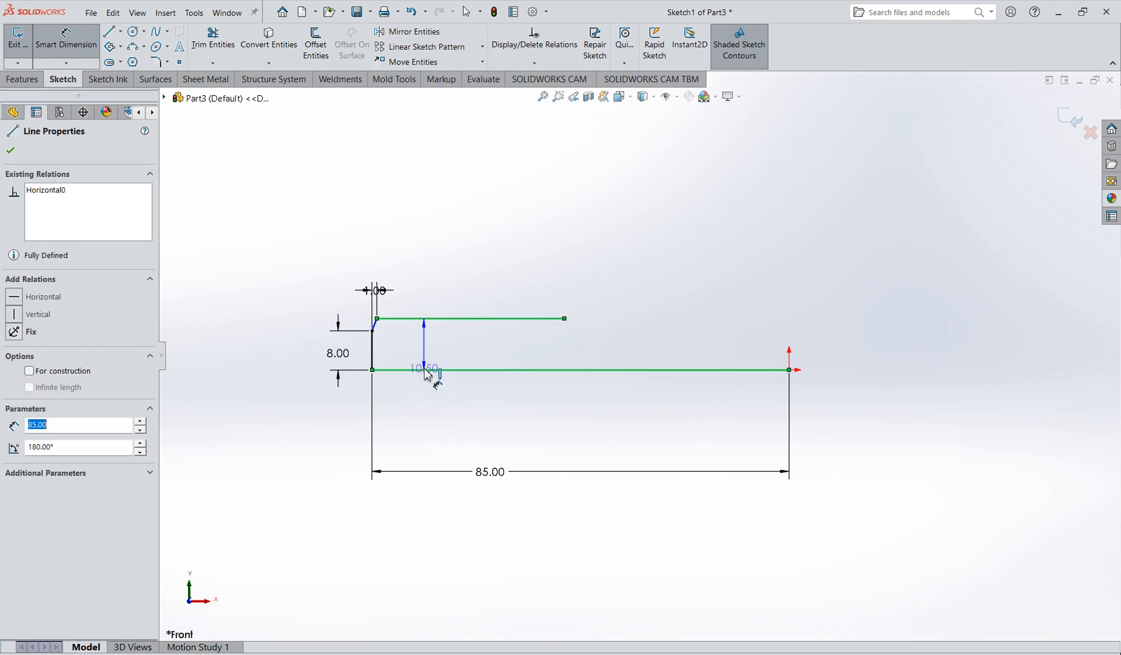
left_click(298, 341)
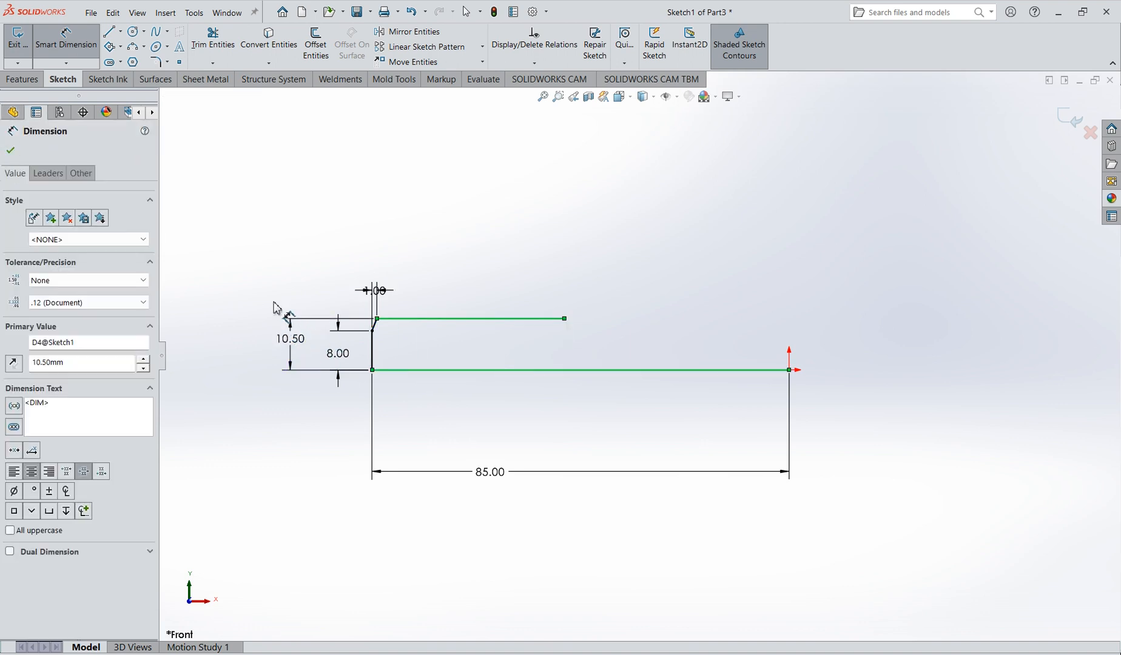
key("Return")
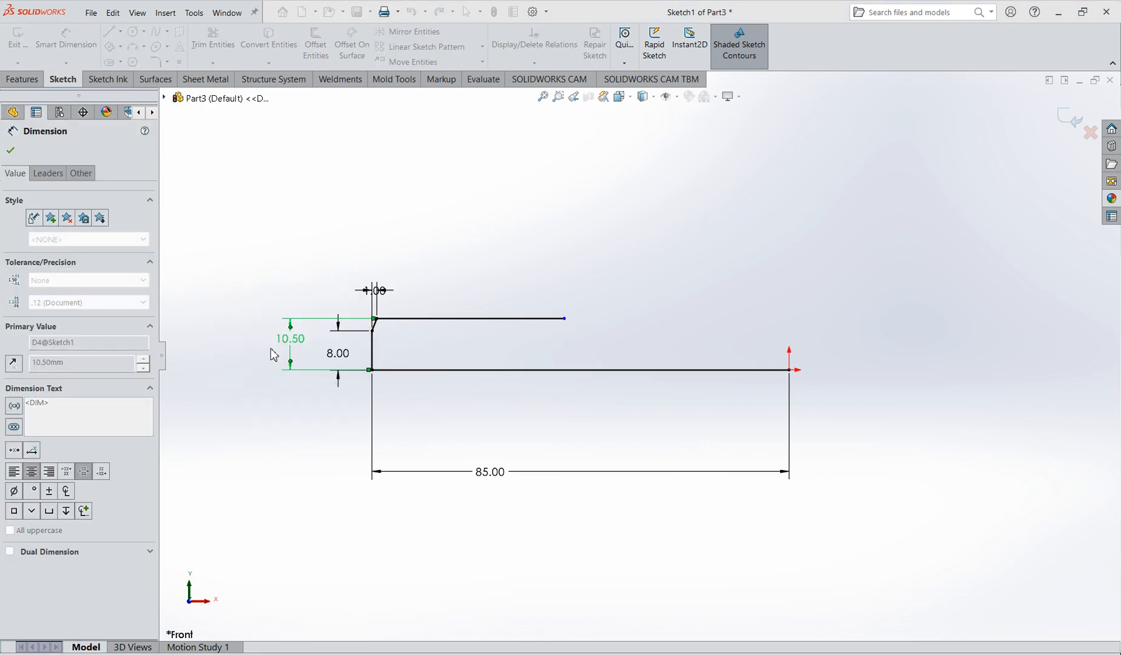
- Dimension the upper line's length as 58 mm and finish dimensioning
left_click(432, 319)
left_click(434, 294)
type("58")
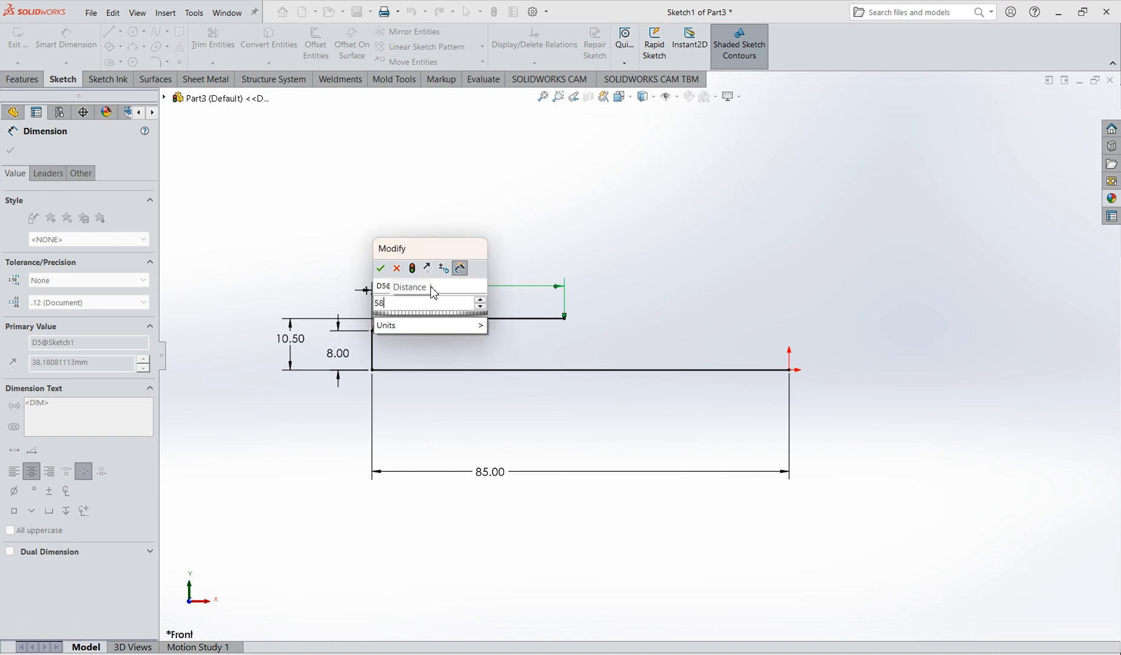
key("Return")
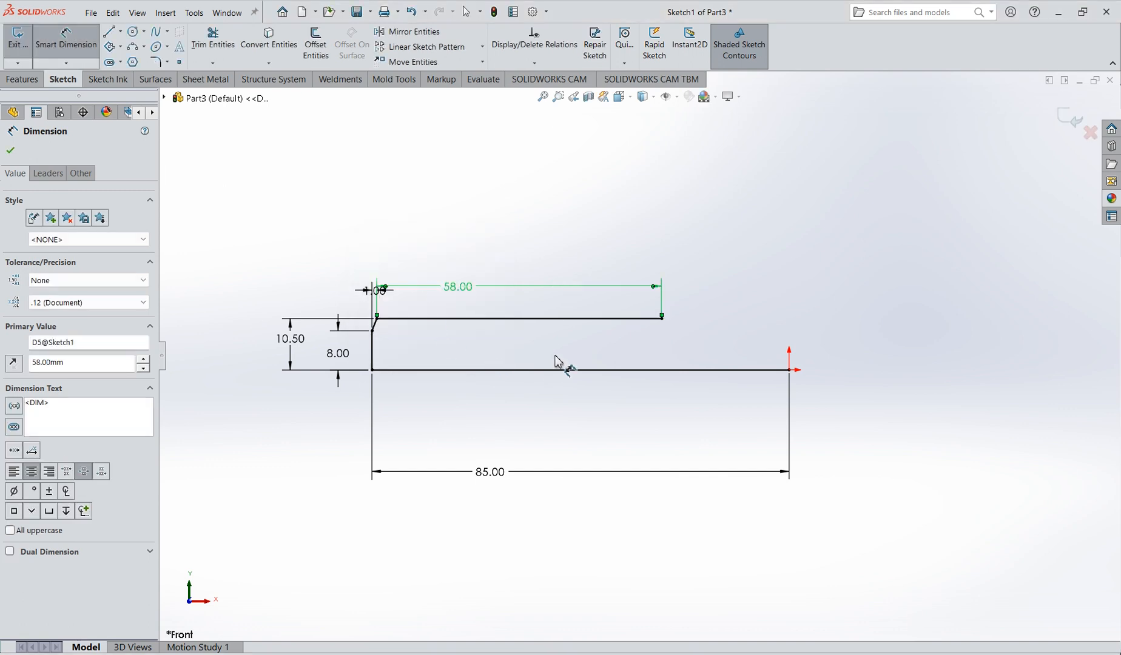
left_click(9, 152)
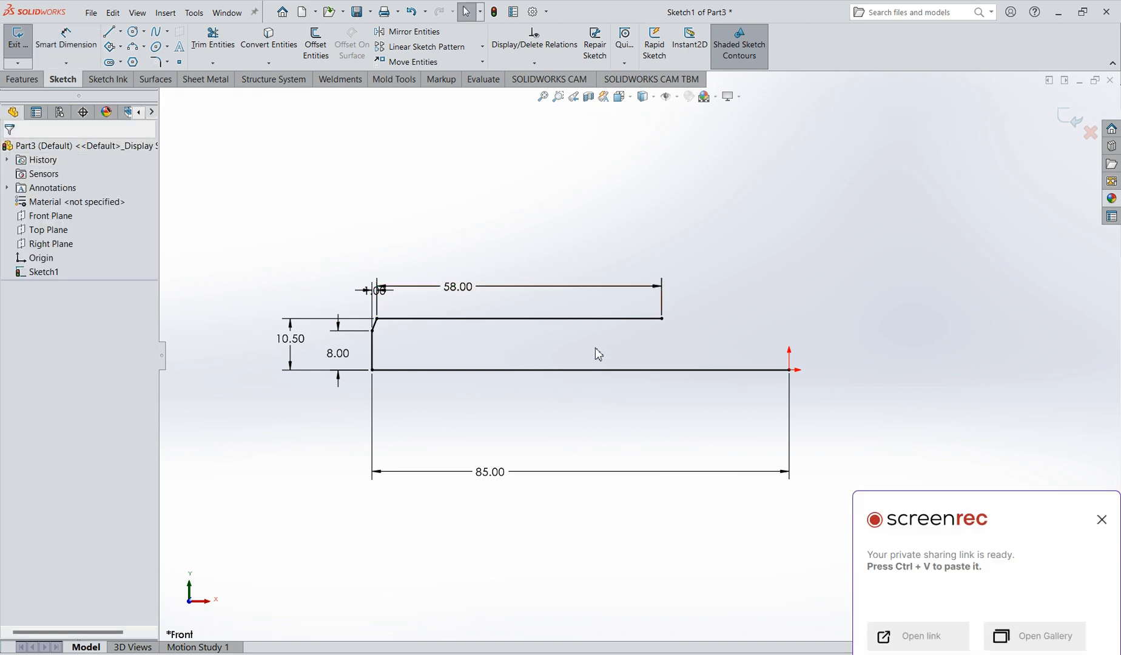
left_click(1102, 519)
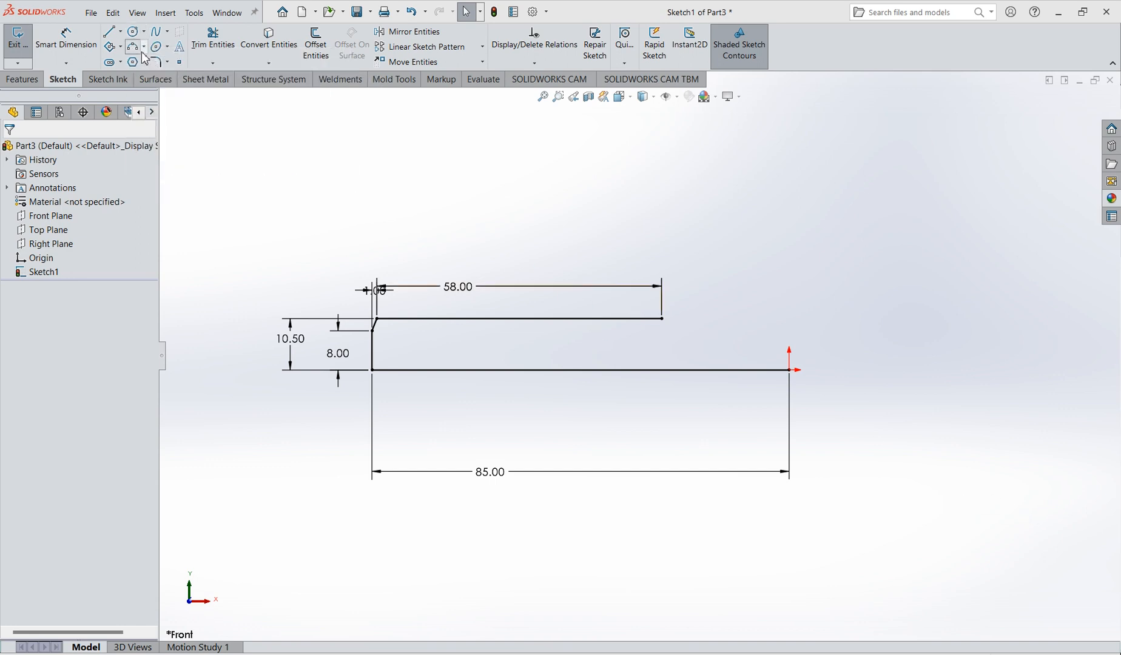
- Sketch a three-point arc with a chord of about 7 mm from the upper line's right end, sagging toward the base line
scroll(633, 354, "down", 3)
scroll(703, 297, "down", 3)
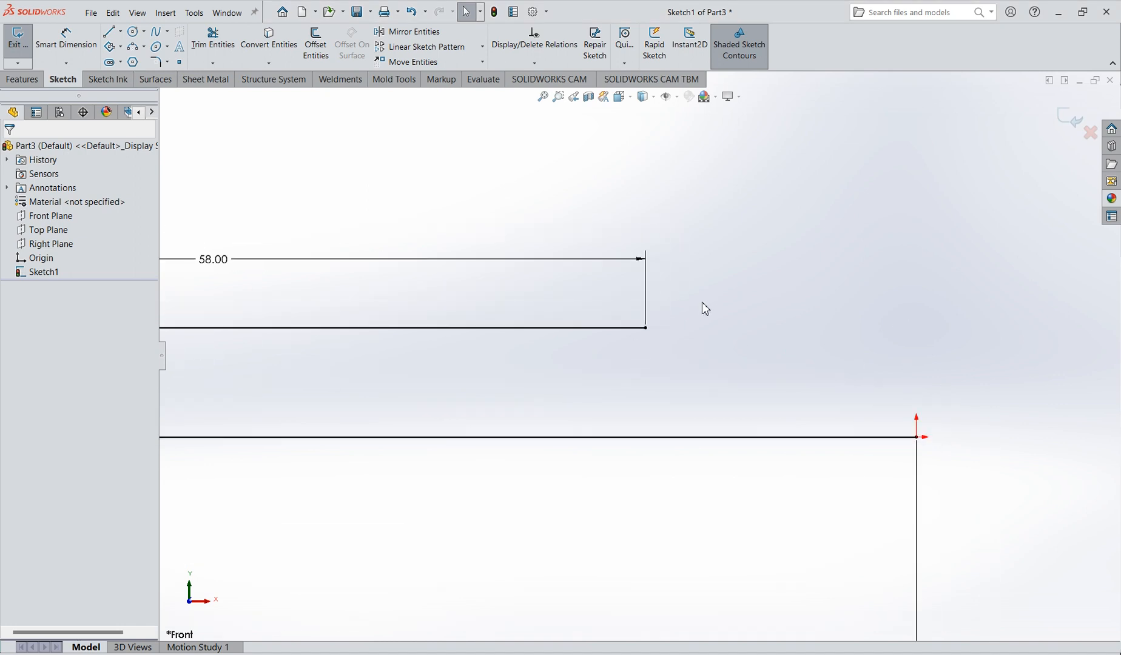
left_click(133, 47)
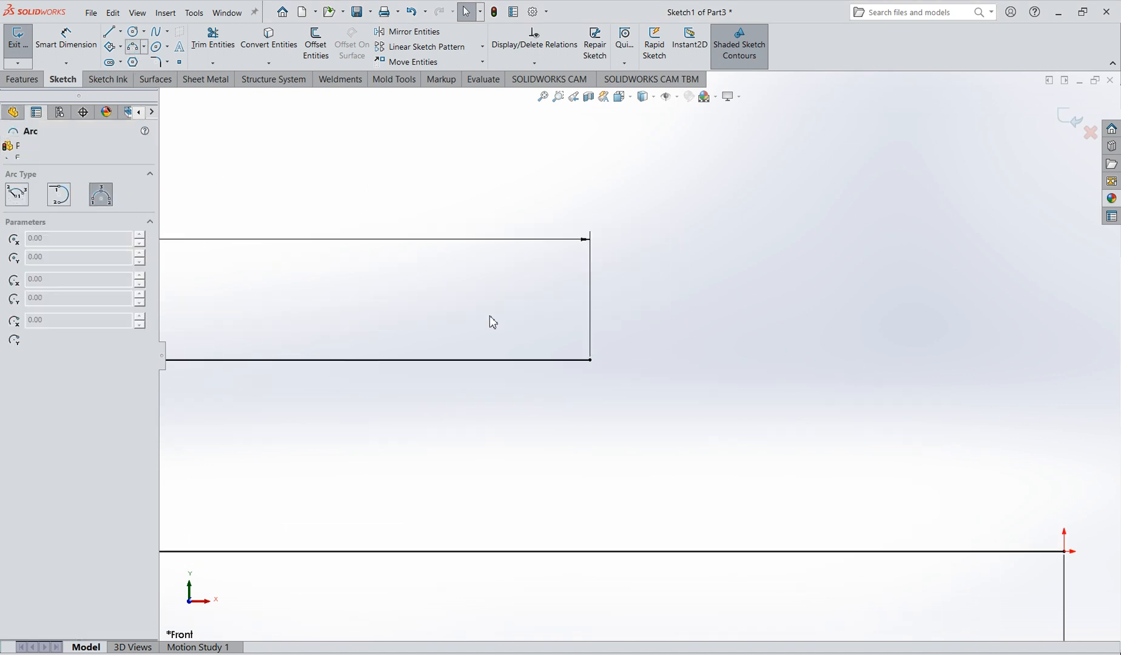
left_click(590, 361)
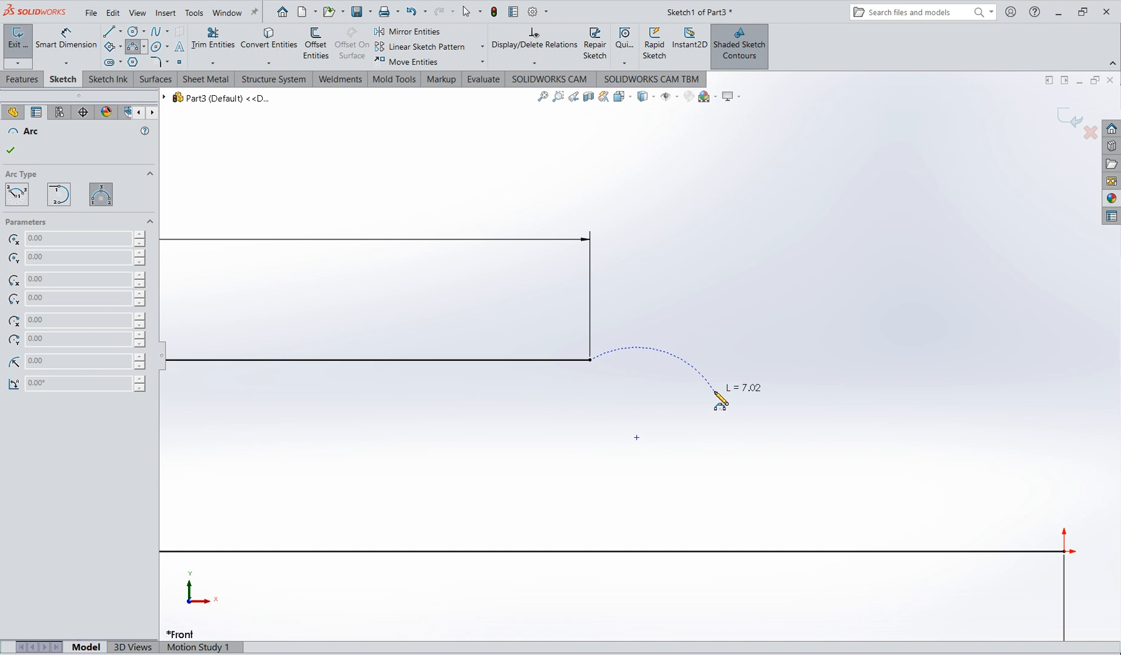
left_click(643, 398)
- Dimension the radius of the arc at the upper line's right end as 17.5 mm
left_click(66, 38)
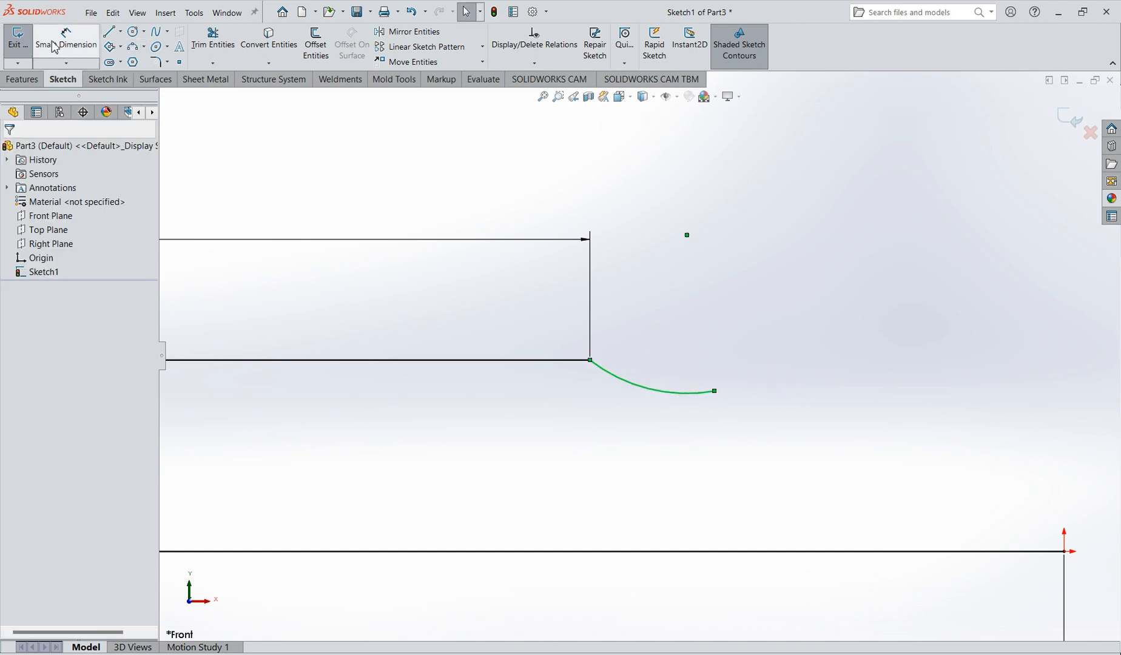
left_click(625, 379)
left_click(641, 330)
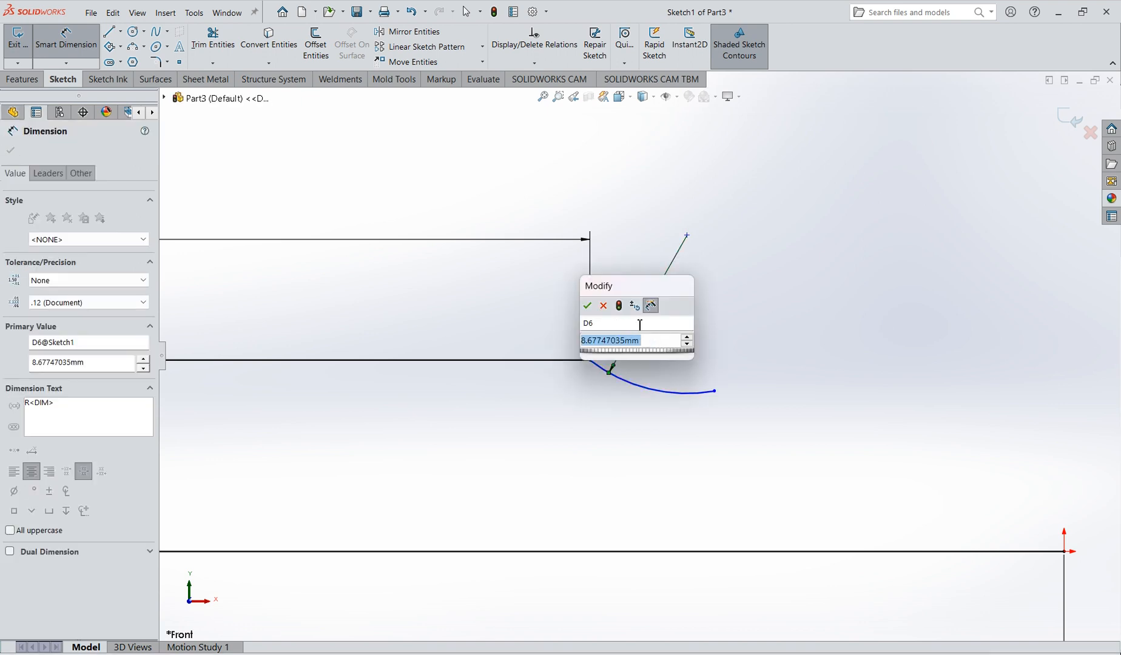
left_click(639, 324)
left_click(647, 343)
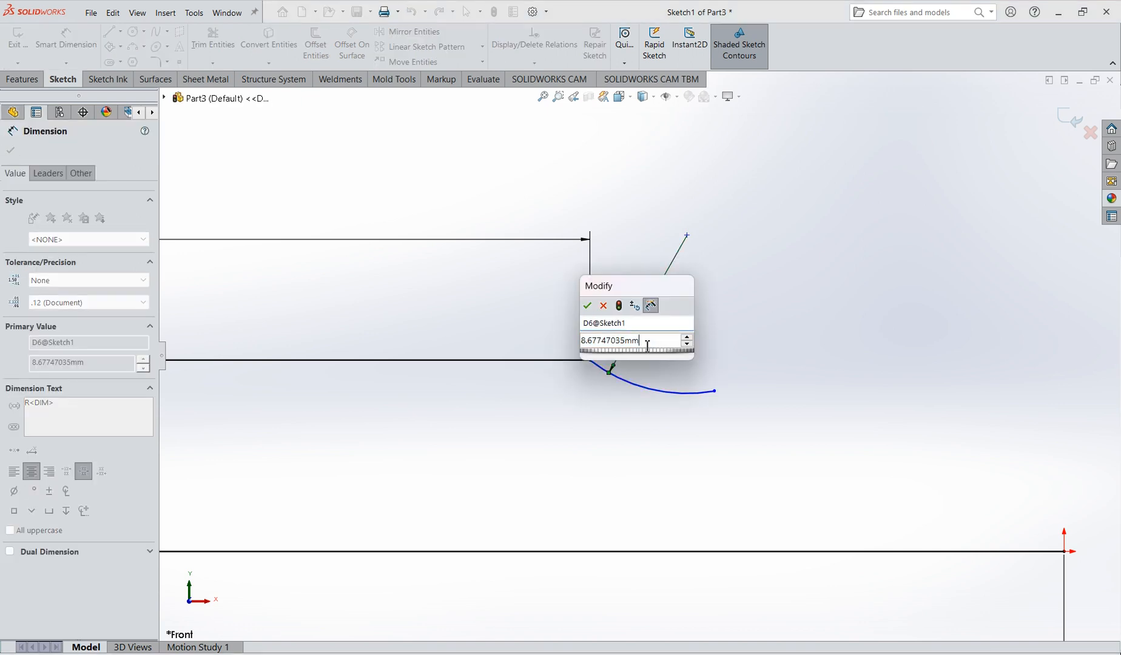
type("1")
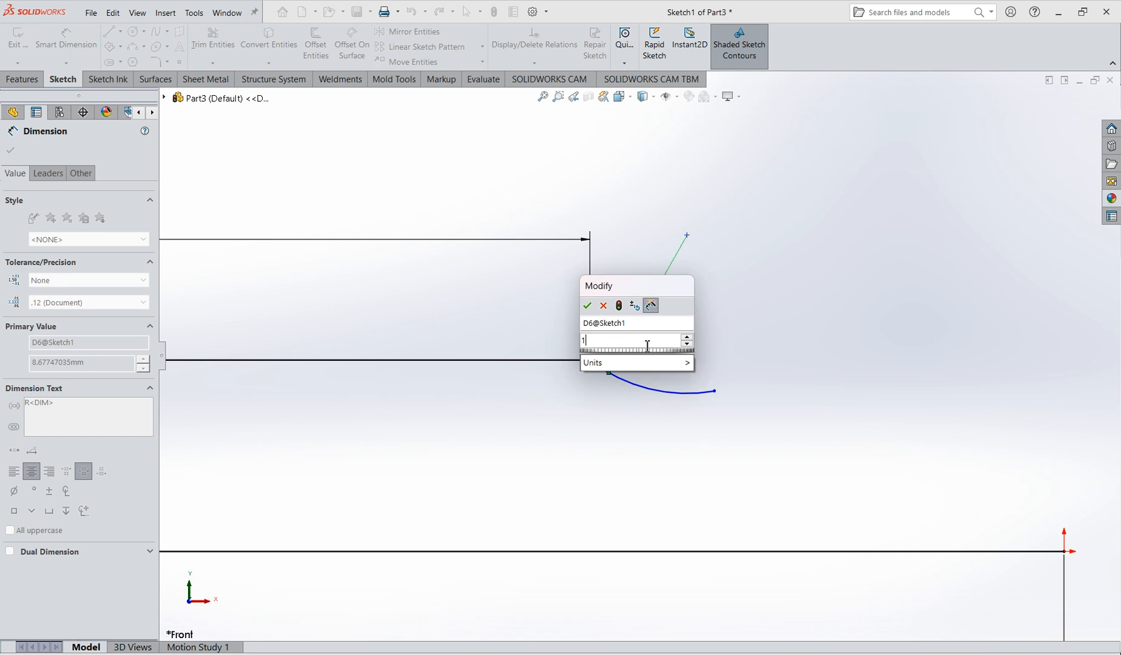
type("7.5")
key("Return")
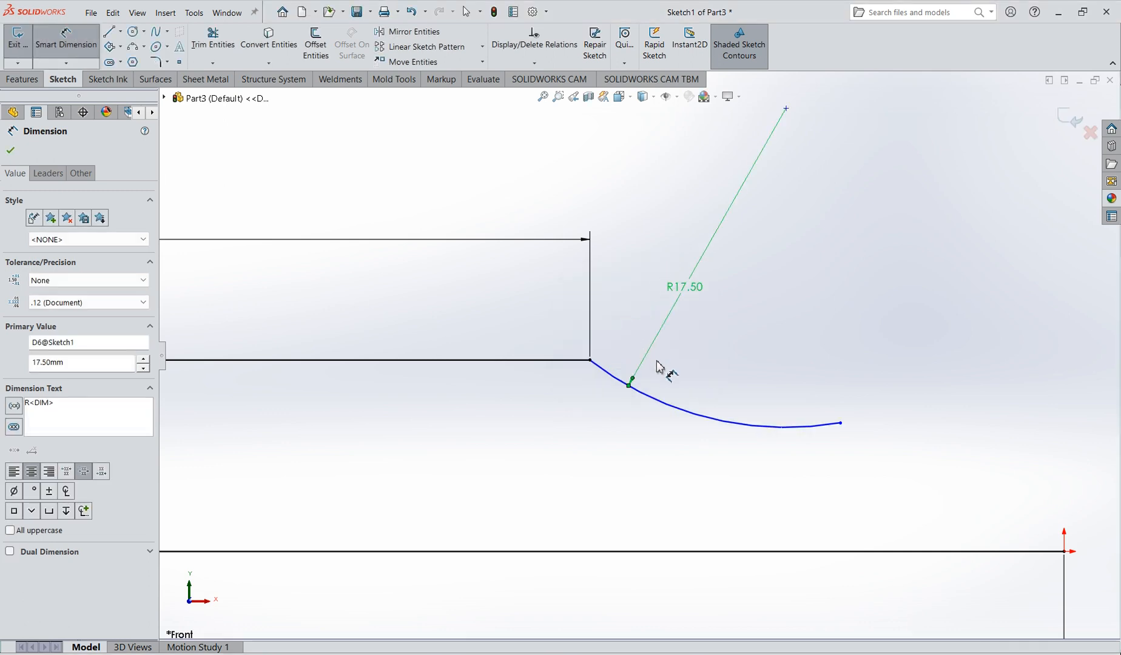
- Dimension the horizontal distance between the arc's two endpoints as 13.18 mm and finish dimensioning
left_click(842, 423)
left_click(591, 363)
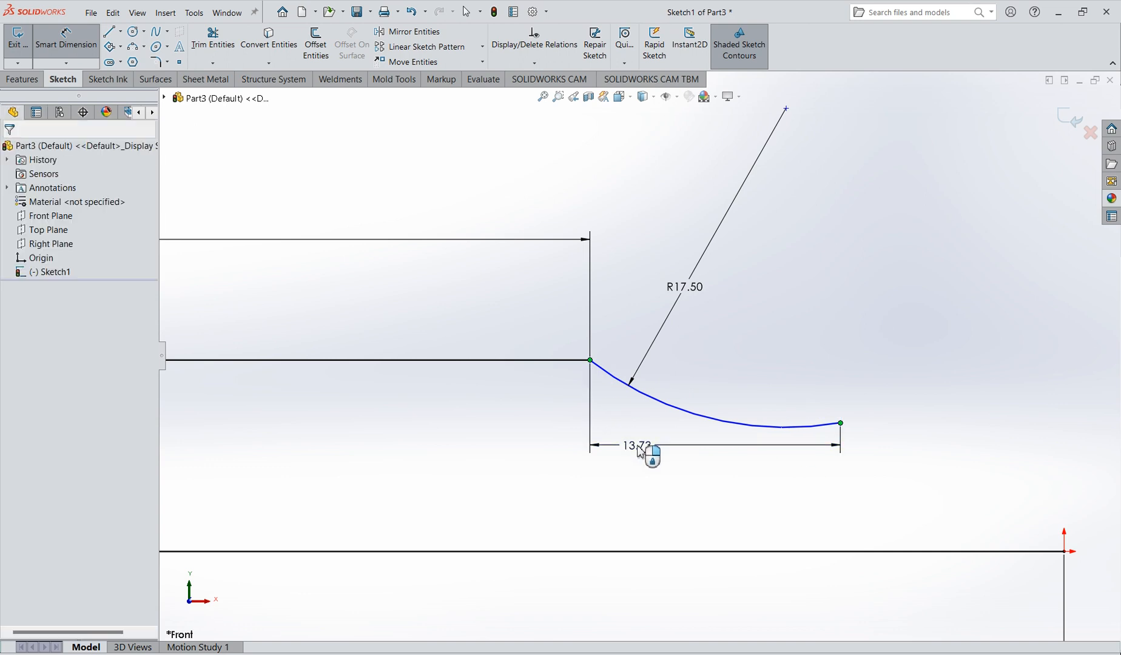
left_click(641, 452)
type("13.")
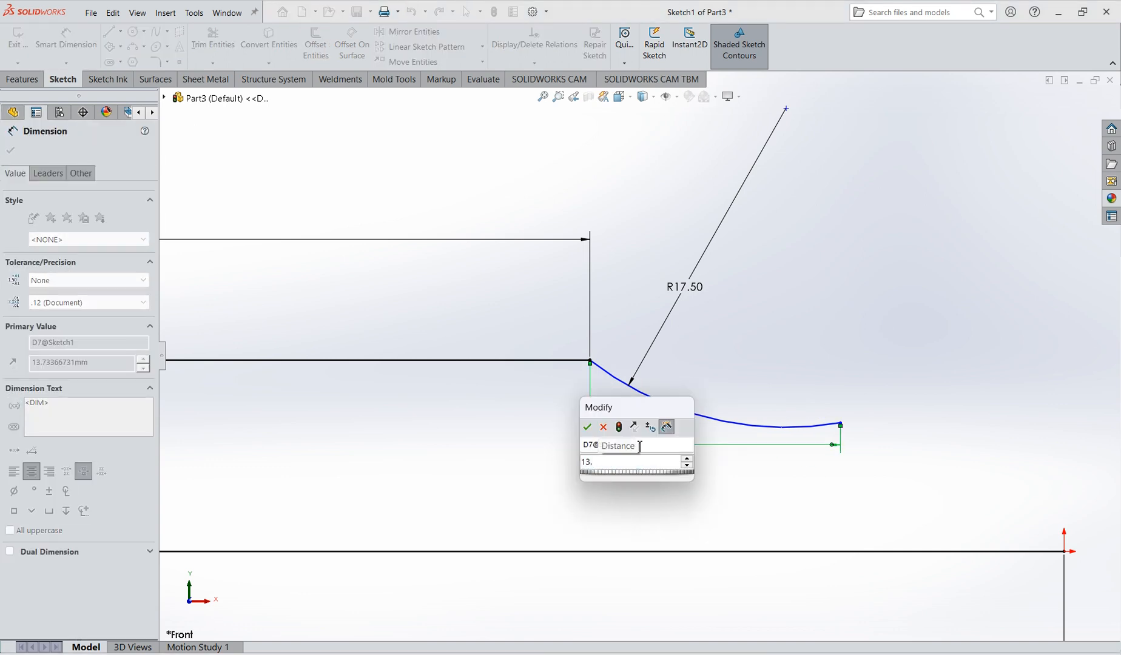
type("18")
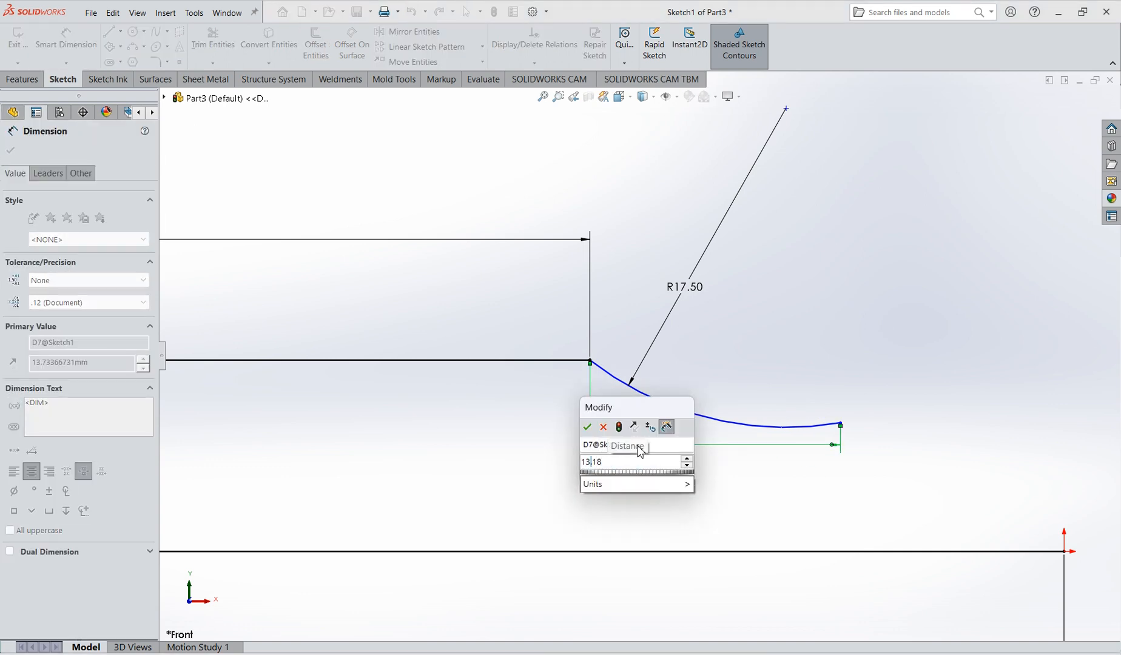
key("Return")
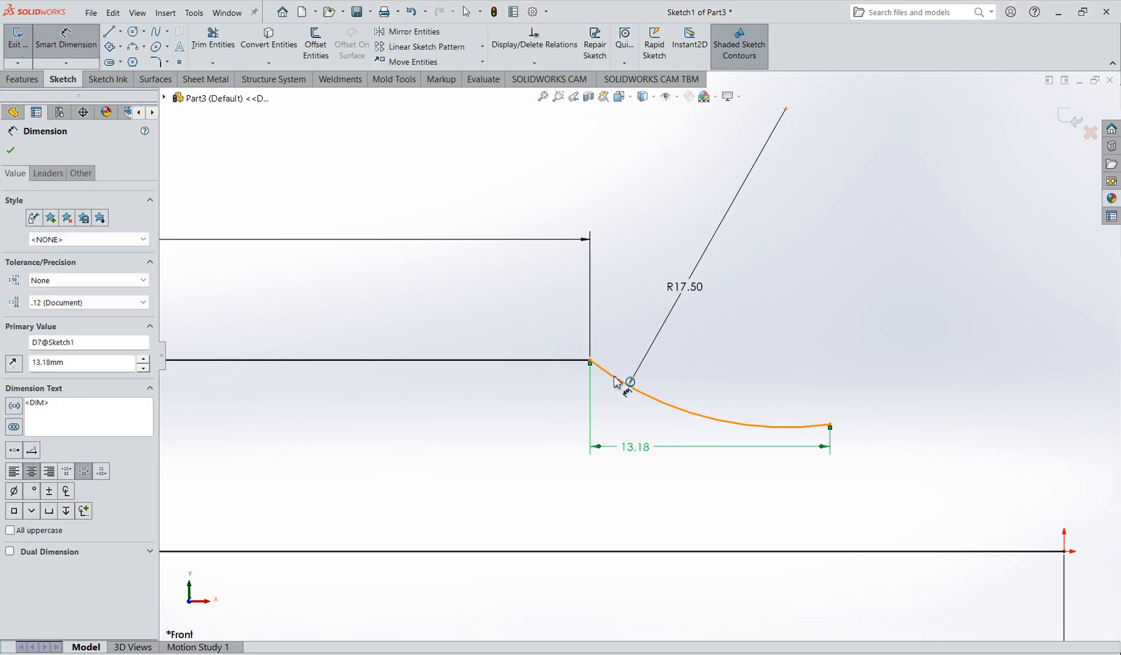
key("Escape")
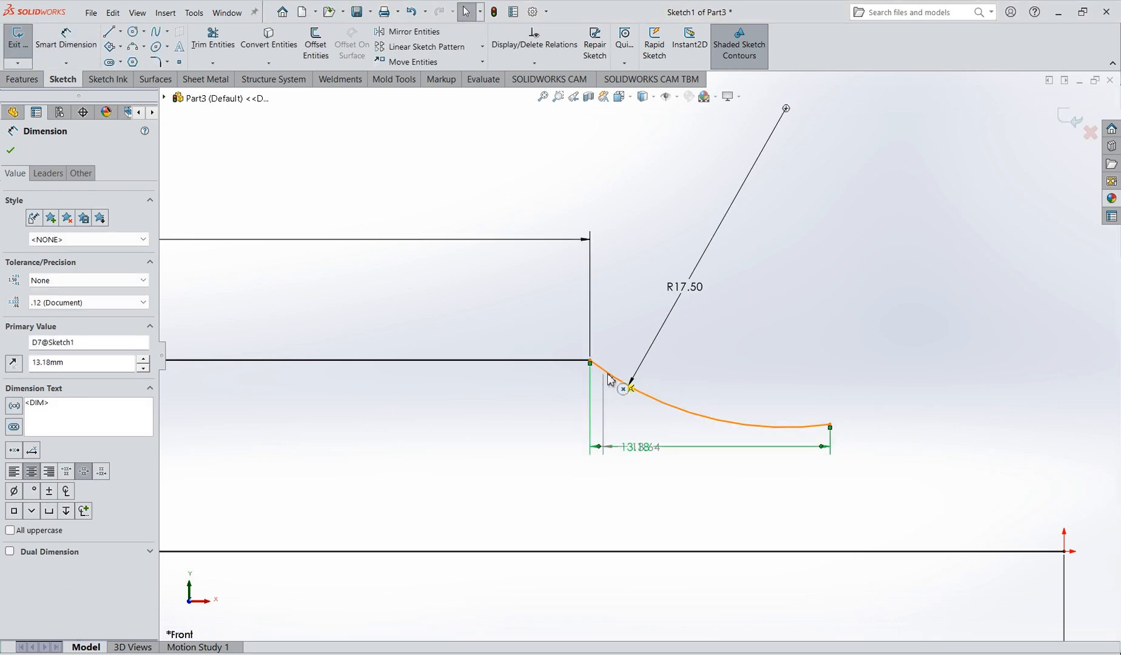
- Dimension the vertical distance between the upper line and the arc's free end as 2.50 mm and finish dimensioning
left_click(591, 362)
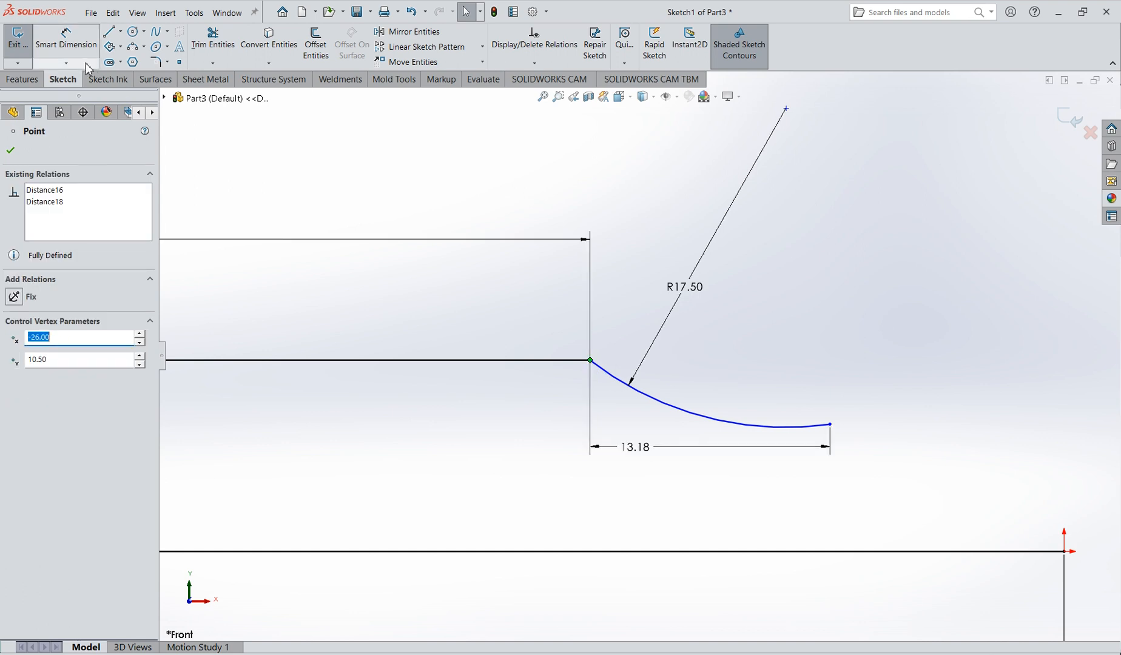
left_click(67, 61)
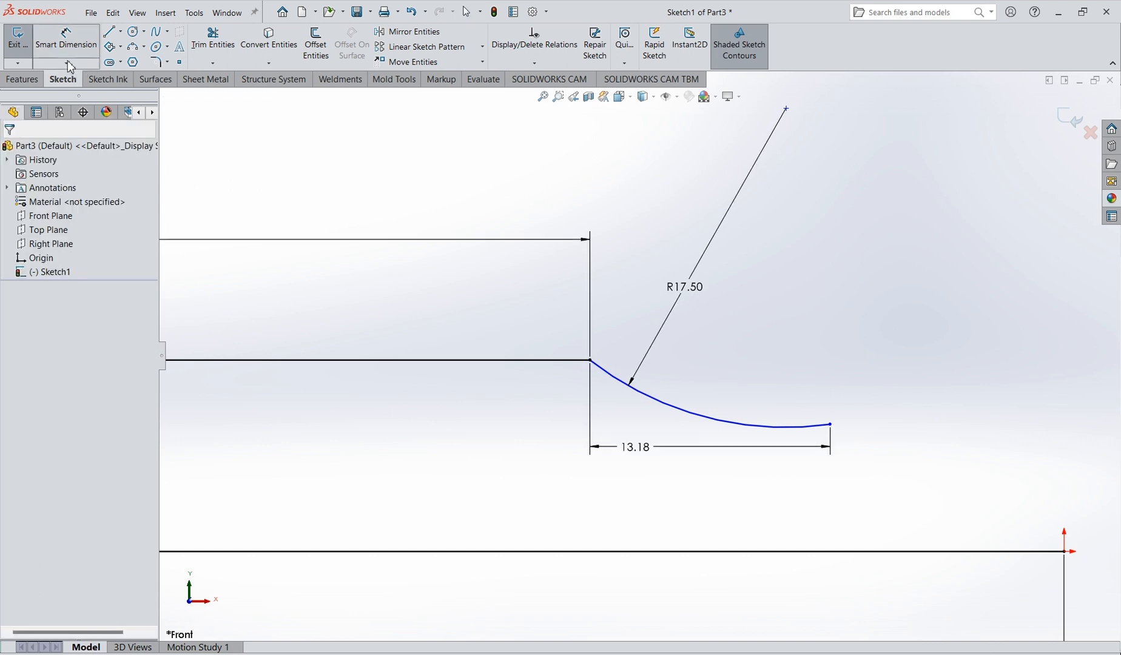
left_click(573, 361)
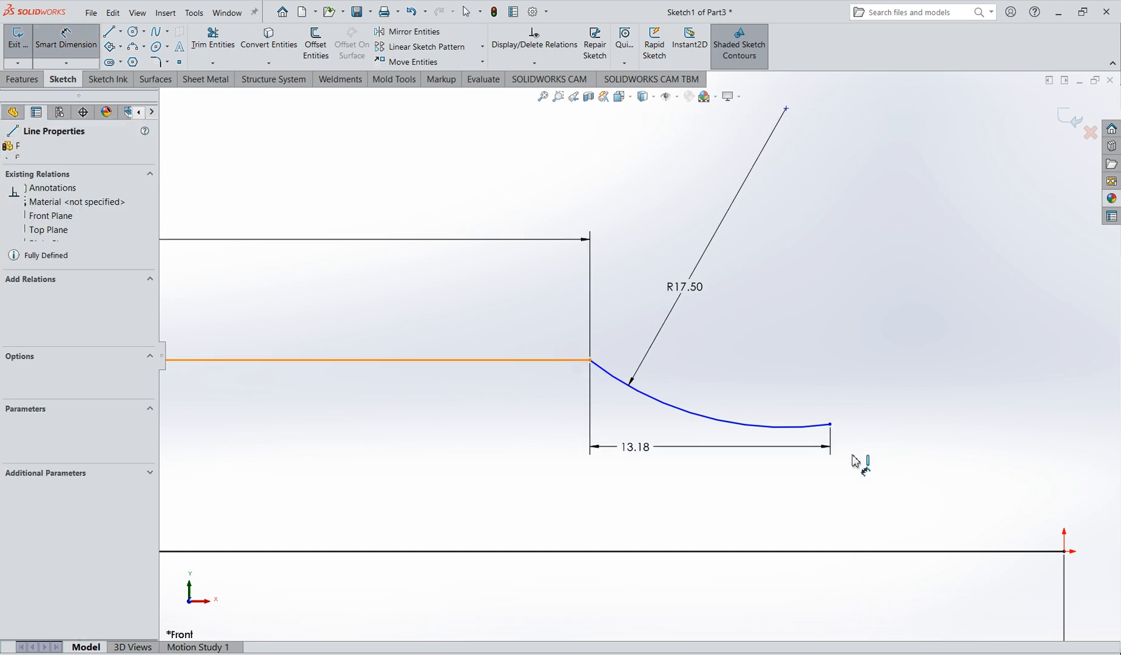
left_click(839, 426)
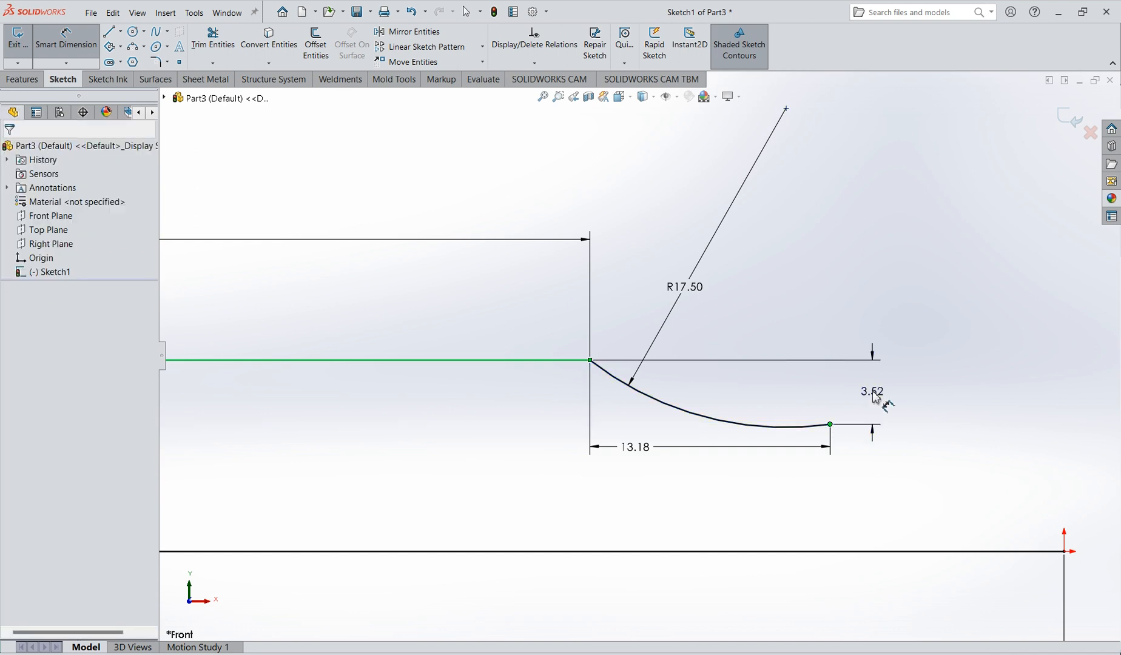
left_click(875, 398)
key("Return")
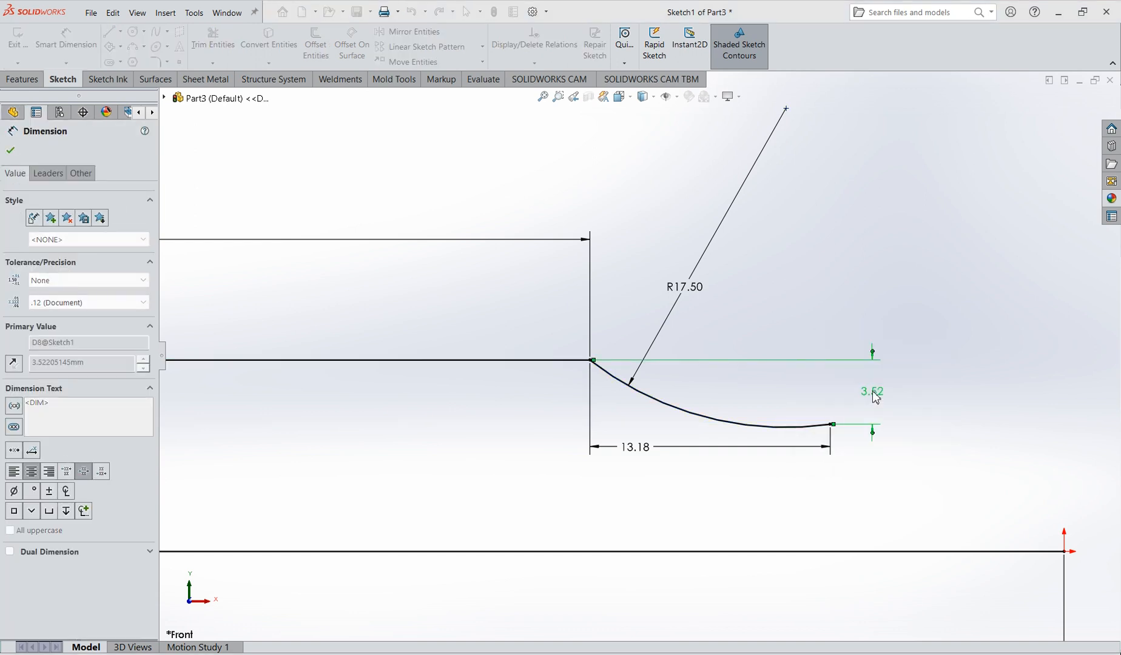
scroll(774, 428, "up", 2)
scroll(797, 398, "down", 2)
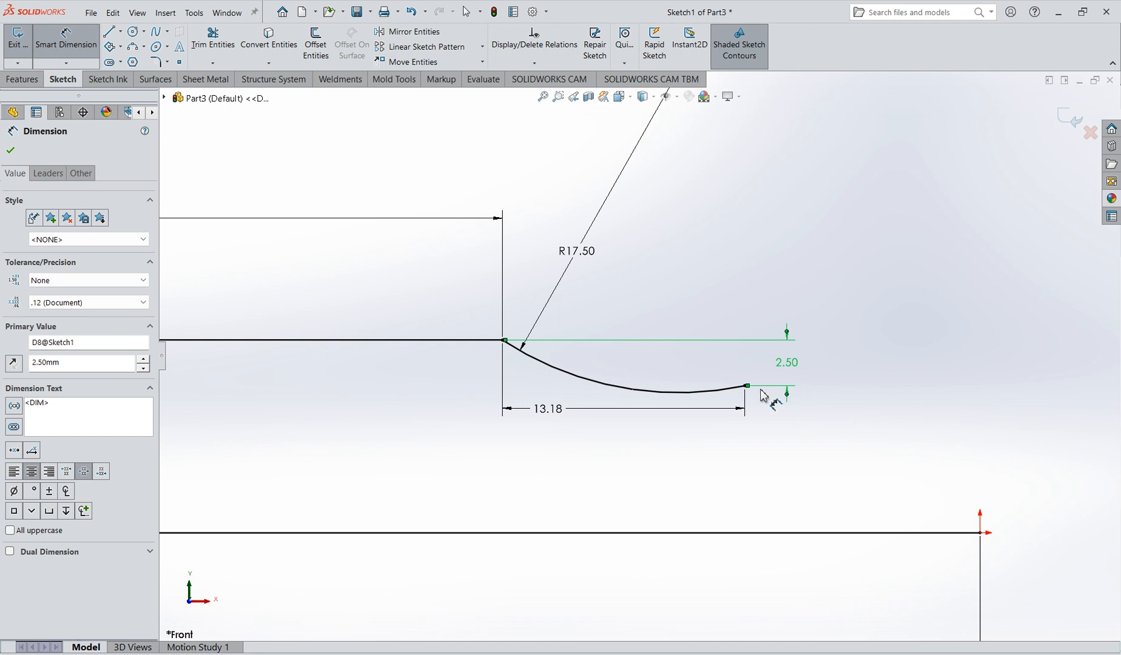
key("Escape")
key("Escape")
- Sketch a circle about 1.1 mm in diameter just right of the arc's free end, with its edge touching that endpoint
scroll(701, 375, "down", 7)
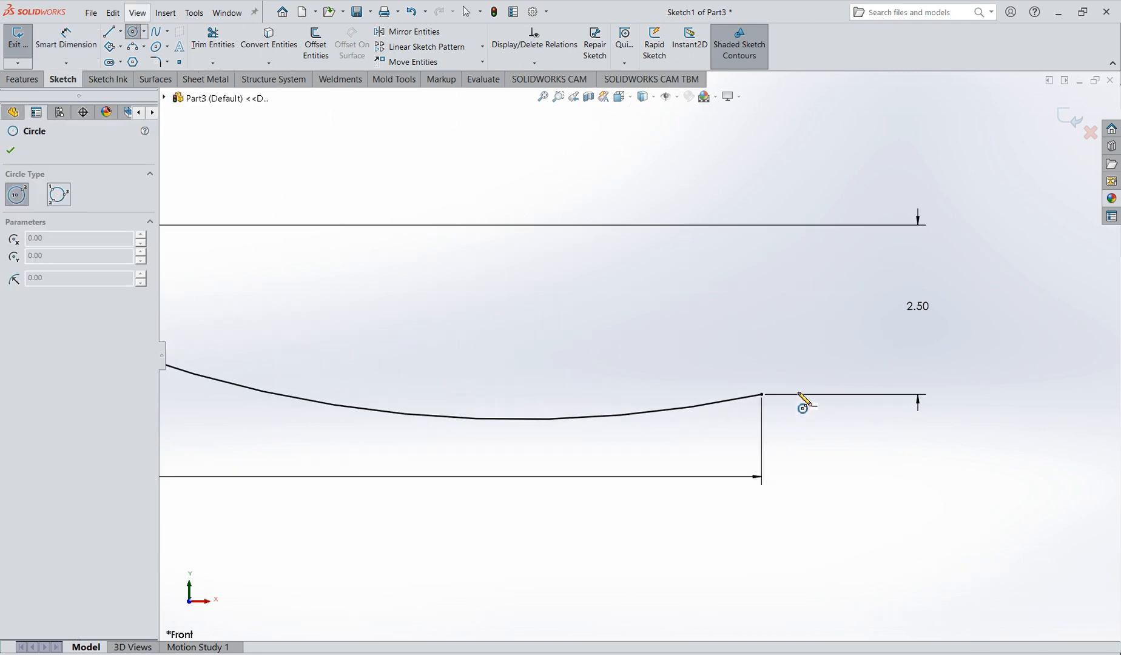
left_click_drag(800, 395, 770, 407)
key("Escape")
scroll(771, 407, "up", 3)
scroll(817, 409, "down", 3)
- Set the small circle's diameter to 0.6 mm with a dimension and finish dimensioning
left_click(35, 28)
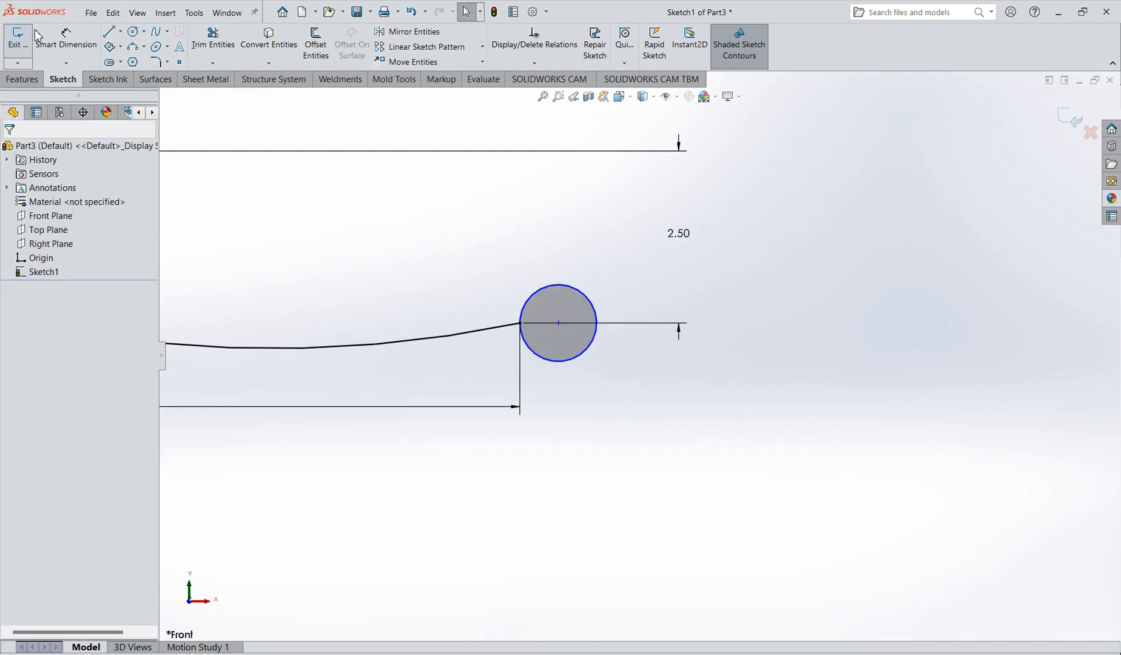
left_click(543, 307)
left_click(469, 245)
type("0.6")
key("Return")
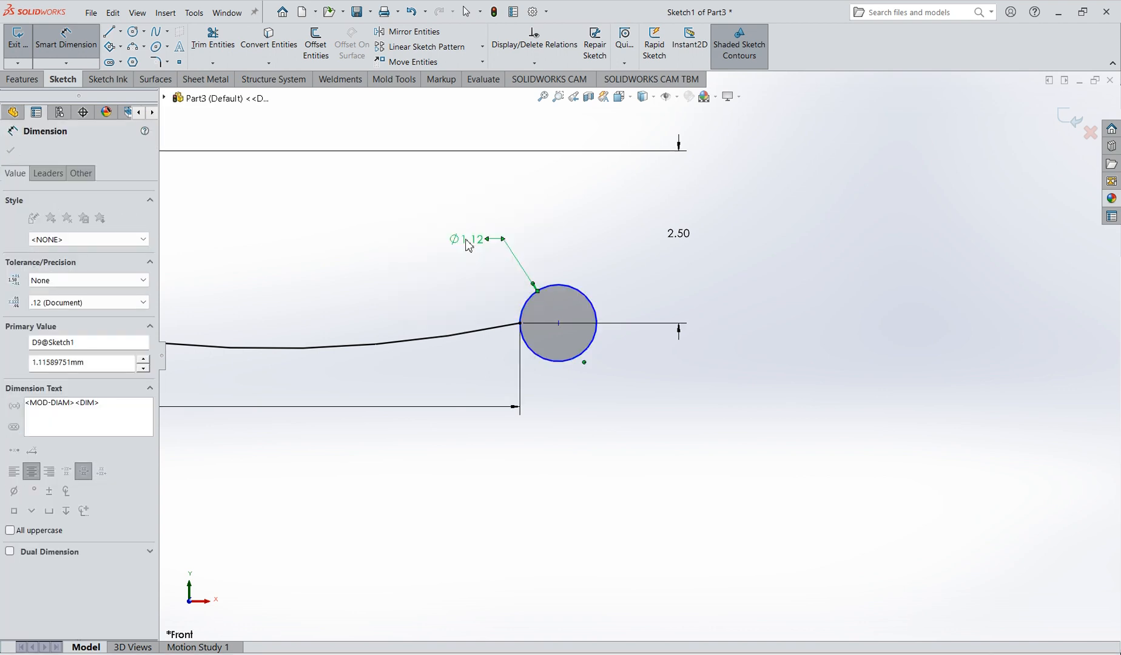
key("Escape")
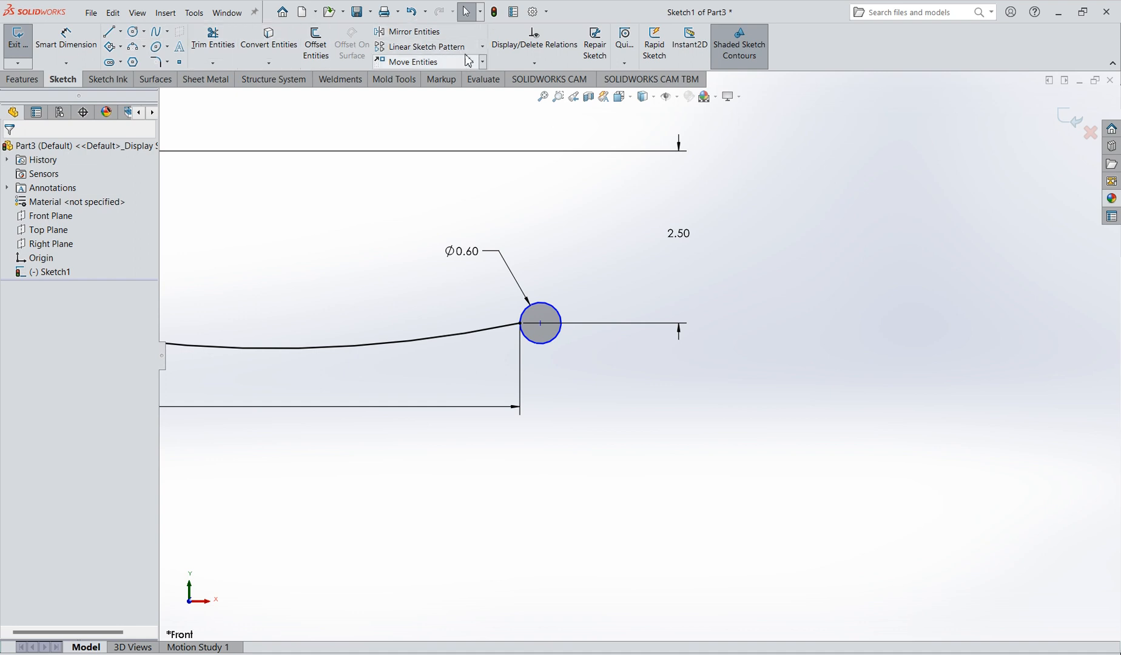
- Create a linear sketch pattern of the small circle along the X-axis with 0.6 mm spacing and 10 instances
left_click(481, 47)
left_click(445, 61)
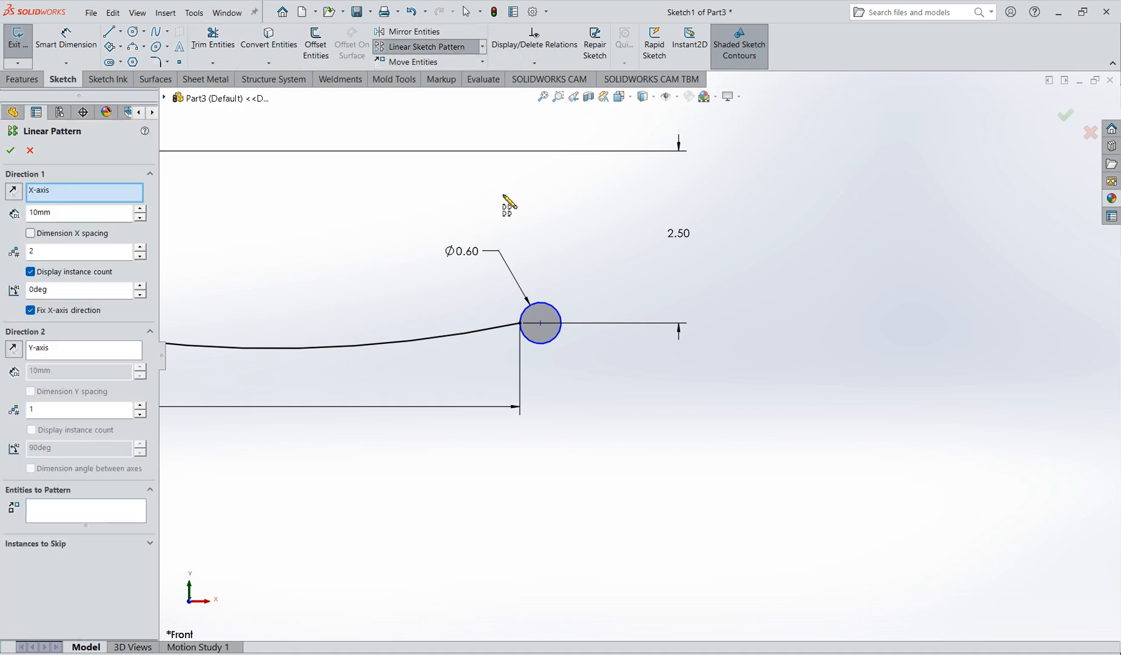
scroll(538, 379, "up", 5)
left_click(65, 515)
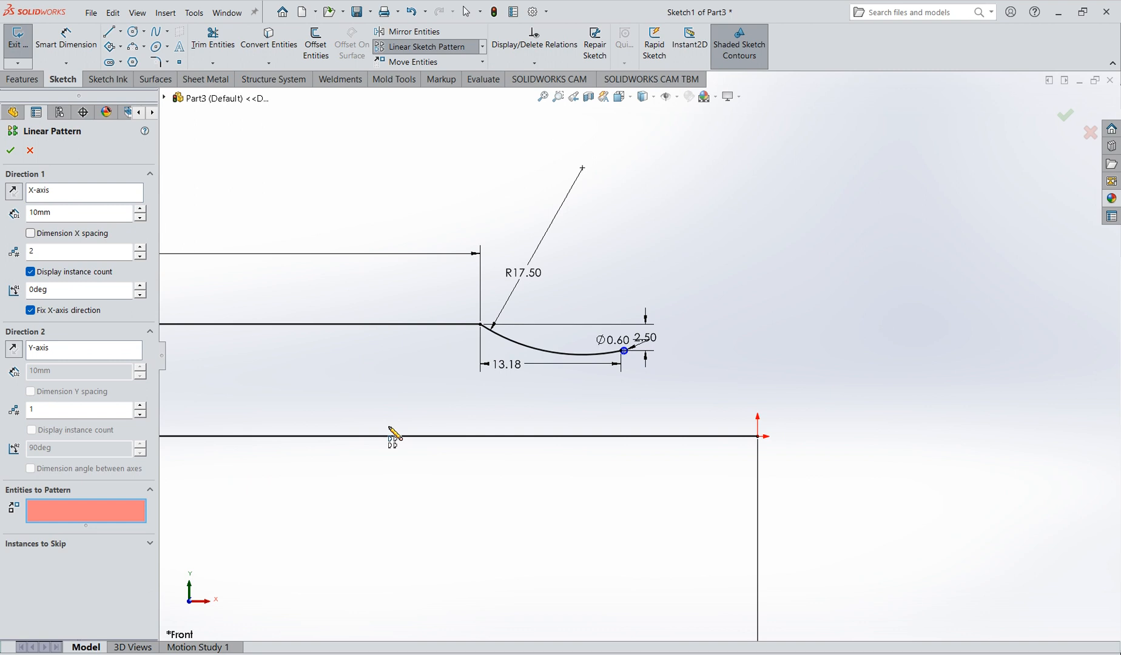
scroll(656, 364, "up", 5)
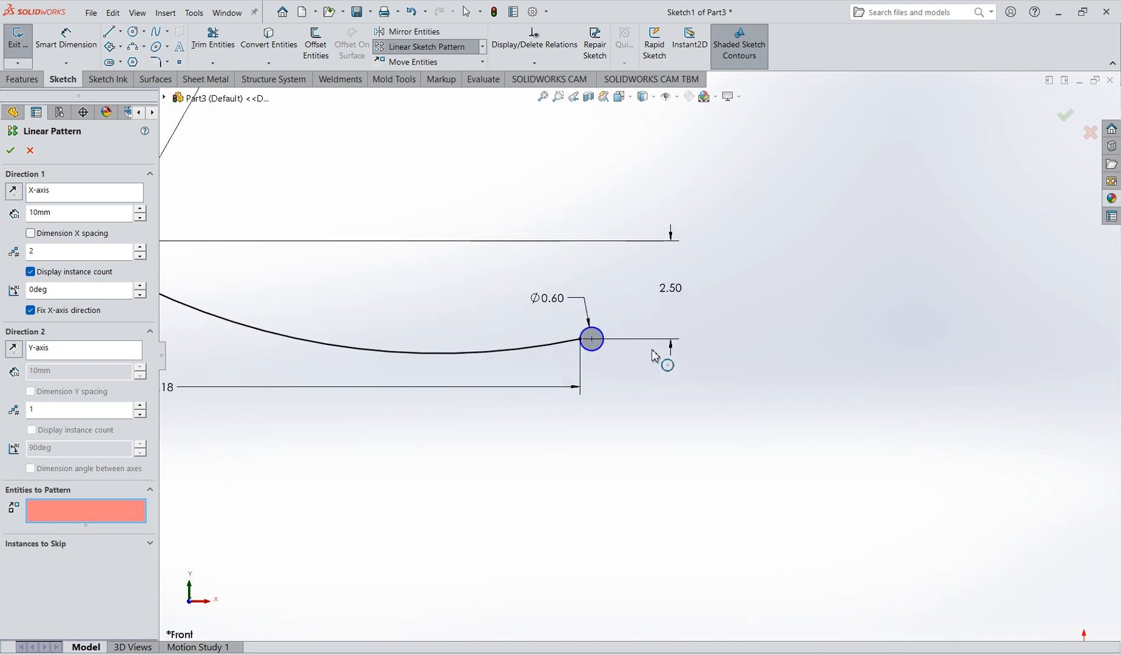
left_click(601, 351)
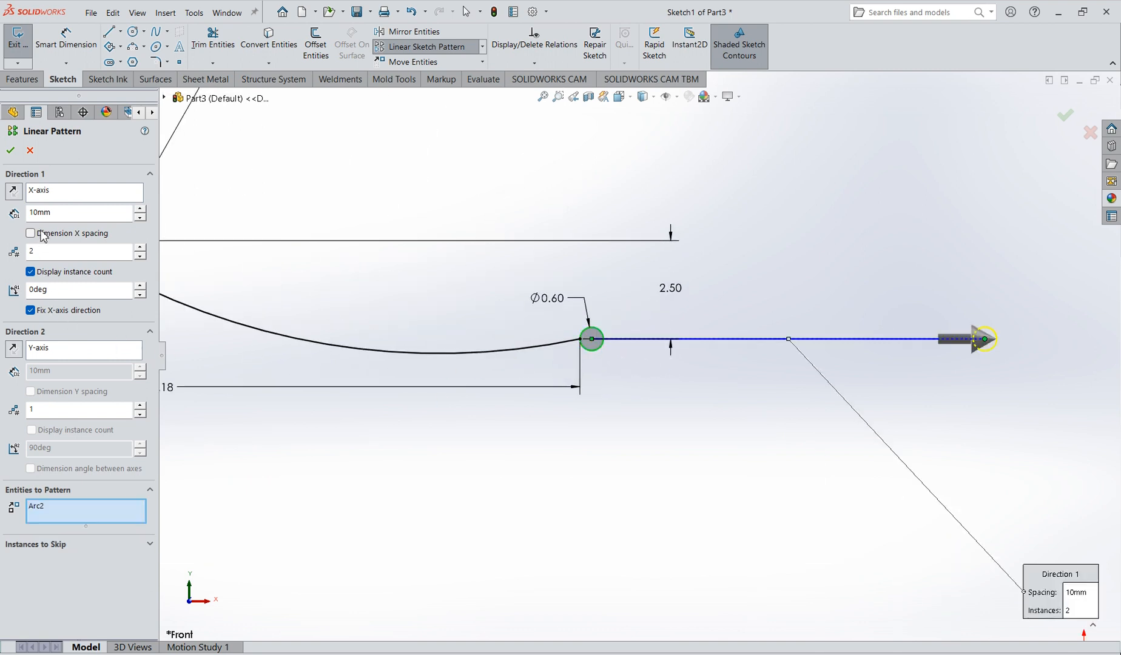
type("0.6")
key("Return")
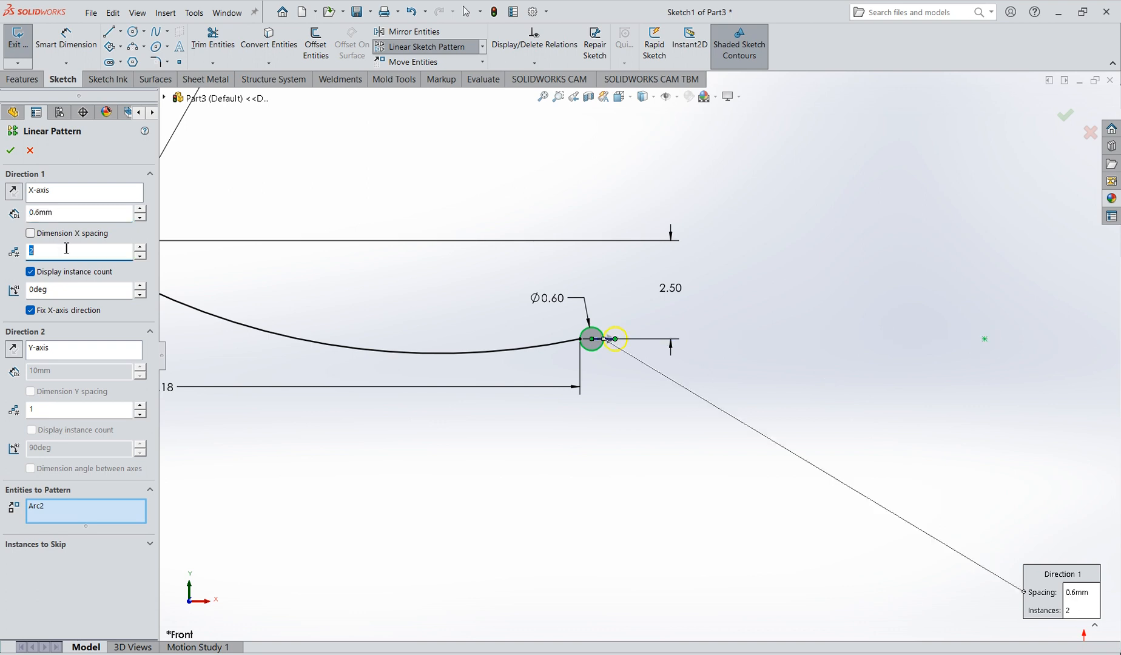
type("10")
key("Return")
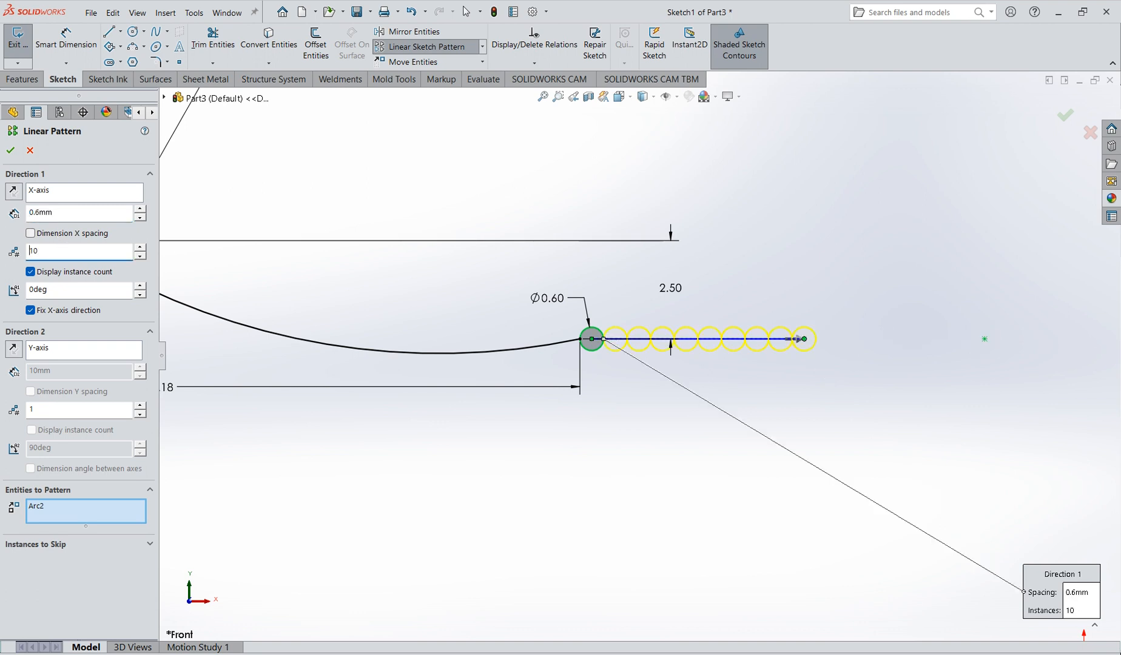
left_click(11, 150)
- Sketch connected lines from the last circle's right edge: a short horizontal, a rising slant, a horizontal top and a falling slant
scroll(780, 338, "up", 3)
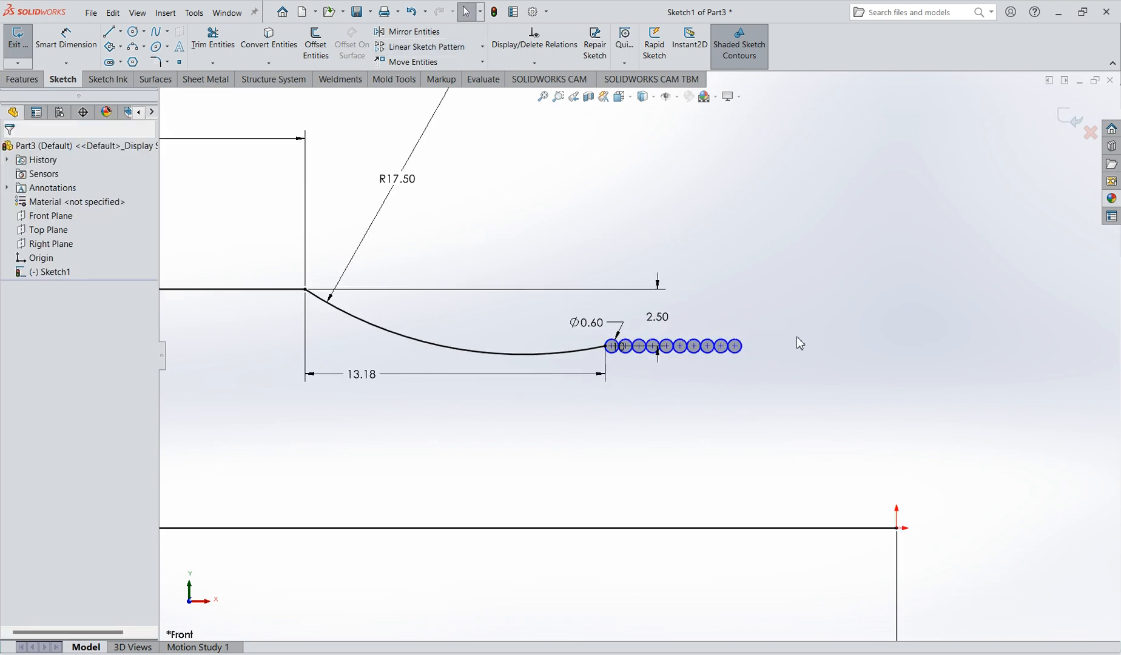
scroll(697, 319, "down", 2)
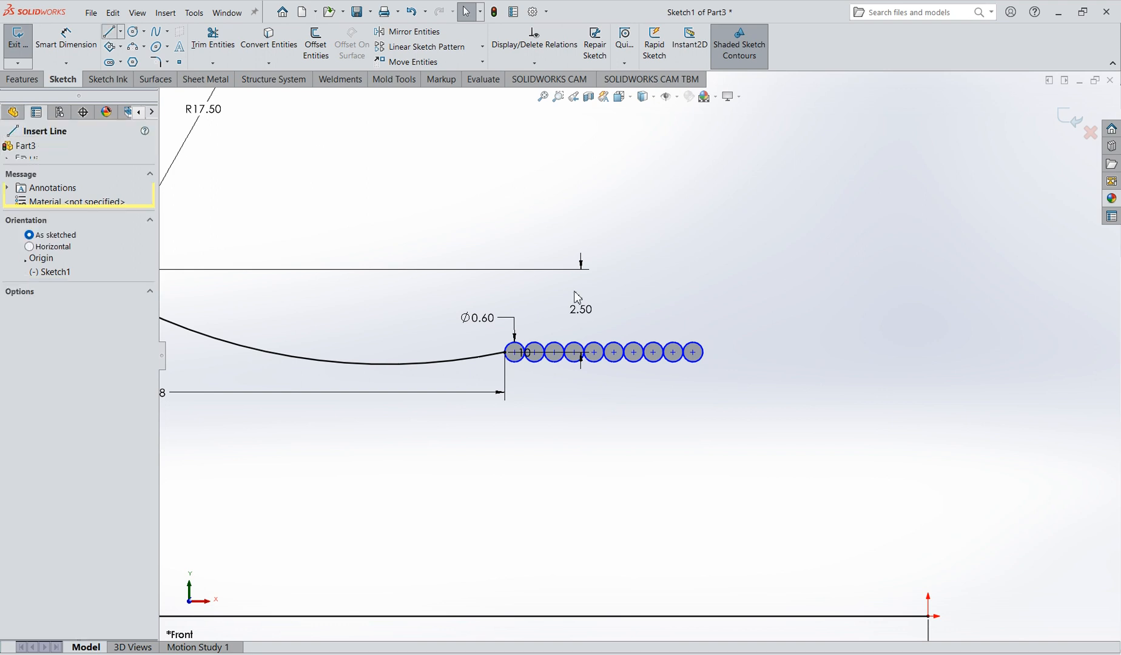
left_click(703, 352)
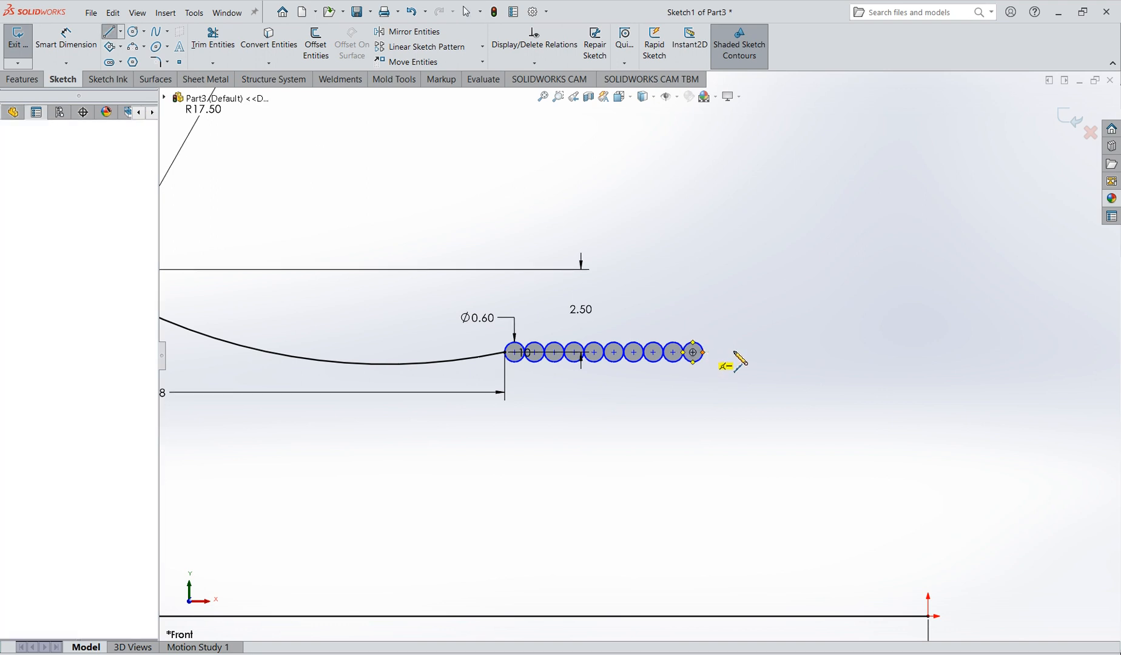
left_click(745, 352)
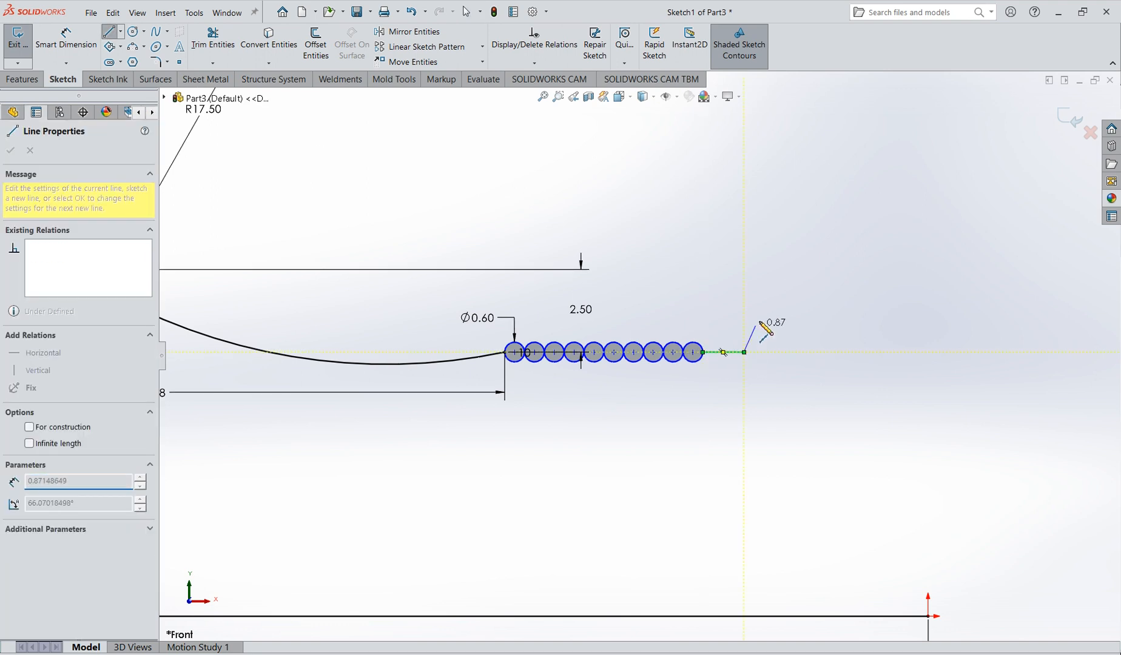
left_click(780, 277)
left_click(842, 278)
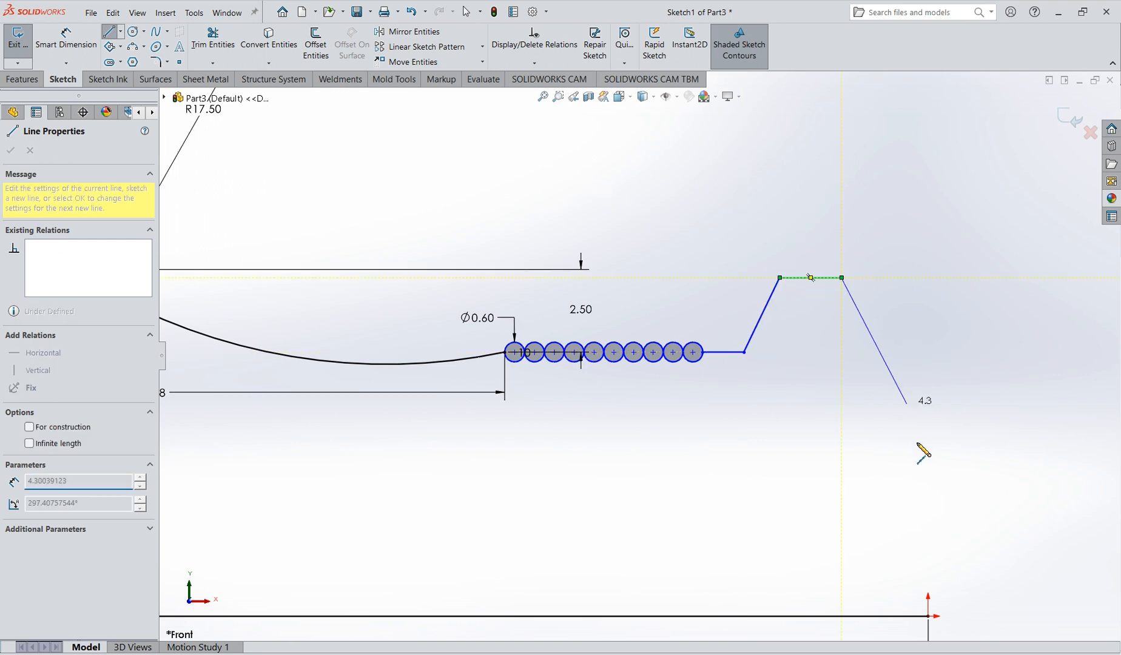
left_click(898, 352)
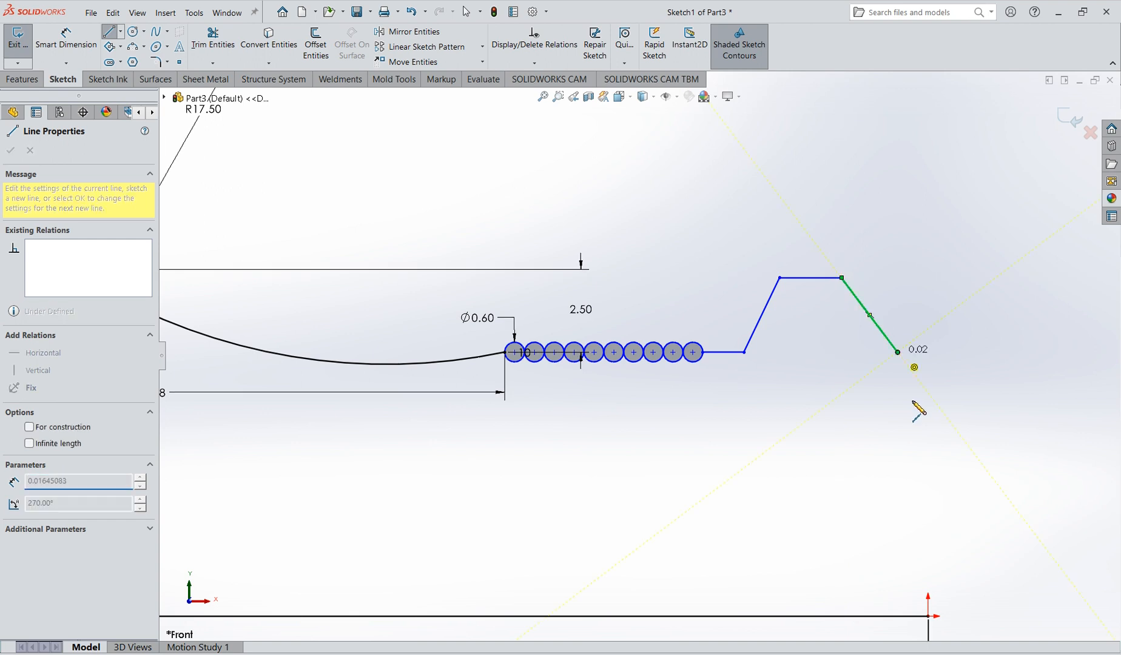
- Close the line chain with a line about 8 mm long down to the origin and make it vertical
left_click(928, 616)
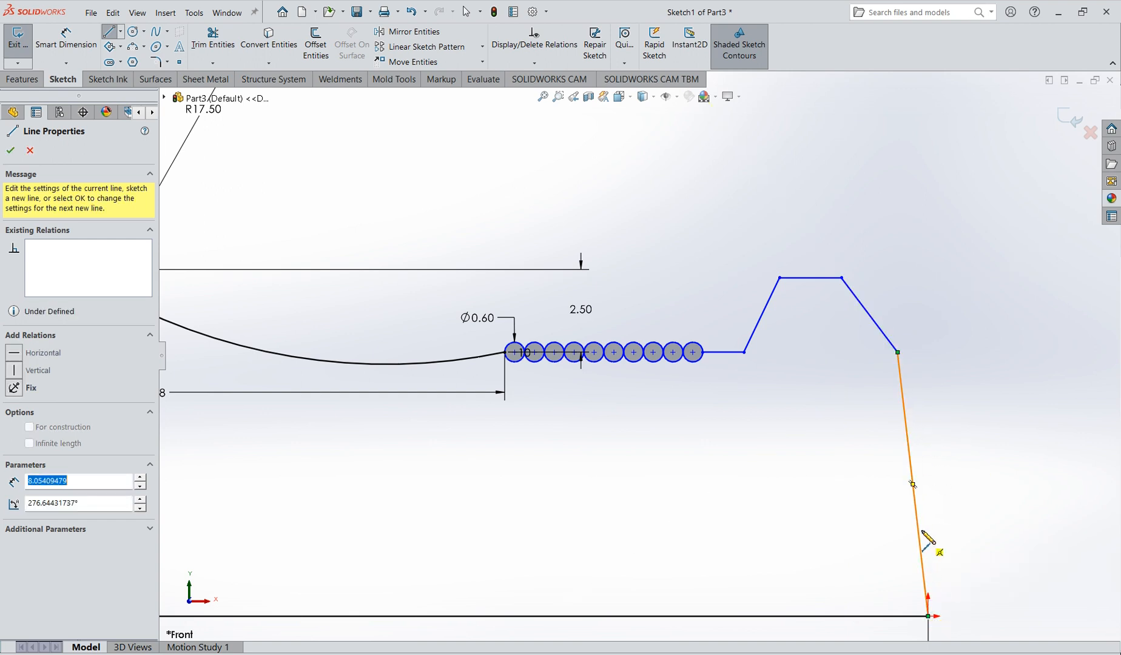
key("Escape")
left_click(920, 531)
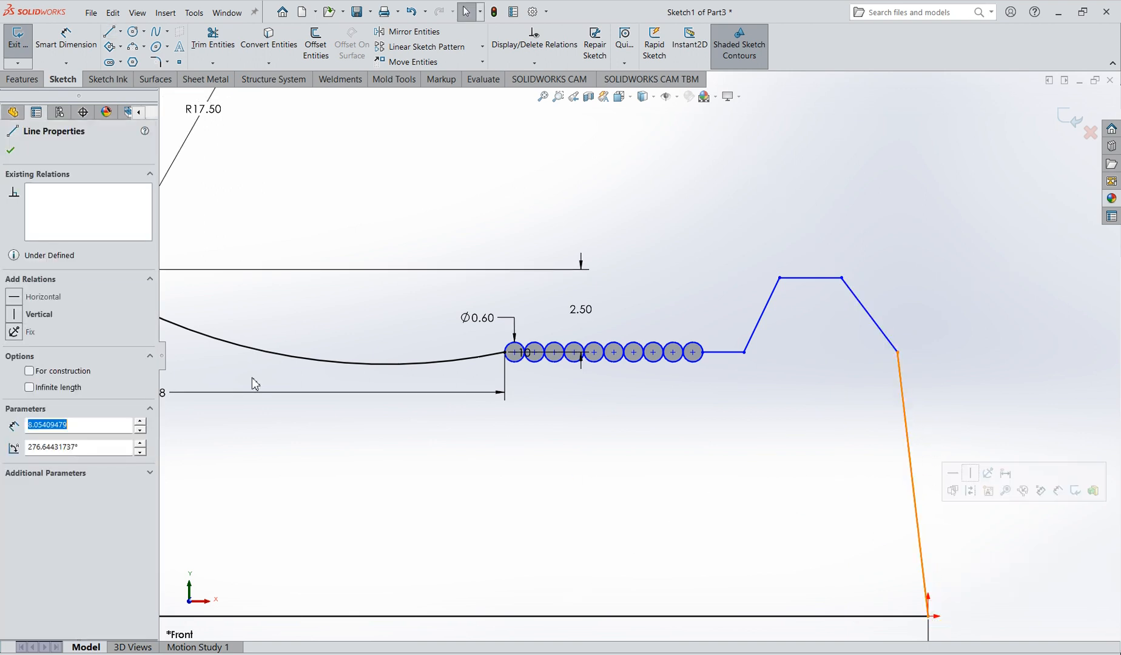
left_click(27, 321)
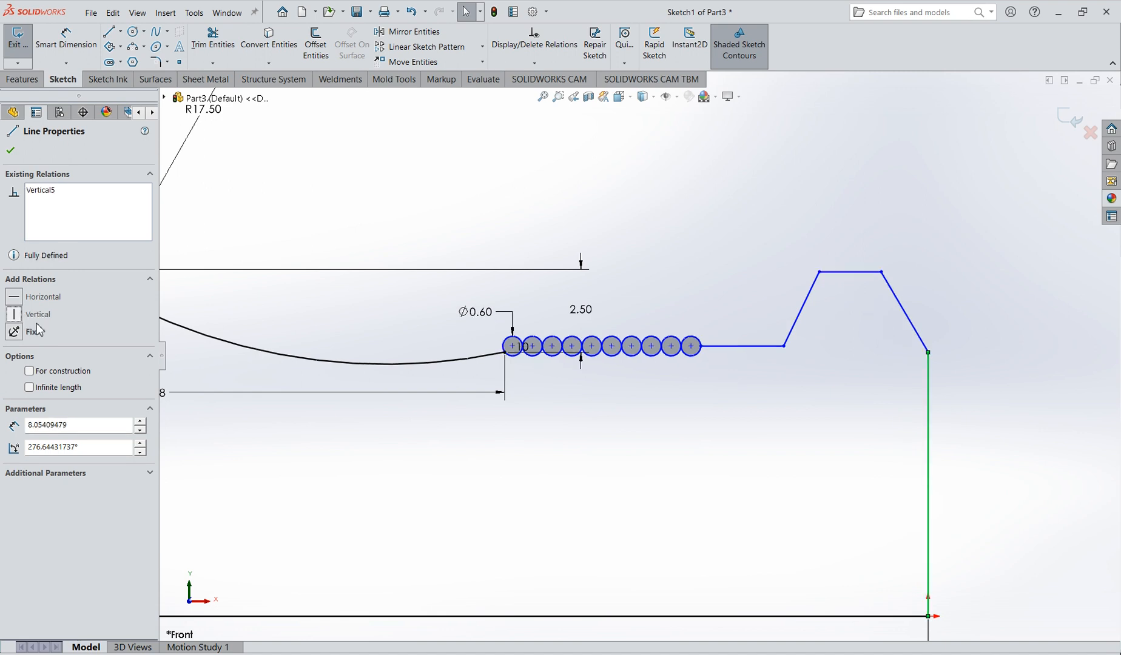
- Dimension the collar's horizontal top line and set its length to 4 mm
left_click(784, 440)
scroll(783, 440, "up", 3)
left_click(66, 39)
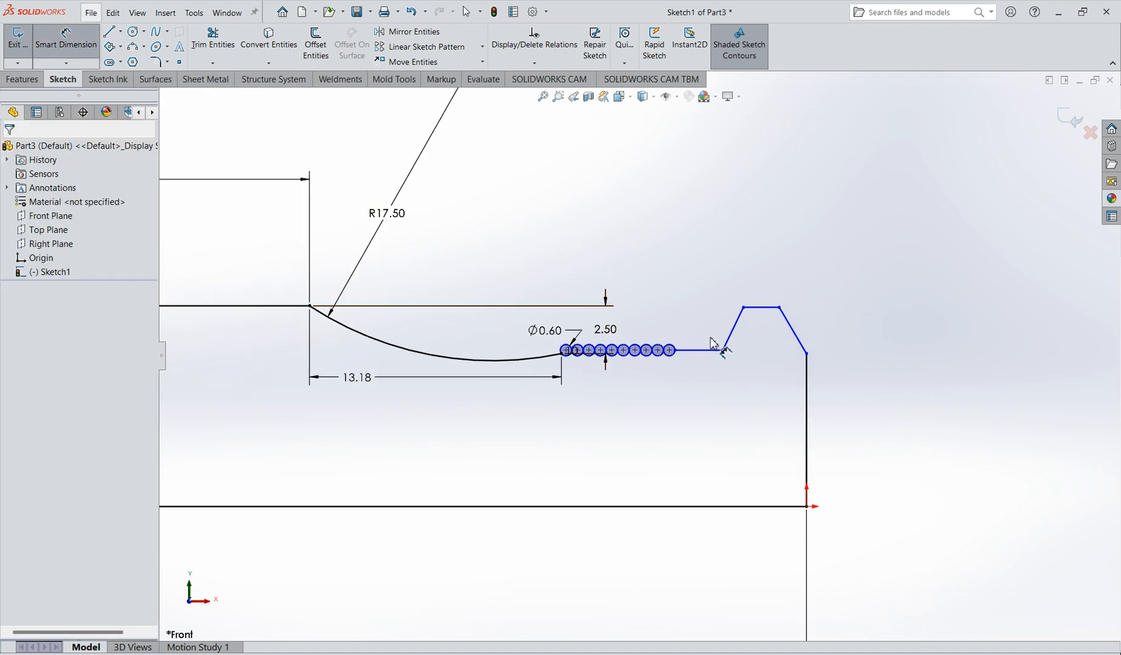
left_click(762, 308)
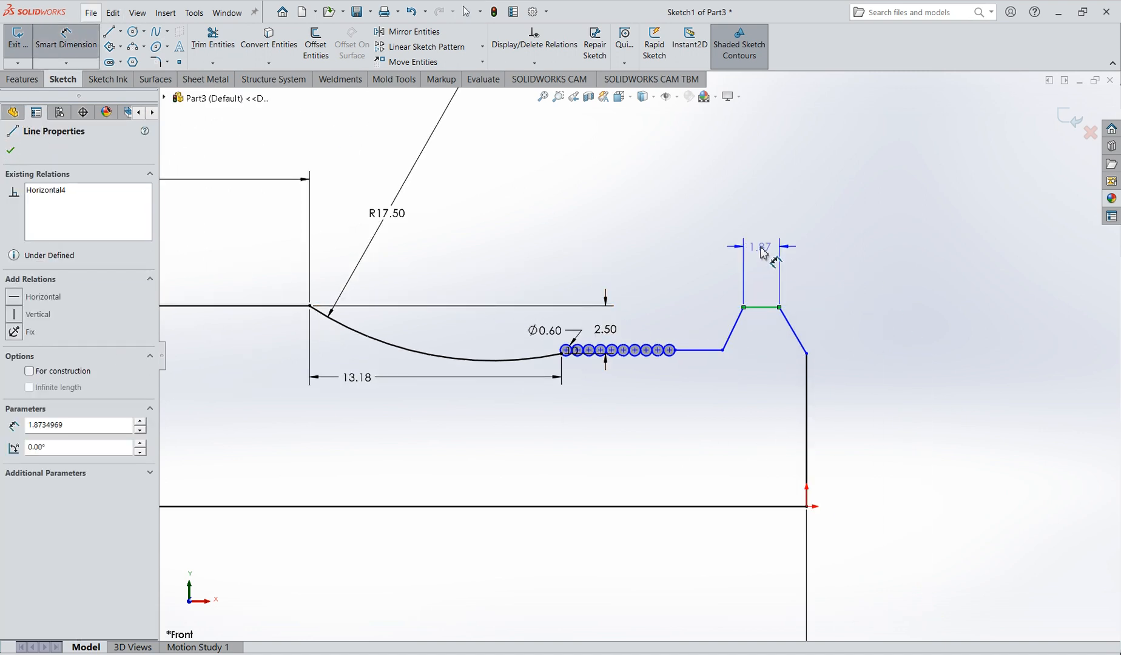
left_click(763, 282)
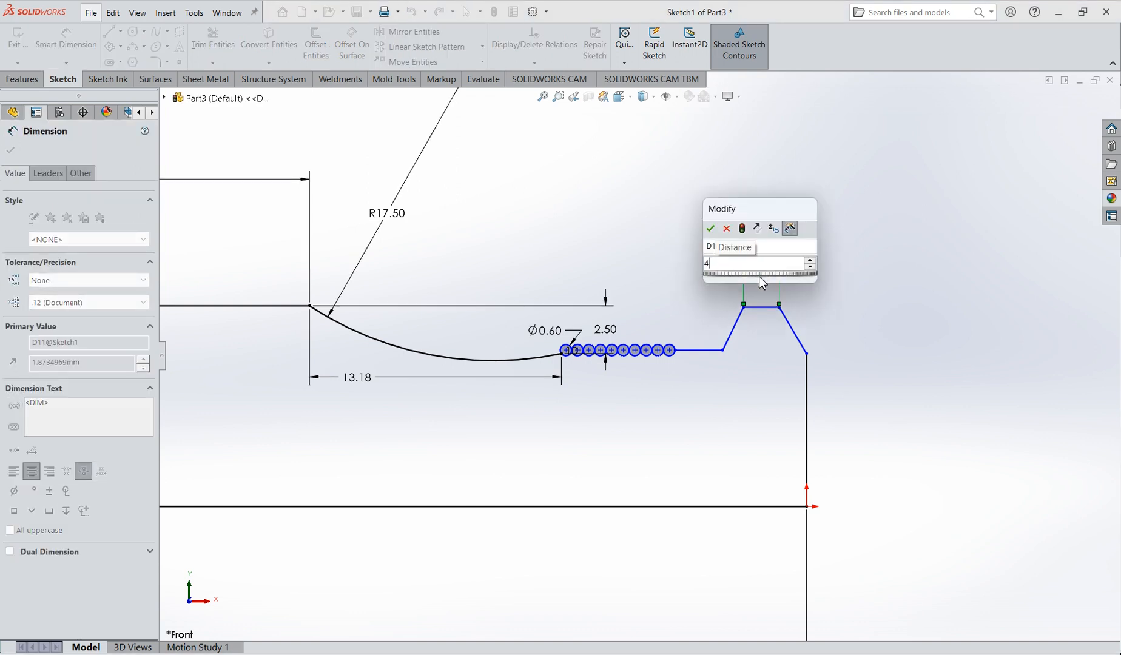
key("Return")
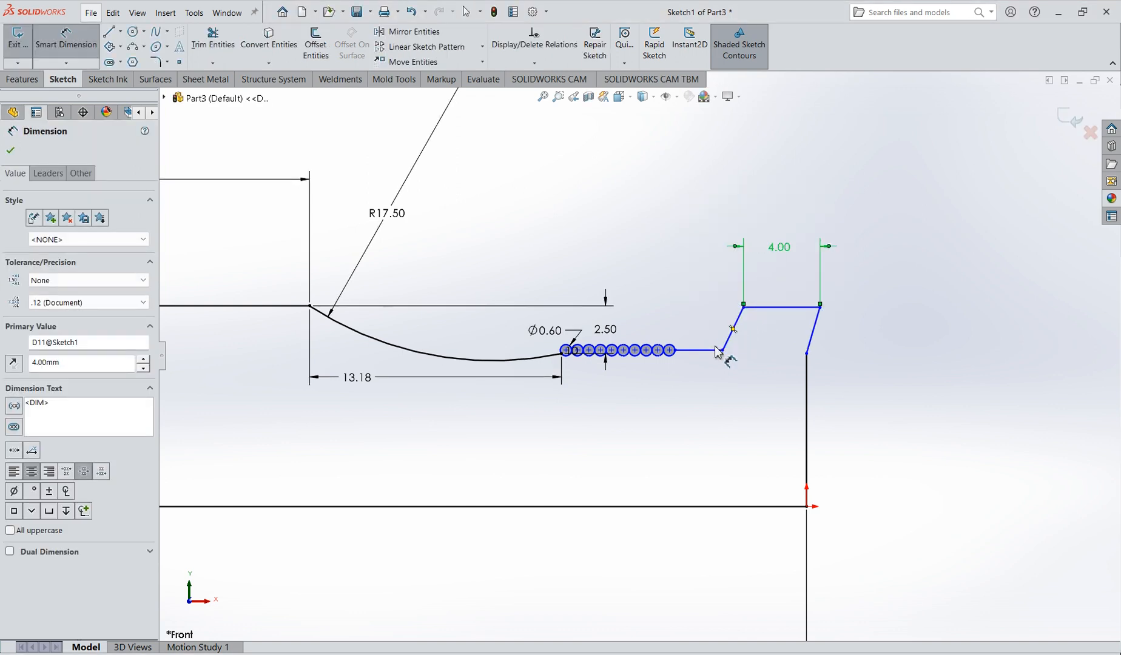
- Dimension the short horizontal line after the last circle and set its length to 1 mm
left_click(701, 351)
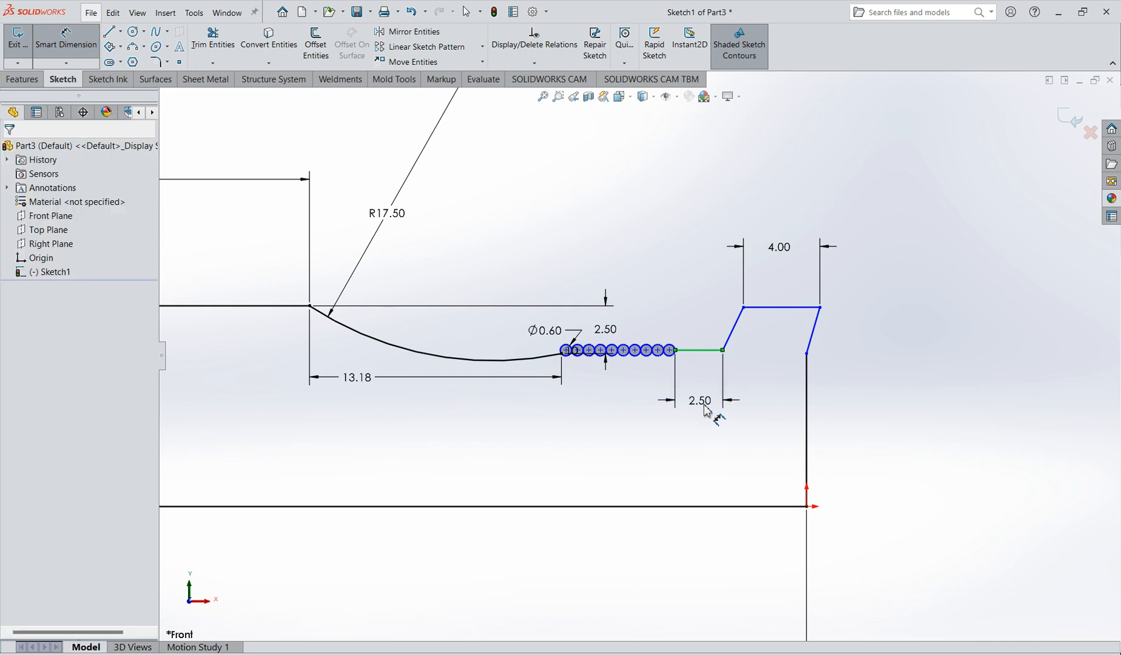
left_click(708, 411)
type("1")
key("Return")
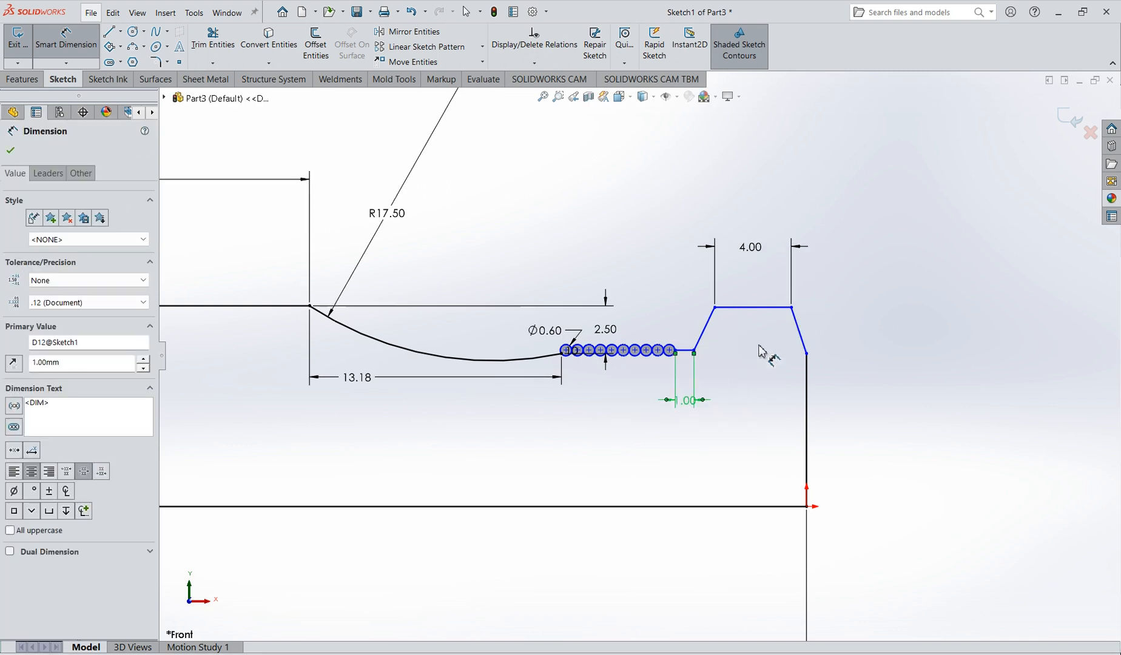
- Dimension the vertical end line above the origin with a length of 8 mm
scroll(762, 351, "down", 3)
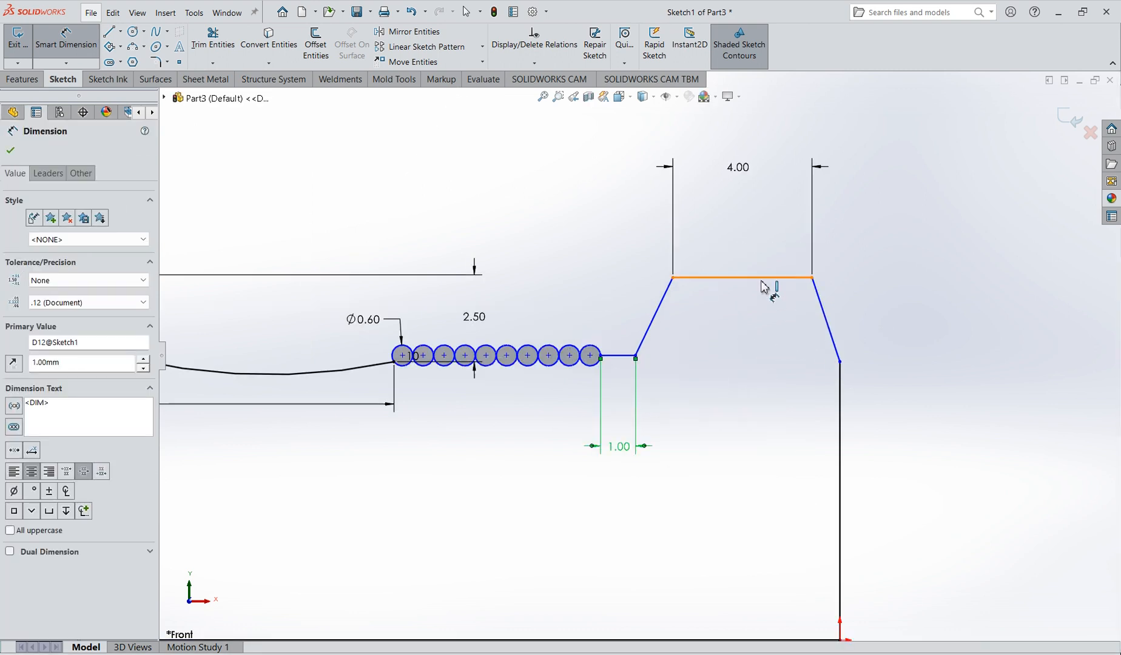
left_click(765, 341)
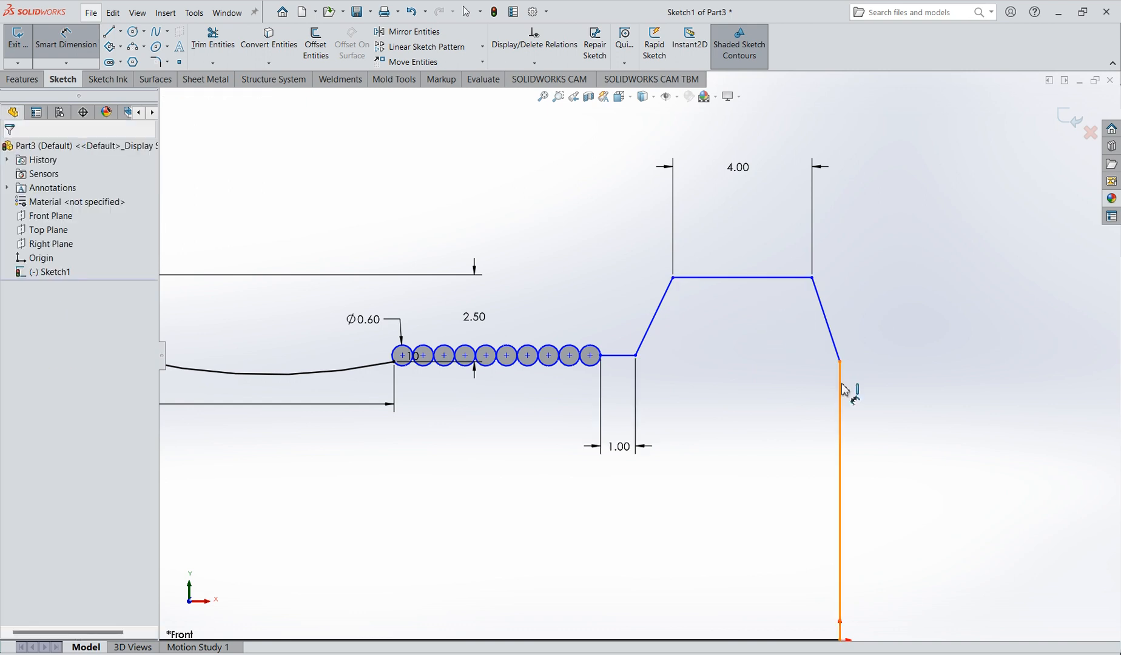
left_click(890, 432)
left_click(890, 432)
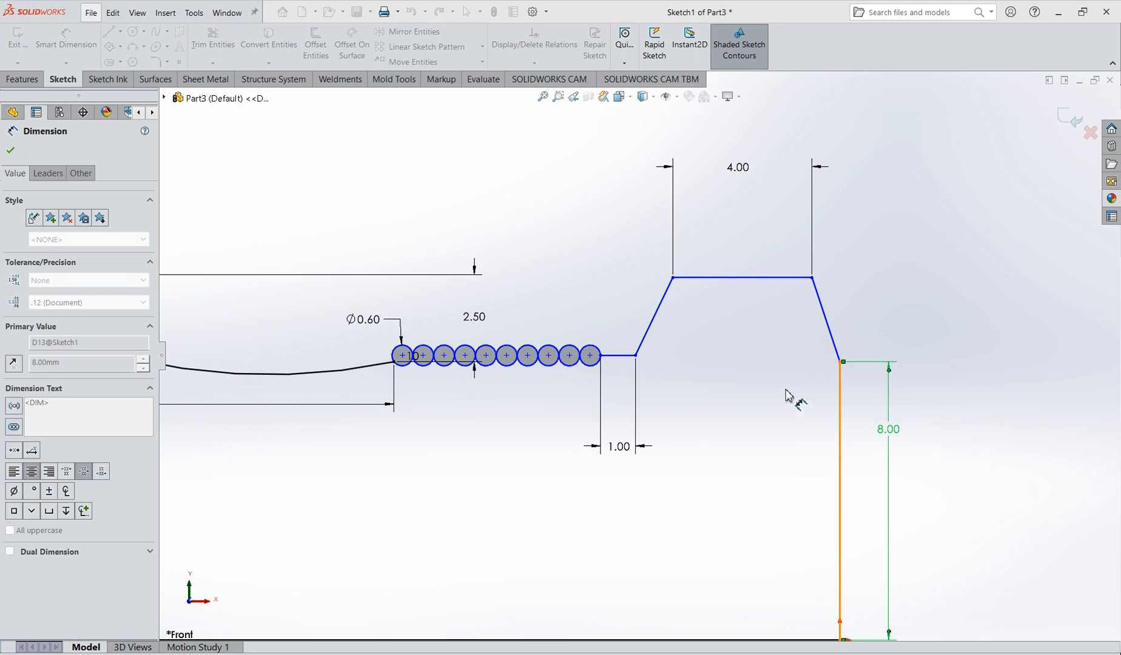
- Dimension the angle between the collar's two slanted lines as 40° and finish dimensioning
scroll(668, 320, "up", 3)
left_click(662, 334)
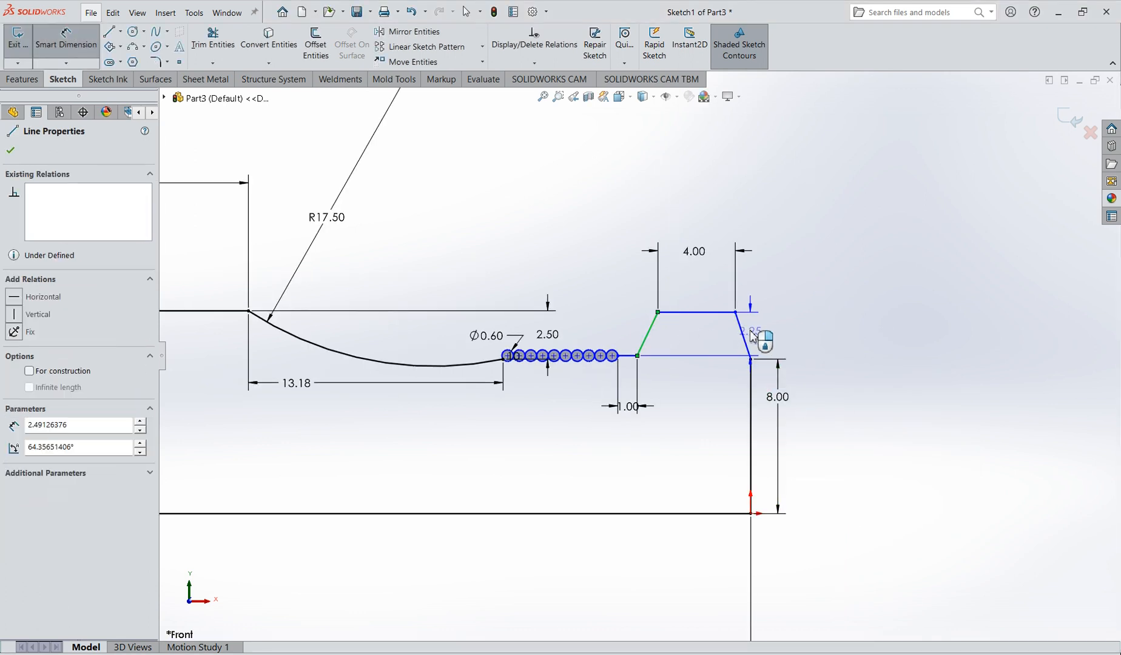
left_click(740, 328)
left_click(716, 409)
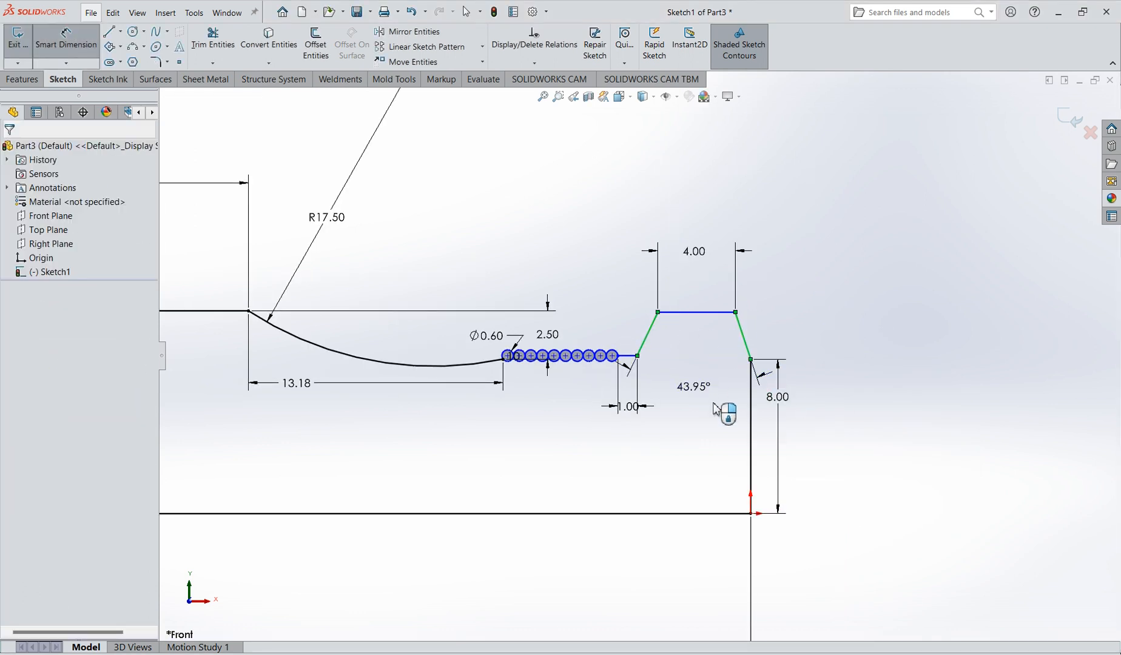
type("40")
key("Return")
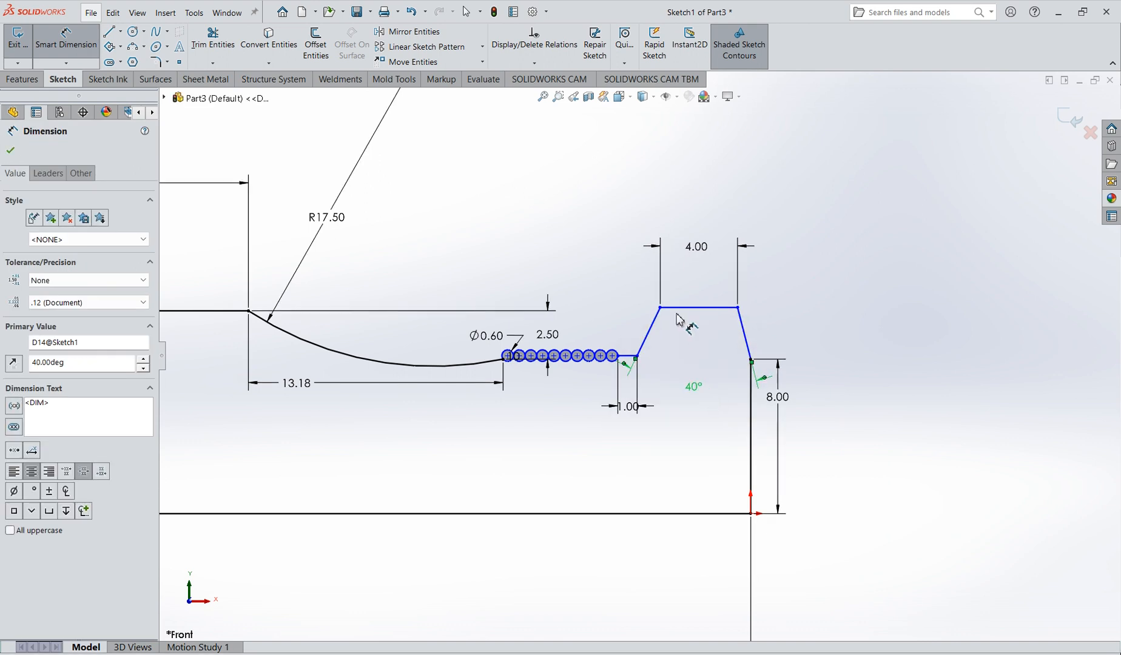
key("Escape")
- Make the collar's top line collinear with the long top edge of the handle profile
left_click(679, 307)
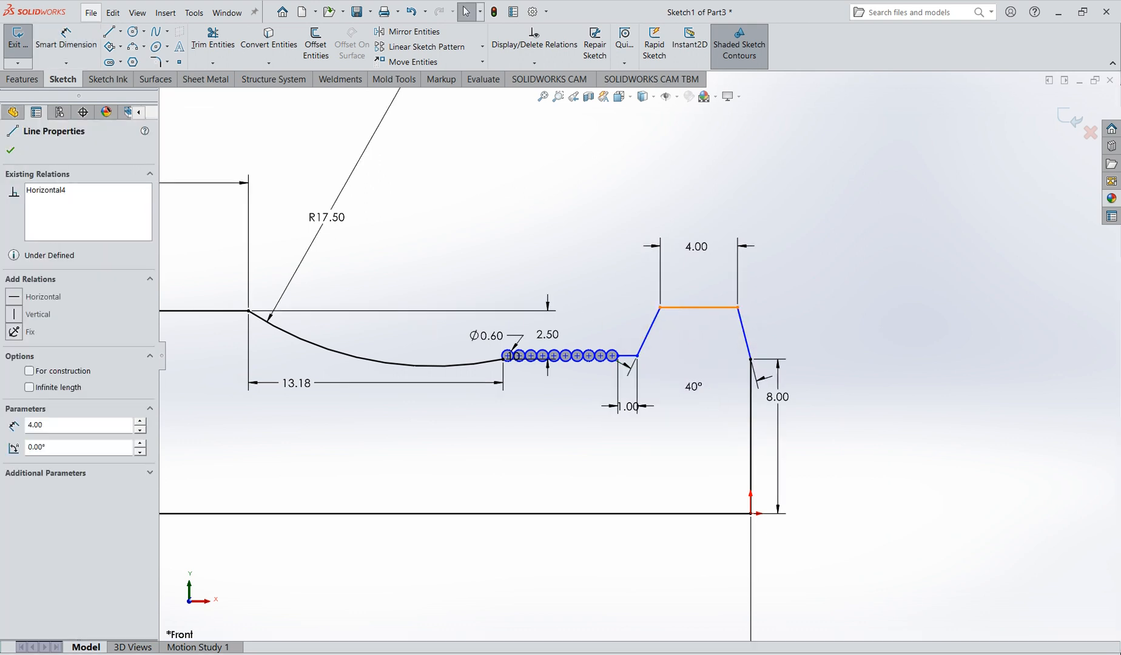
left_click(216, 312, "ctrl")
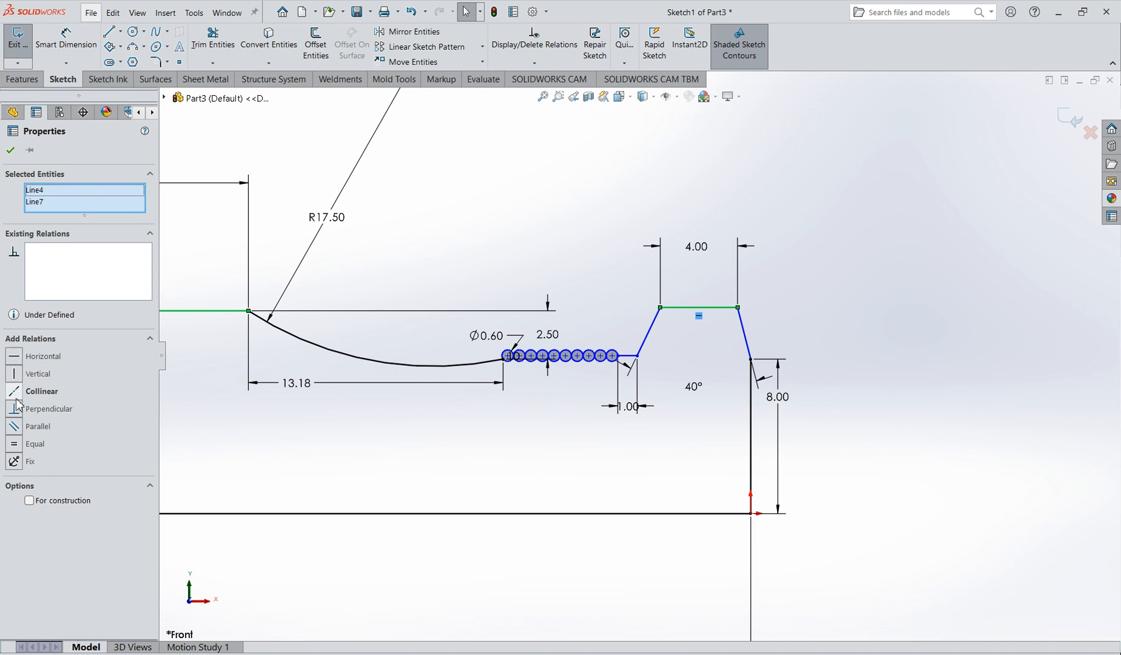
left_click(15, 393)
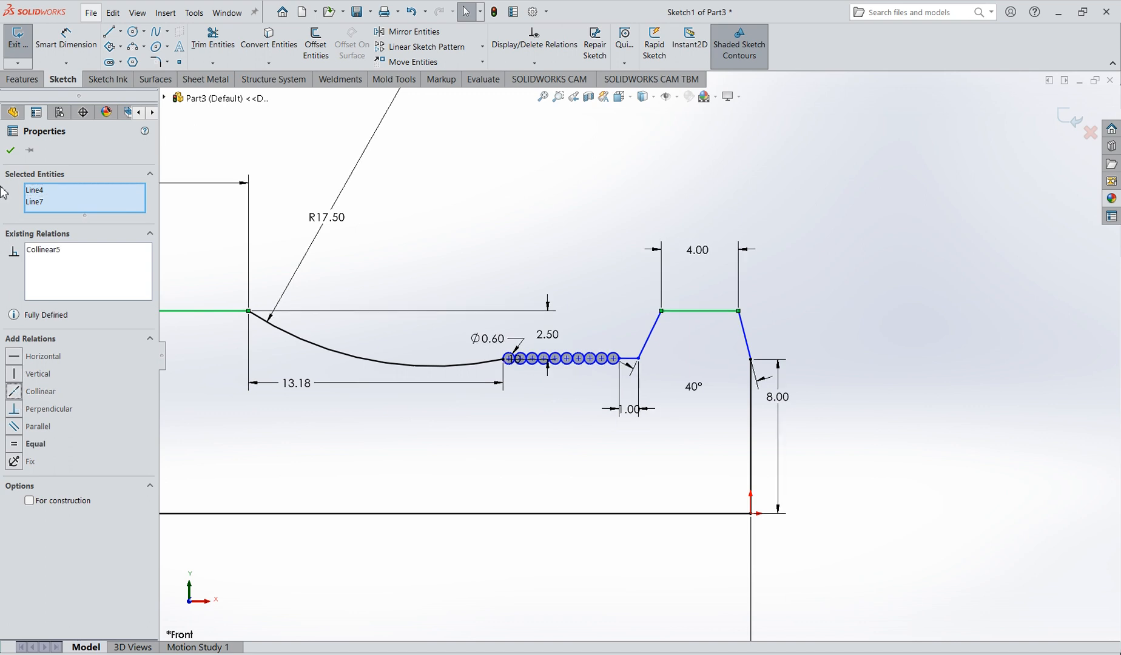
left_click(10, 150)
- Dimension the horizontal distance between the endpoints of the collar's rising slanted line as 0.91 mm
scroll(718, 360, "down", 1)
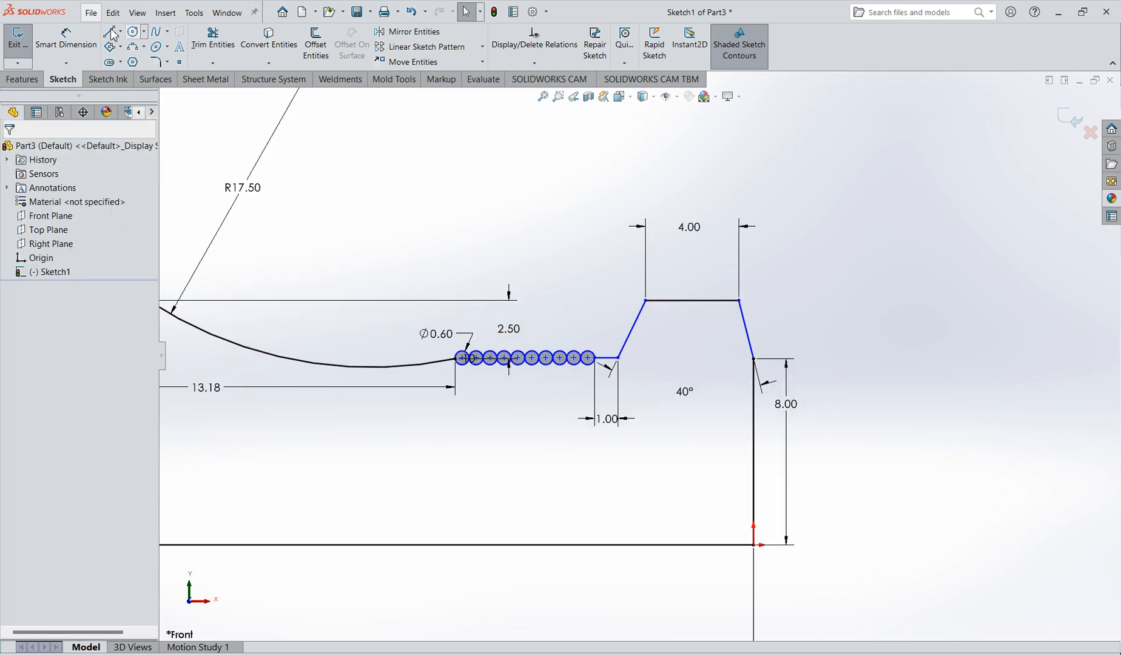
left_click(63, 48)
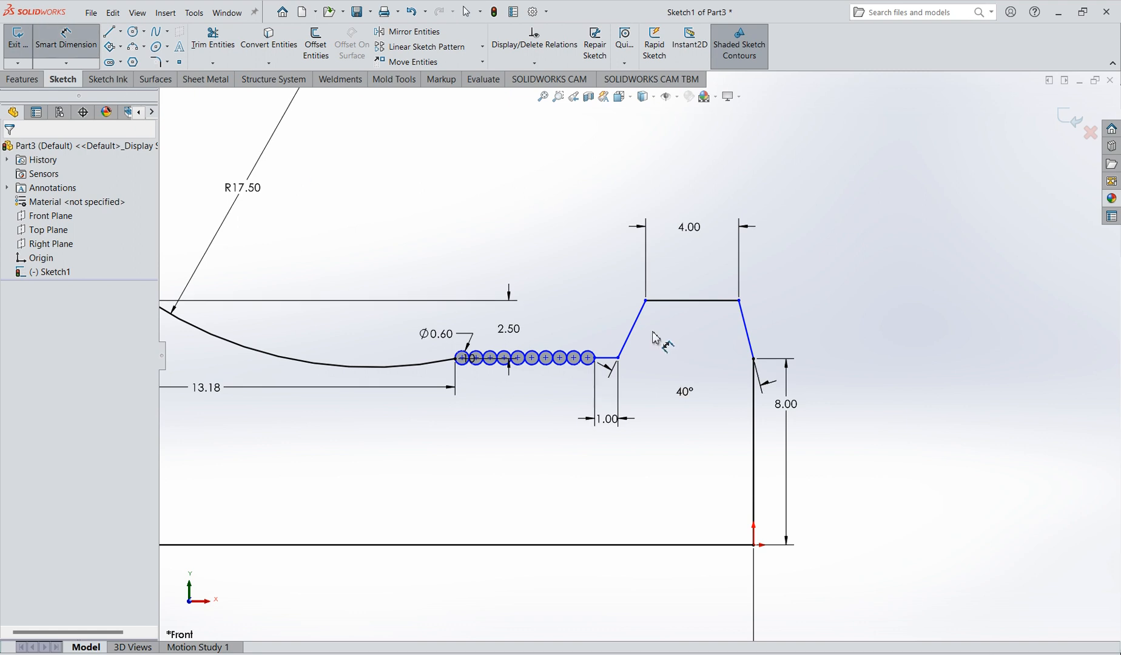
left_click(618, 358)
left_click(645, 300)
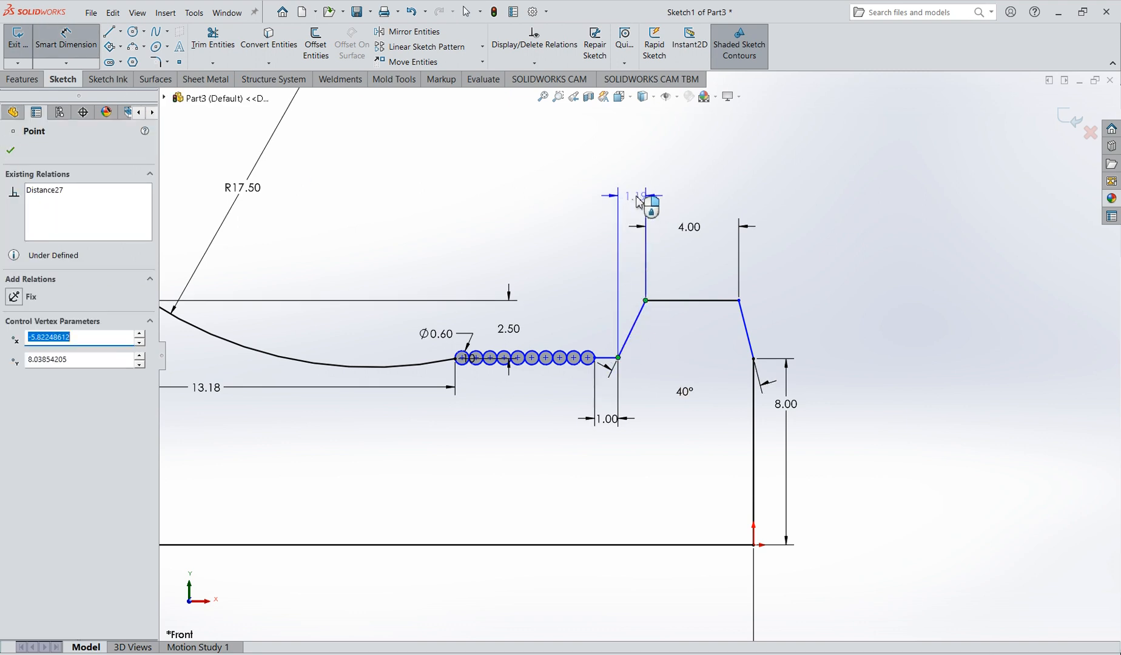
left_click(636, 195)
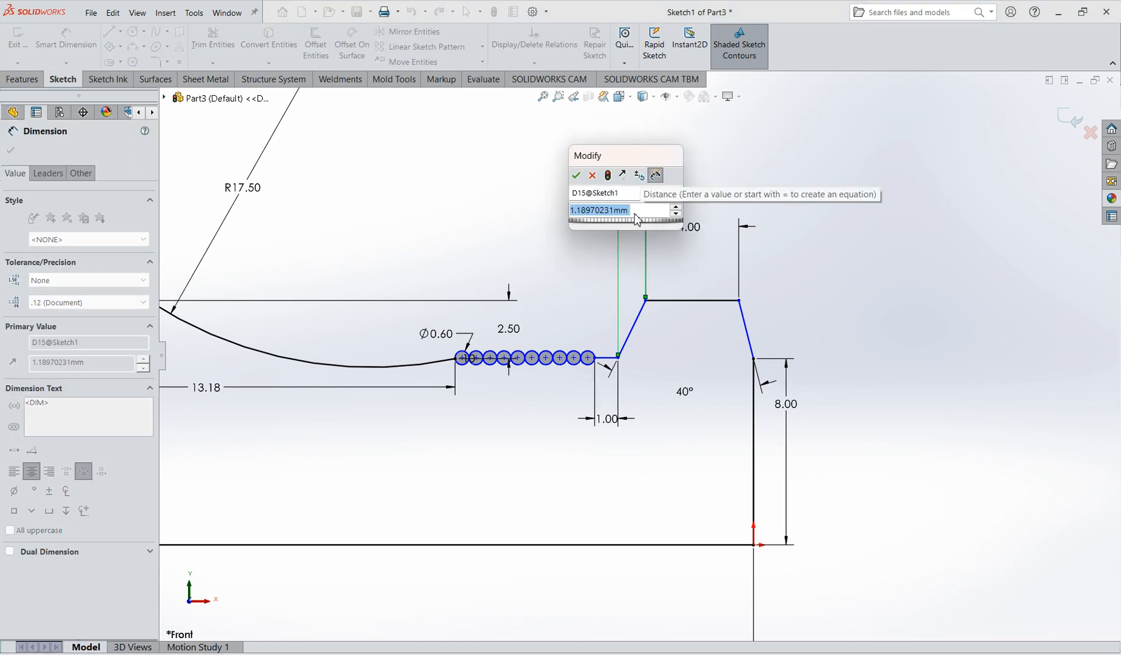
type(".91")
key("Return")
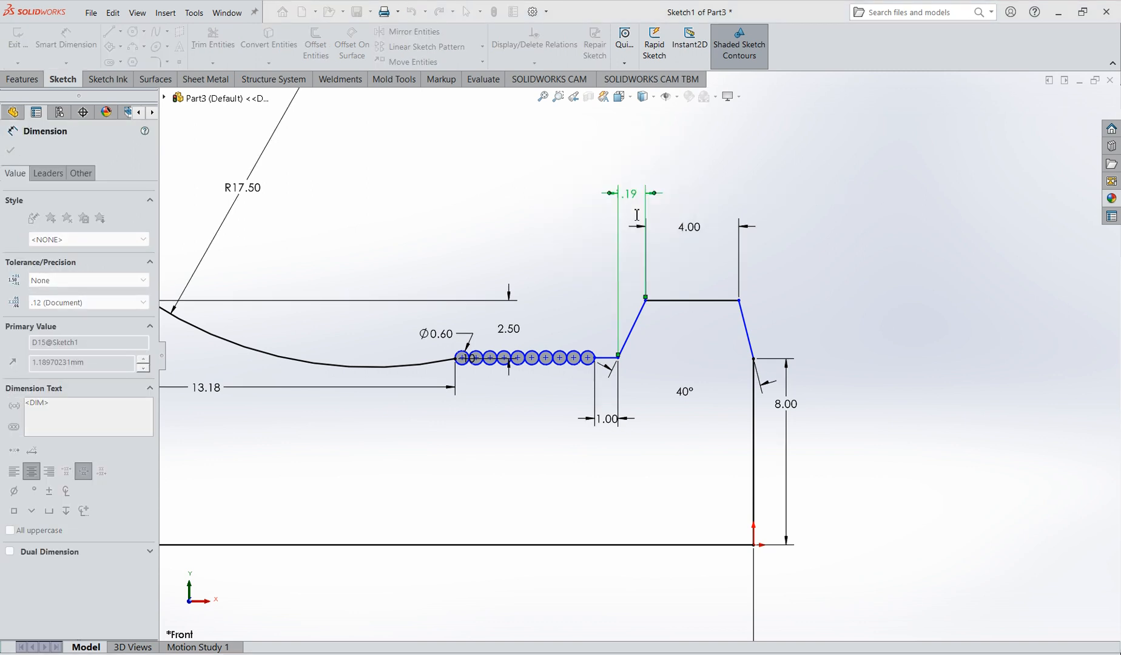
left_click(735, 303)
left_click(755, 376)
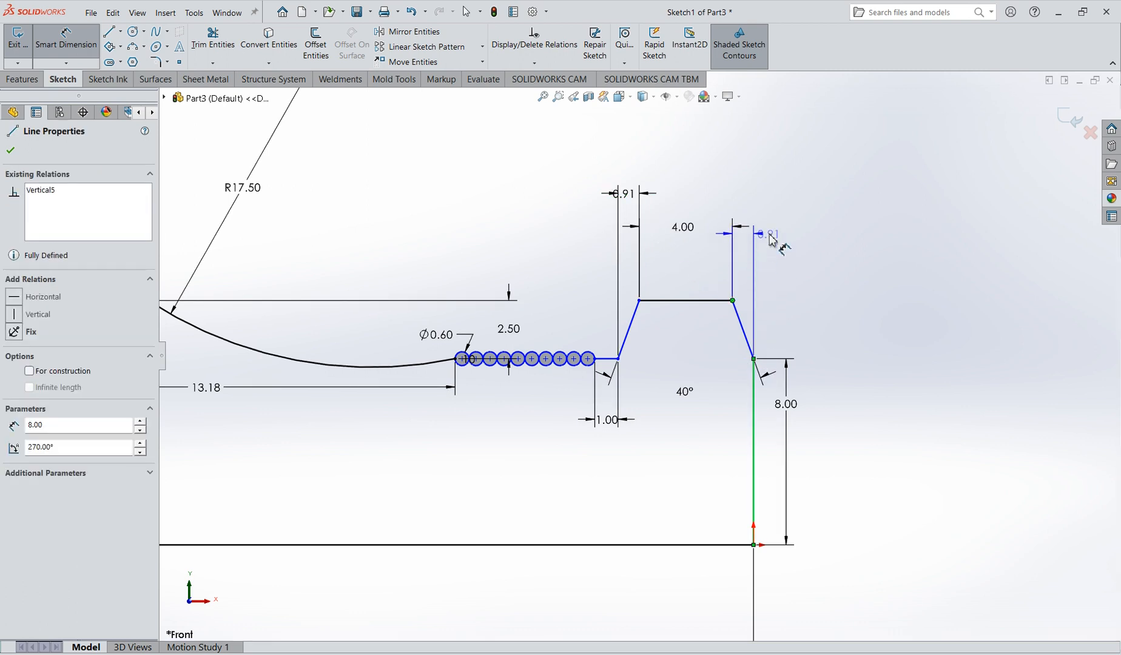
key("Escape")
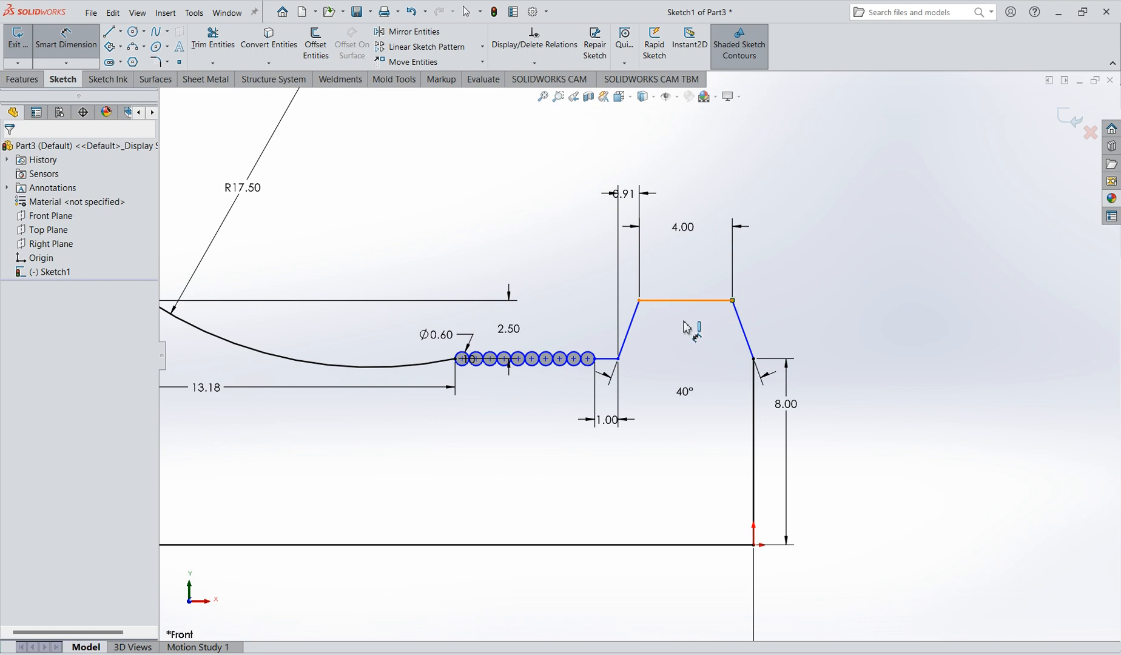
- Trim alternating lower and upper halves of the ten grip circles, starting with the first circle's lower half, to leave one continuous wavy line
scroll(577, 359, "down", 2)
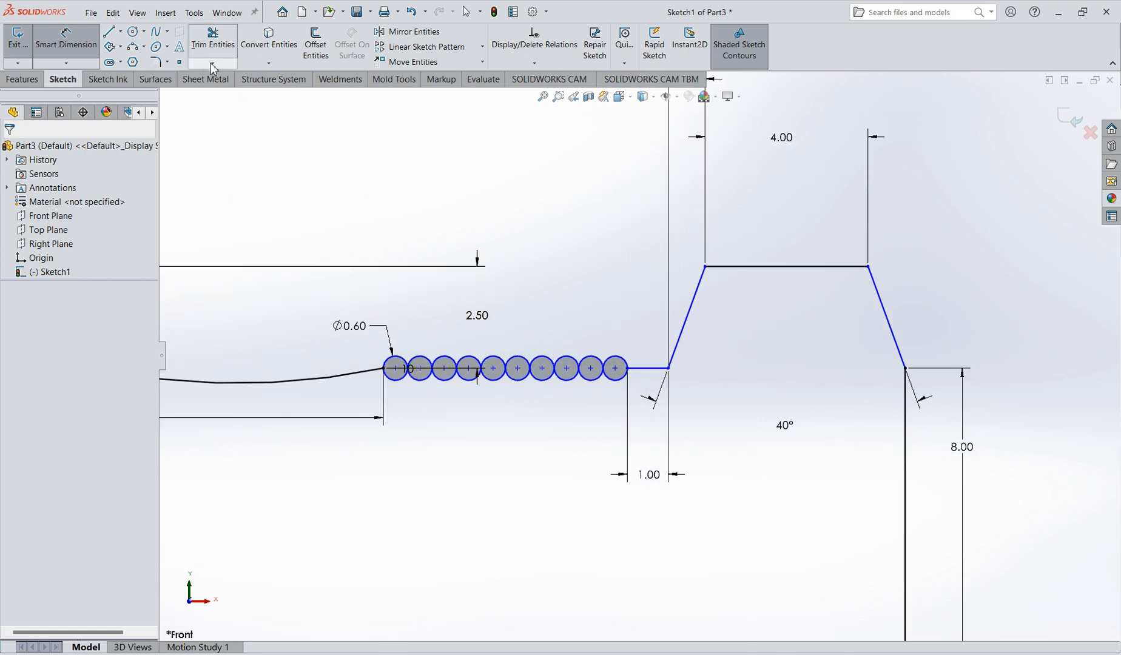
left_click(213, 40)
scroll(407, 381, "down", 2)
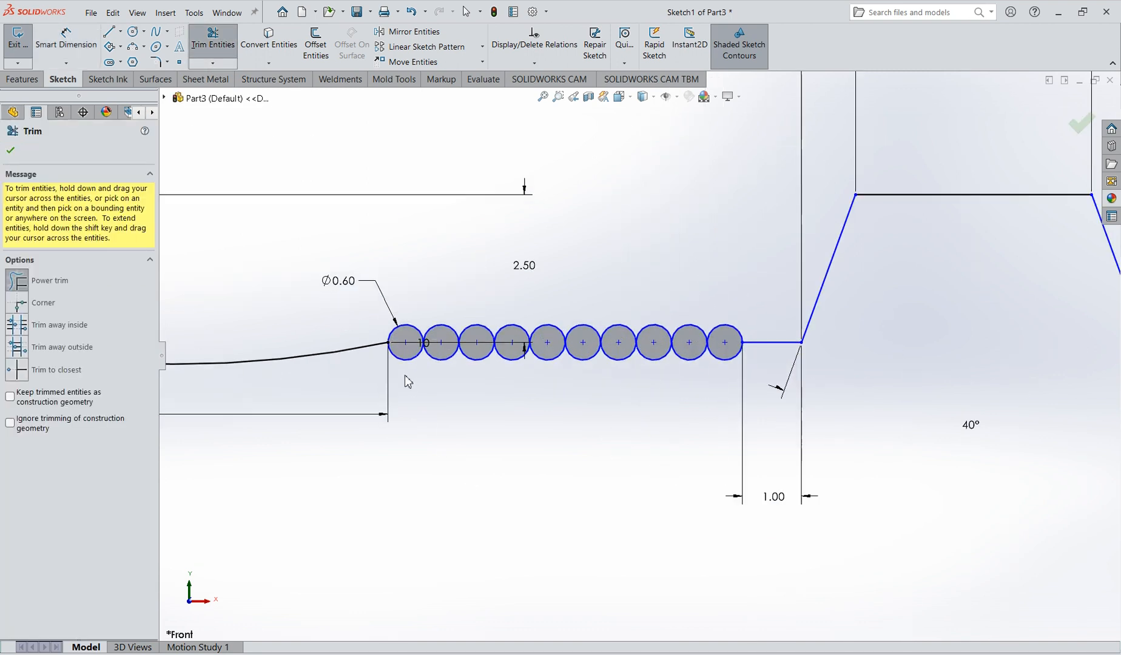
scroll(407, 381, "down", 2)
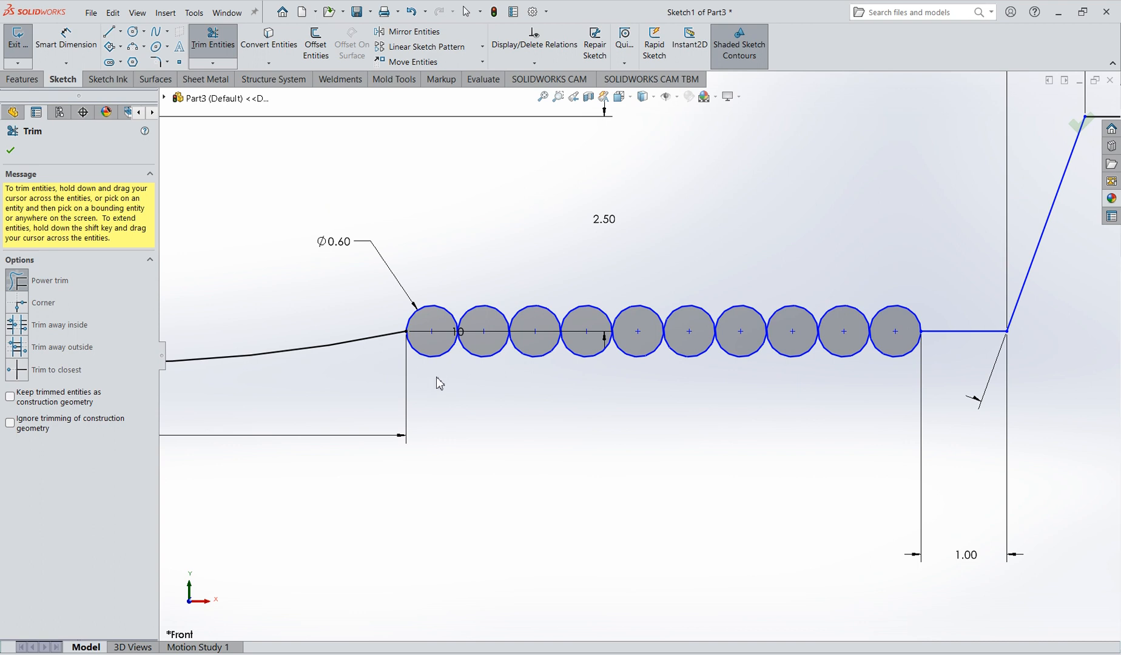
left_click_drag(435, 359, 431, 352)
left_click_drag(476, 317, 472, 288)
mouse_move(509, 325)
left_mouse_down()
mouse_move(526, 343)
mouse_move(617, 342)
mouse_move(623, 358)
mouse_move(676, 326)
mouse_move(736, 344)
mouse_move(746, 359)
mouse_move(783, 324)
mouse_move(848, 348)
mouse_move(846, 358)
mouse_move(881, 335)
mouse_move(882, 295)
left_mouse_up()
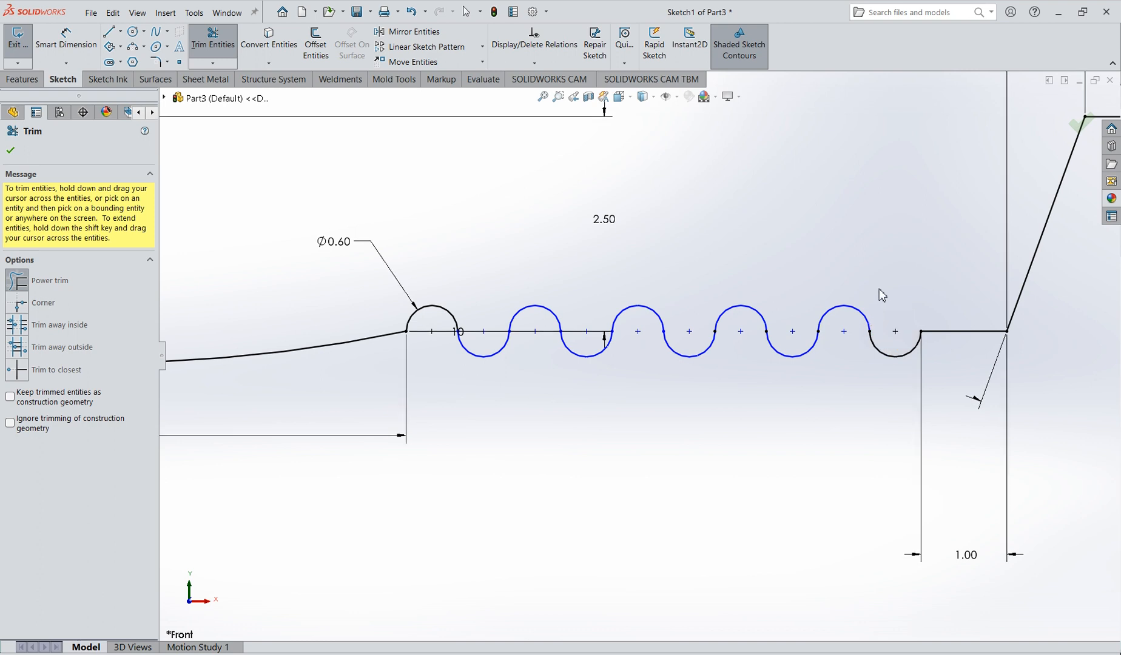
scroll(753, 361, "up", 3)
scroll(753, 361, "up", 10)
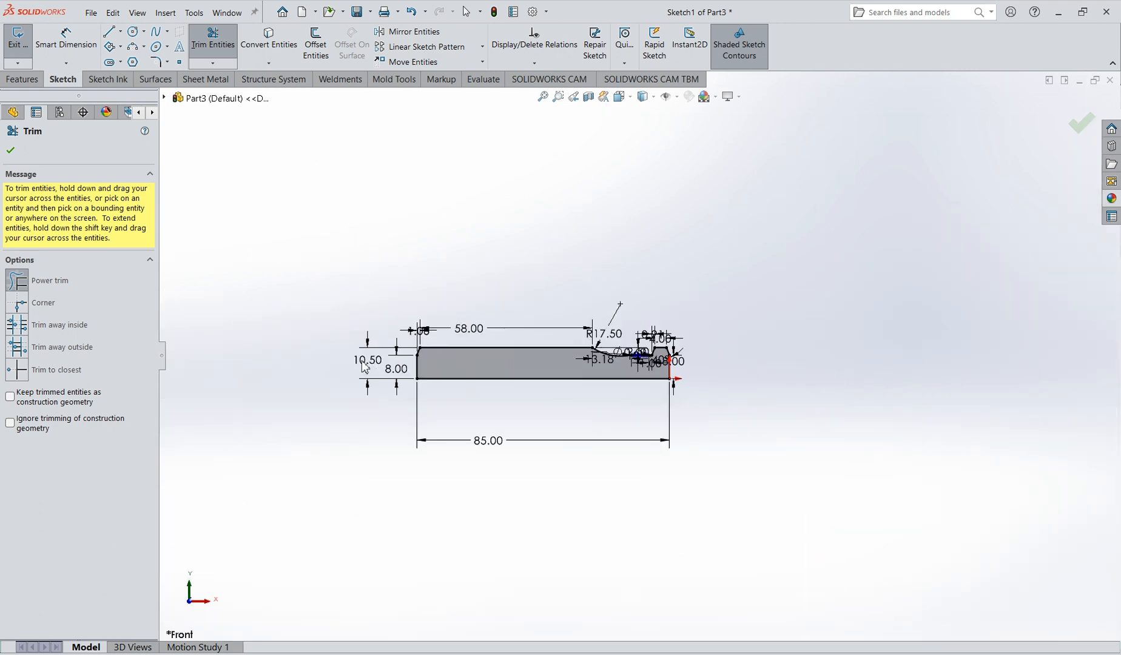
scroll(600, 377, "down", 2)
scroll(670, 373, "down", 3)
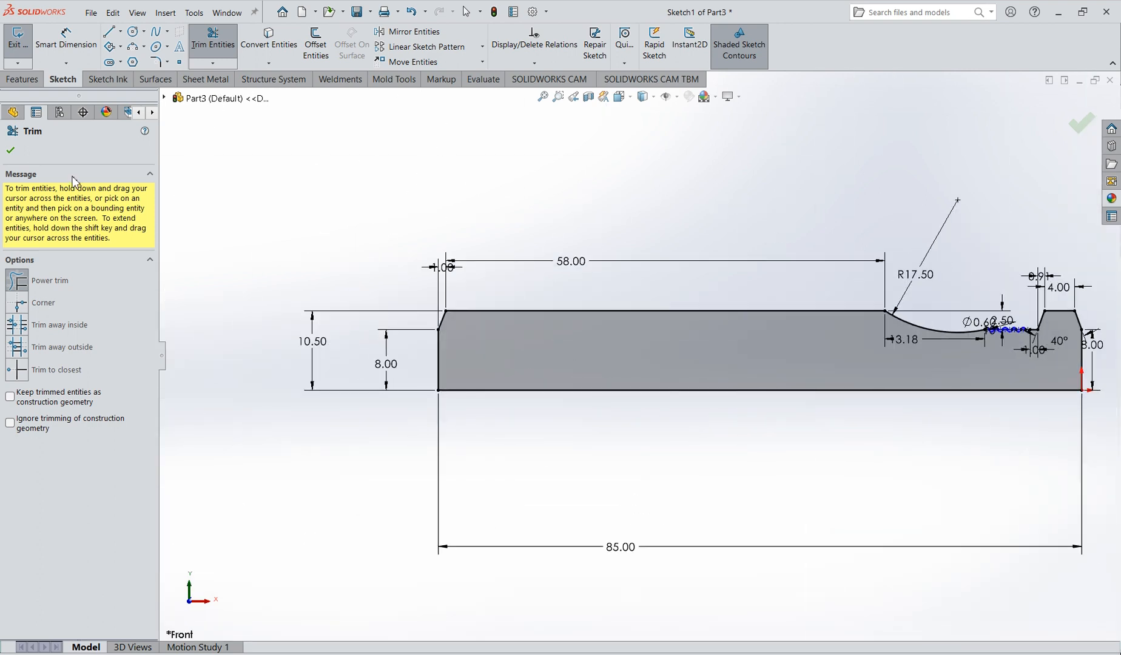
left_click(11, 153)
- Revolve the closed handle profile 360° about its 85 mm base line as a boss
left_click(23, 79)
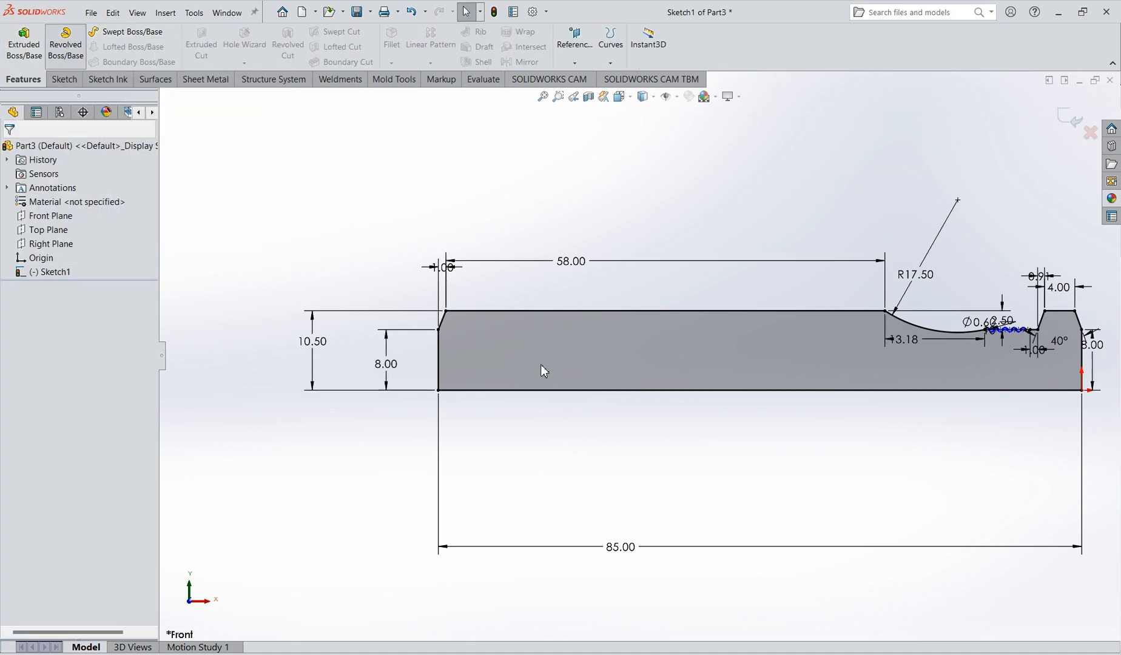
middle_click_drag(541, 366, 562, 397)
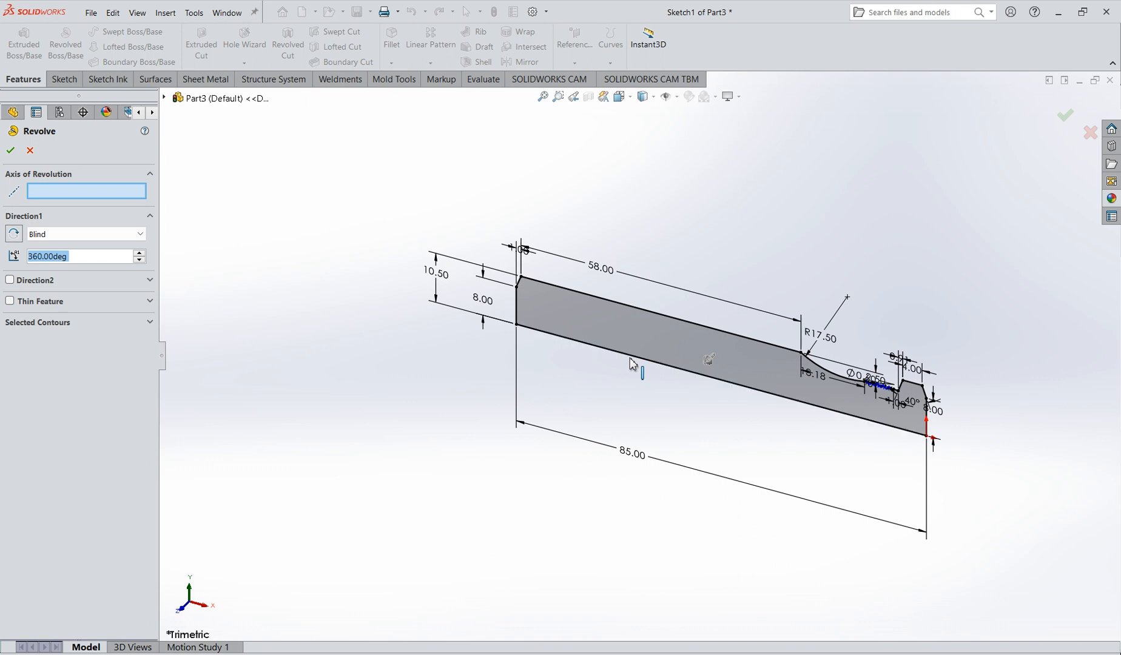
left_click(632, 359)
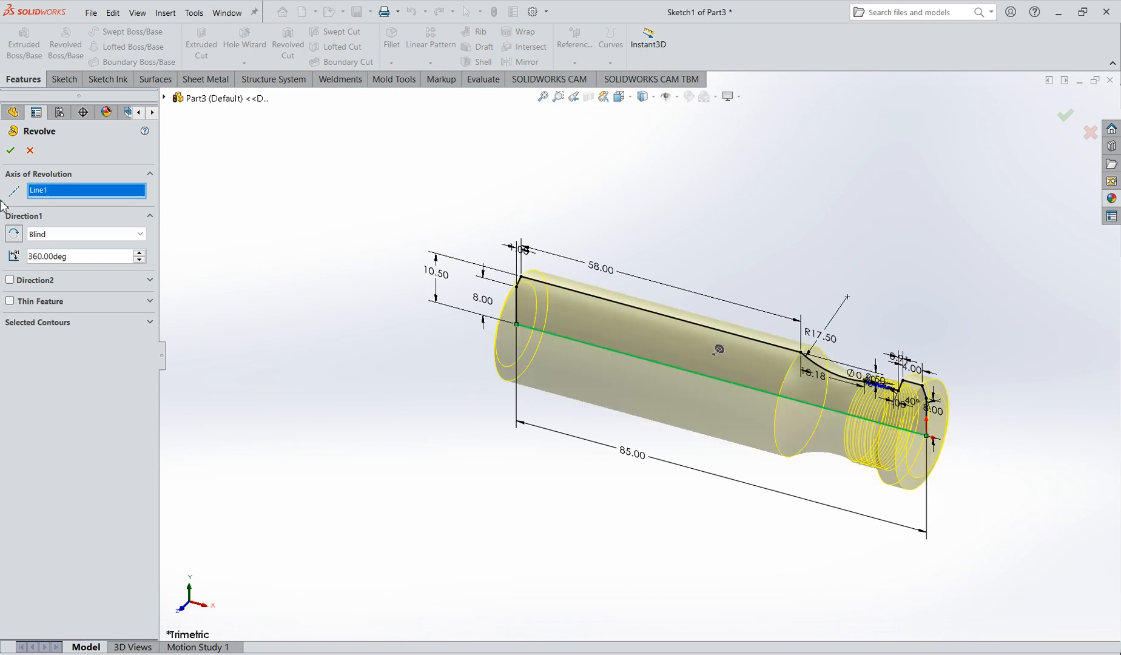
left_click(12, 154)
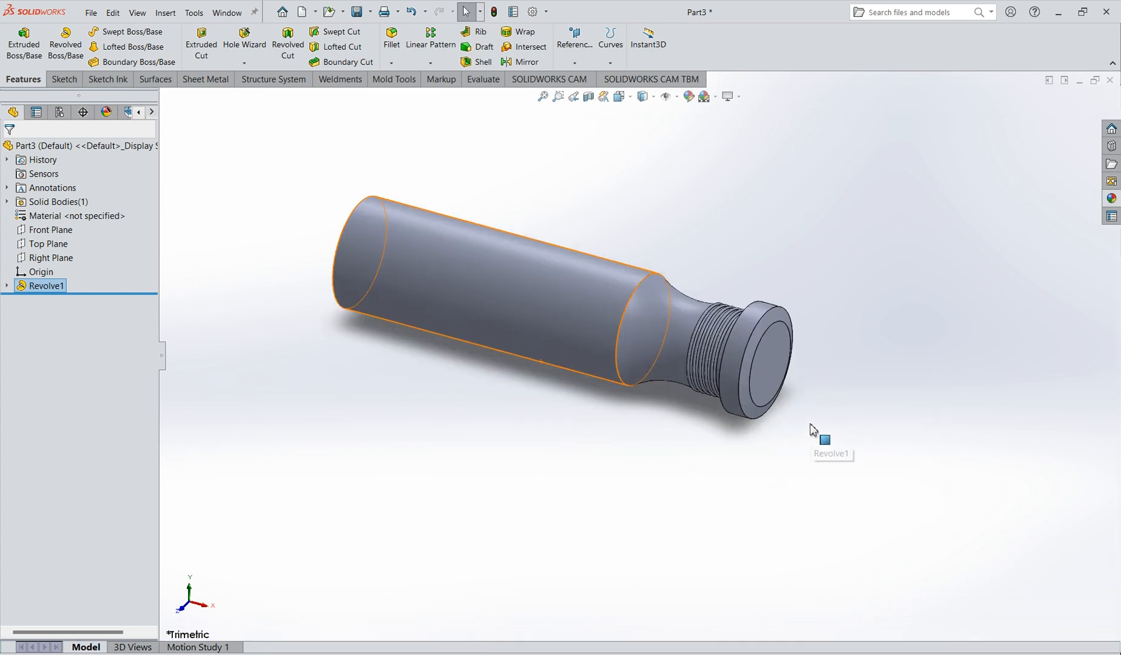
- Start a new sketch on the flat circular face at the plain end of the handle
scroll(797, 383, "up", 2)
scroll(650, 351, "down", 2)
middle_click_drag(626, 350, 452, 318)
left_click(426, 284)
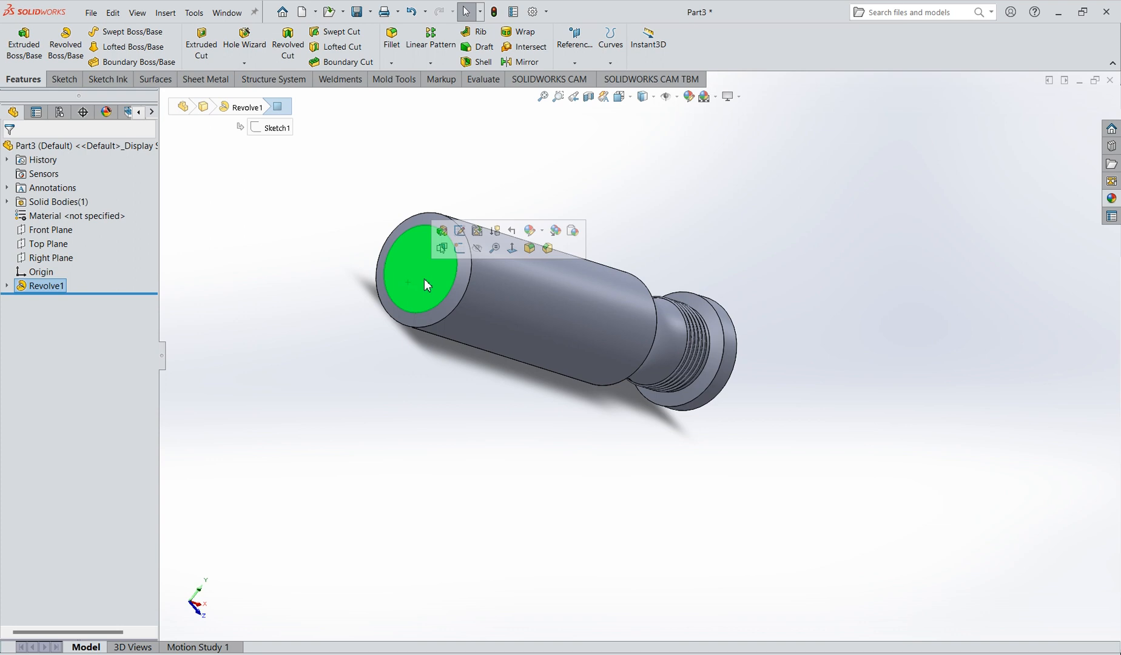
left_click(459, 248)
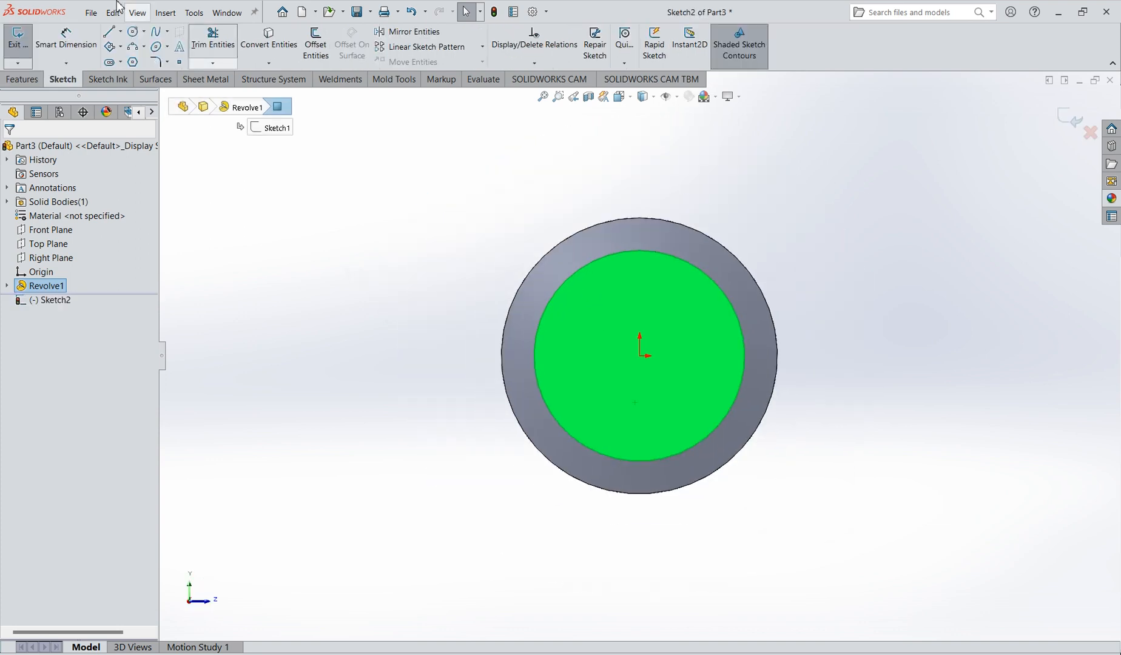
- Draw a circle centred just outside the handle's edge, horizontally level with the origin, and set its diameter to 21 mm
left_click(133, 31)
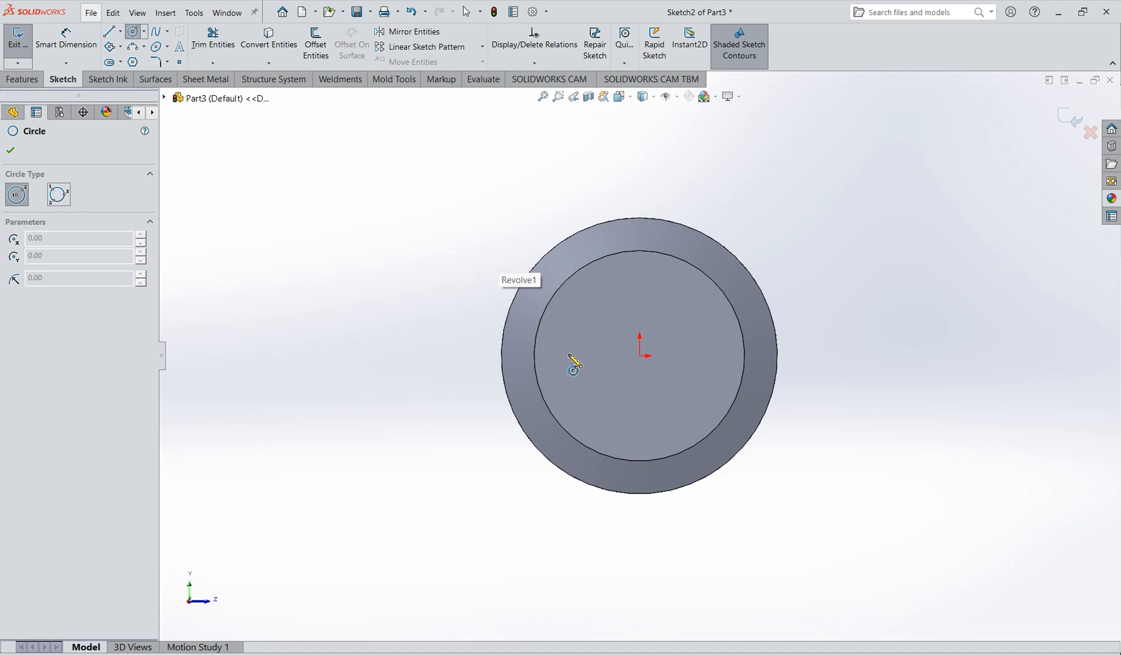
left_click(810, 357)
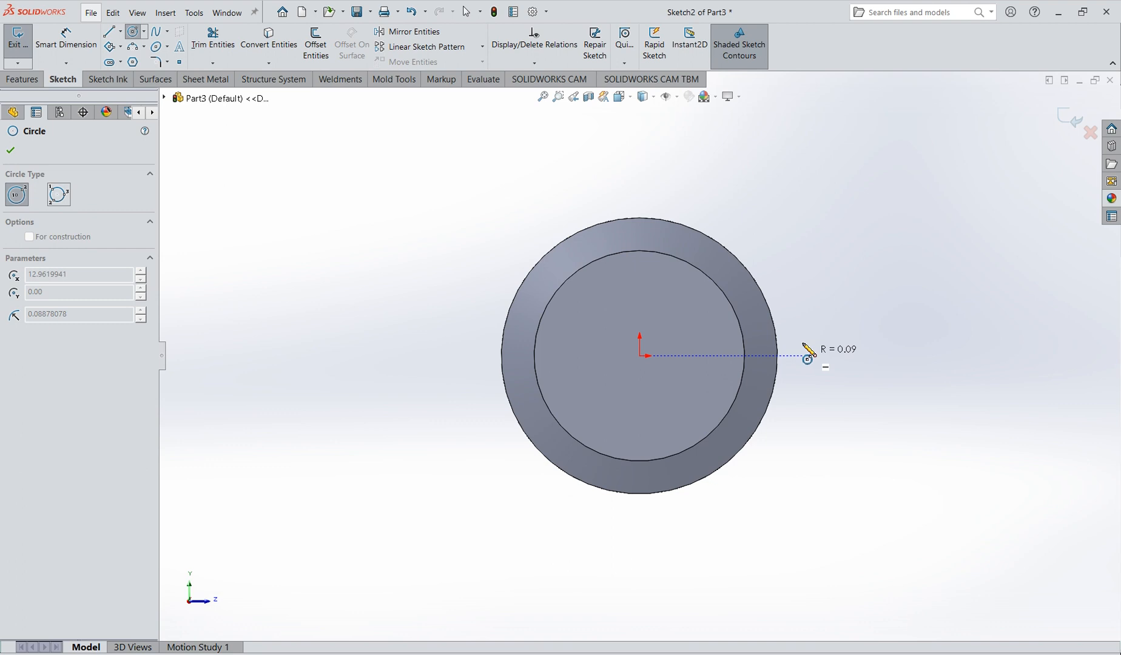
left_click(800, 266)
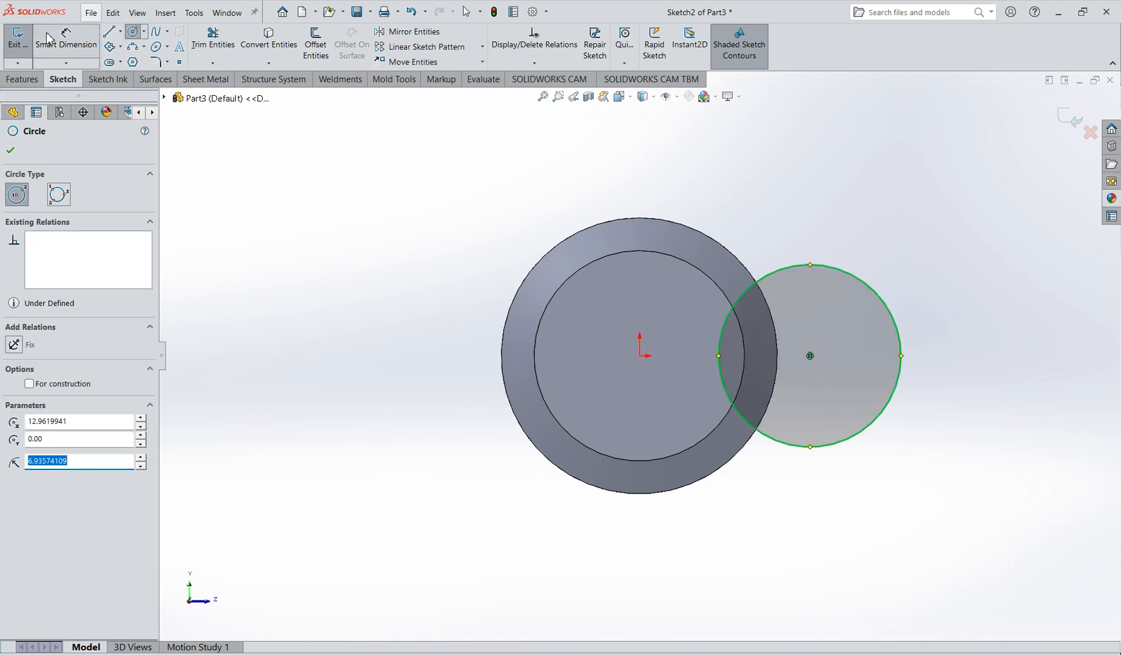
key("Escape")
left_click(774, 271)
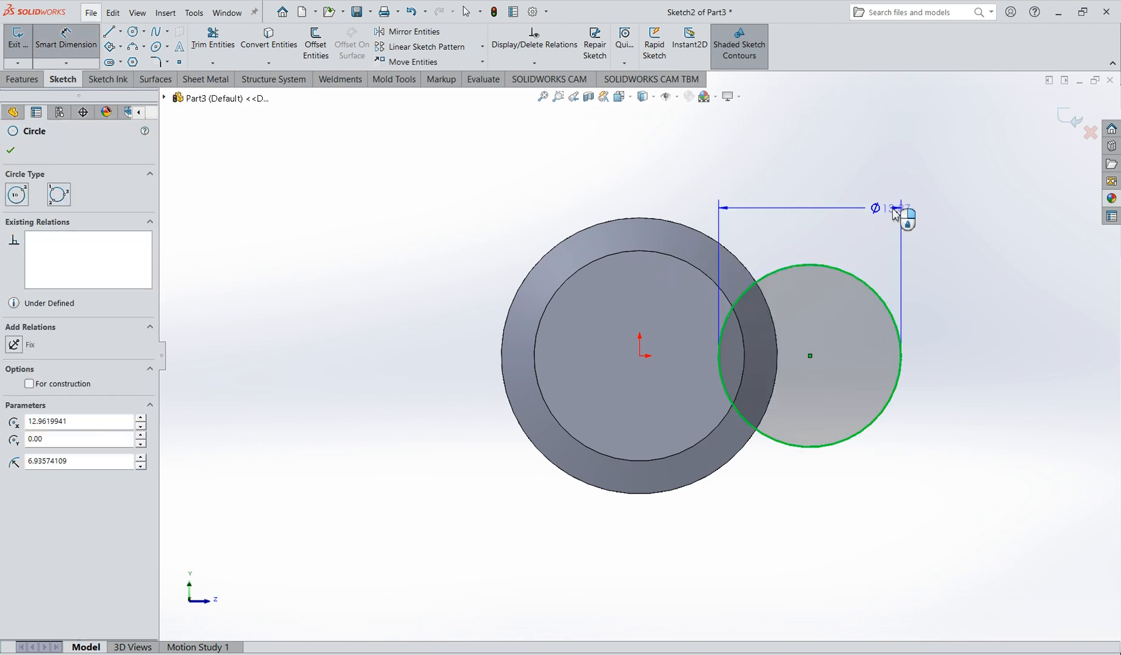
left_click(903, 214)
type("15")
key("Return")
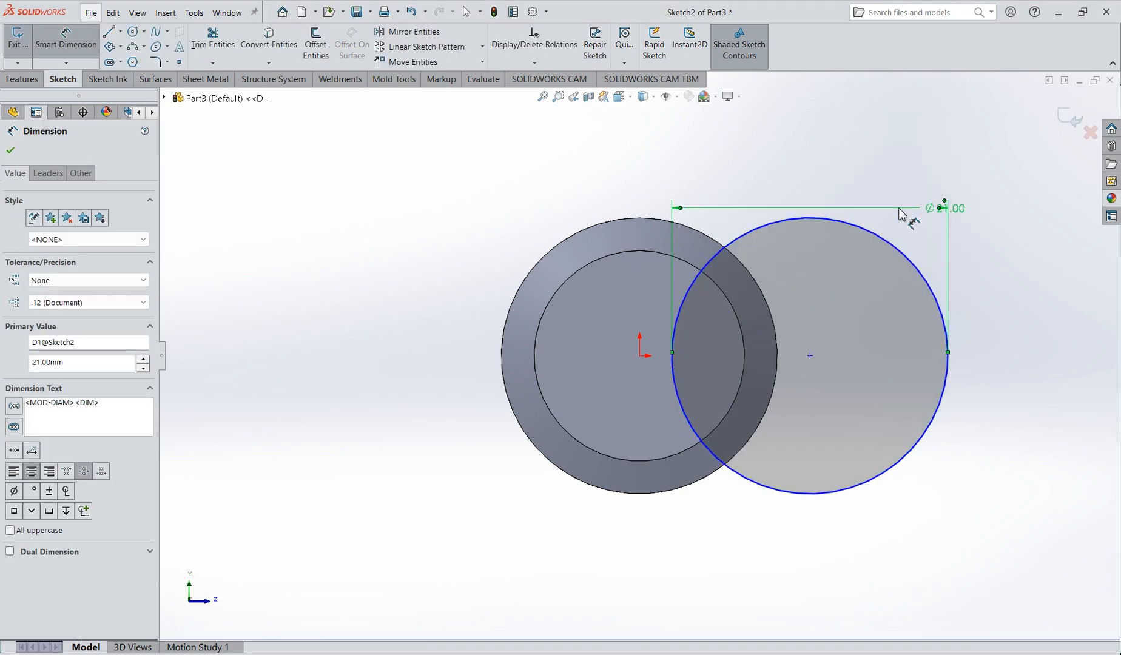
- Dimension the distance between the circle's centre and the origin as 19 mm
scroll(789, 352, "up", 2)
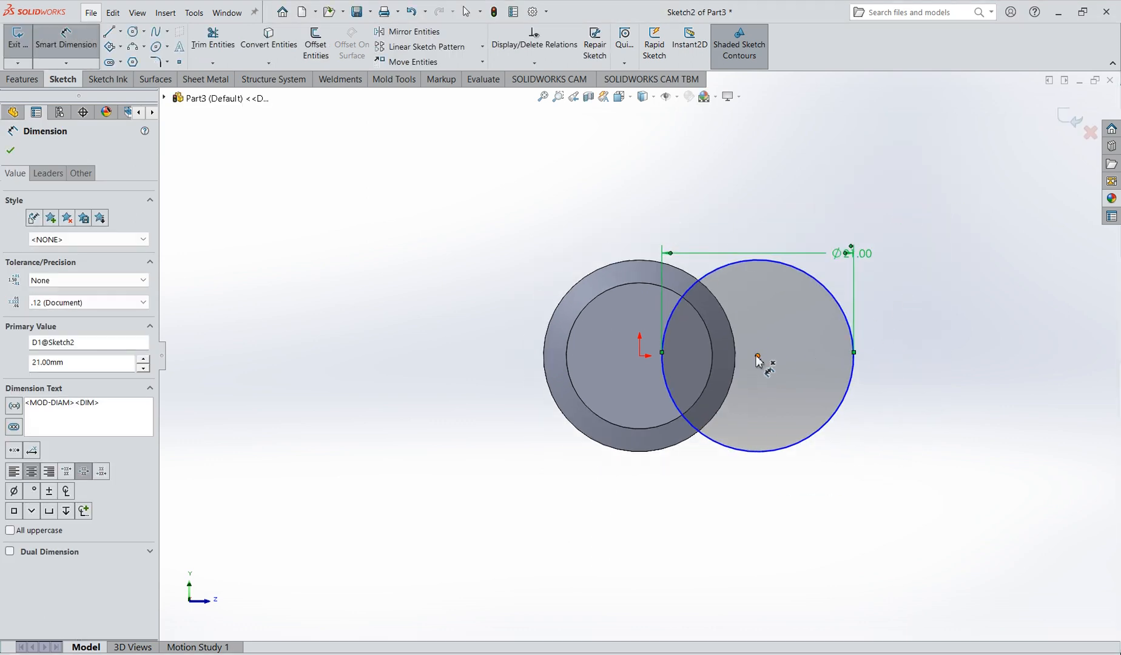
left_click(758, 357)
left_click(640, 358)
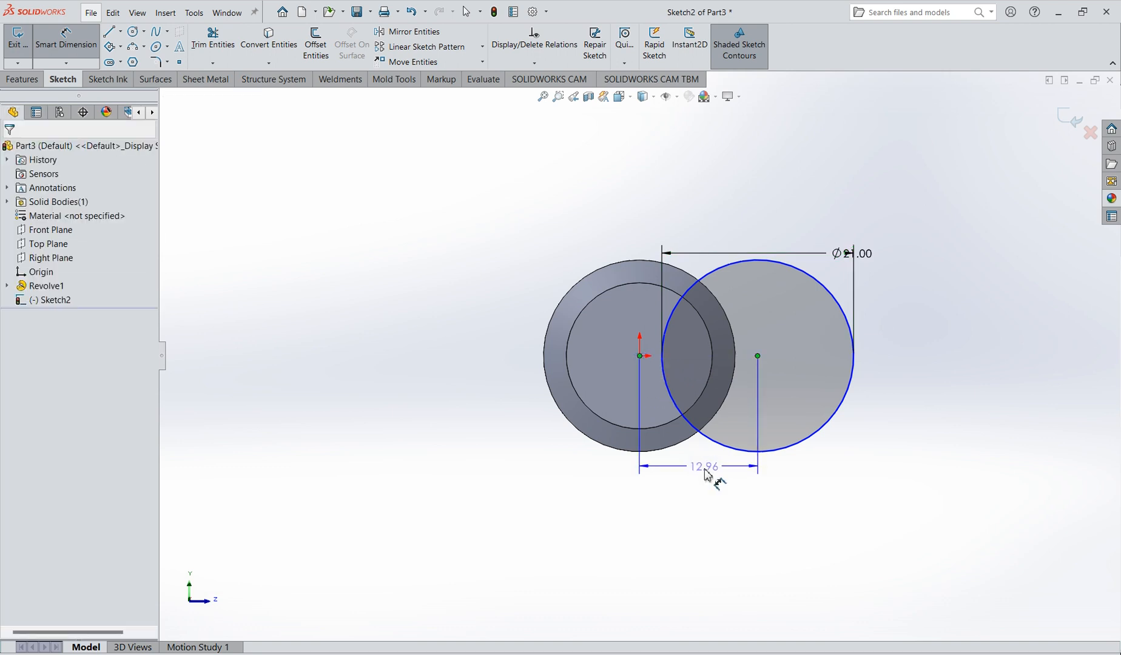
left_click(718, 449)
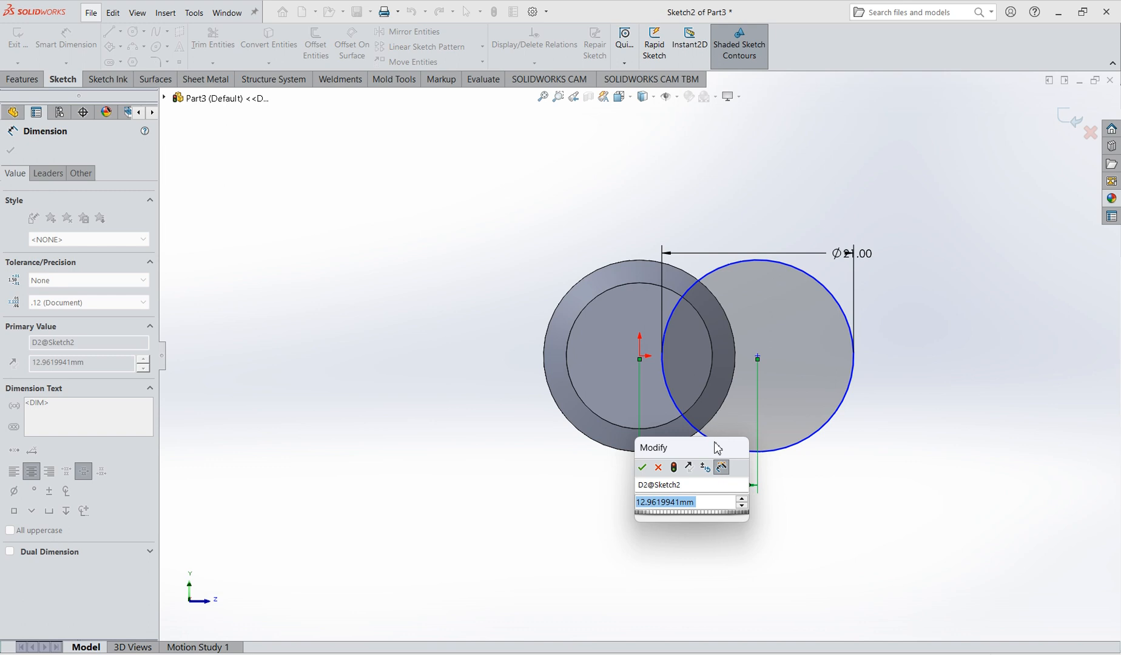
type("19")
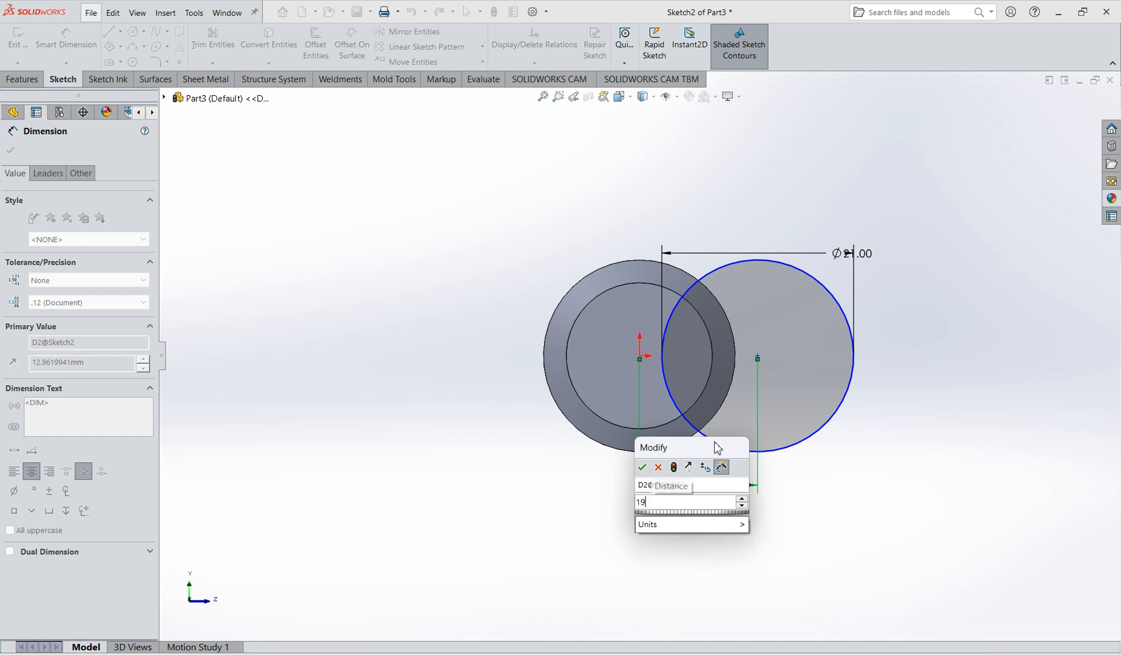
key("Return")
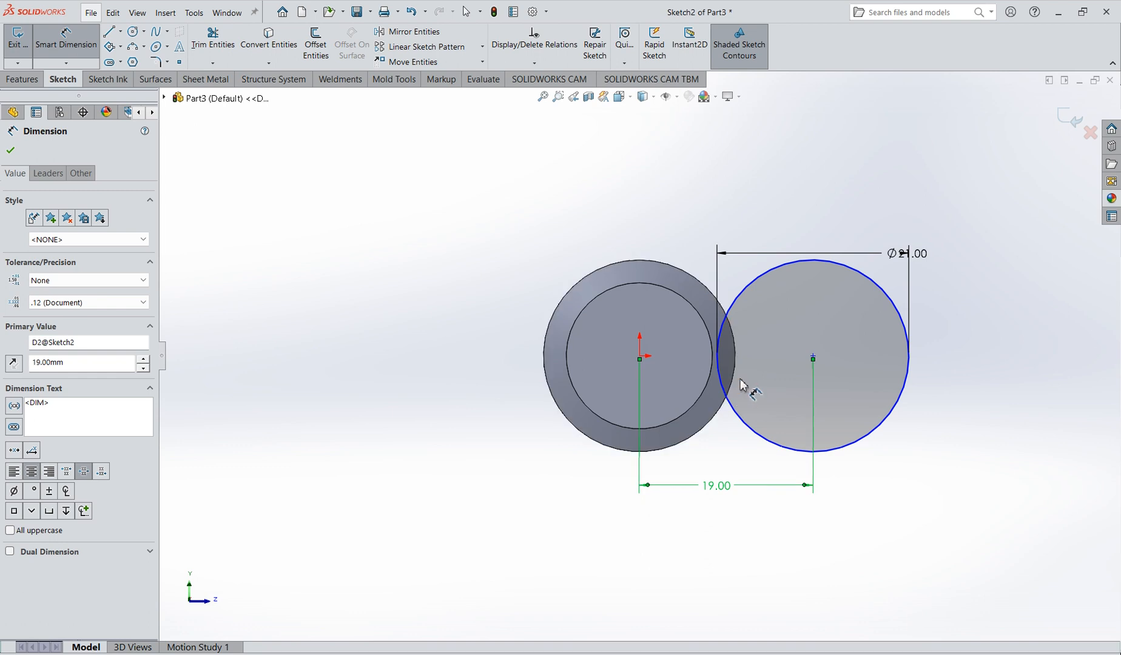
scroll(742, 385, "up", 2)
key("Escape")
scroll(834, 425, "down", 1)
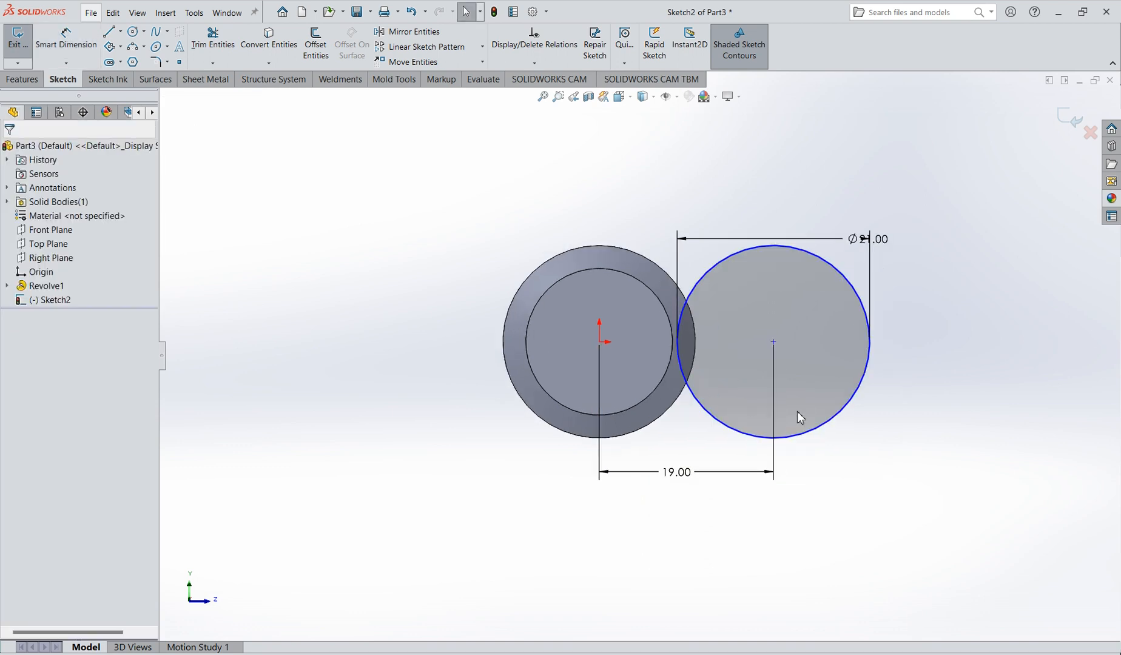
- Create a circular sketch pattern of the 21 mm circle about the origin with 6 equally spaced instances over 360°
left_click(482, 47)
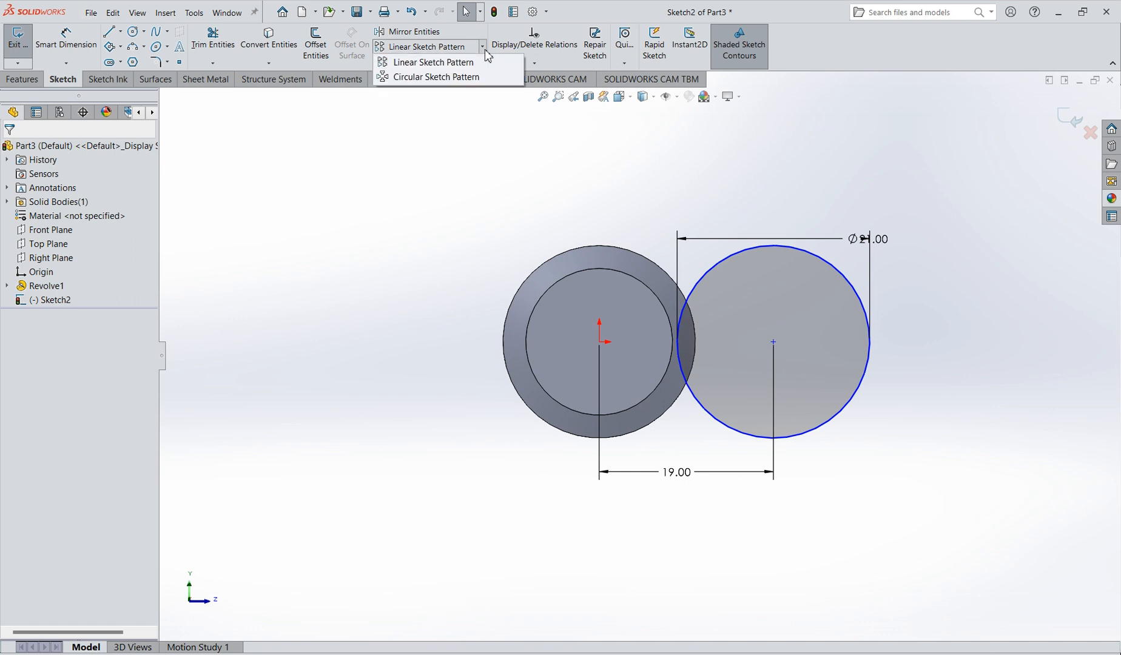
left_click(468, 78)
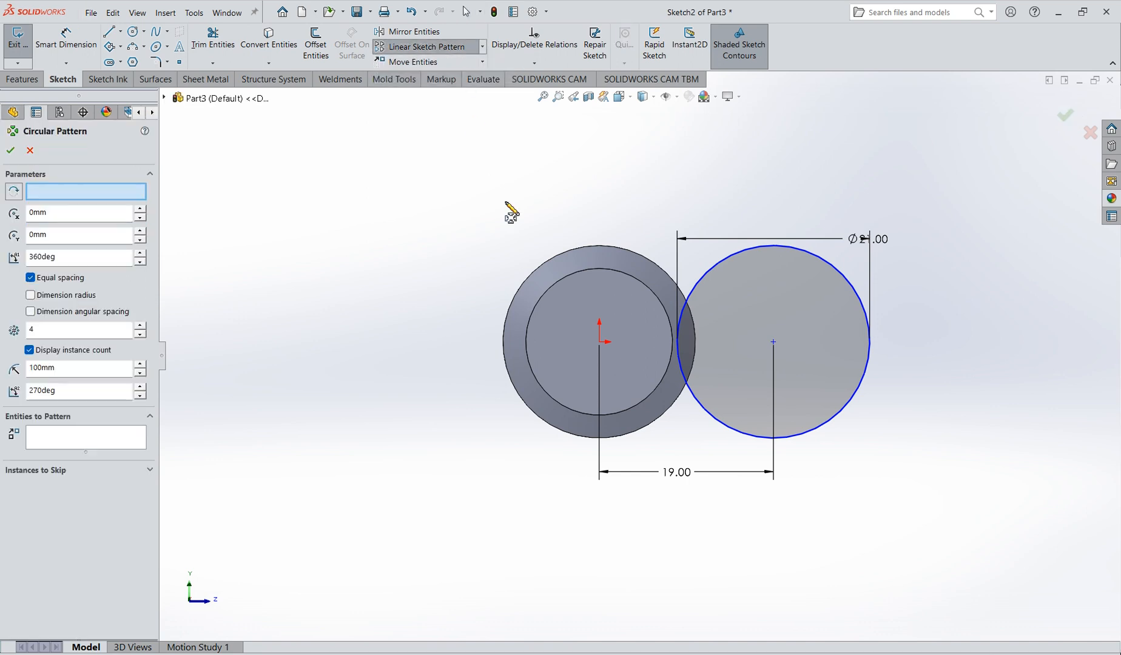
left_click(71, 447)
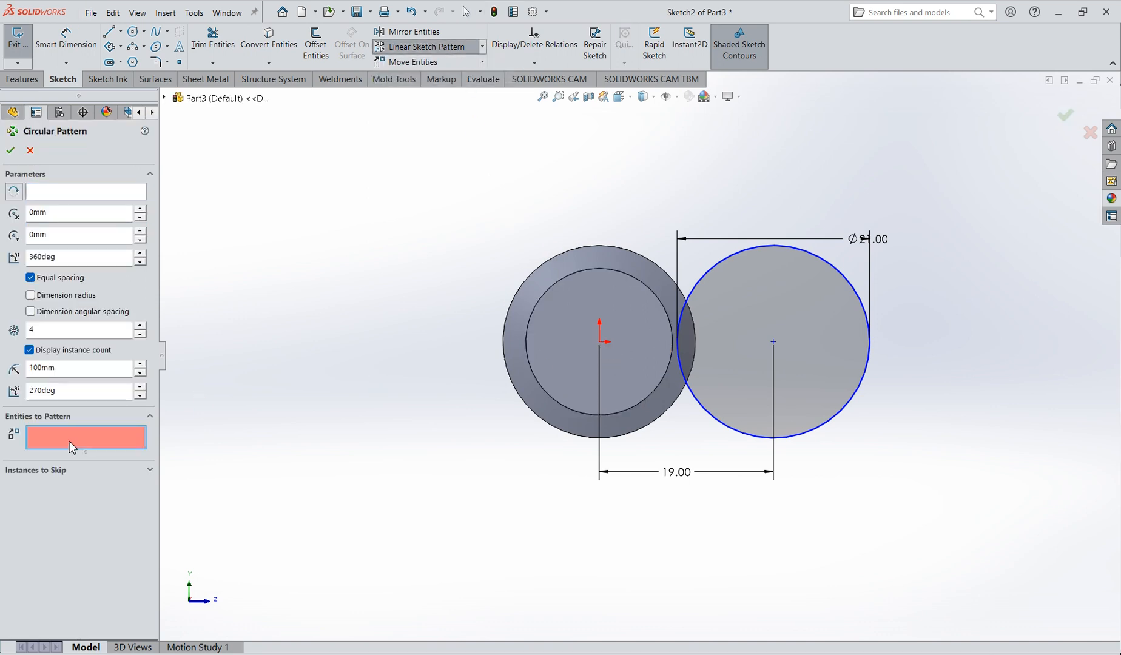
left_click(699, 407)
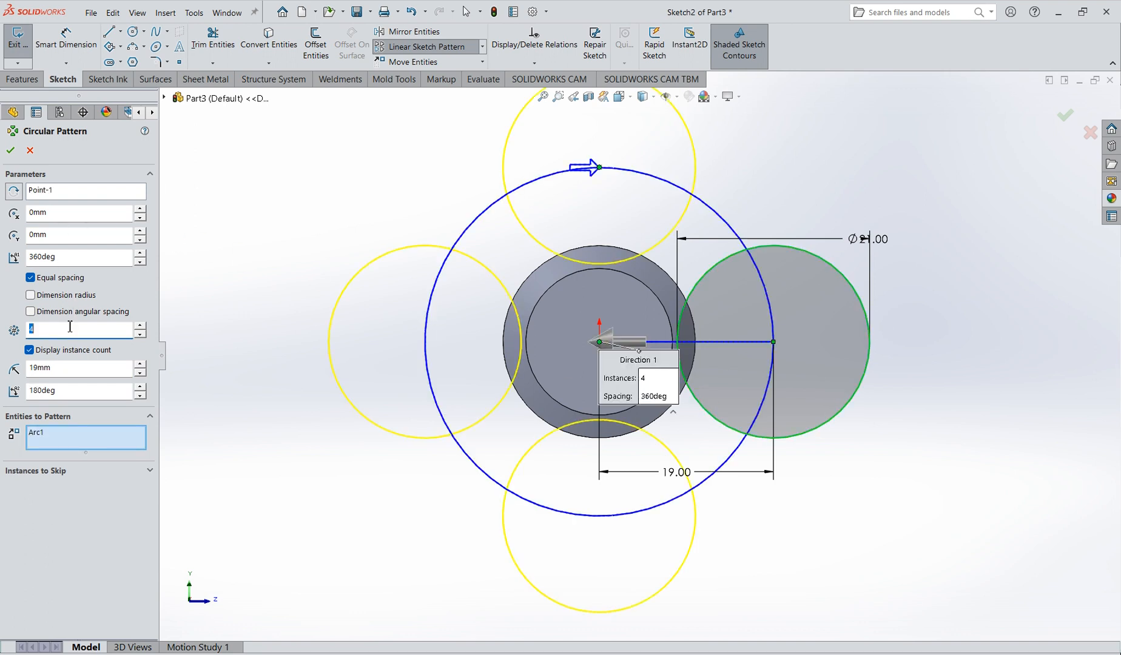
type("6")
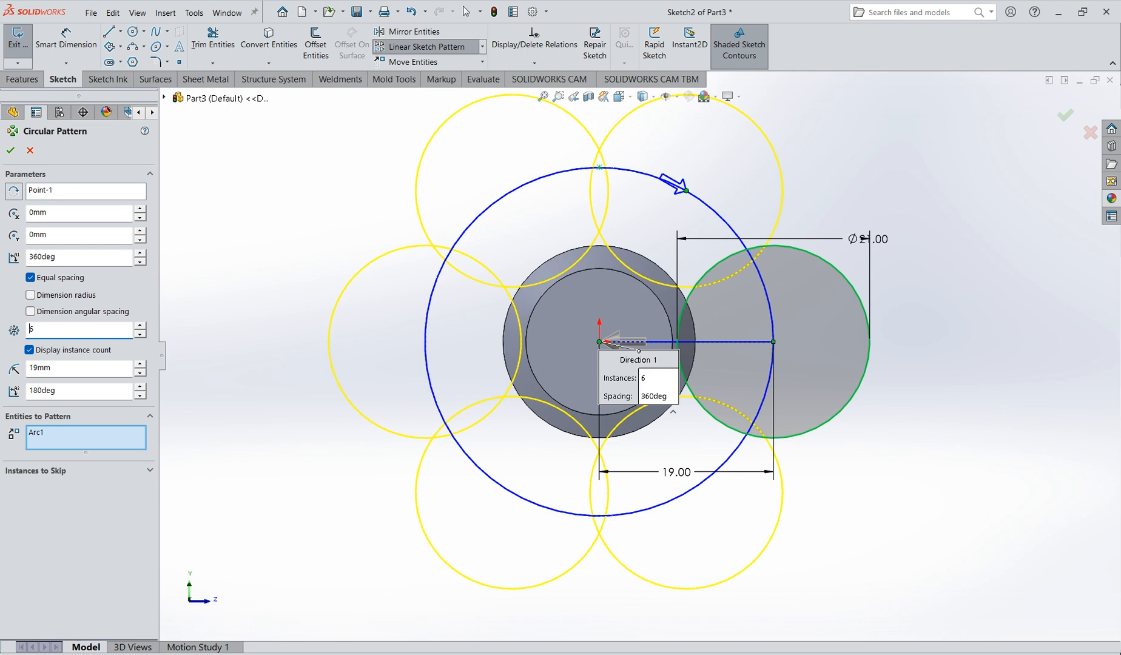
left_click(20, 150)
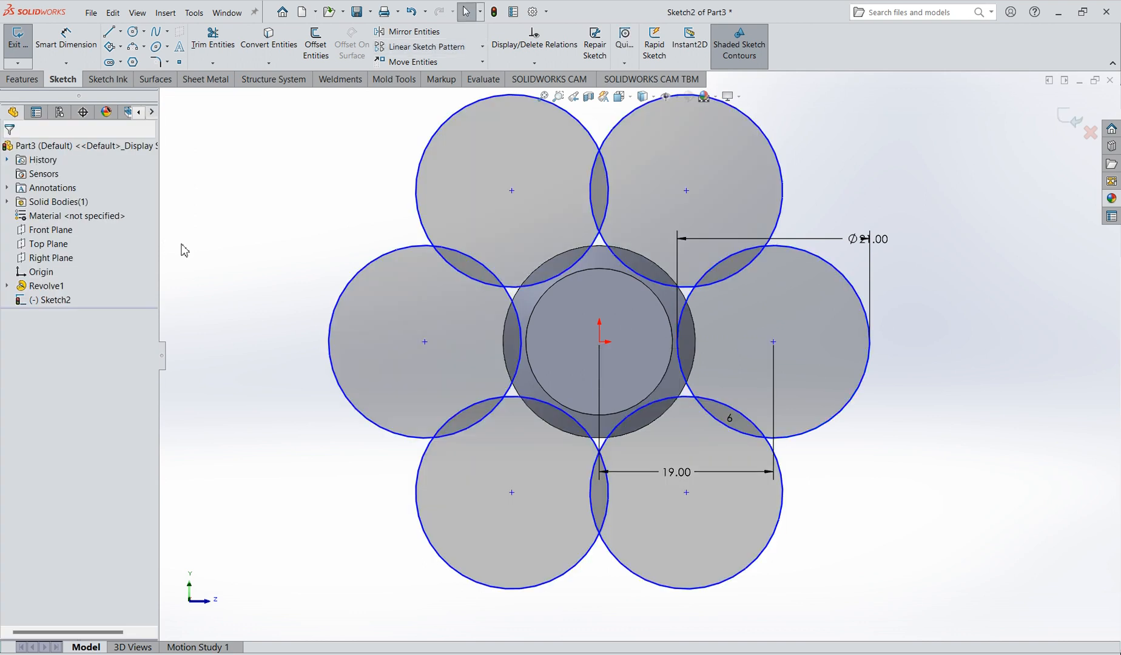
- Trim the outer and overlapping arcs of the six circles, leaving a closed six-pointed star with concave sides around the origin
left_click(212, 38)
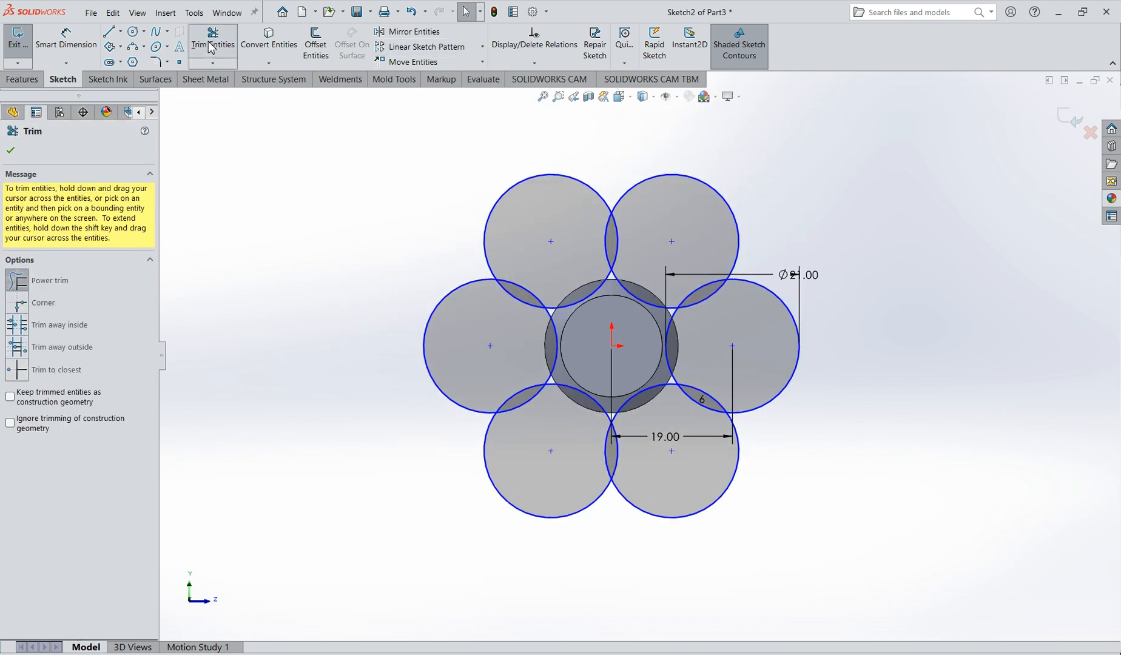
mouse_move(611, 204)
left_mouse_down()
mouse_move(603, 199)
mouse_move(488, 364)
mouse_move(655, 499)
left_mouse_up()
mouse_move(788, 400)
left_mouse_down()
mouse_move(737, 297)
mouse_move(686, 267)
mouse_move(571, 251)
left_mouse_up()
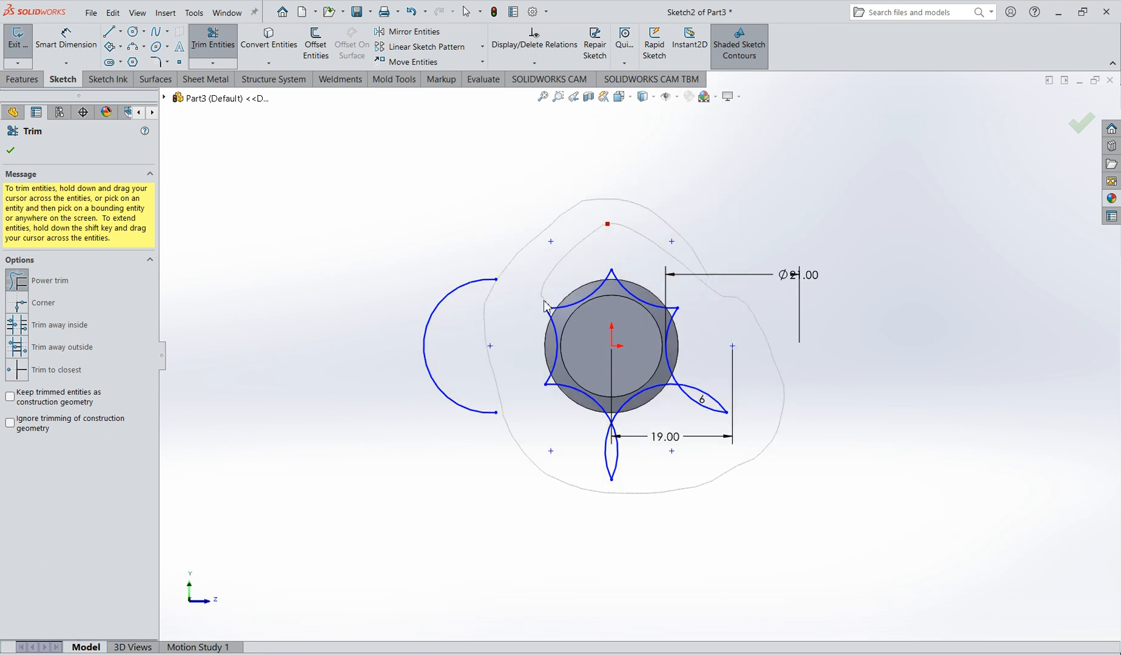
mouse_move(476, 313)
left_mouse_down()
mouse_move(425, 394)
mouse_move(614, 452)
mouse_move(714, 393)
left_mouse_up()
key("Escape")
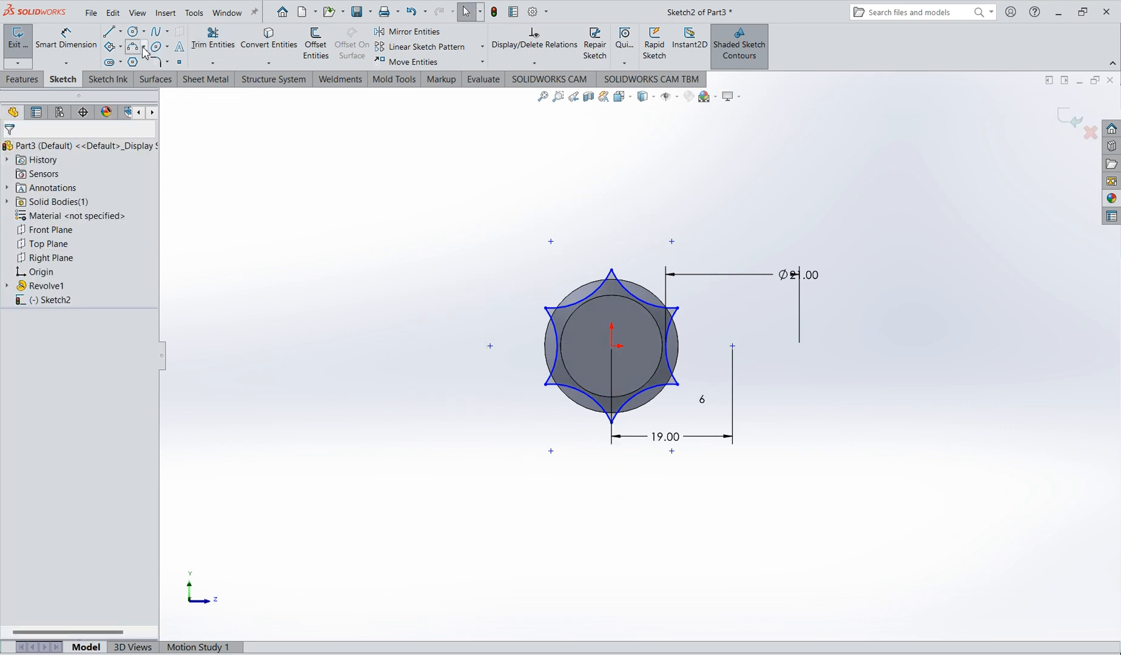
- Round all six tips of the star profile with 1.75 mm sketch fillets
left_click(167, 62)
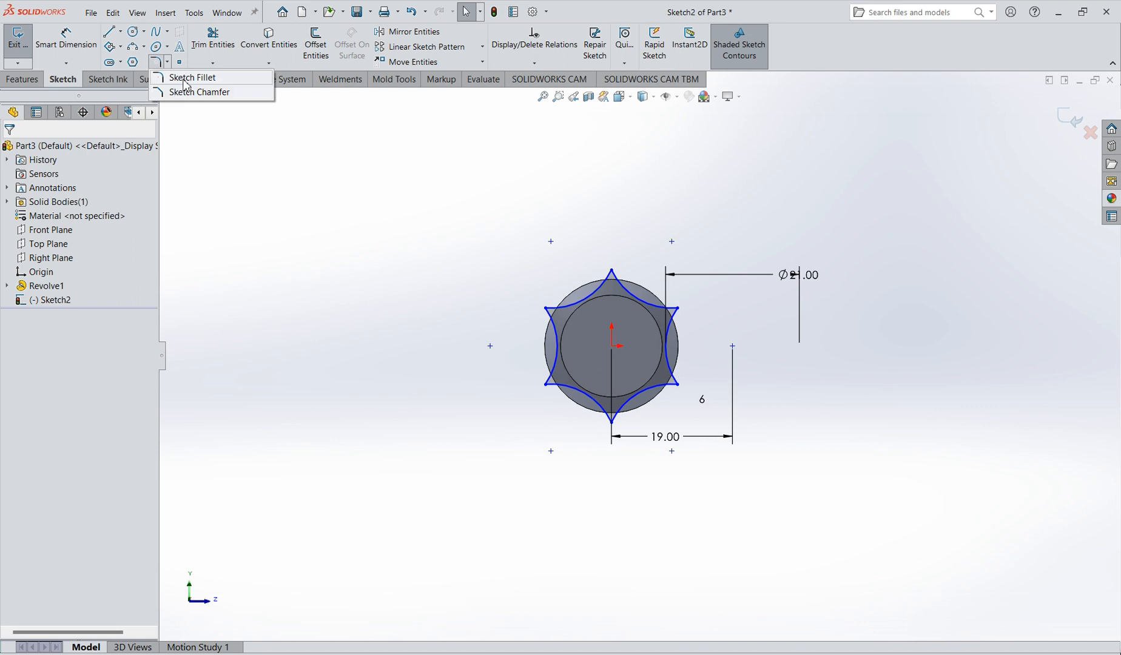
left_click(186, 85)
scroll(641, 325, "down", 3)
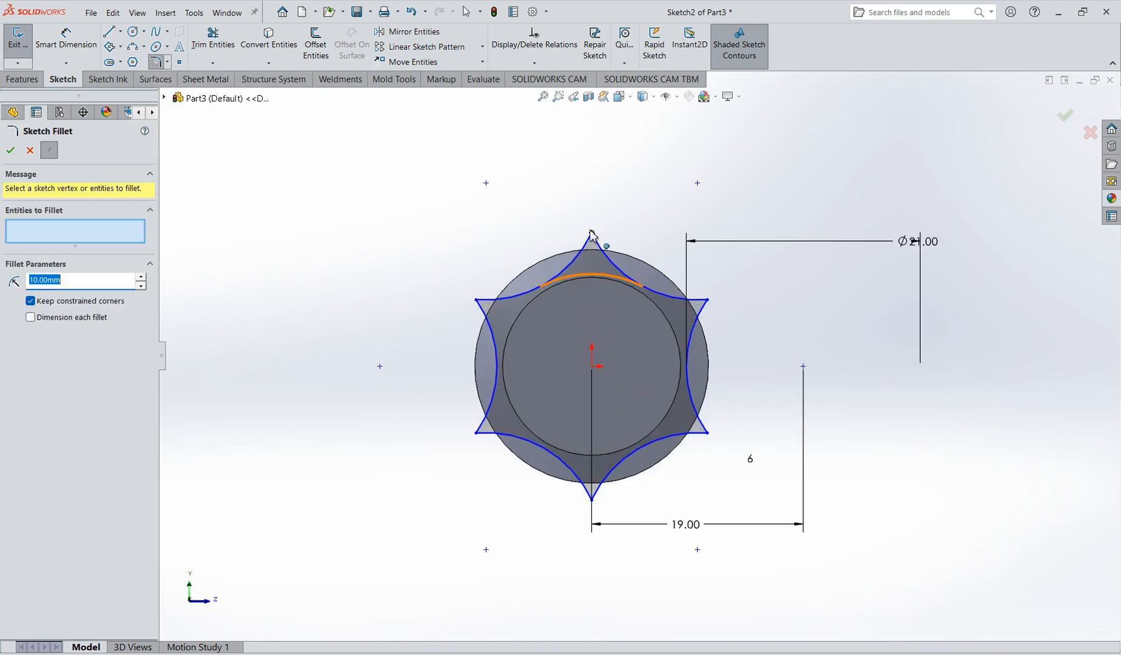
left_click(593, 235)
left_click(477, 301)
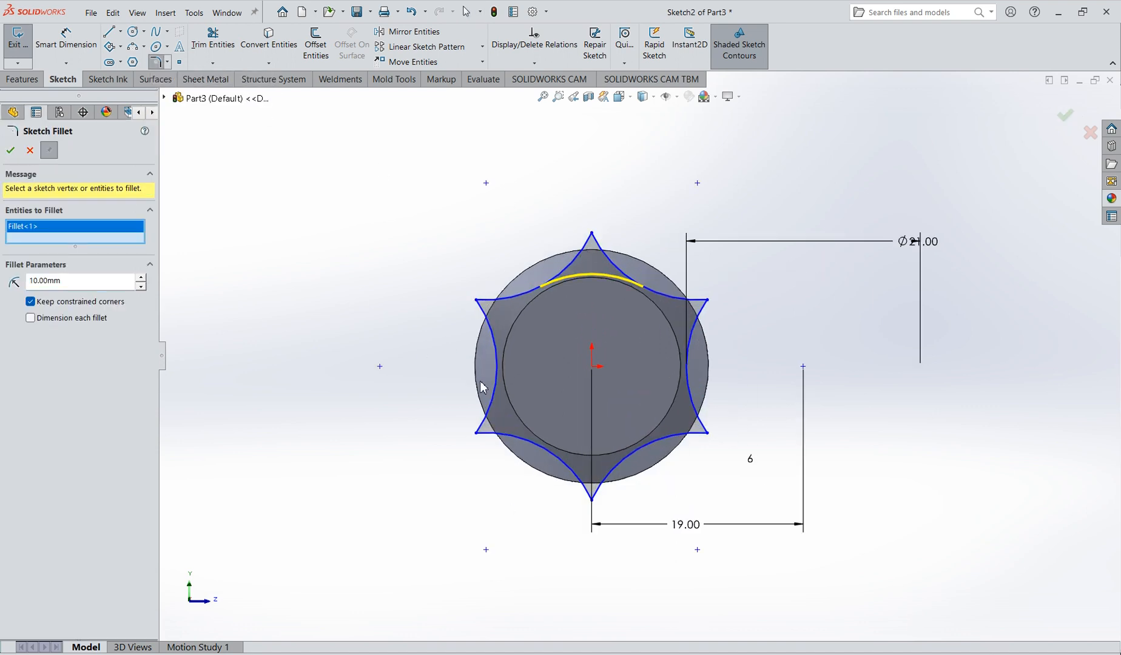
double_click(83, 284)
type("1.75")
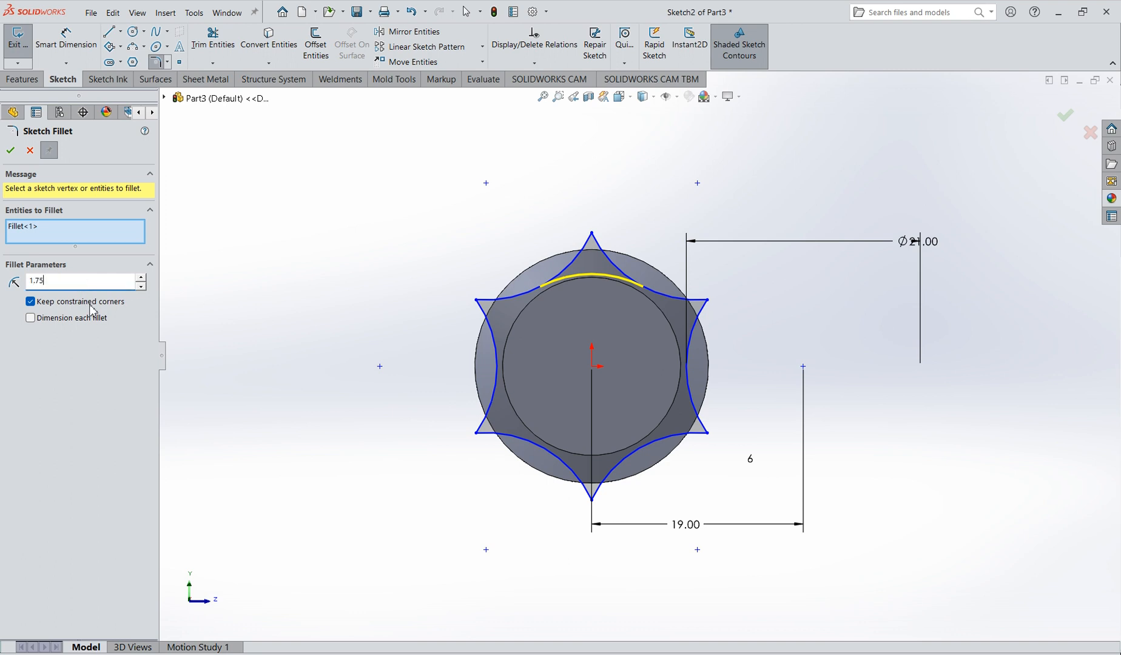
left_click(593, 235)
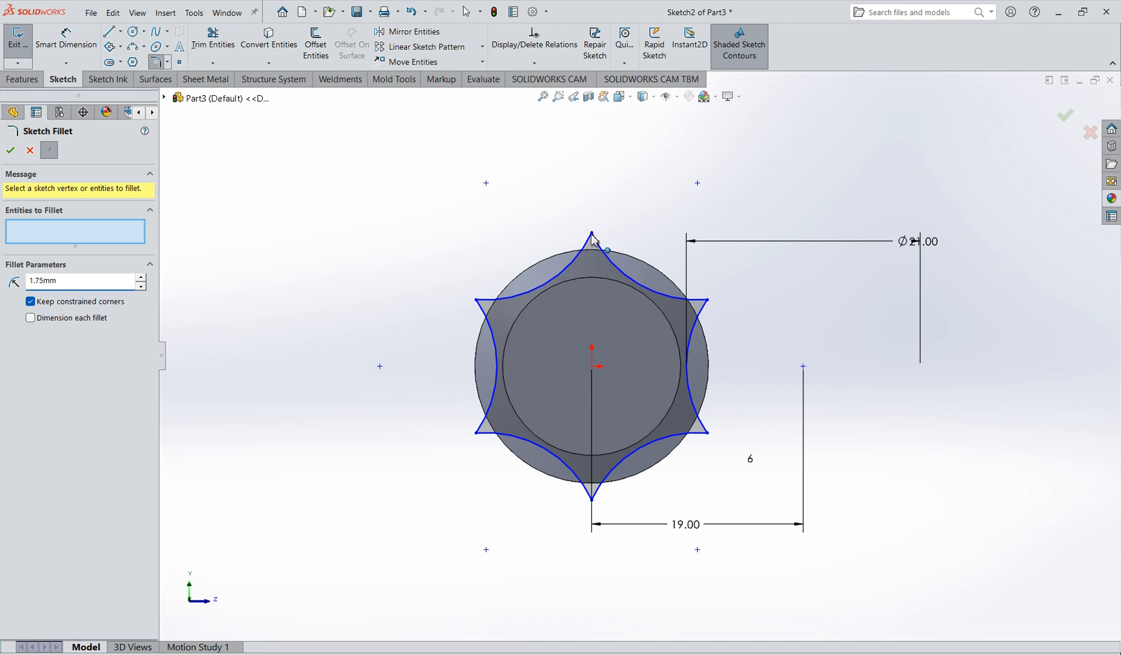
left_click(477, 301)
left_click(476, 433)
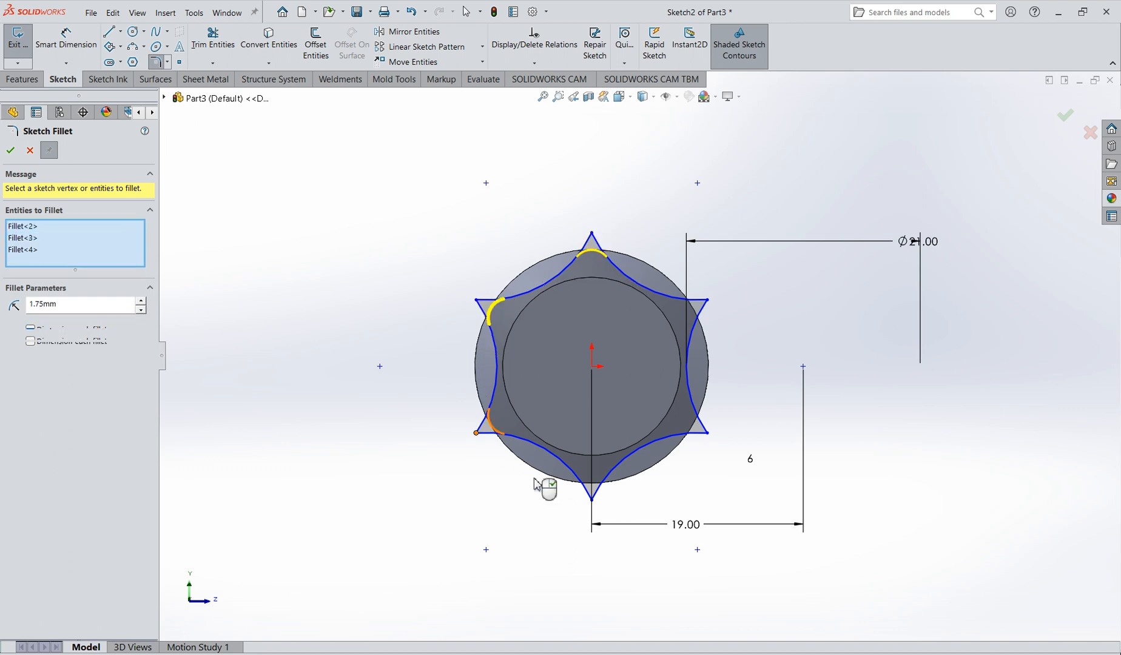
left_click(592, 501)
left_click(708, 434)
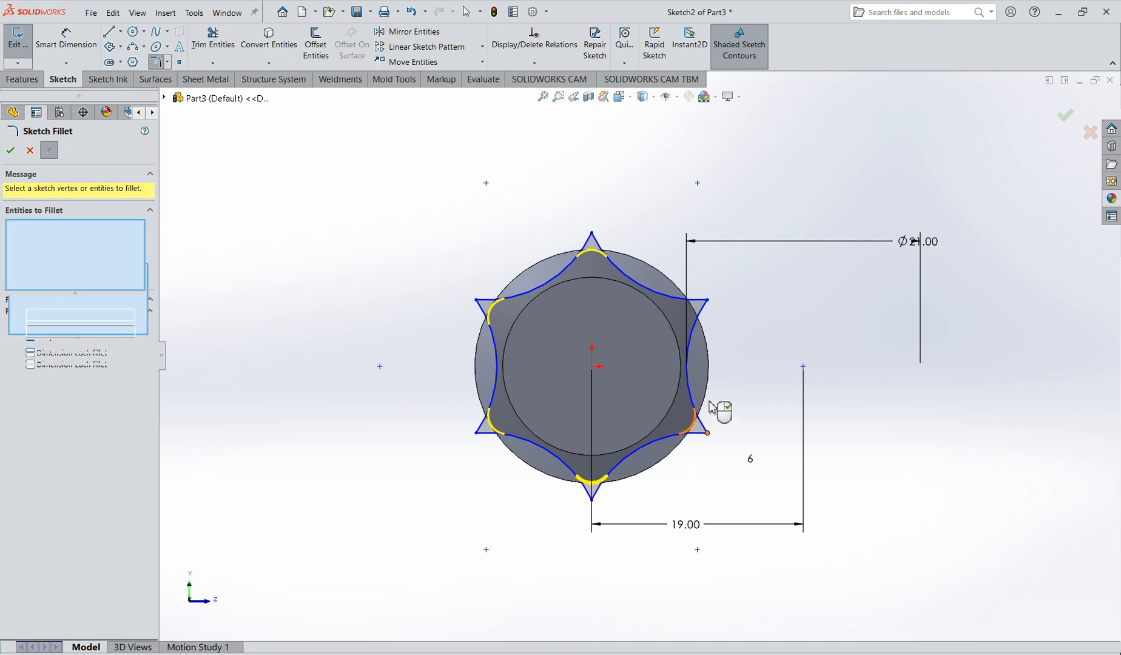
left_click(709, 302)
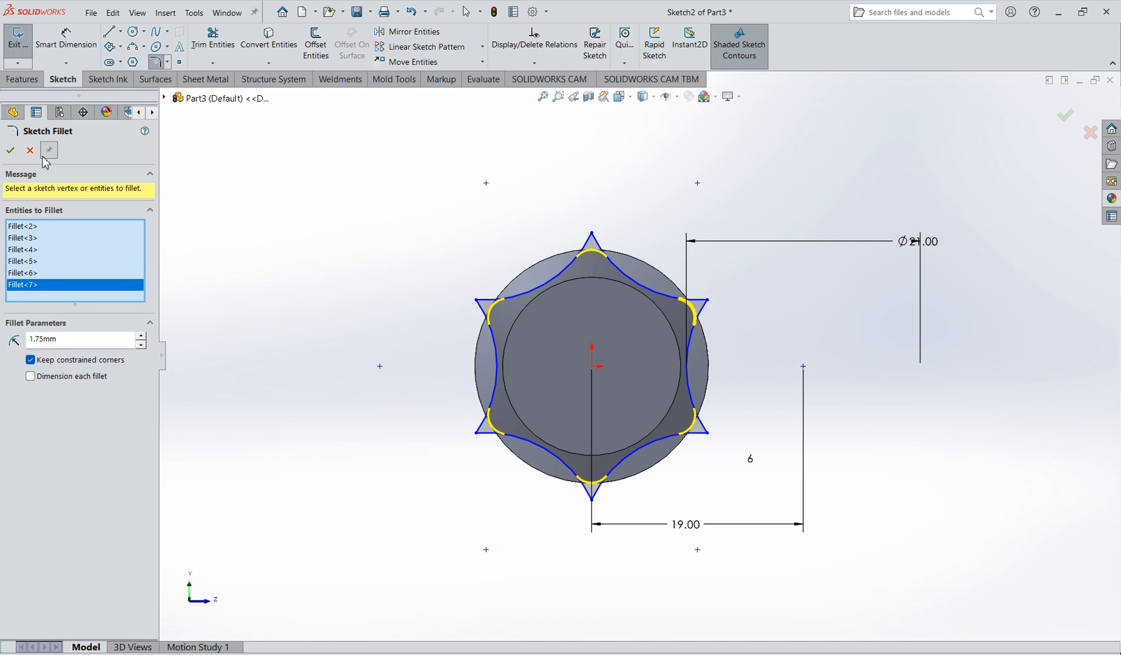
left_click(10, 152)
scroll(408, 271, "up", 2)
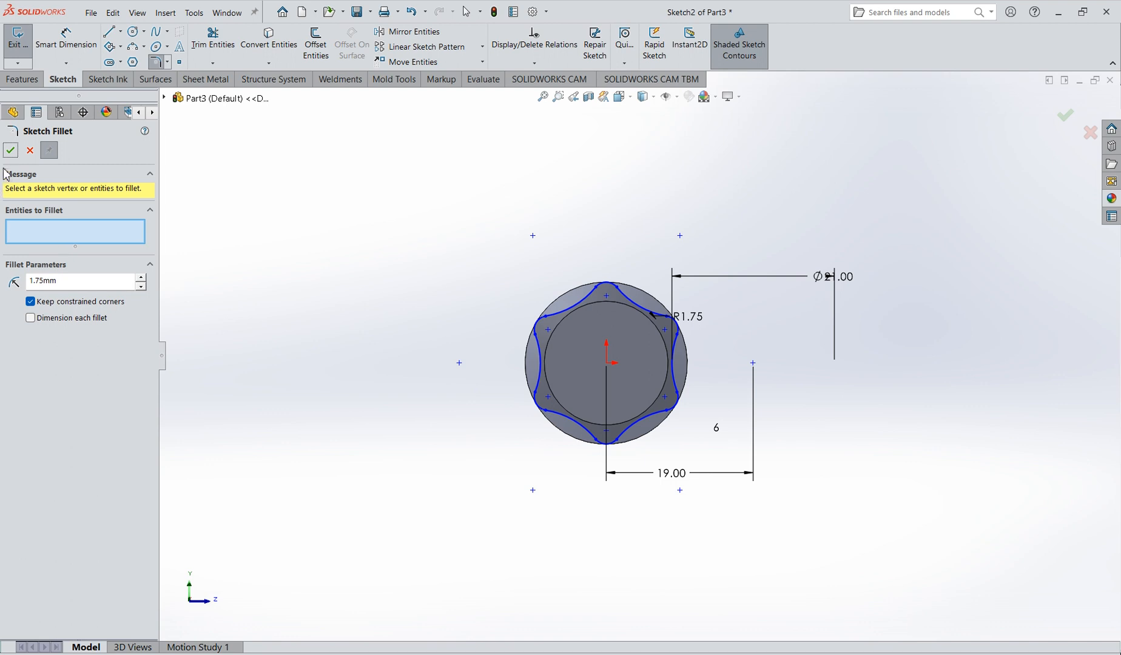
left_click(11, 153)
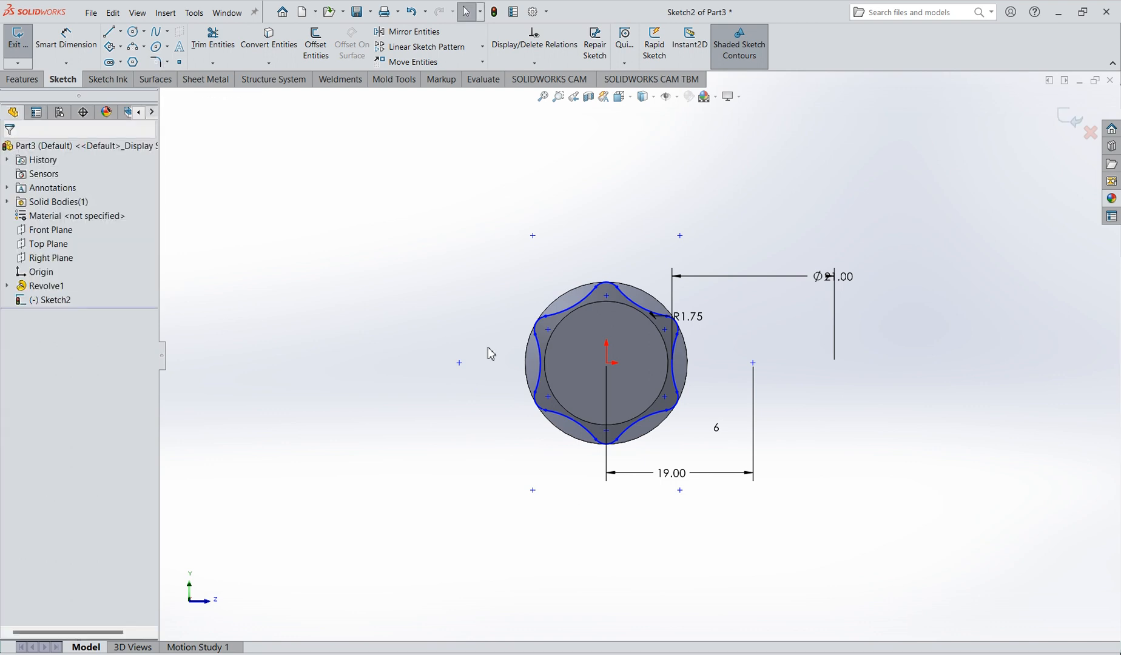
- Cut-extrude the star sketch Blind to 89 mm along the handle with Flip side to cut enabled, removing material outside the profile
left_click(22, 79)
left_click(202, 43)
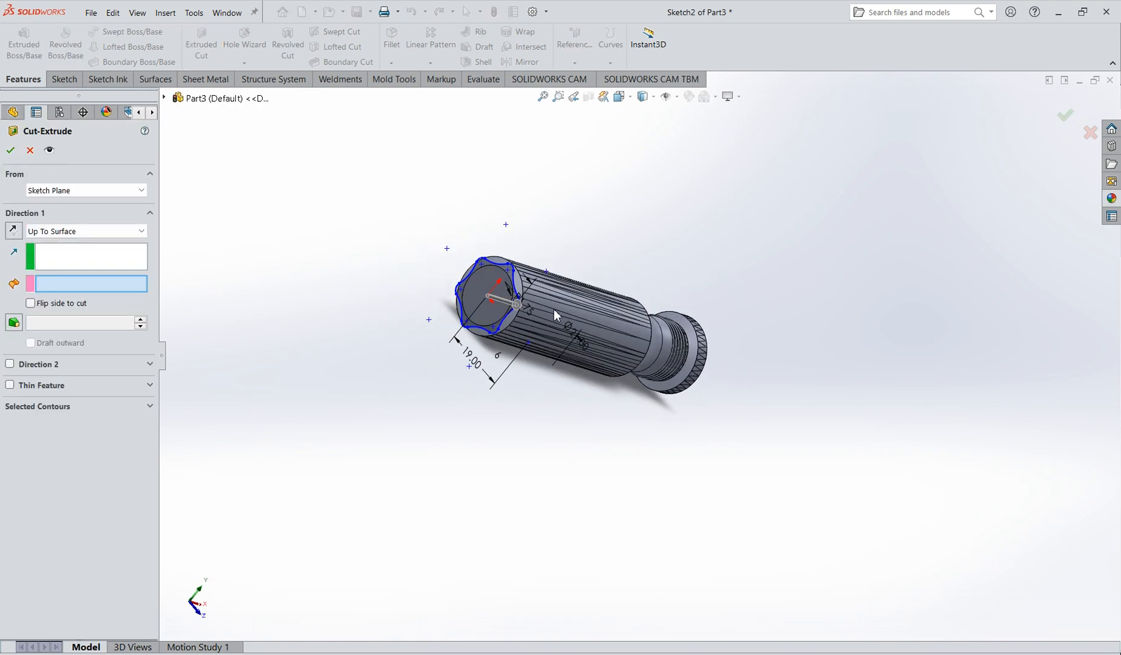
left_click(85, 231)
left_click(54, 243)
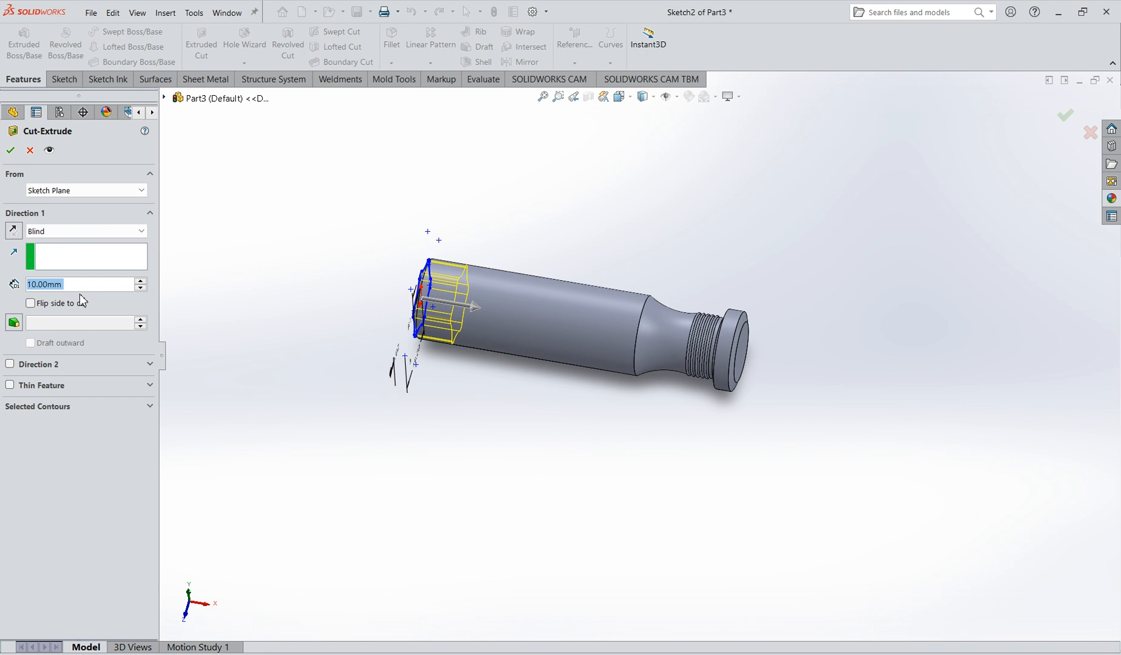
left_click_drag(475, 307, 789, 350)
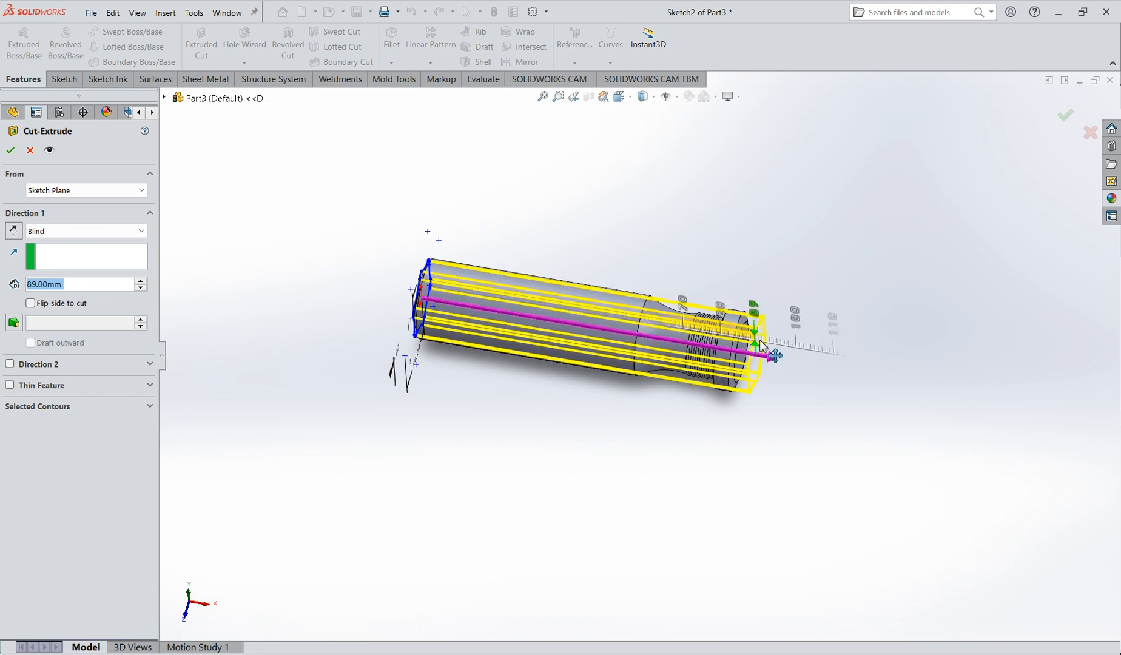
left_click(54, 311)
middle_click_drag(482, 380, 584, 275)
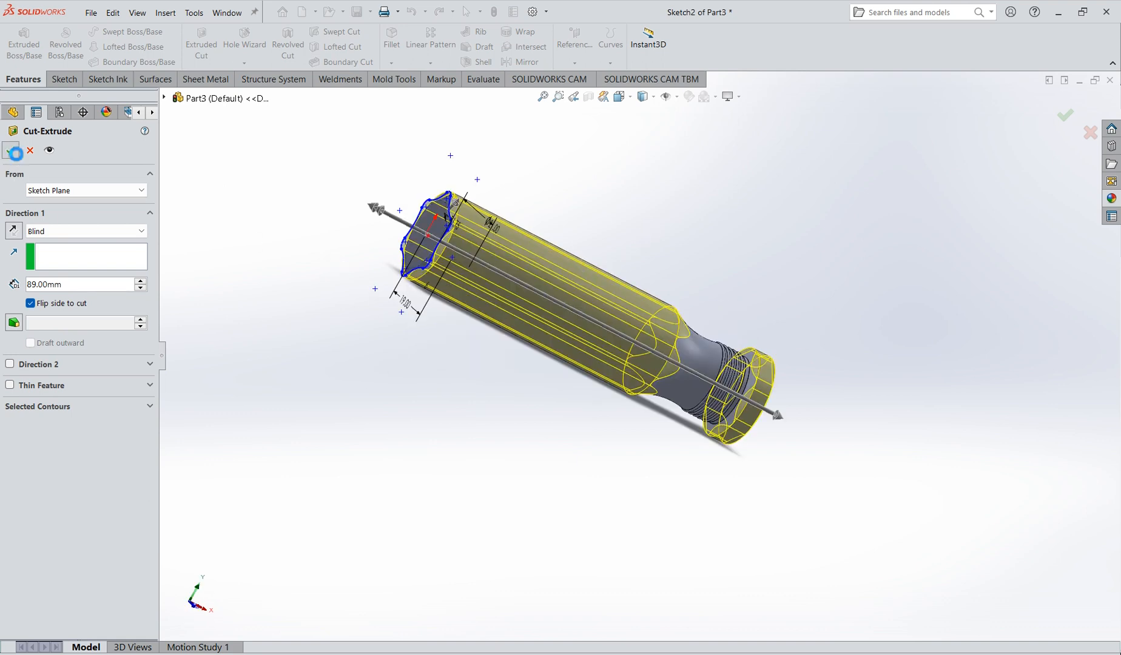
left_click(15, 152)
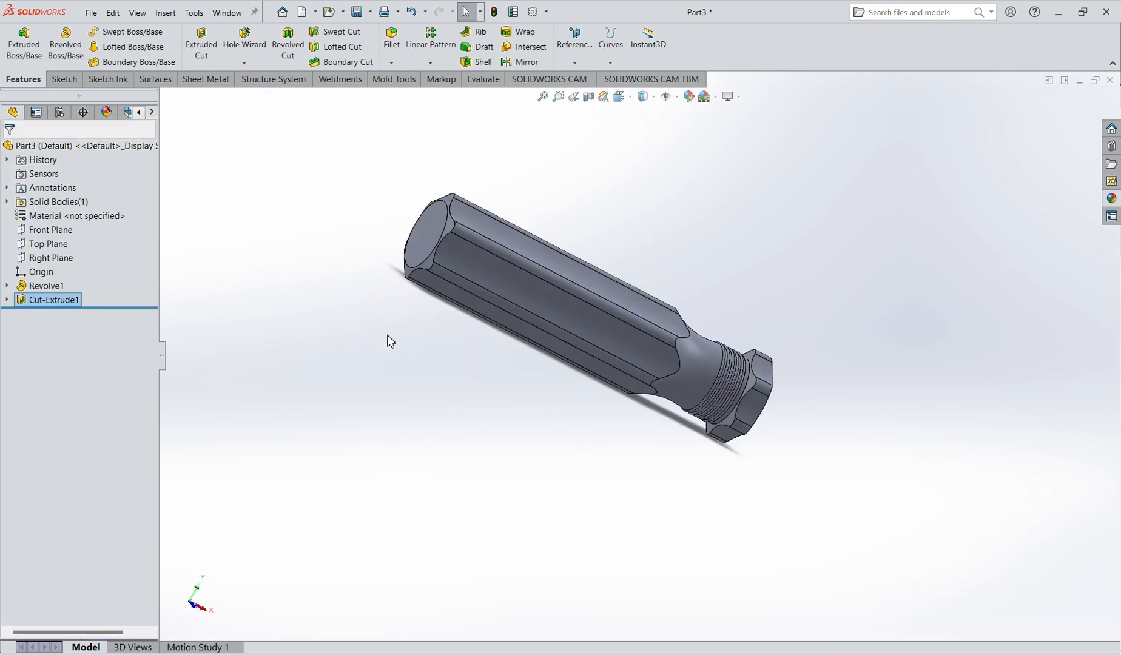
- Show the handle in isometric view and start a new sketch on the Front Plane
scroll(575, 272, "down", 2)
scroll(579, 270, "up", 3)
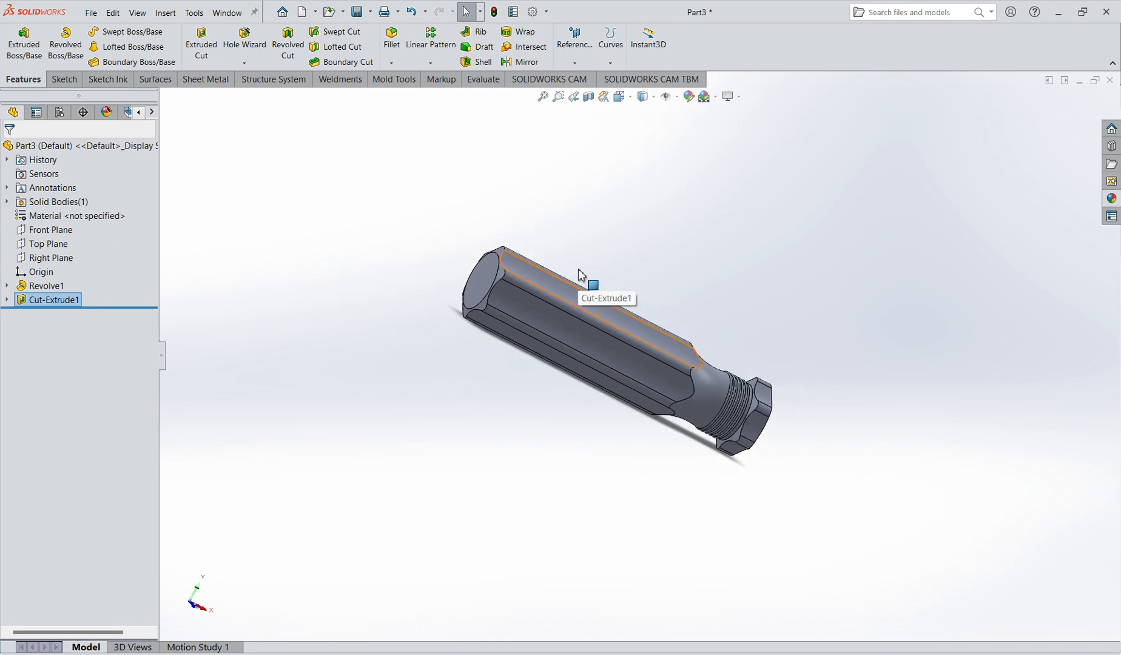
left_click(625, 100)
left_click(686, 130)
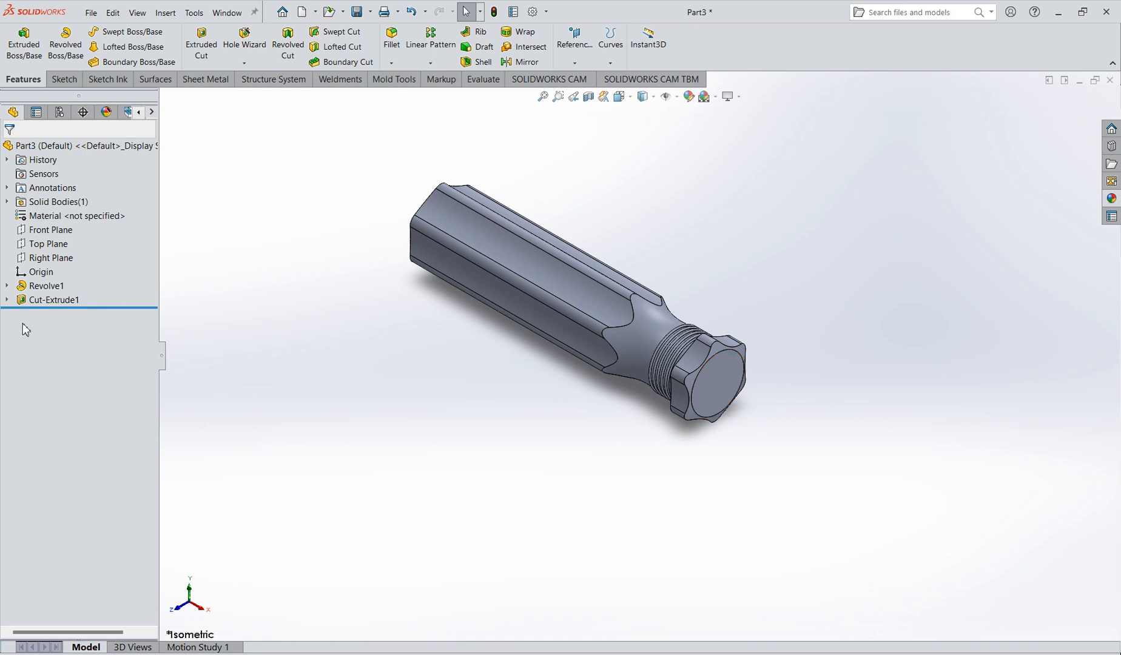
left_click(31, 232)
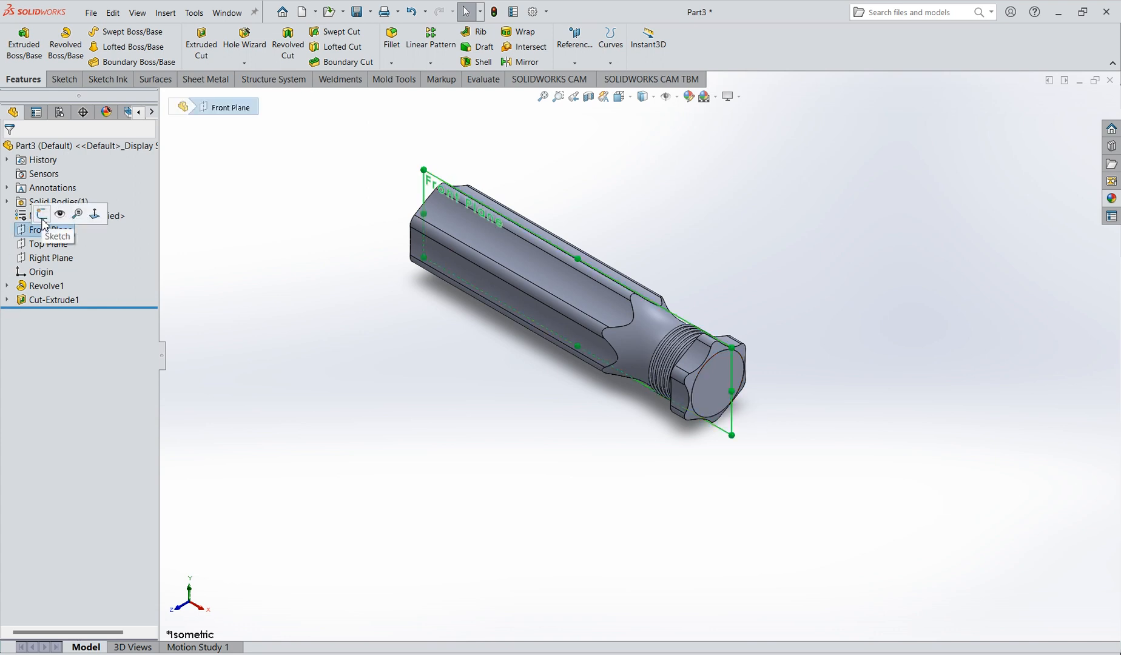
left_click(41, 213)
scroll(931, 379, "up", 5)
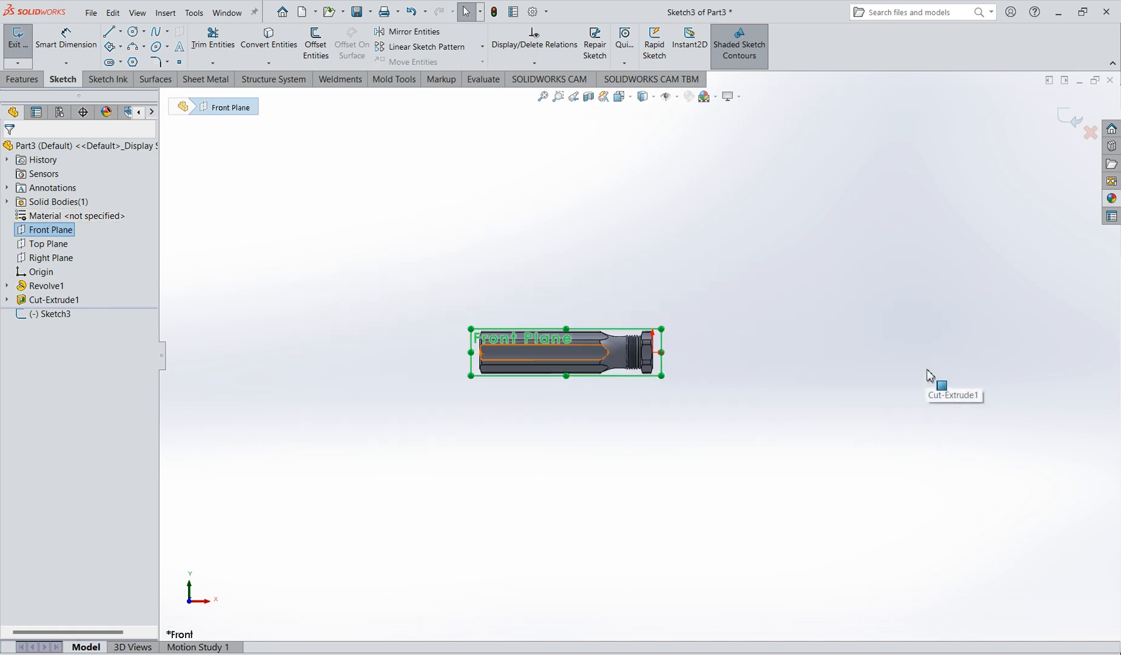
scroll(929, 377, "down", 2)
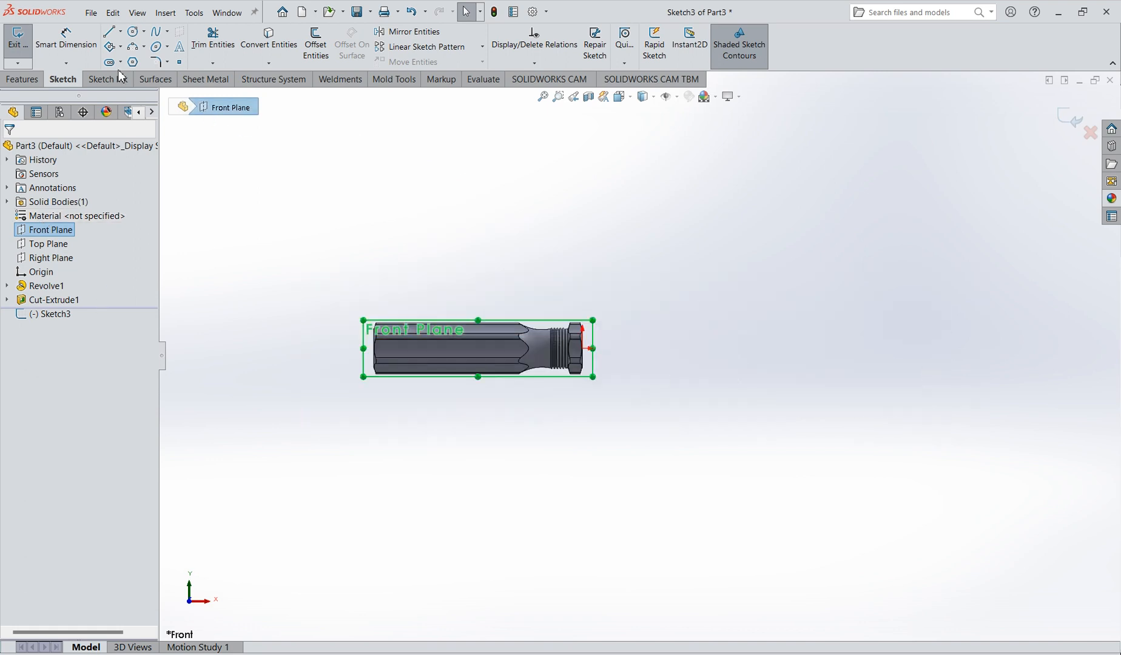
- Sketch the shank half-profile with lines: about 109 mm horizontally from the origin, a short vertical end, an angled tip, and back to the handle face
left_click(110, 32)
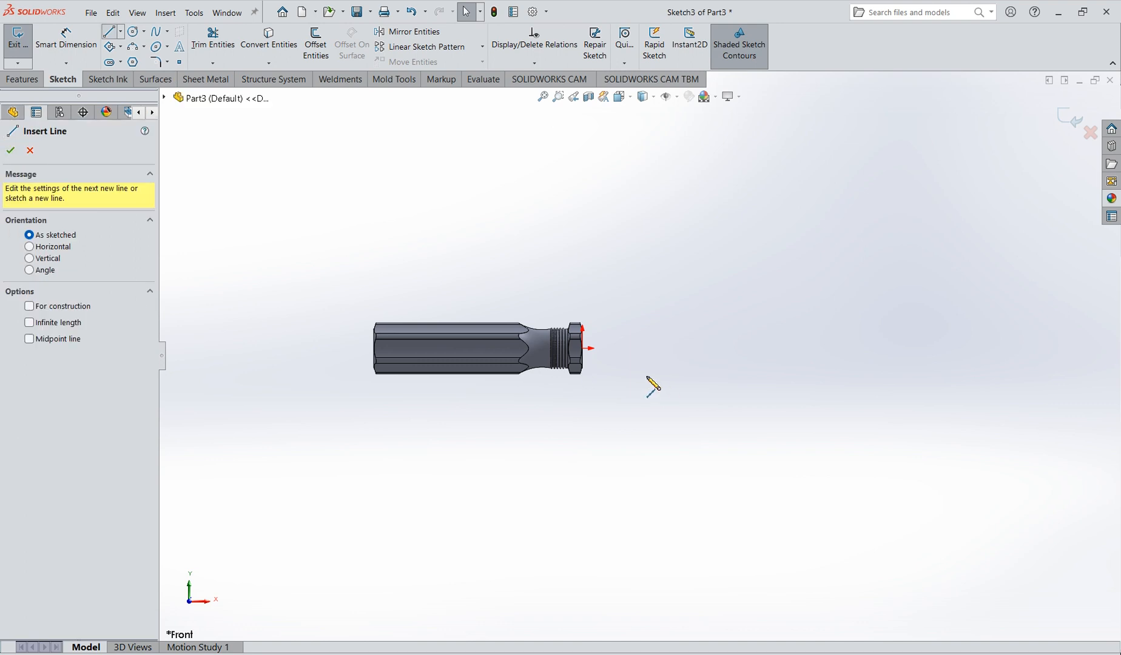
scroll(587, 350, "down", 3)
left_click(587, 342)
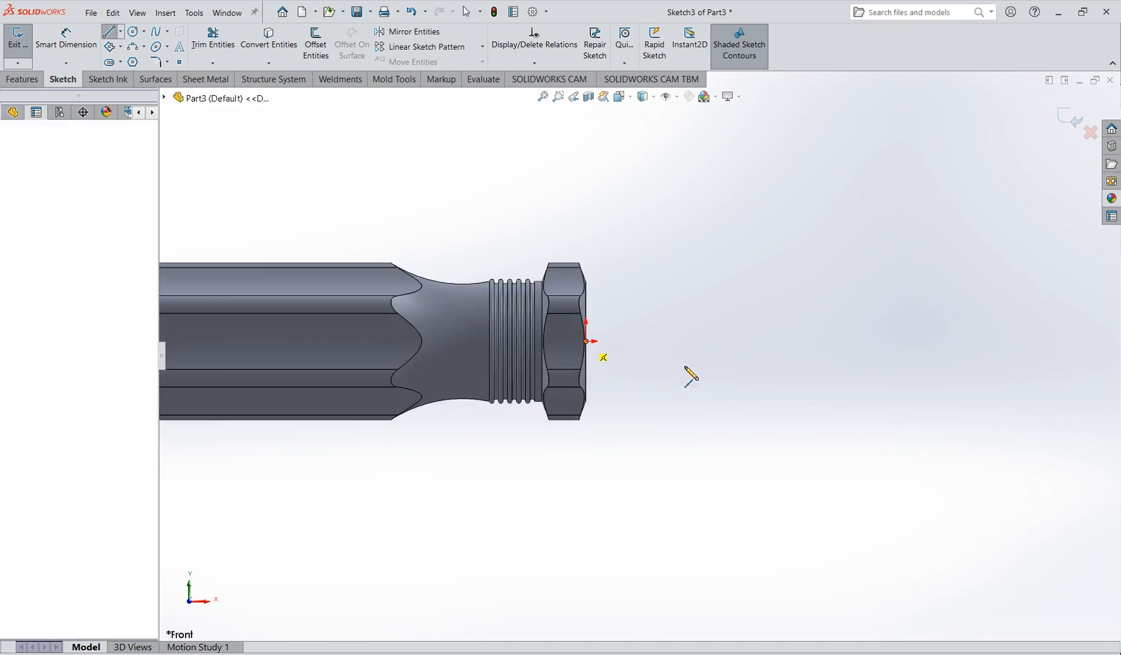
scroll(688, 375, "up", 5)
scroll(800, 363, "down", 3)
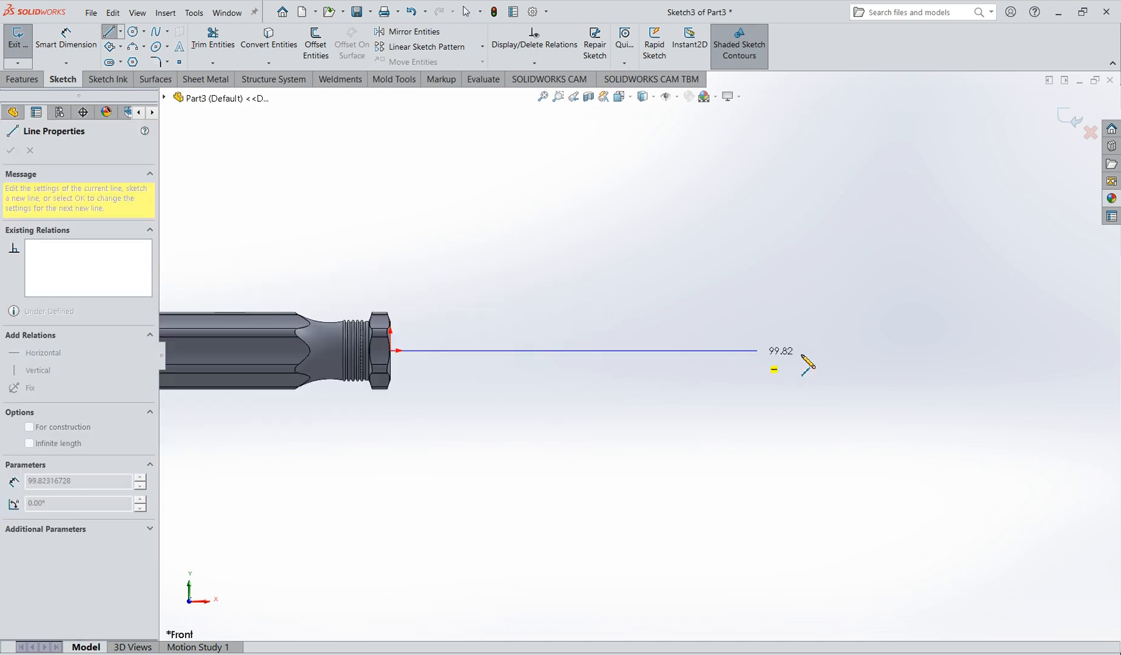
left_click(787, 350)
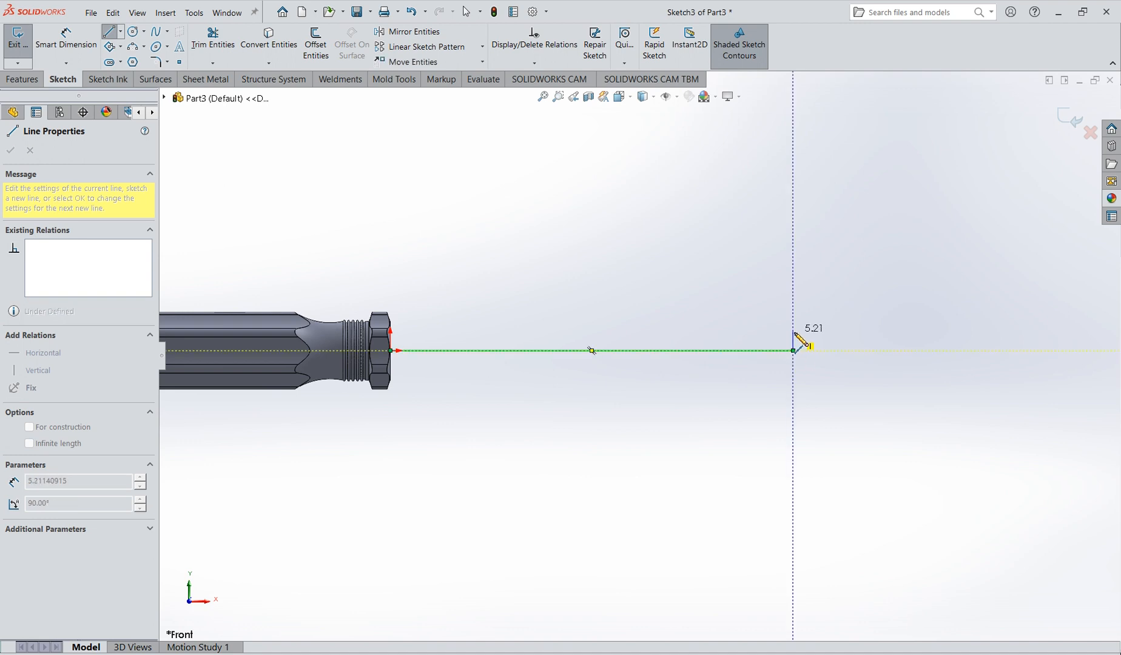
left_click(793, 350)
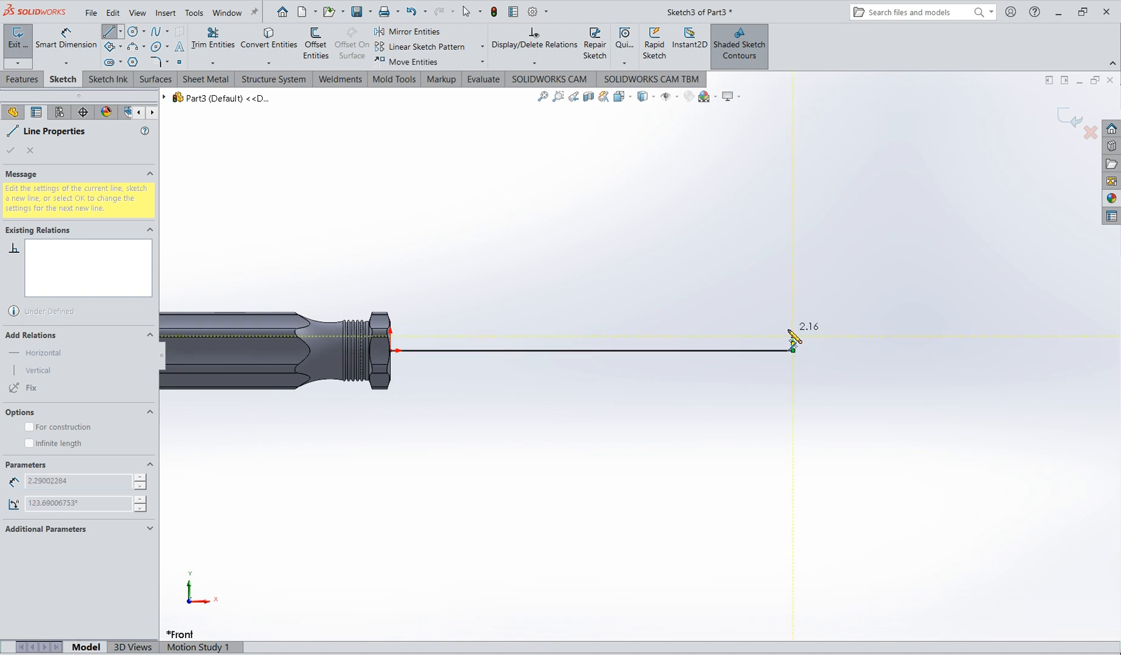
left_click(776, 319)
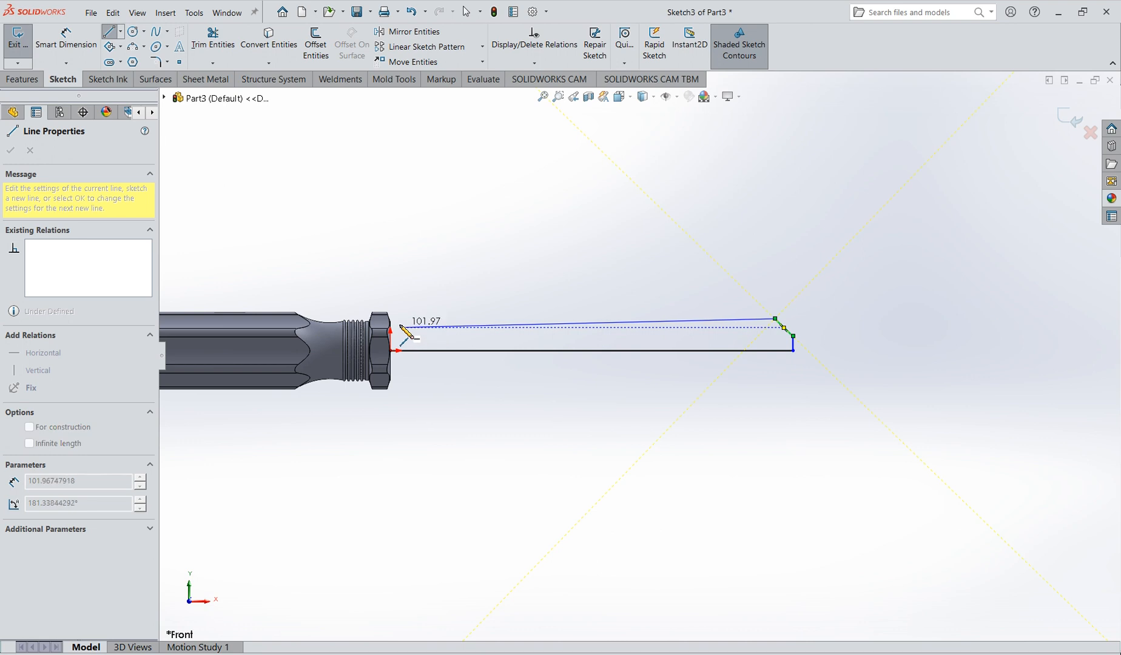
scroll(395, 331, "down", 4)
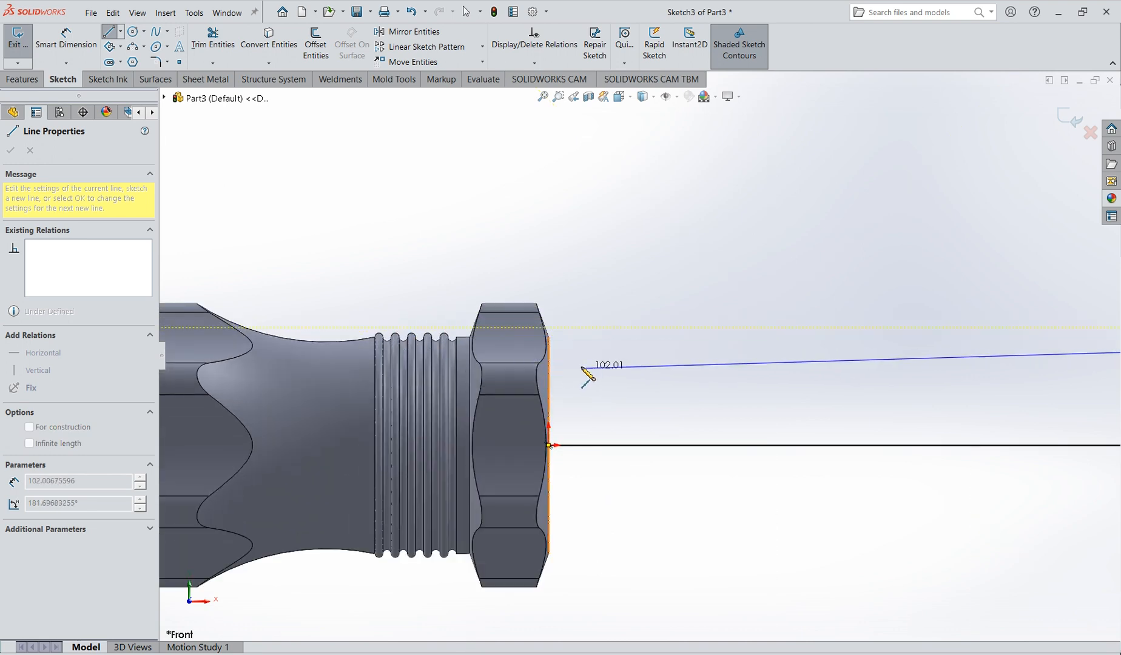
left_click(551, 363)
key("Escape")
scroll(698, 383, "up", 4)
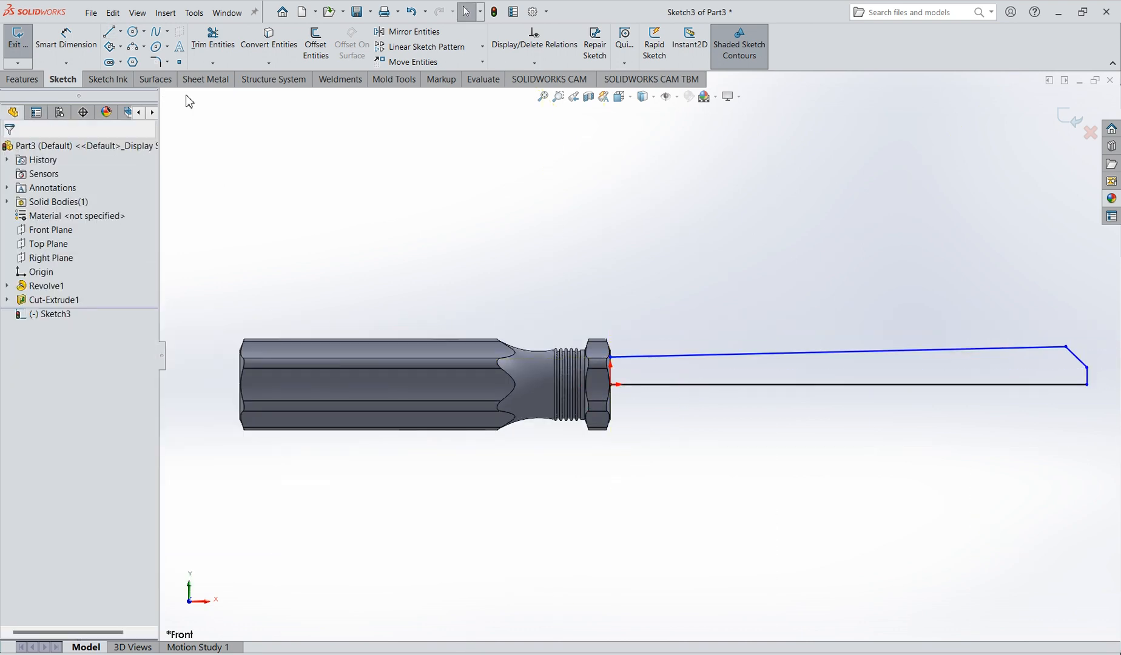
- Close the shank profile with a vertical line along the handle's end face, from the upper edge's endpoint to the origin
key("l")
scroll(570, 357, "down", 5)
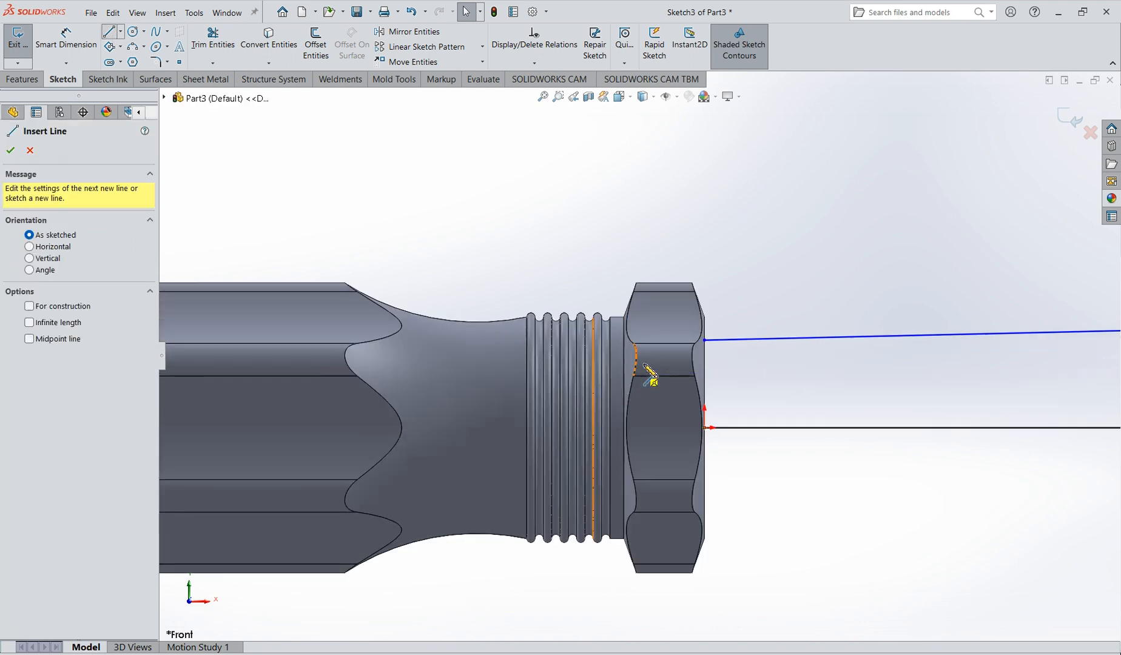
left_click(705, 341)
left_click(705, 428)
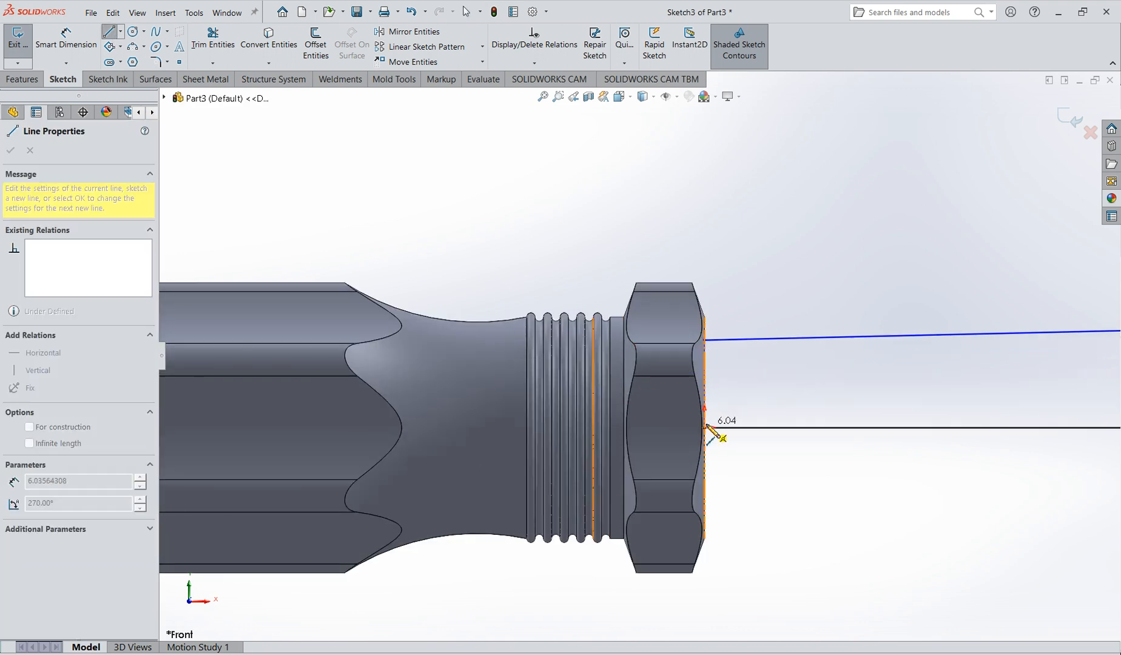
scroll(728, 444, "up", 8)
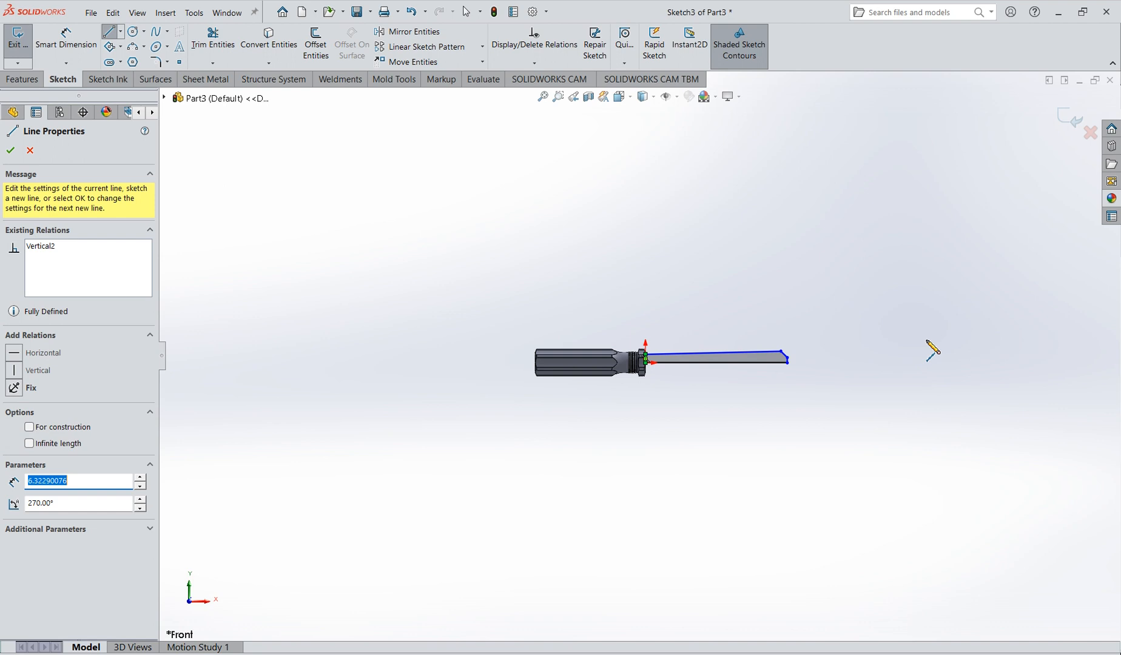
scroll(721, 350, "down", 2)
key("Escape")
- Dimension the horizontal bottom line of the shank profile as 100 mm
left_click(66, 39)
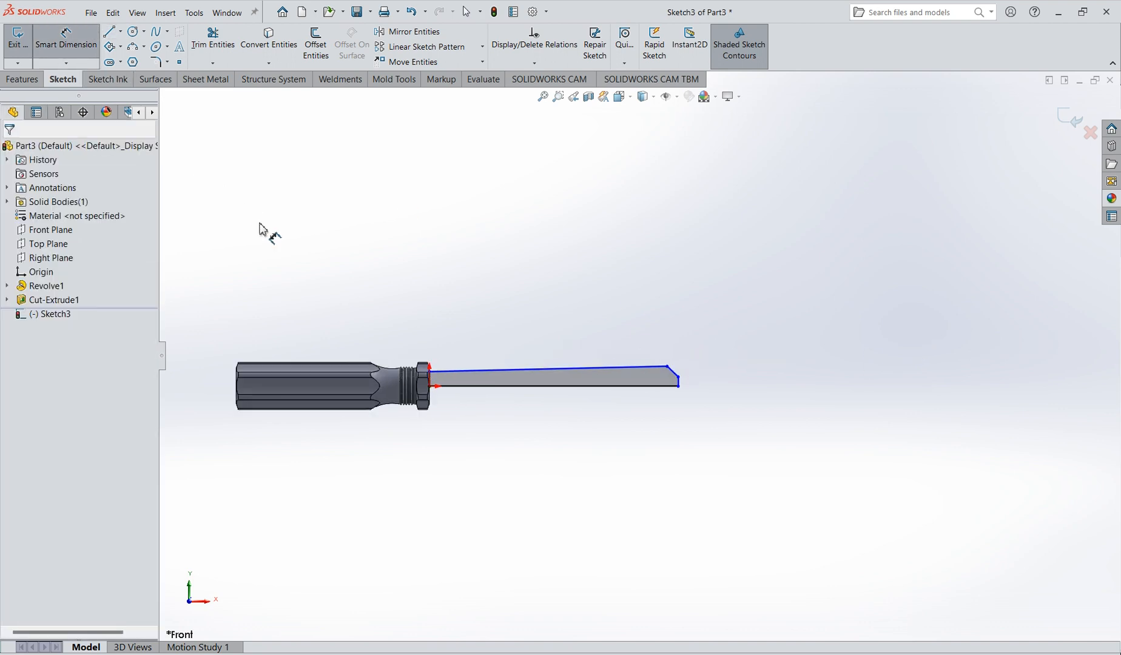
left_click(596, 386)
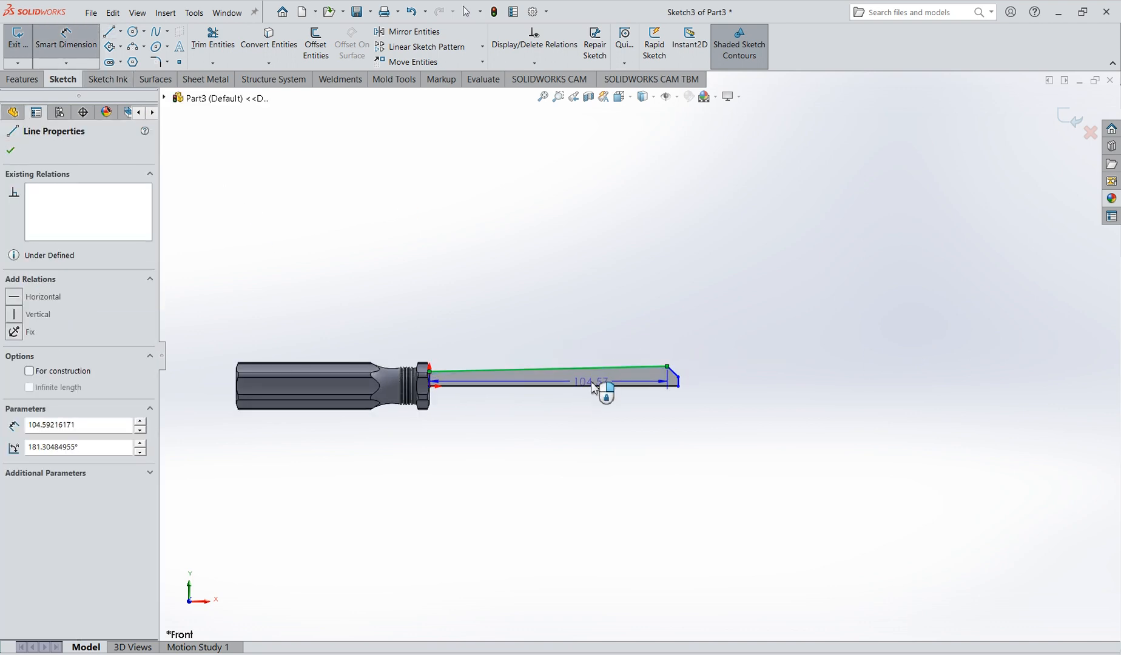
key("Escape")
scroll(683, 388, "down", 4)
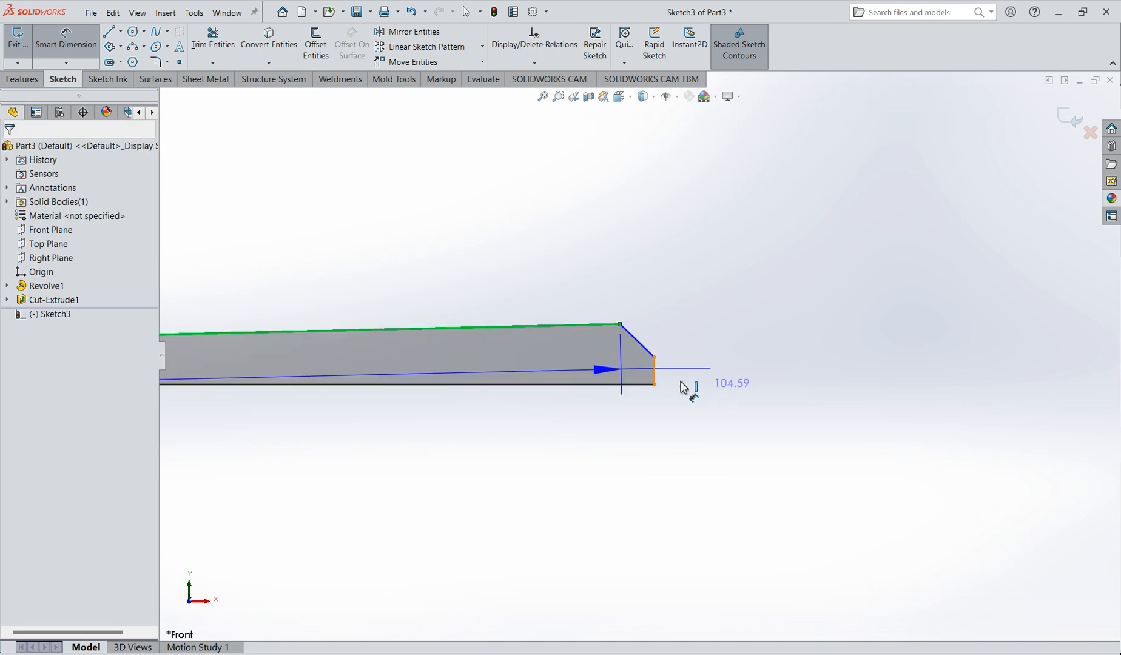
left_click(558, 429)
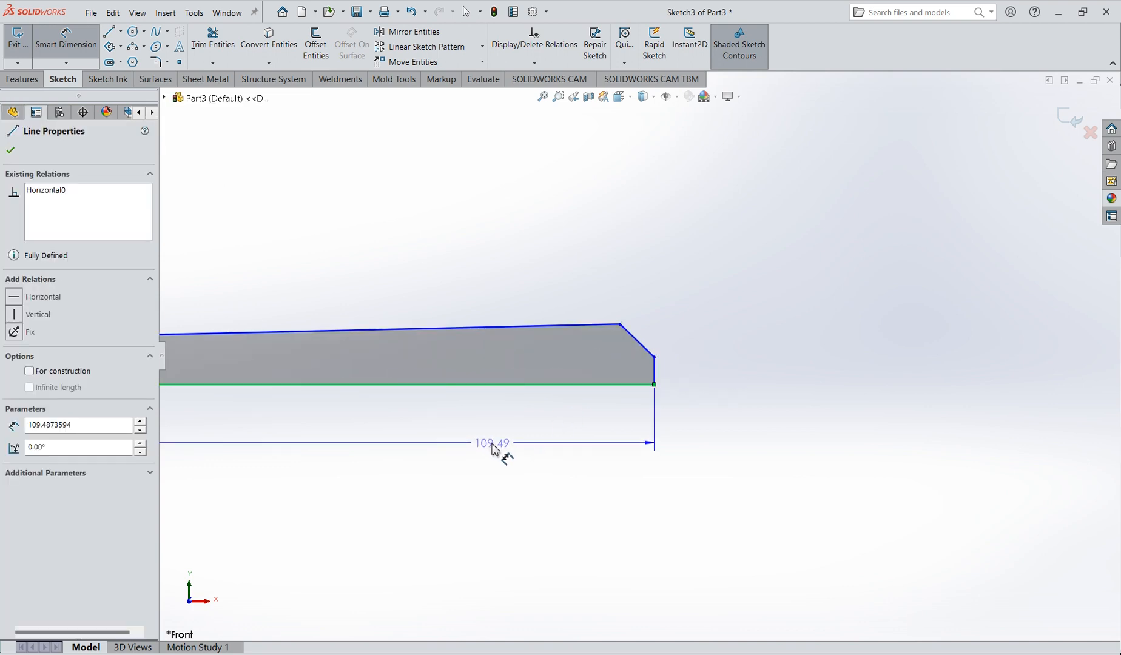
left_click(499, 460)
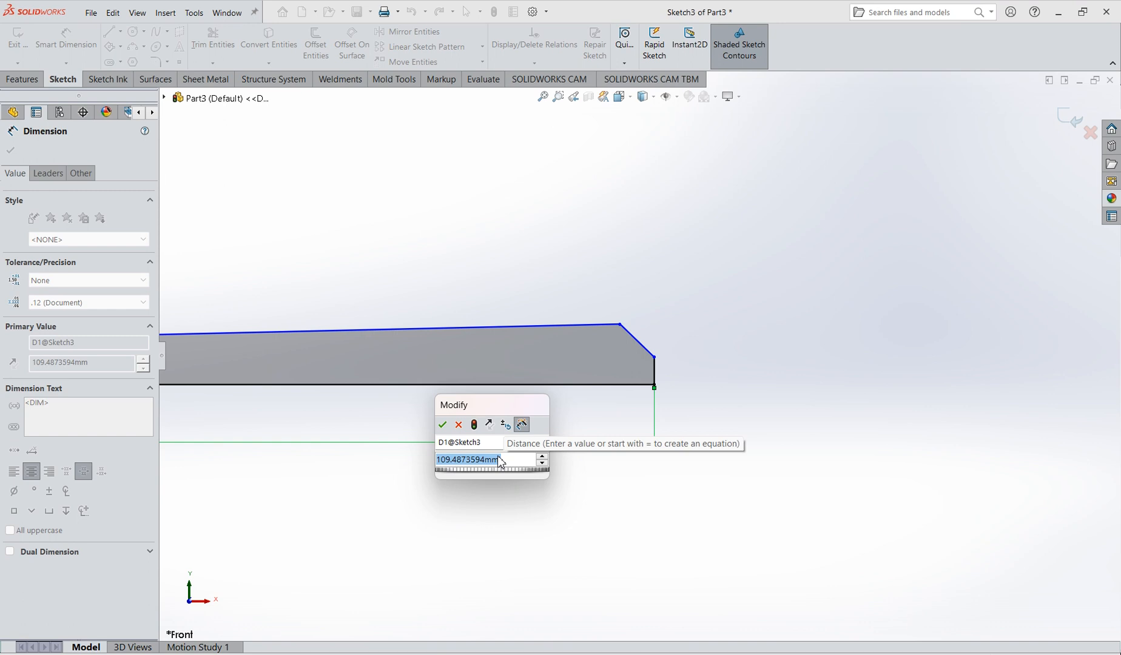
type("100")
key("Return")
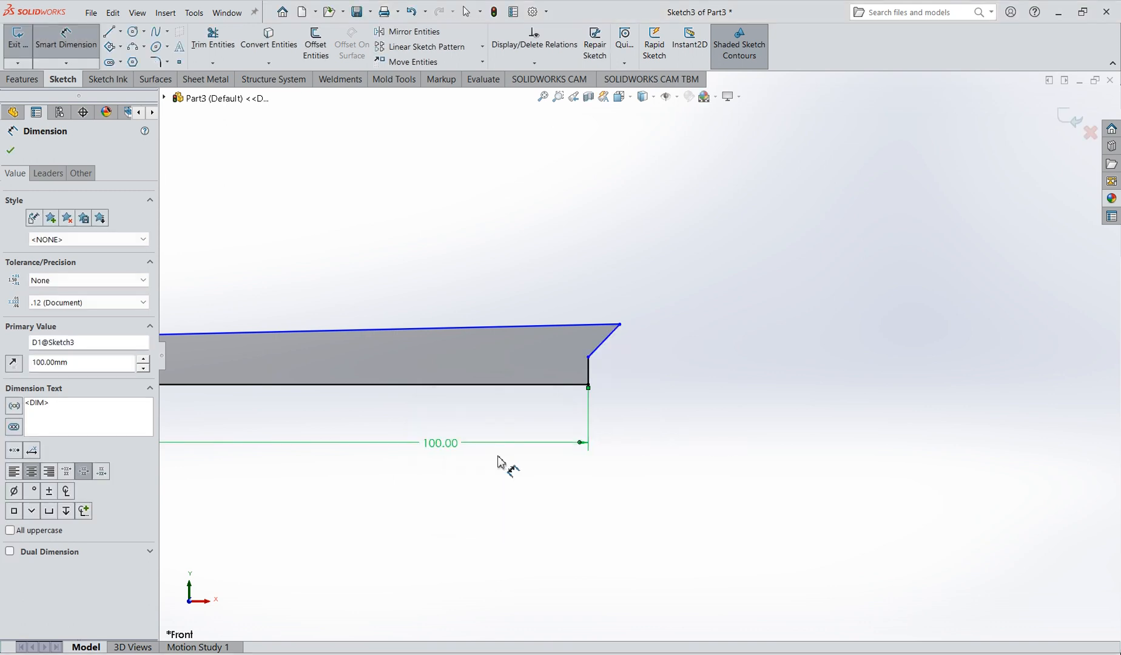
key("Escape")
- Move the profile's upper tip corner to about 96 mm from the origin and add a Horizontal relation to the upper line
scroll(601, 334, "down", 3)
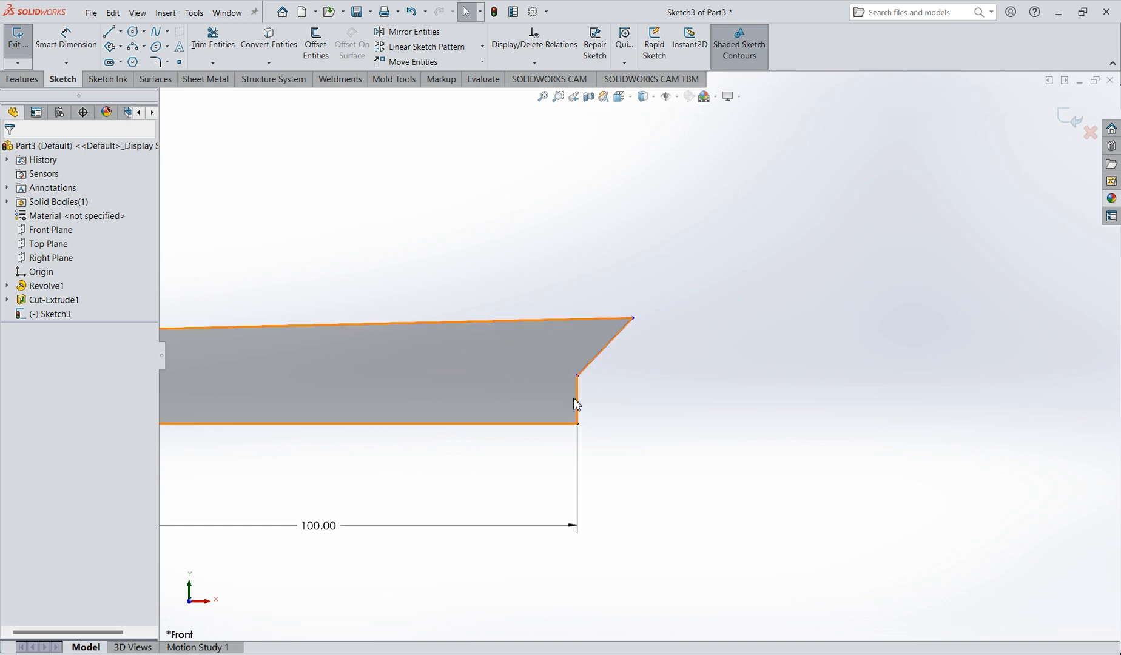
mouse_move(620, 328)
left_mouse_down()
mouse_move(536, 361)
mouse_move(534, 349)
left_mouse_up()
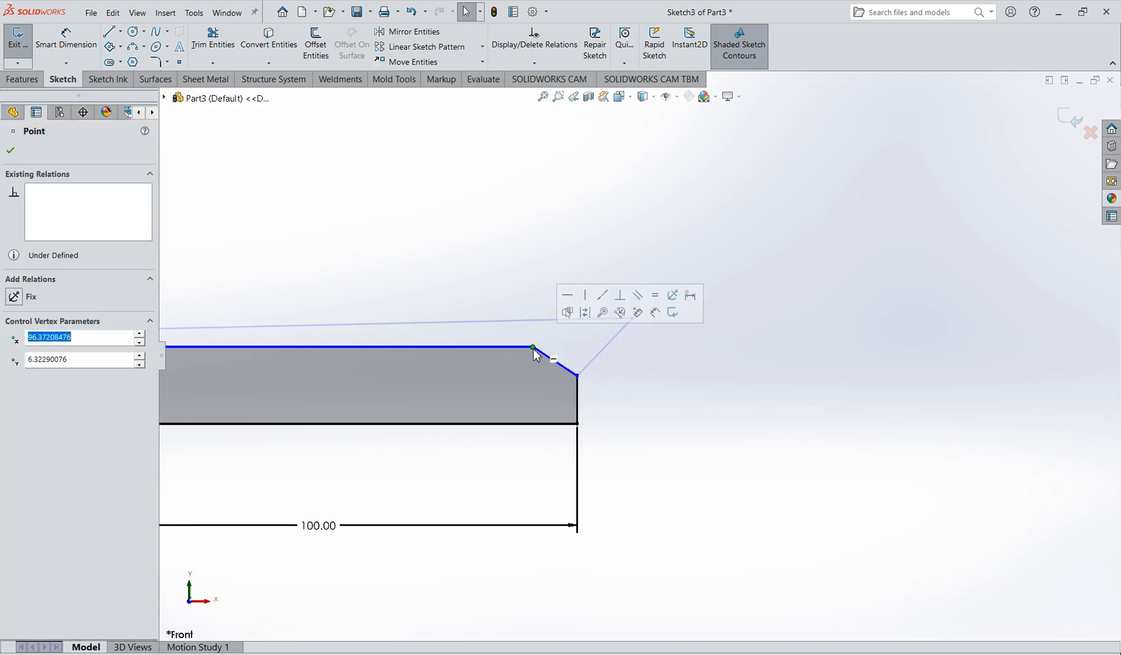
left_click(492, 347)
scroll(460, 375, "up", 5)
key("Escape")
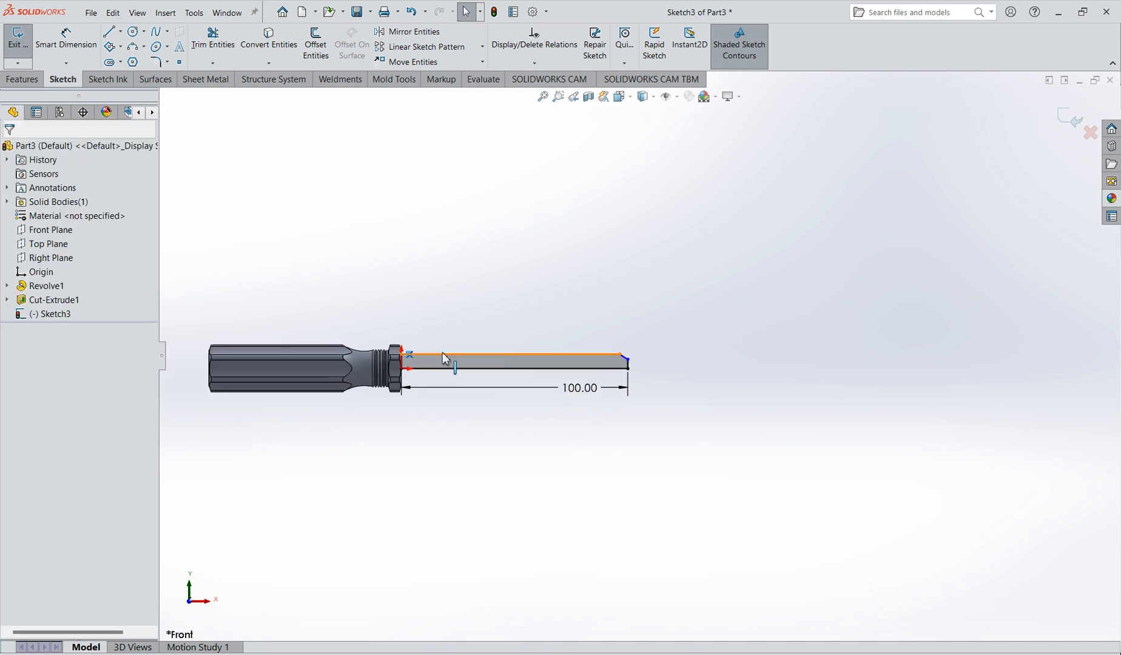
left_click(443, 354)
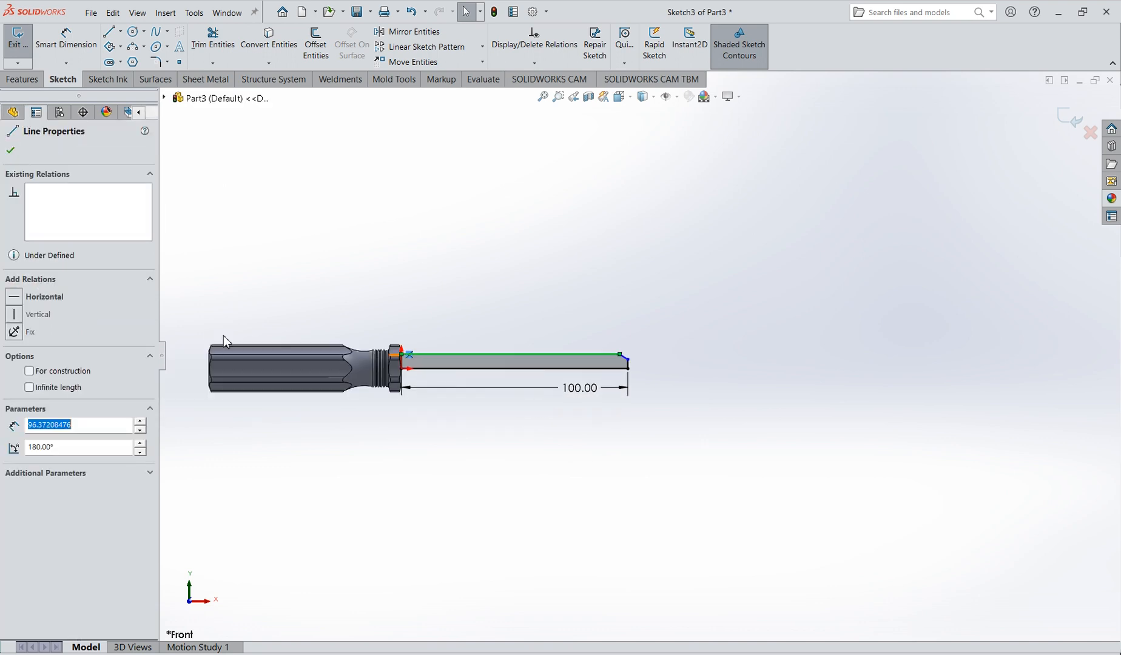
left_click(14, 297)
scroll(691, 367, "down", 5)
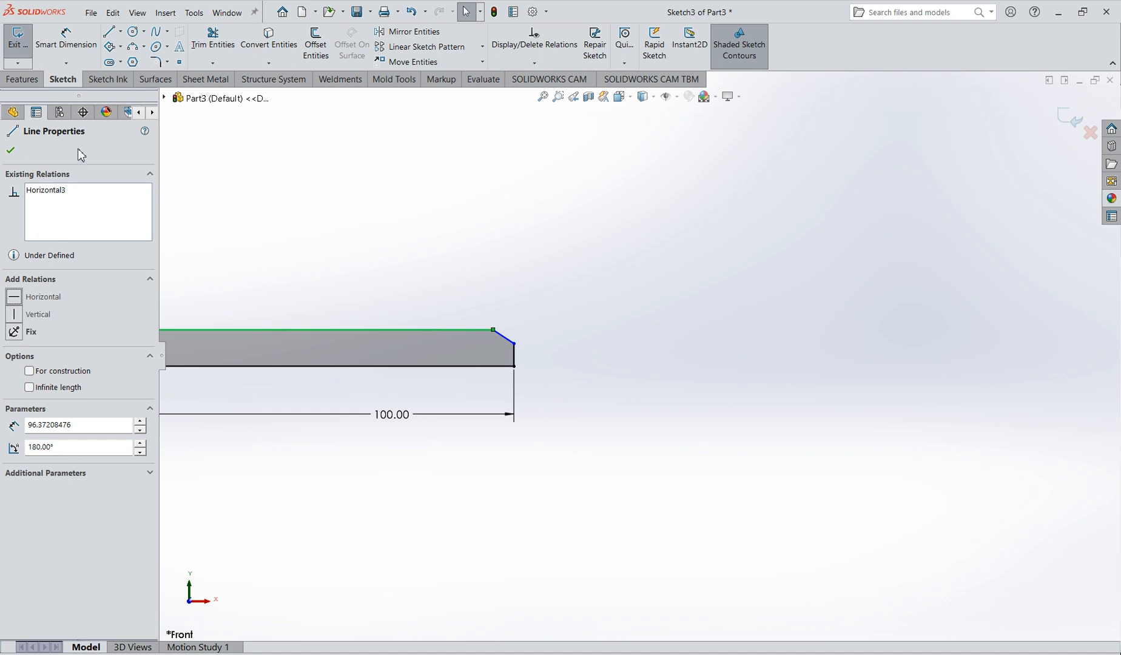
left_click(16, 154)
- Dimension the distance between the upper and bottom horizontal lines of the shank profile as 3 mm
left_click(66, 38)
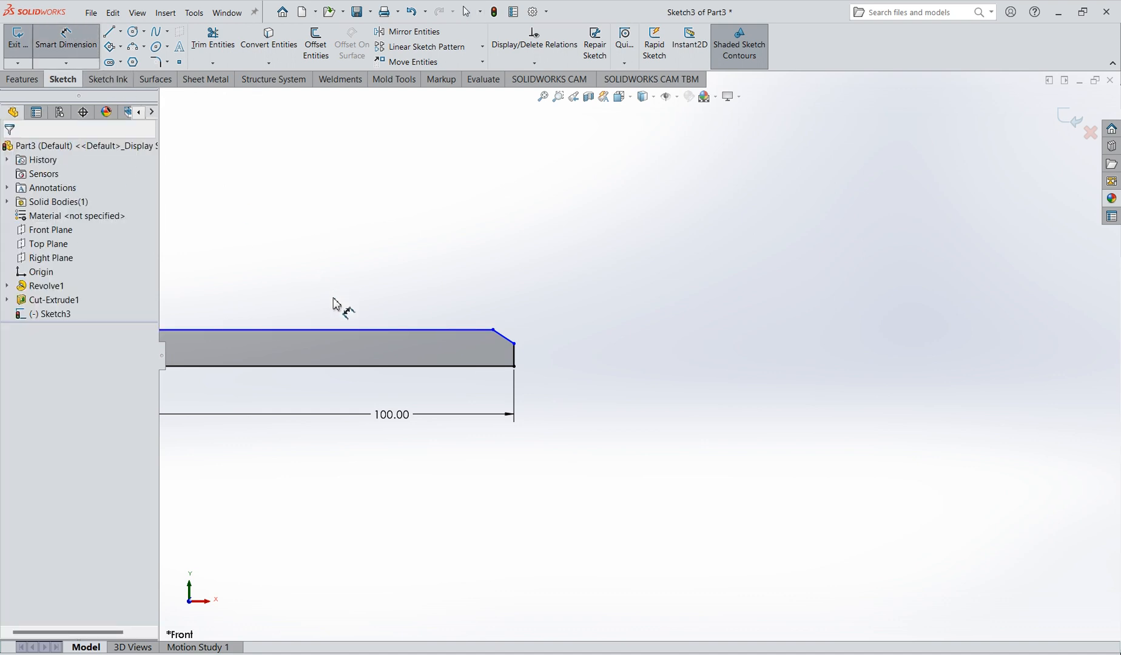
left_click(338, 330)
left_click(345, 366)
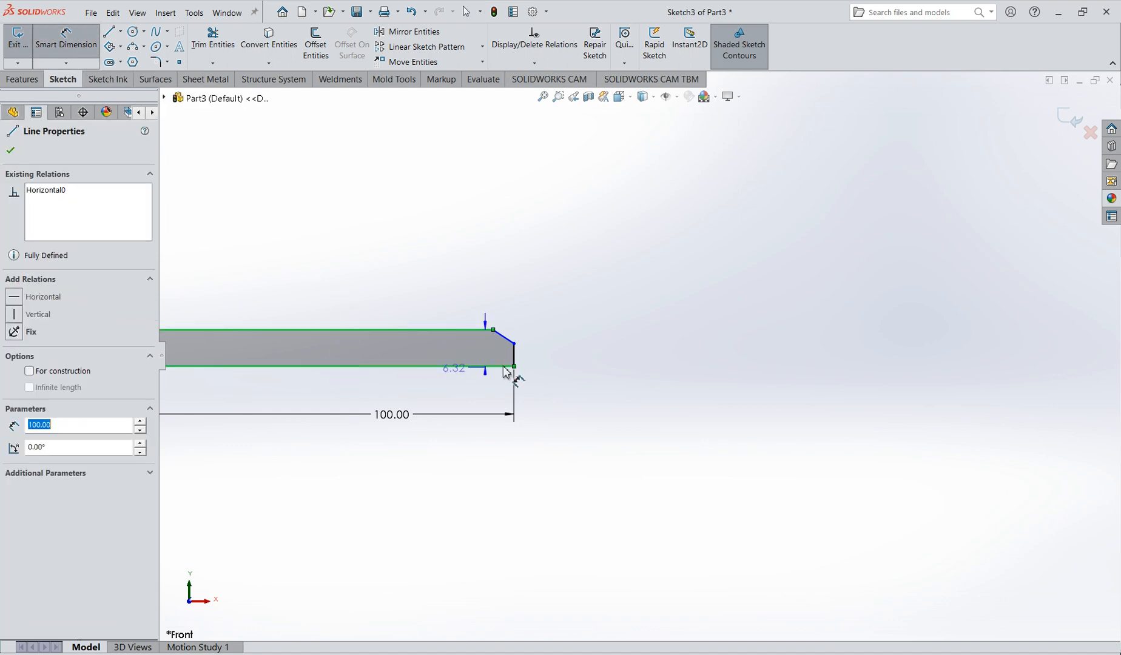
left_click(600, 355)
type("3.00mm")
key("Return")
scroll(512, 358, "down", 3)
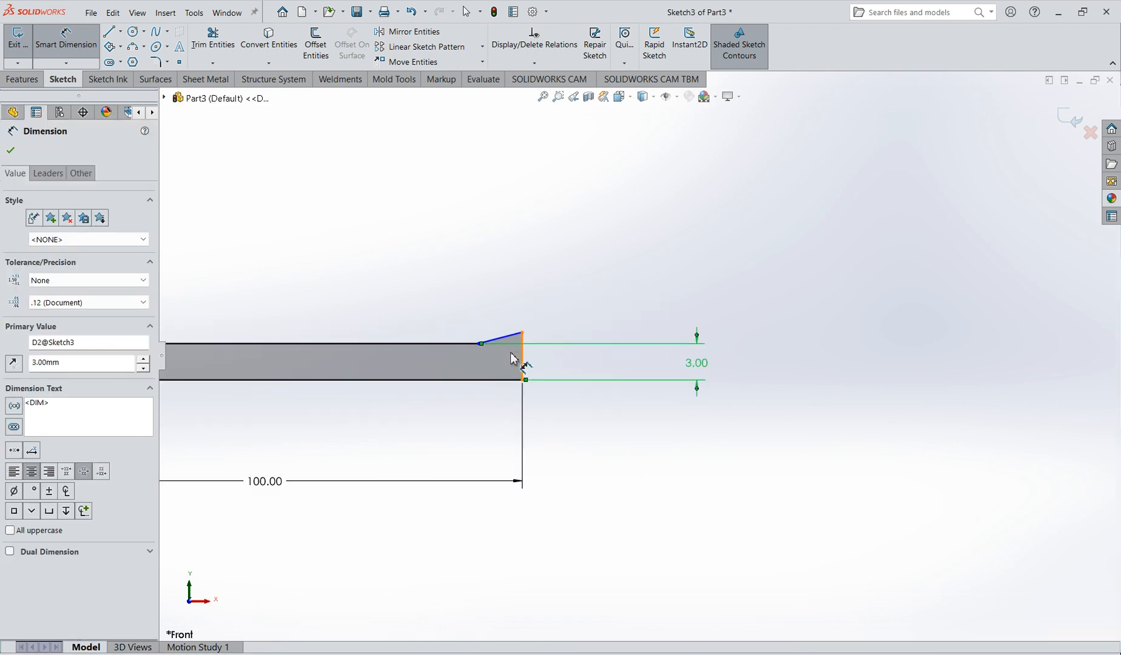
- Dimension the vertical line at the tip of the shank profile as 1.5 mm
left_click(565, 378)
left_click(588, 372)
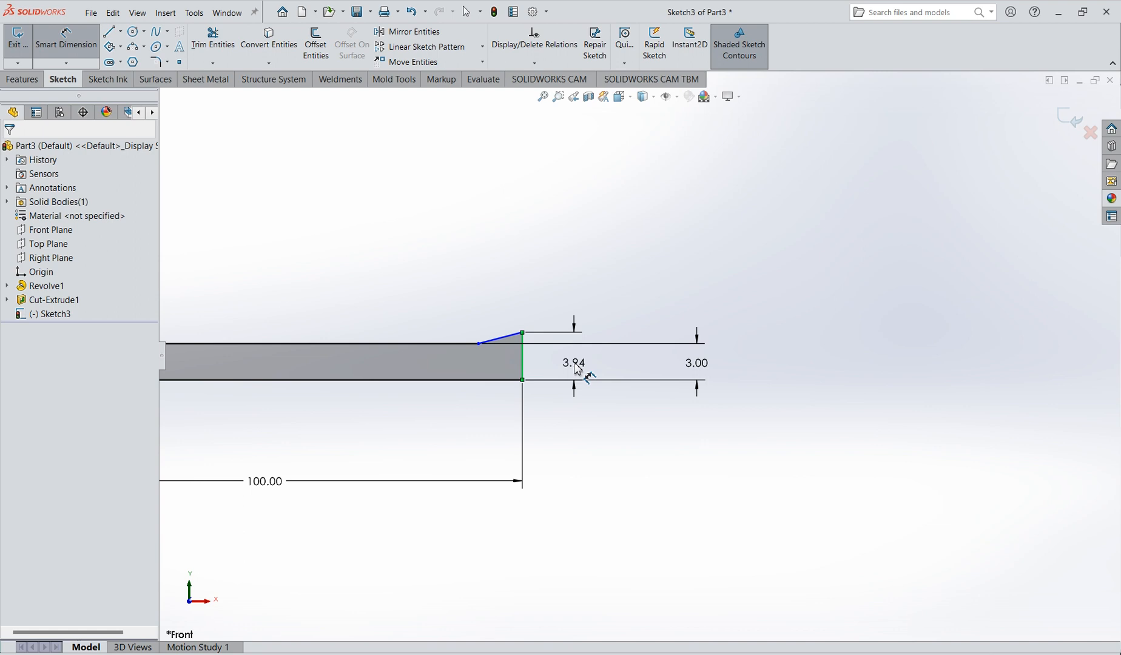
type("1.5")
key("Return")
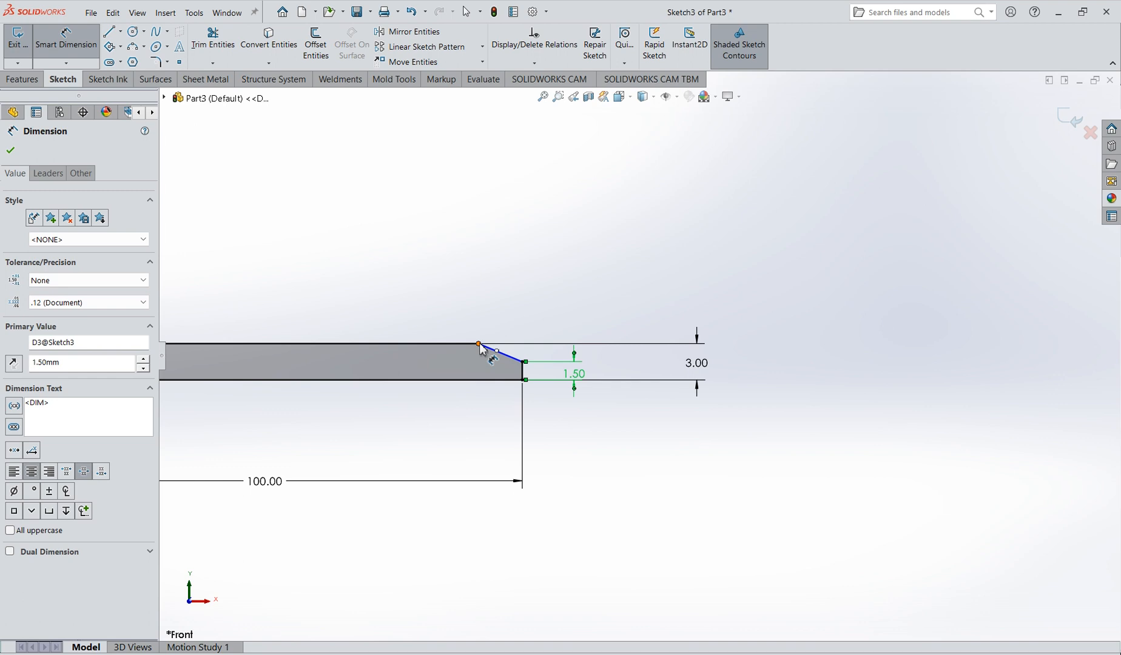
- Dimension the angle between the slanted tip line and the bottom horizontal line of the shank profile as 20°
left_click(496, 355)
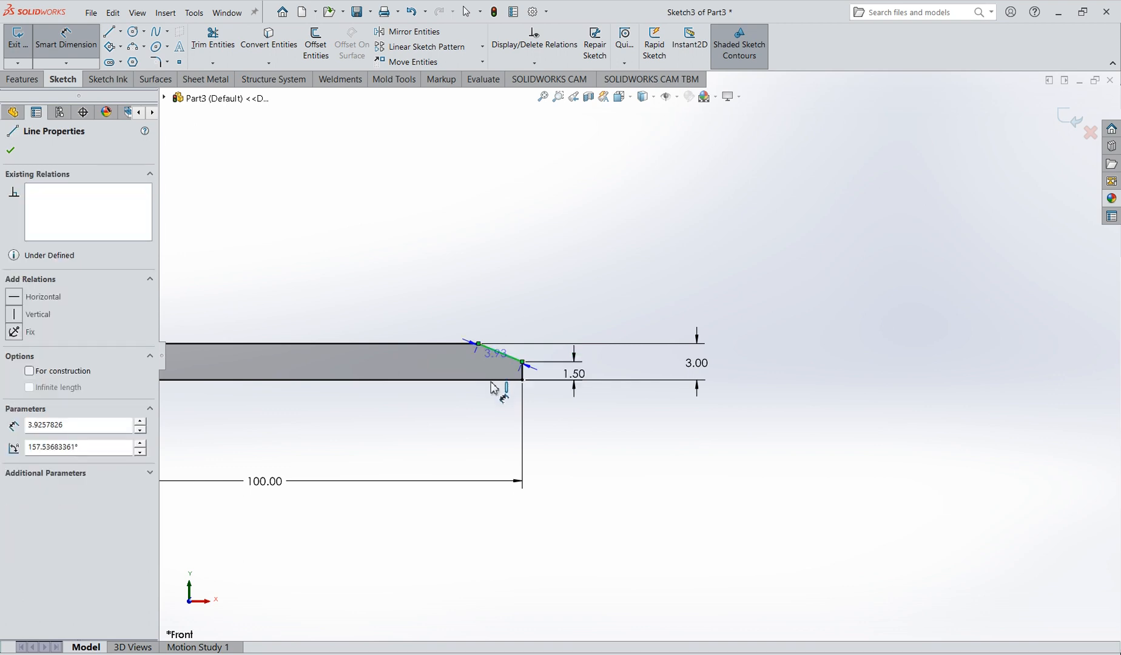
left_click(493, 381)
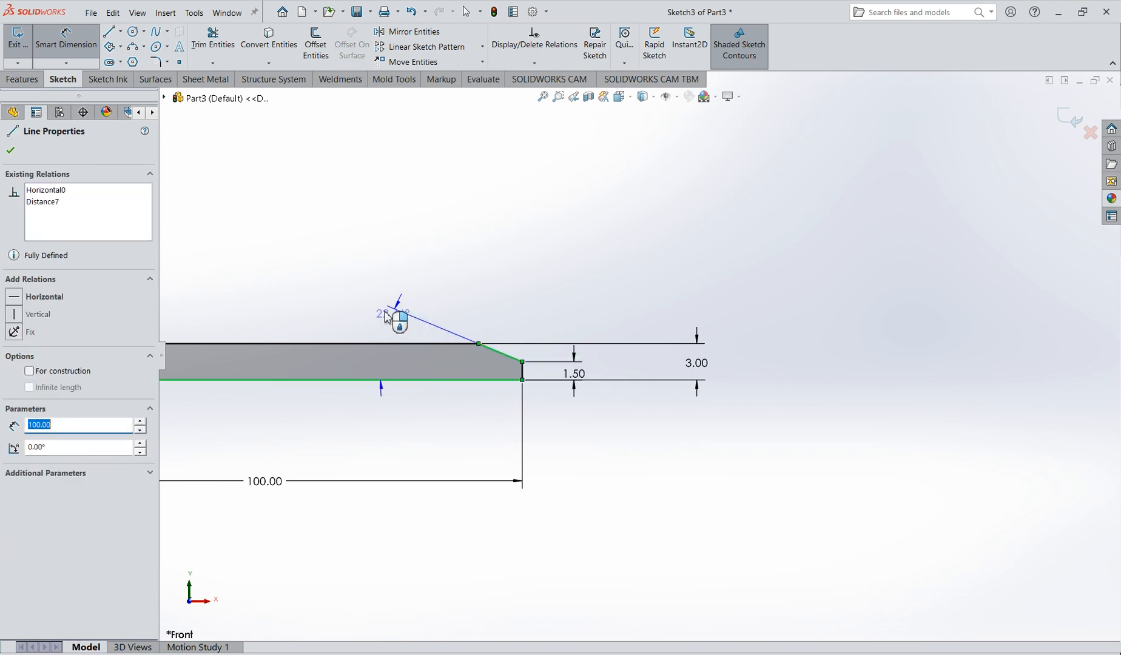
left_click(362, 338)
type("20")
key("Return")
scroll(443, 356, "up", 2)
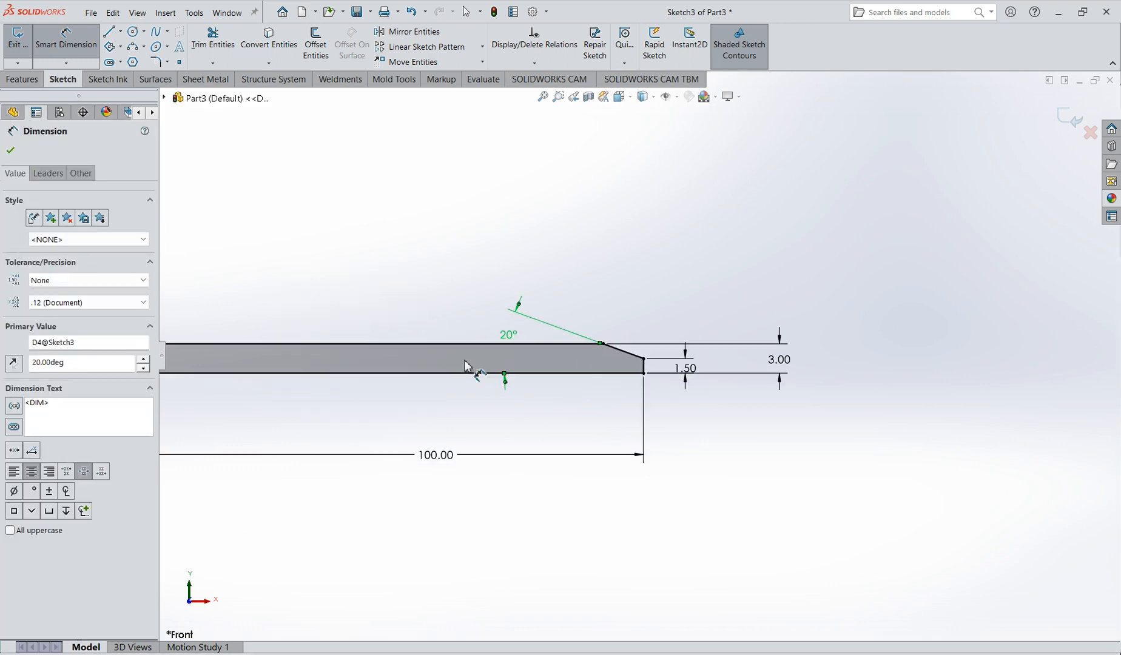
scroll(466, 359, "down", 2)
scroll(640, 340, "down", 3)
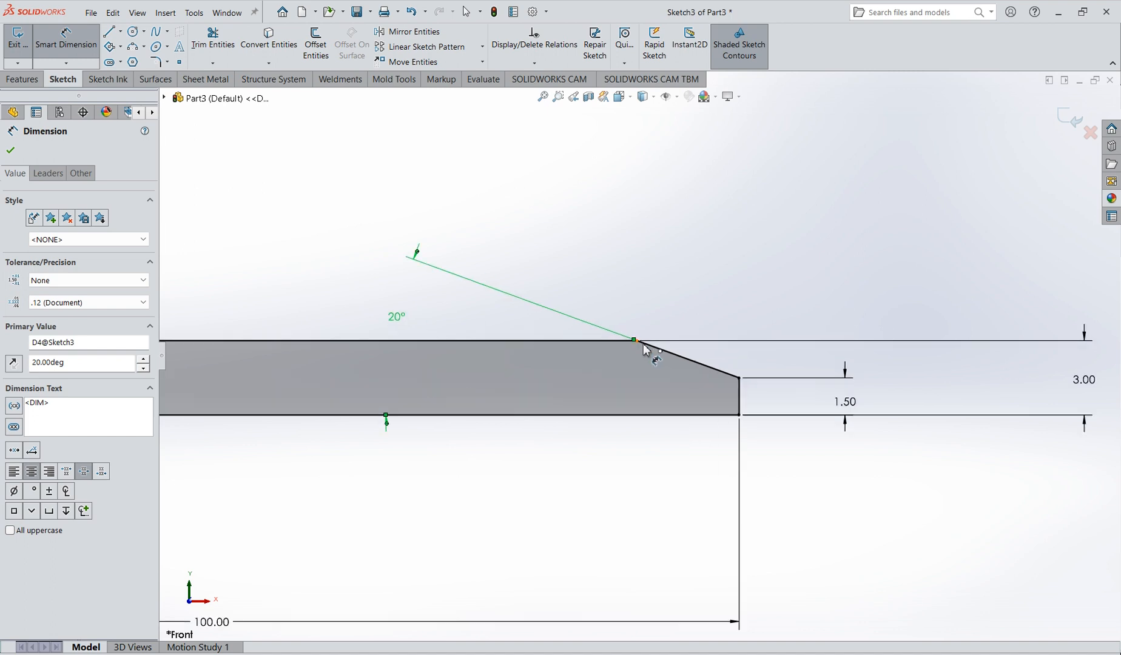
left_click(656, 353)
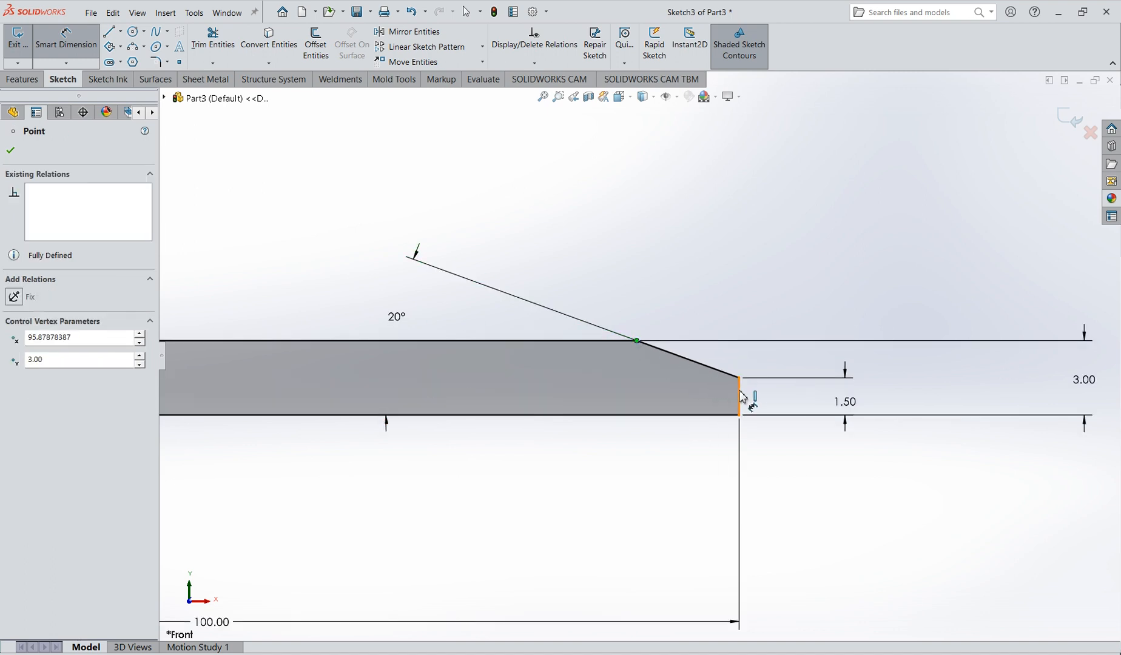
left_click(741, 395)
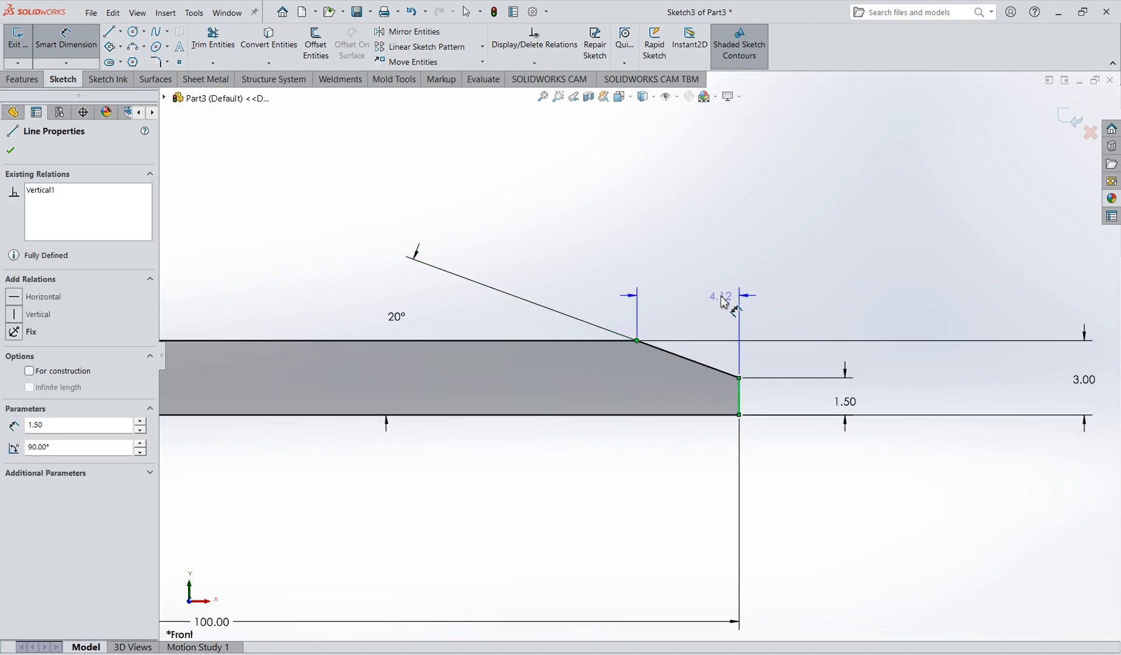
left_click(721, 275)
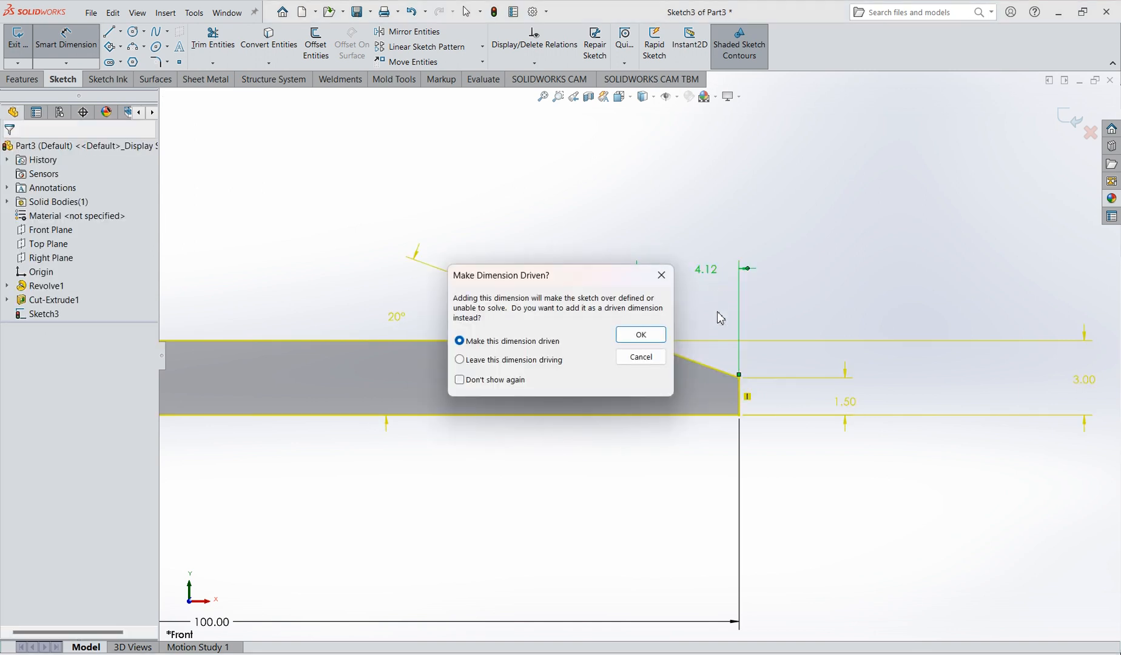
left_click(662, 276)
key("Escape")
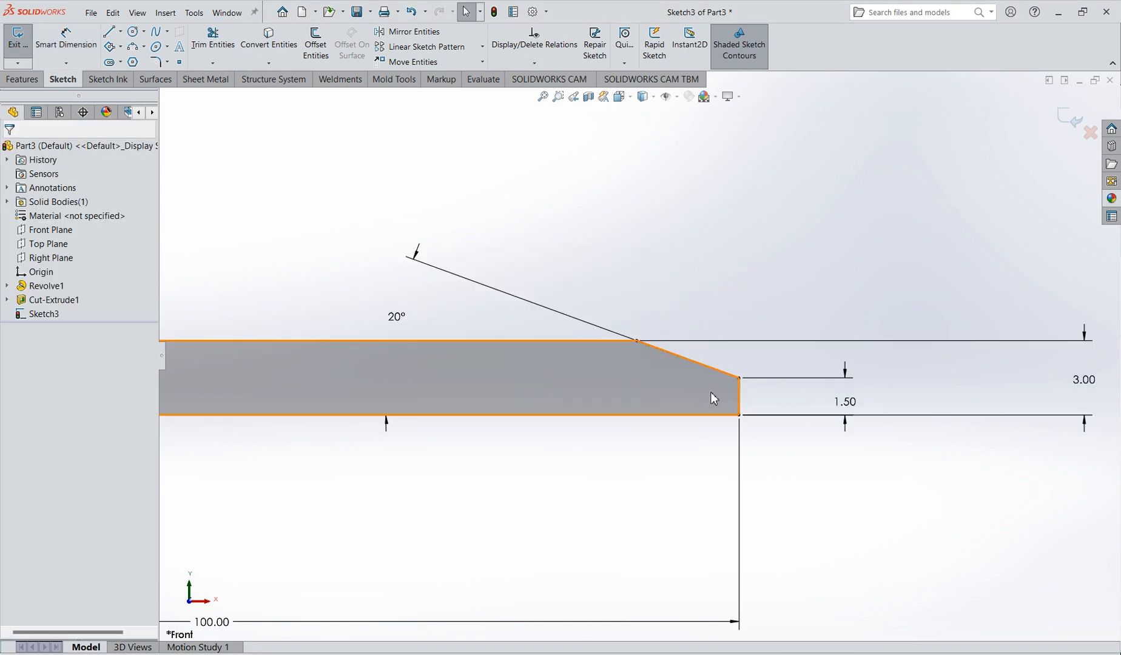
- Revolve the shank profile 360° about its bottom horizontal line, merged with the handle
scroll(711, 392, "up", 5)
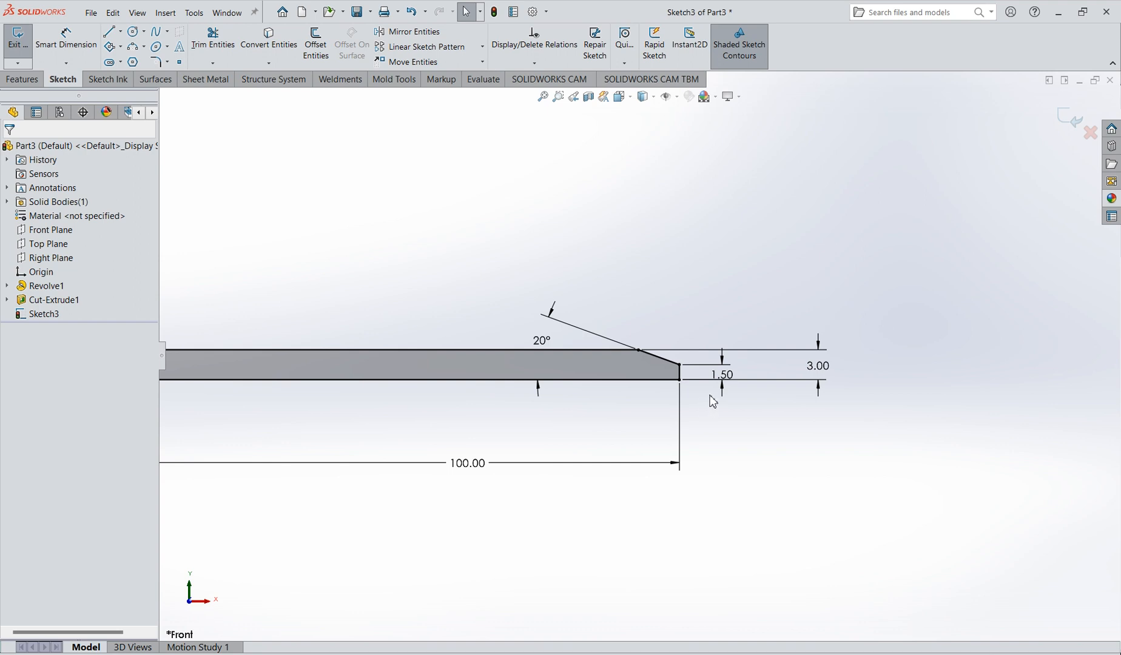
scroll(713, 402, "up", 3)
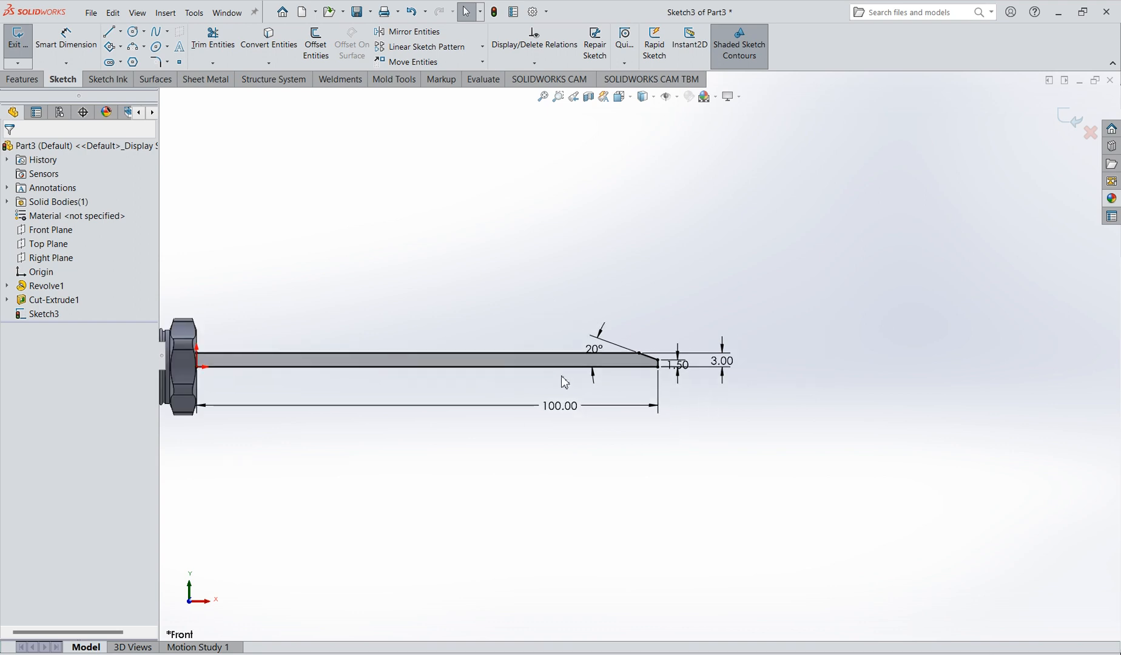
left_click(15, 80)
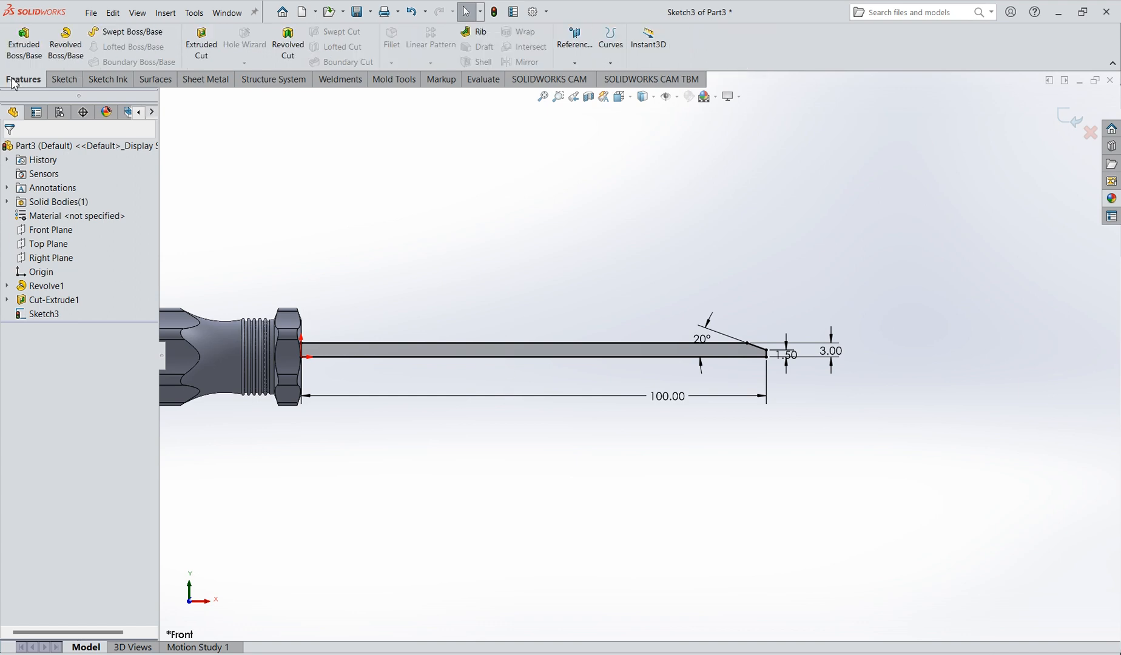
left_click(70, 51)
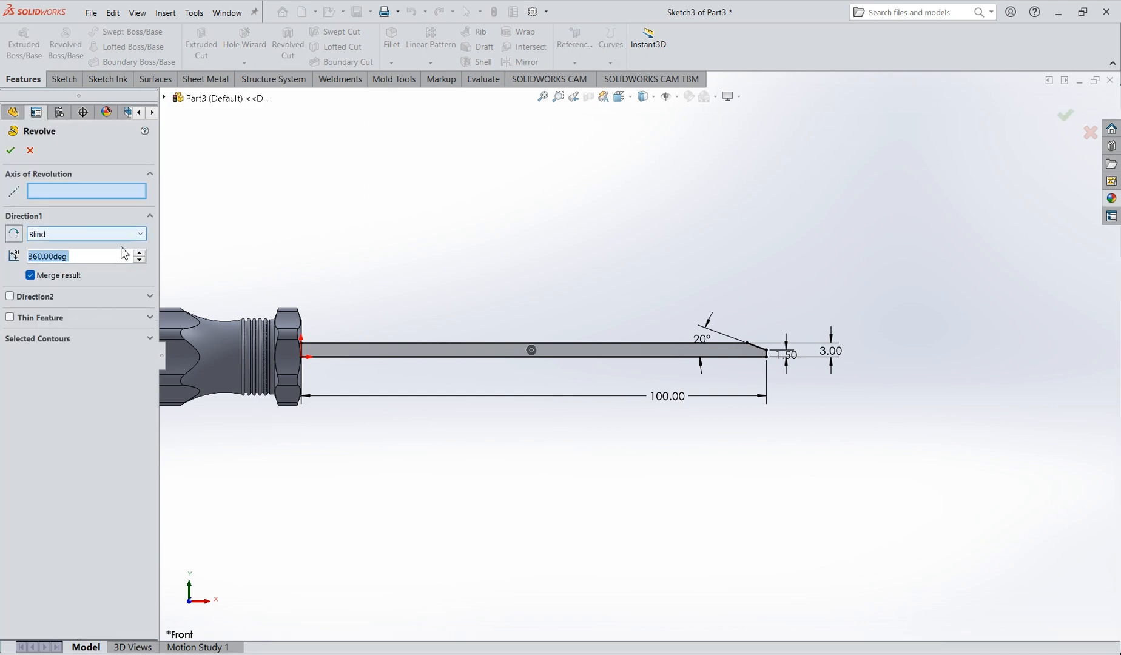
left_click(432, 363)
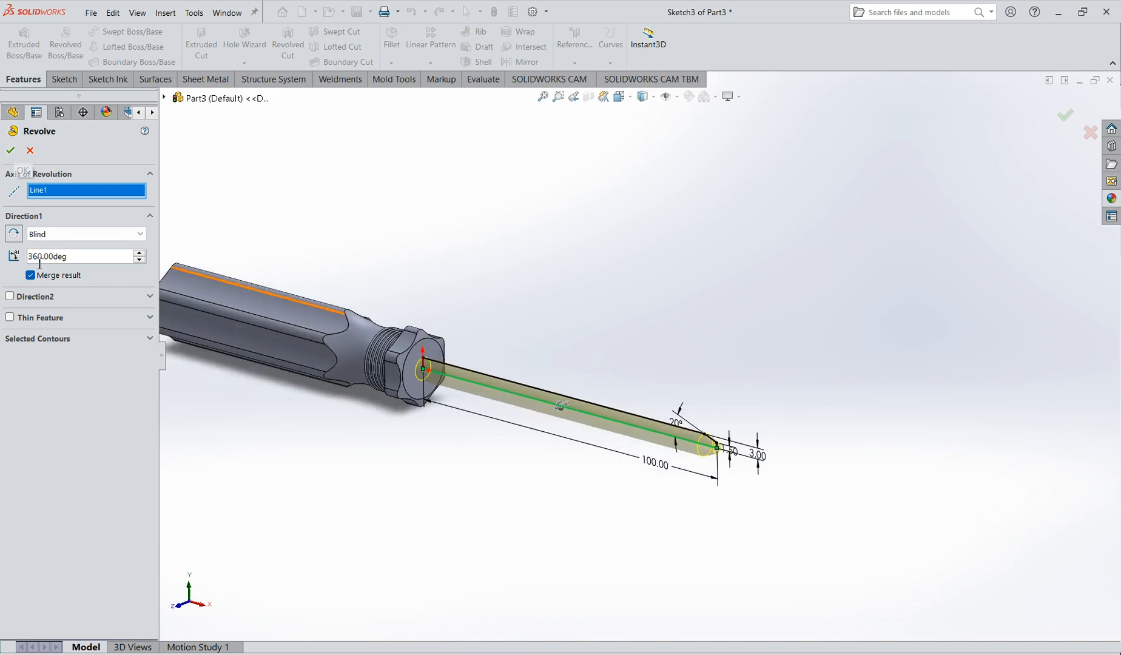
left_click(13, 152)
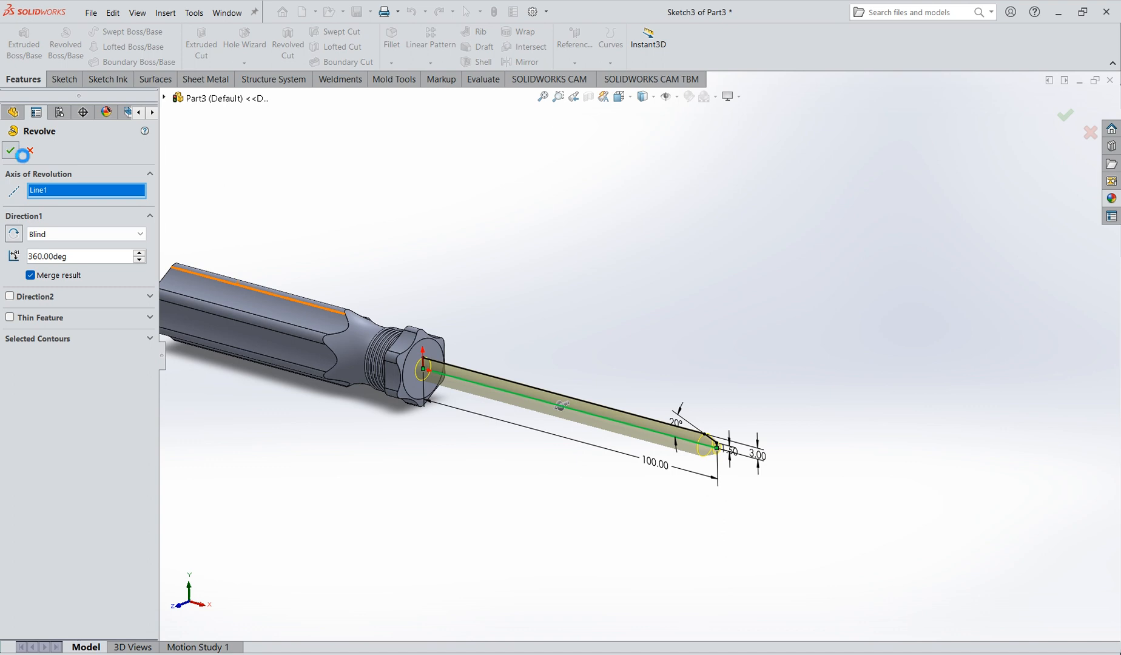
- Examine the revolved shank, its joint with the handle and its tapered tip
scroll(606, 427, "down", 5)
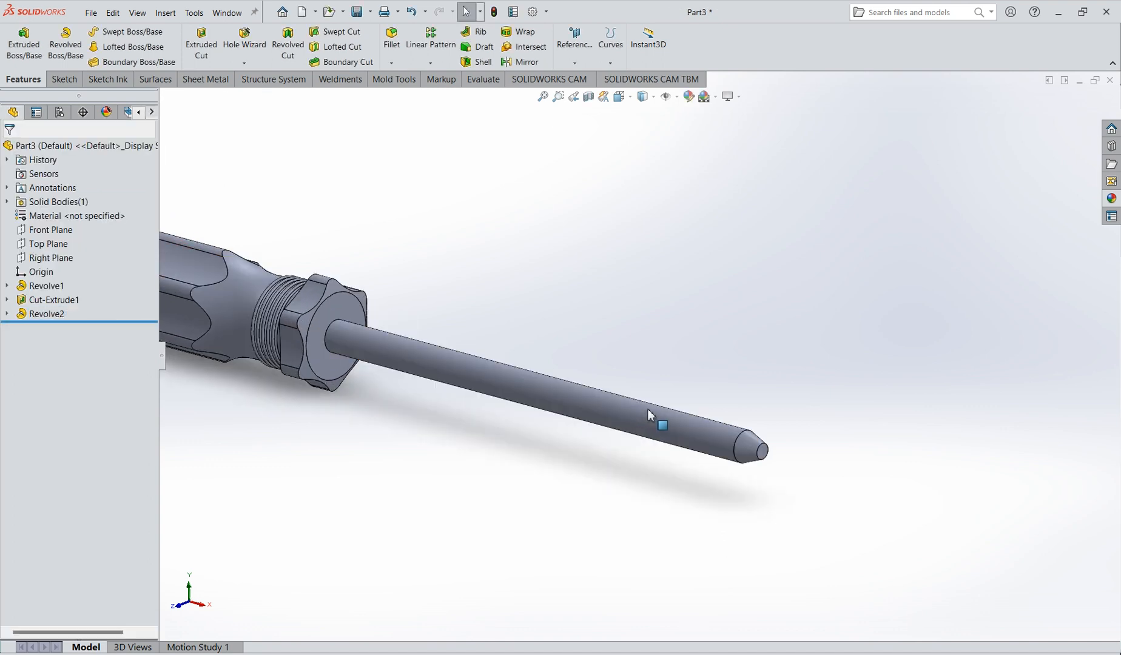
scroll(712, 402, "up", 4)
scroll(606, 387, "down", 2)
middle_click_drag(598, 383, 519, 369)
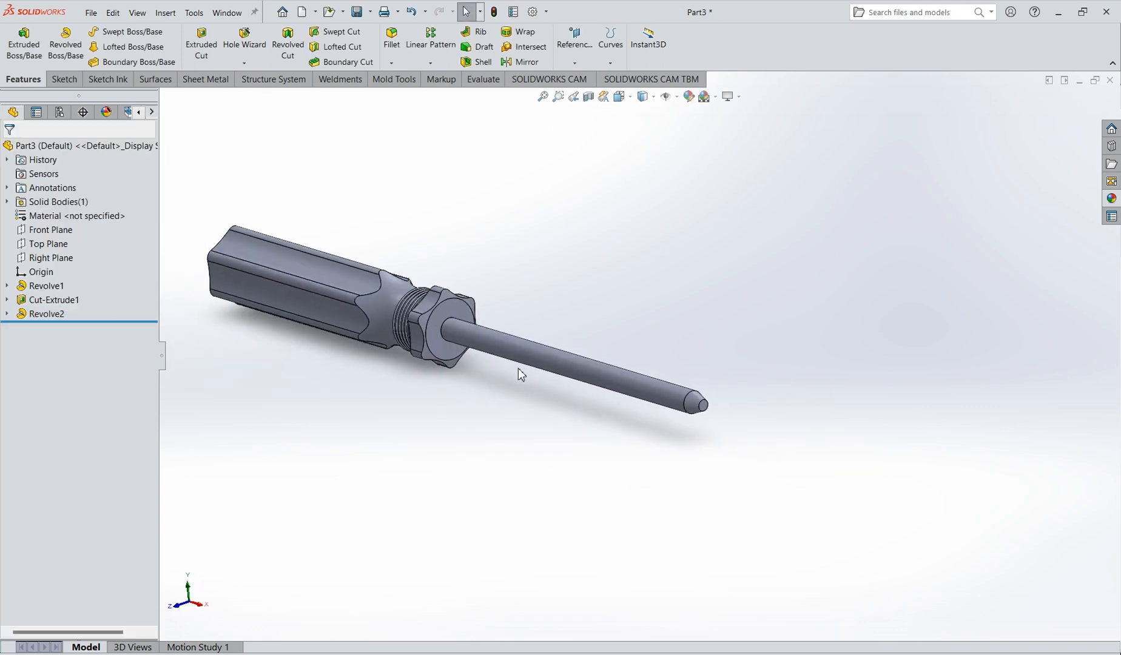
scroll(480, 344, "down", 3)
scroll(480, 343, "down", 1)
scroll(778, 425, "up", 5)
scroll(791, 381, "down", 6)
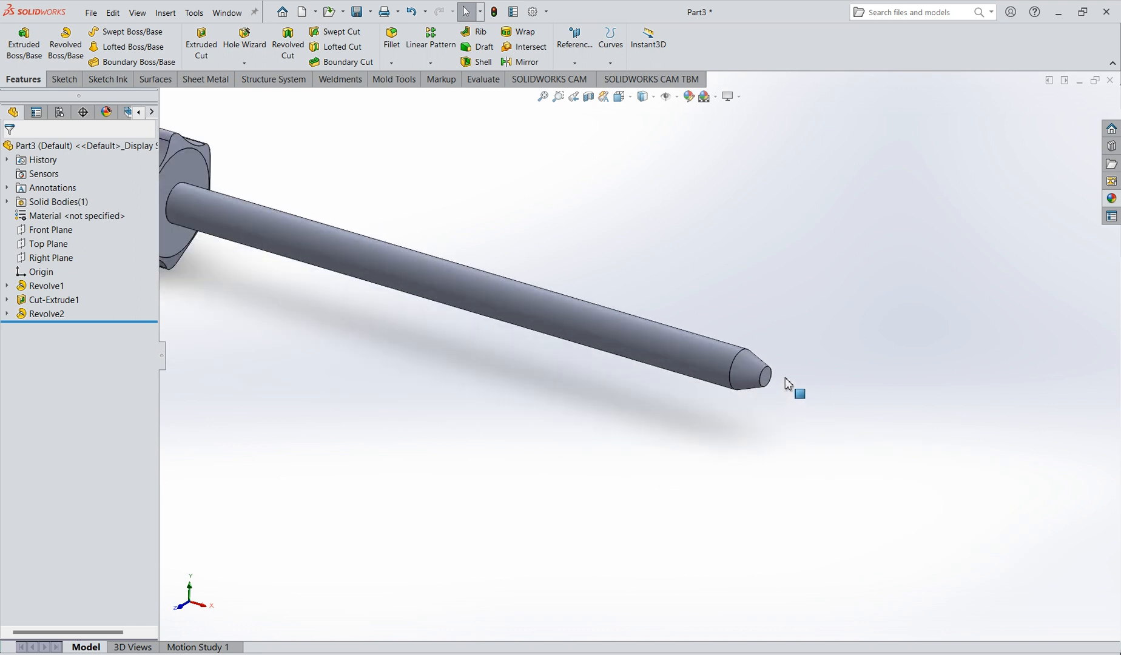
- Sketch a three-point arc of about 26 mm radius on the Front Plane, from the tip's end face to a point above the shank
left_click(47, 232)
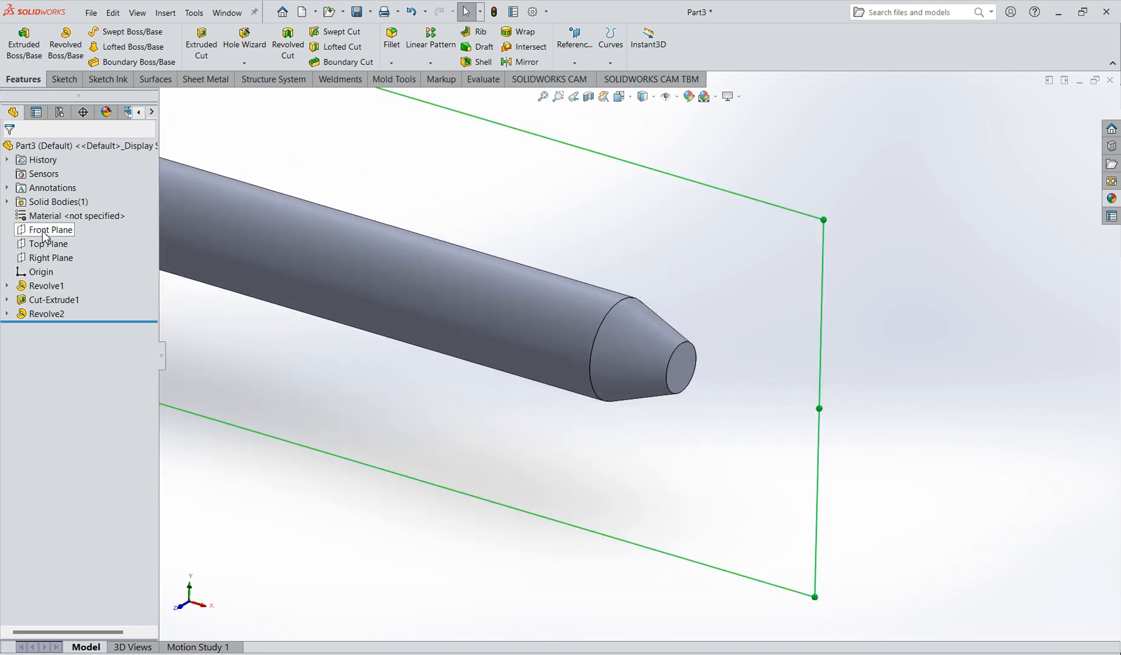
left_click(53, 214)
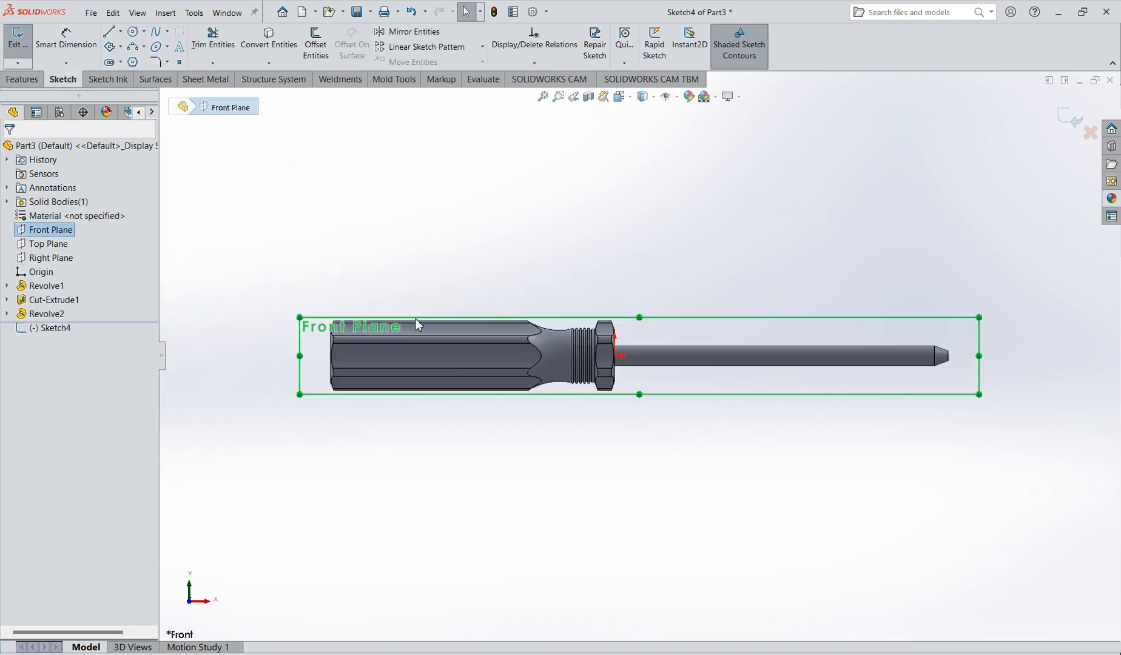
scroll(951, 376, "down", 5)
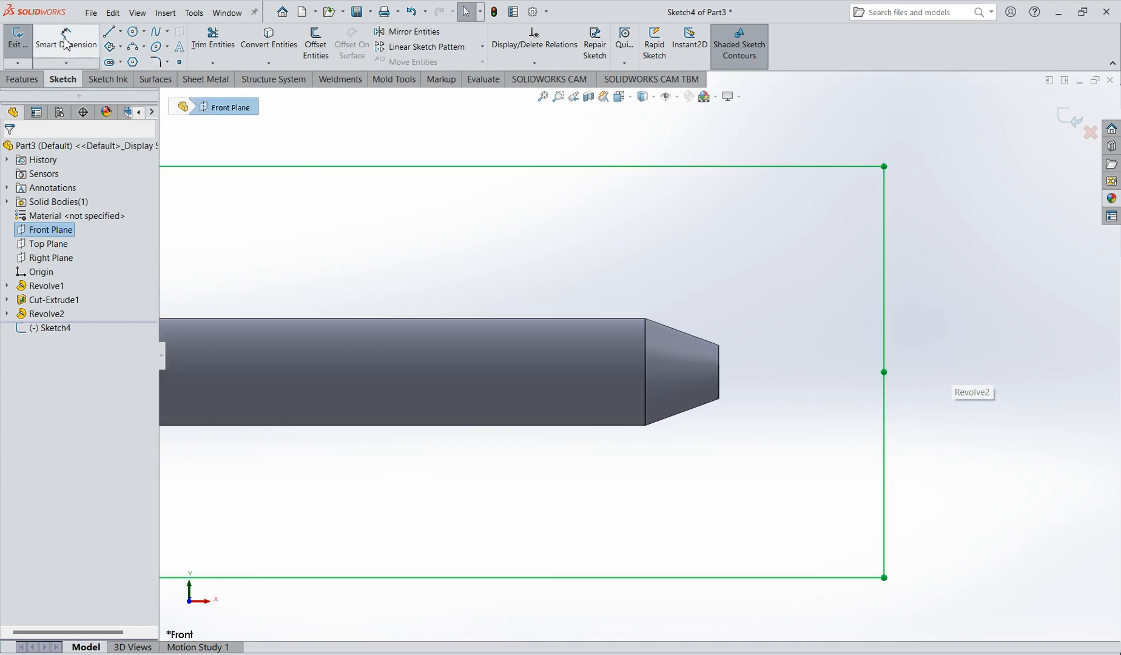
left_click(133, 48)
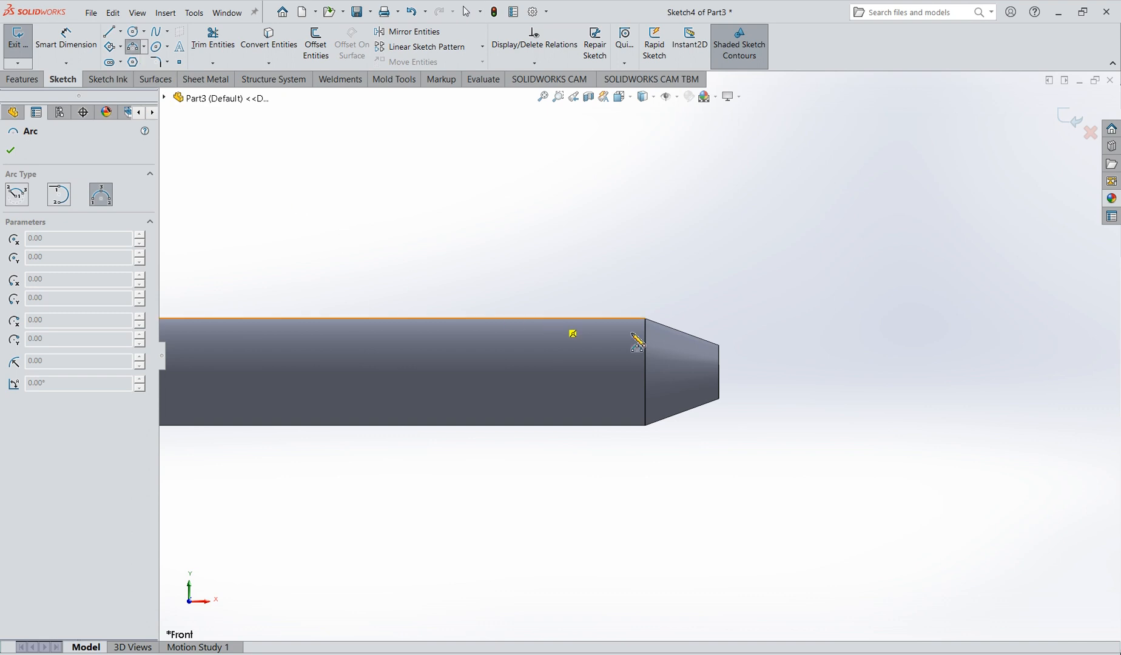
scroll(728, 358, "down", 2)
left_click(716, 384)
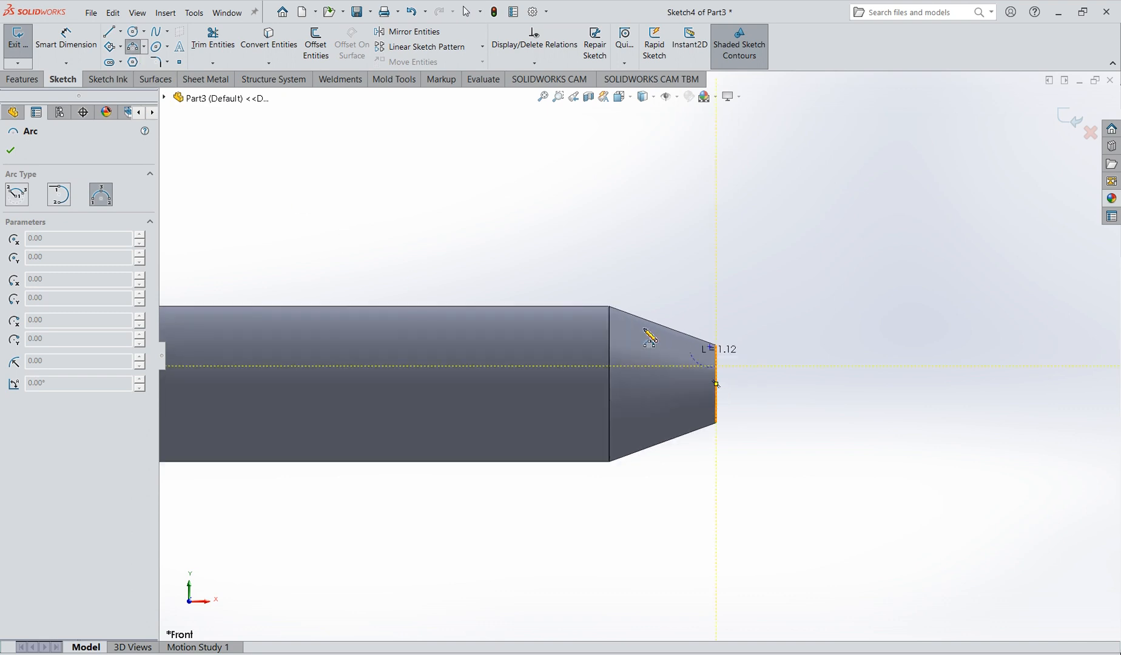
left_click(399, 153)
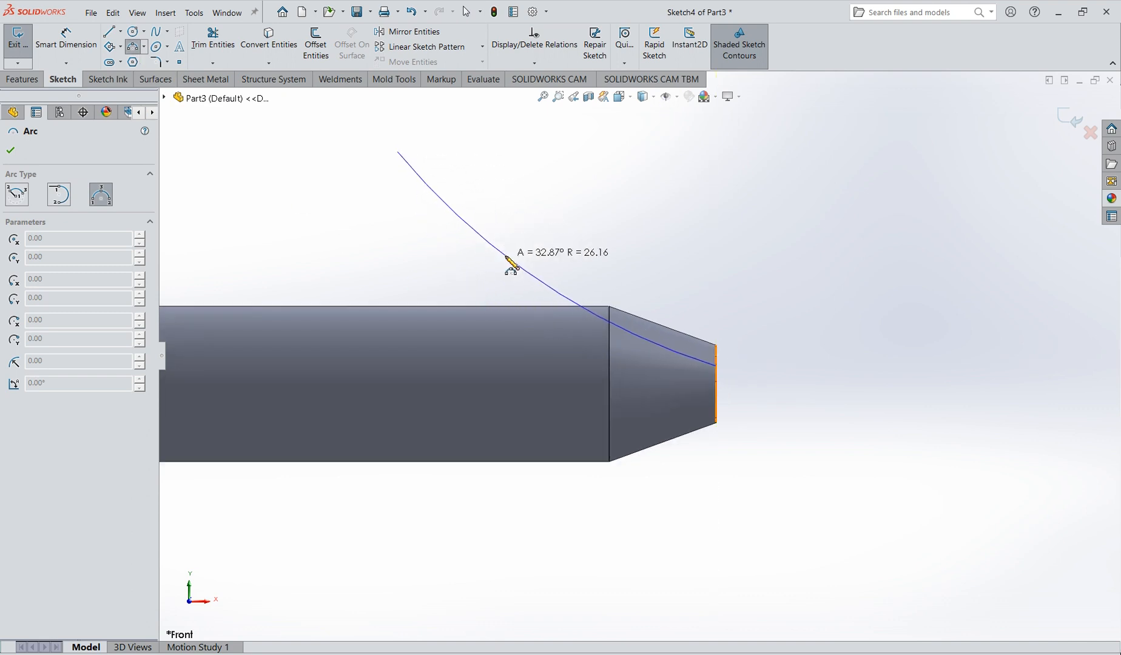
left_click(508, 258)
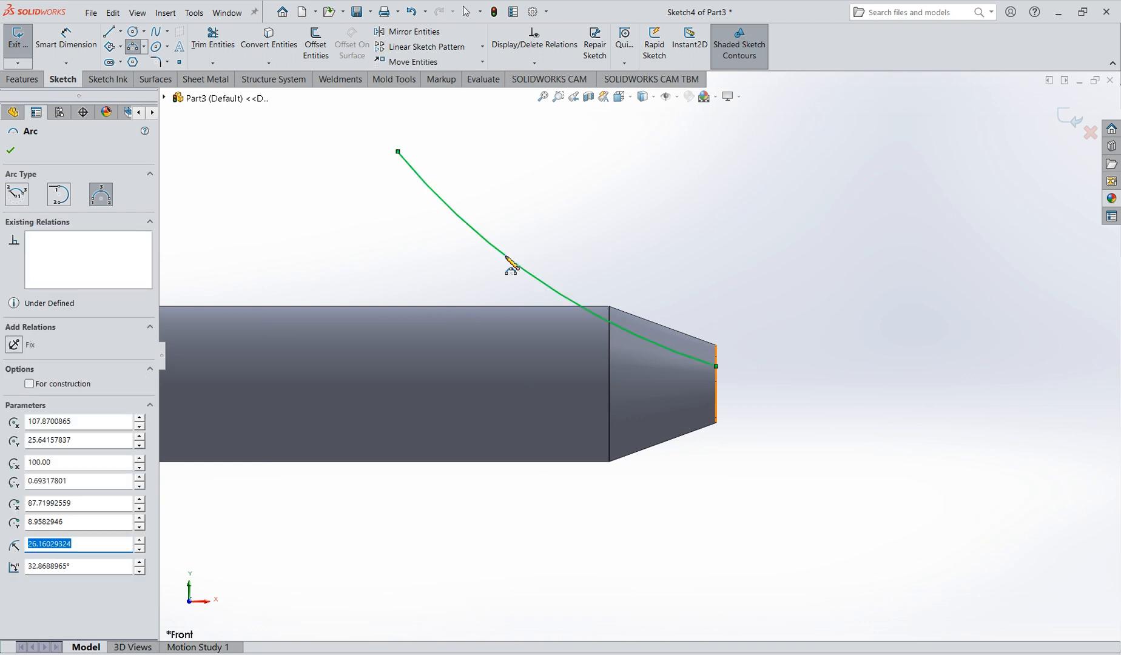
- Dimension the arc's radius as 25 mm
left_click(66, 37)
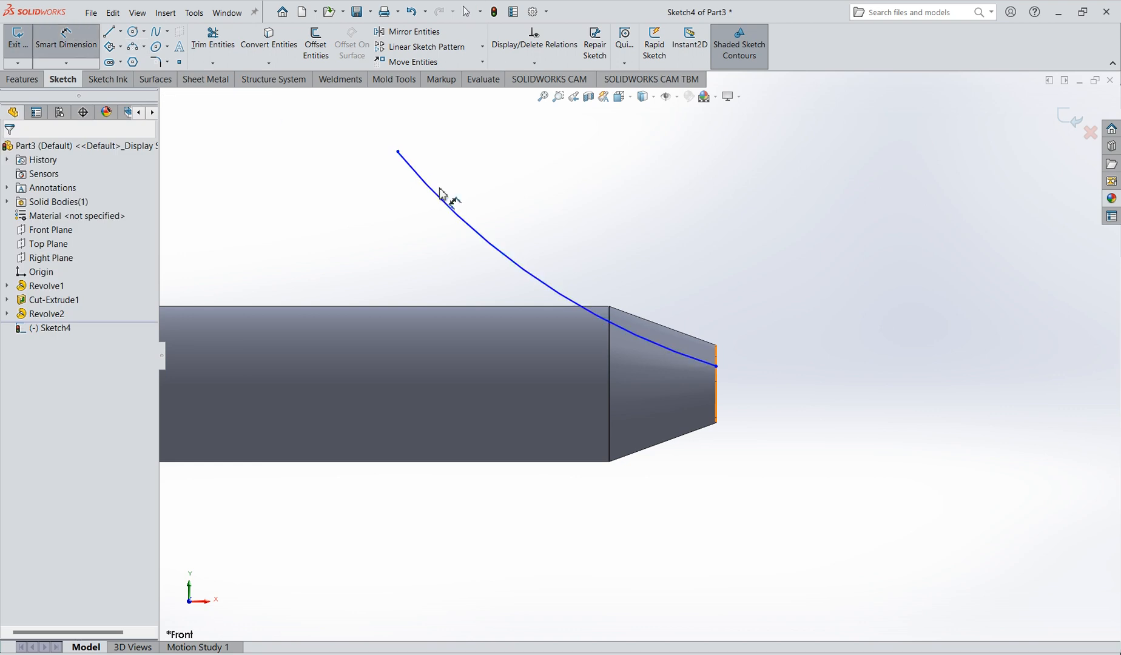
left_click(592, 182)
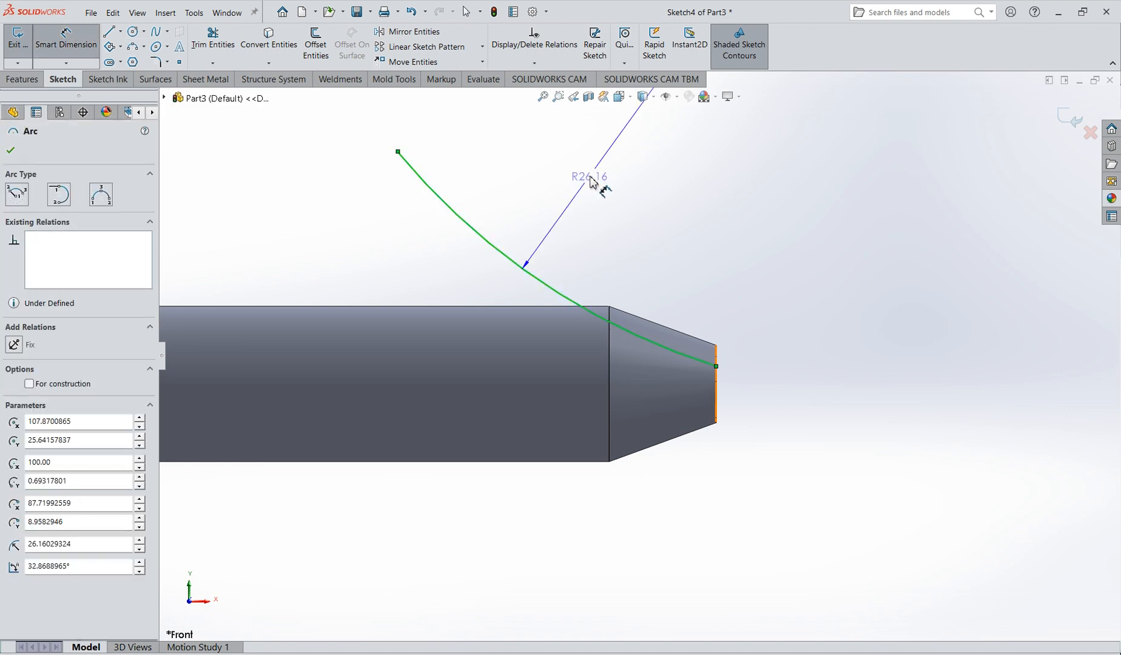
left_click(610, 219)
type("25")
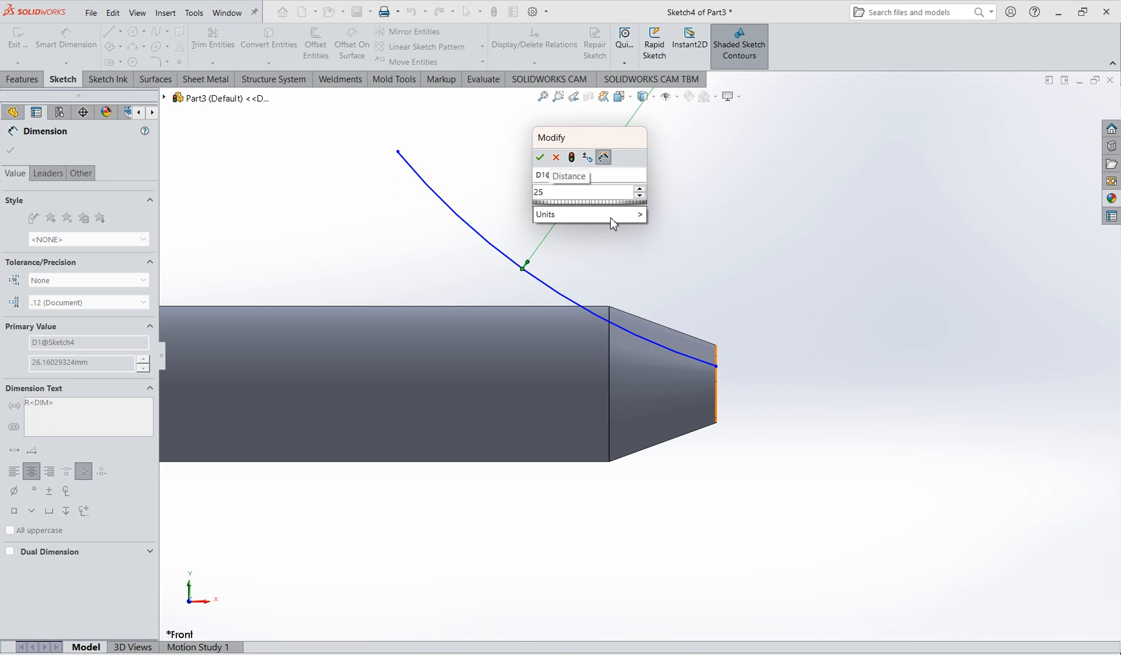
key("Return")
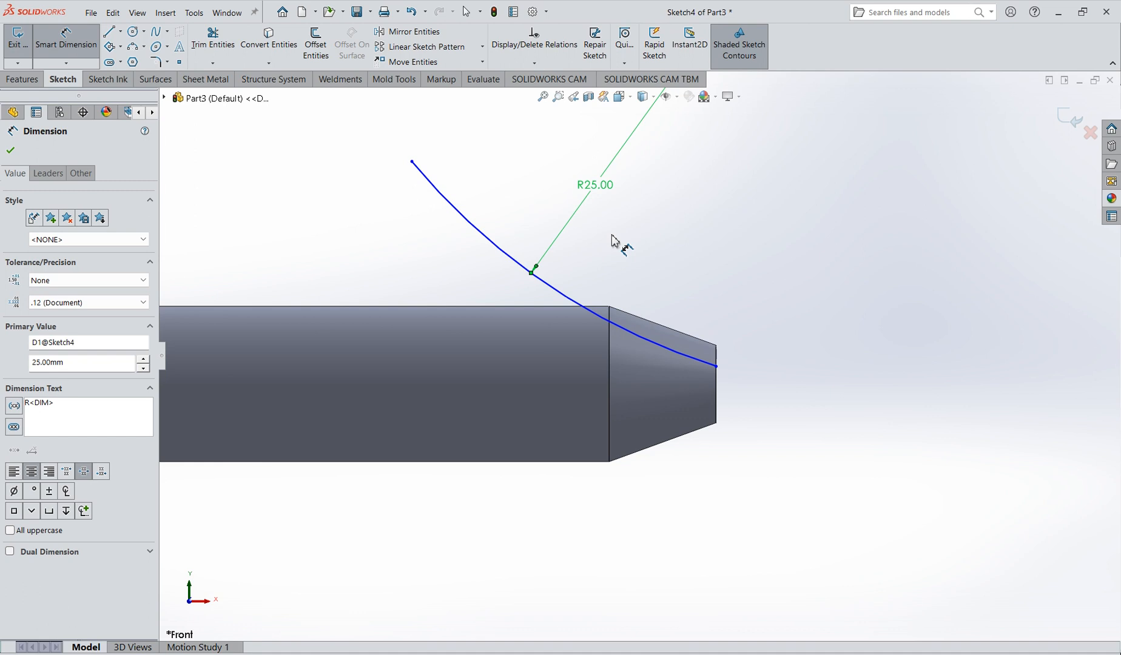
- Dimension the horizontal distance between the arc's endpoint on the tip face and the arc's centre as 2 mm
left_click(717, 367)
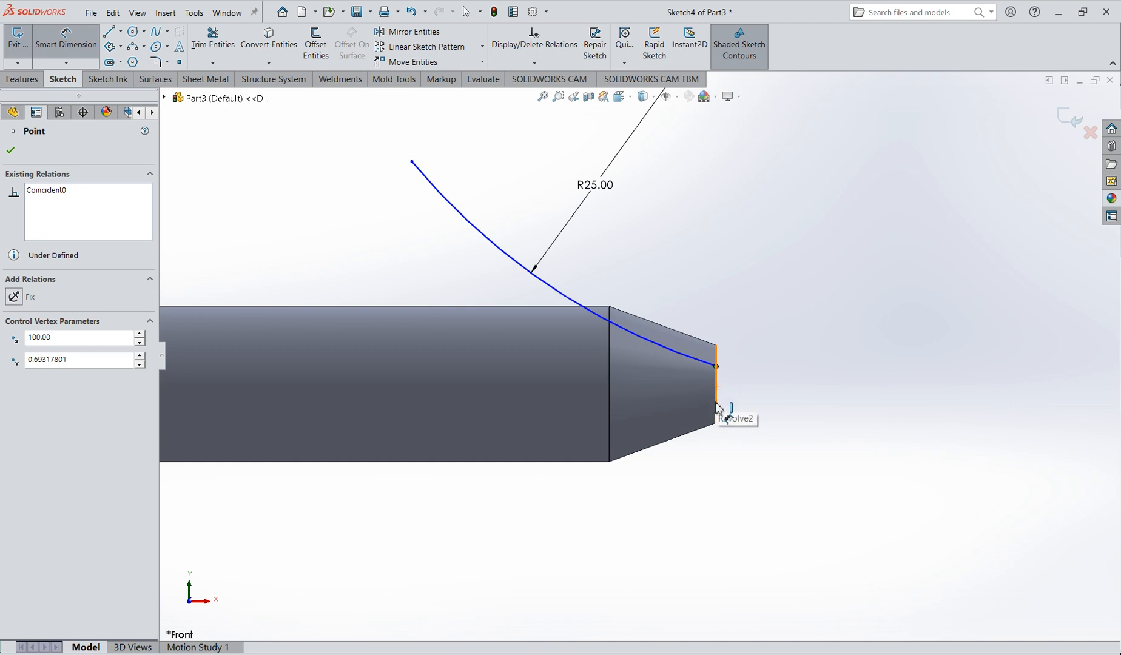
scroll(707, 394, "up", 3)
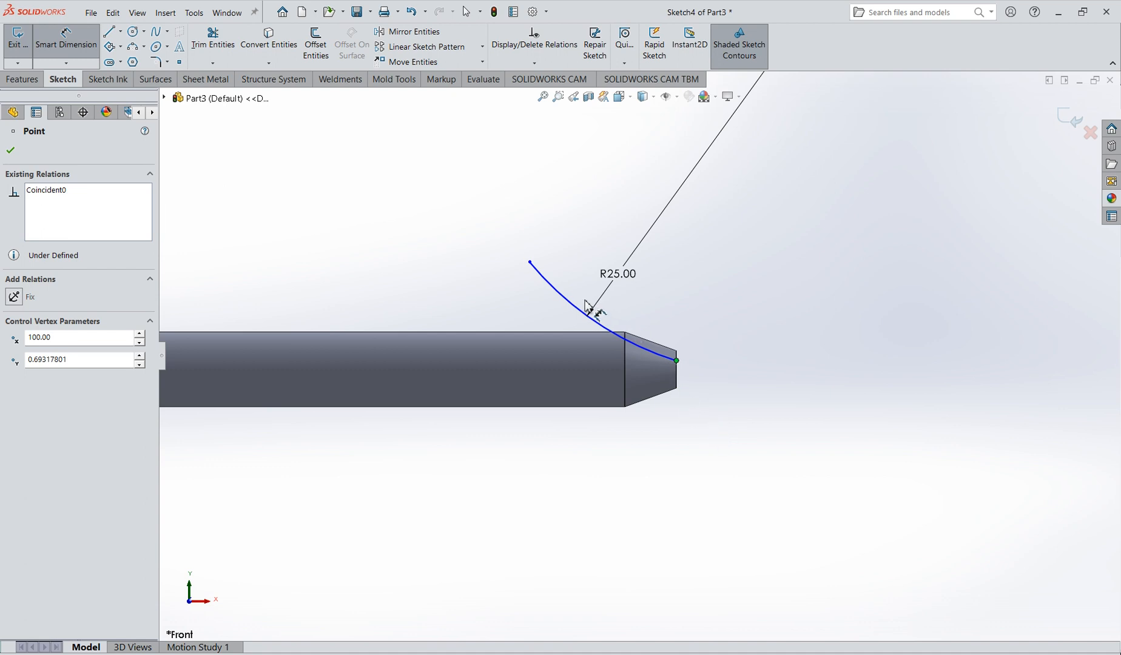
scroll(709, 217, "up", 2)
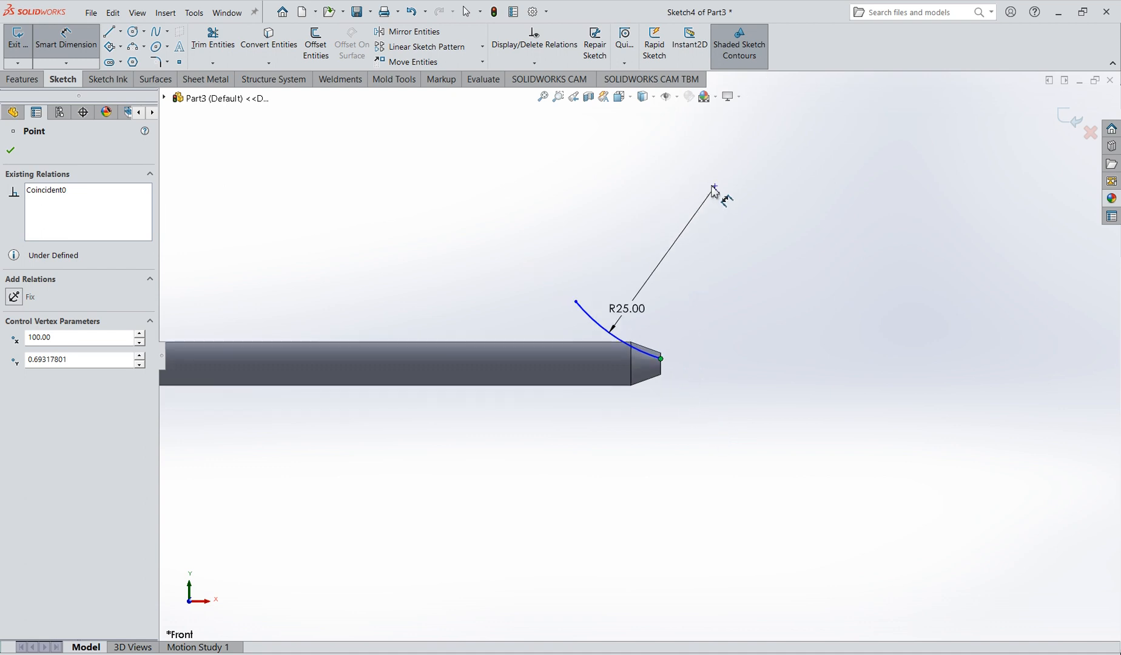
left_click(715, 187)
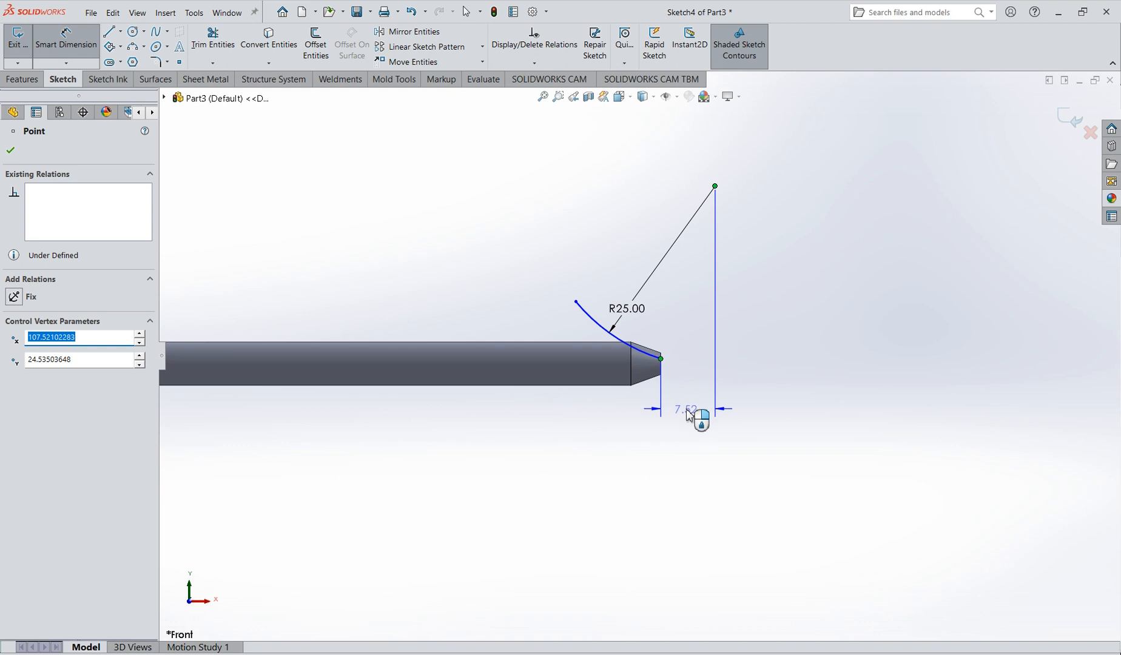
left_click(688, 410)
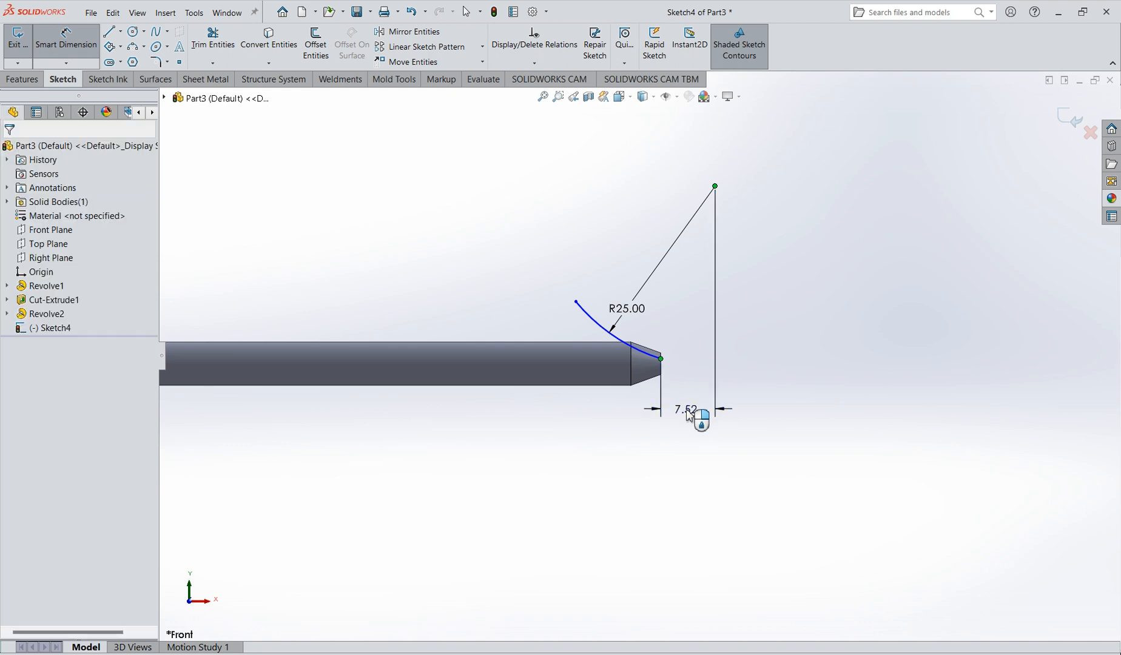
type("2")
key("Return")
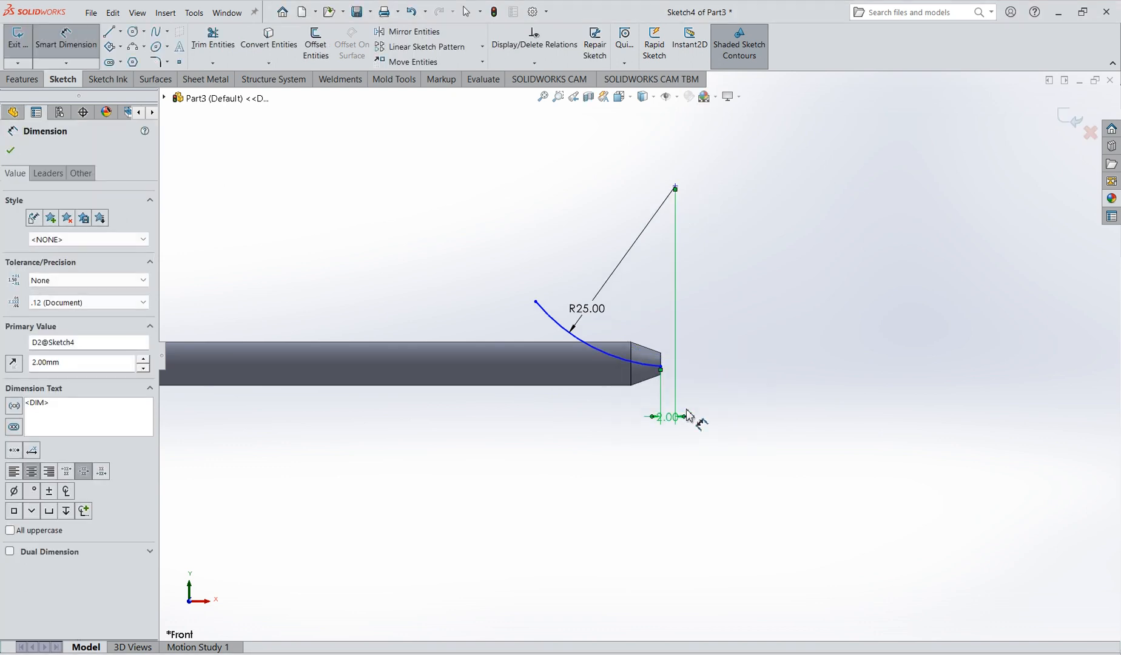
- Move the arc upward so that its endpoint on the tip face lies above the shank's axis
scroll(648, 365, "down", 3)
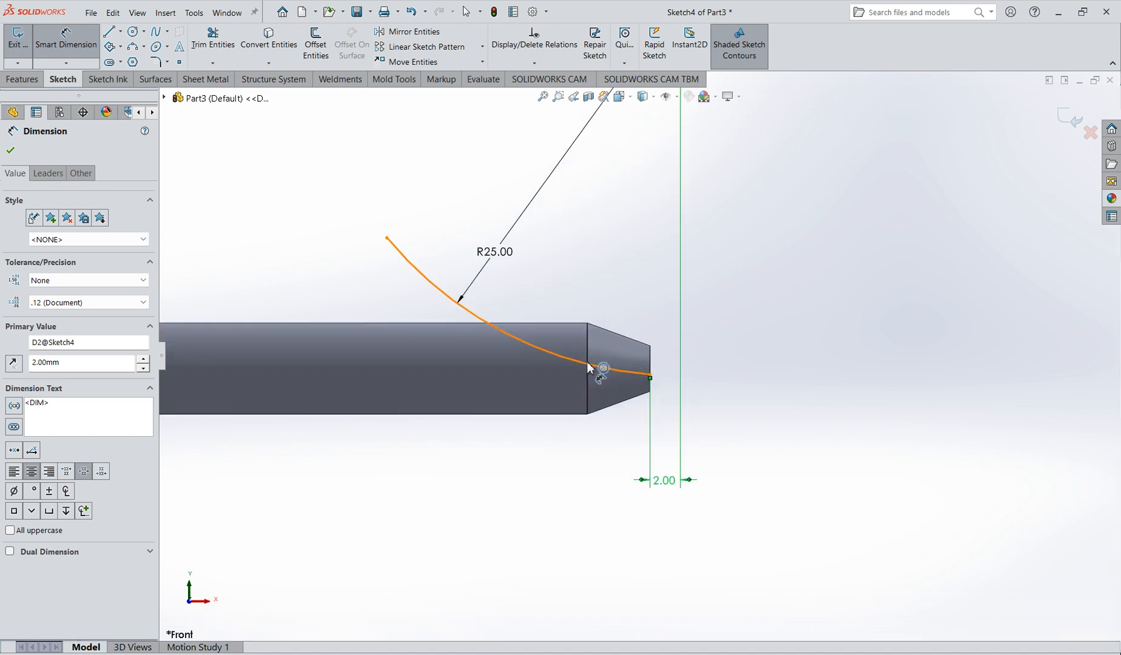
key("Escape")
left_click_drag(386, 240, 386, 216)
- Dimension the arc's endpoint on the tip face 0.5 mm vertically from the origin and close the sketch
left_click(65, 38)
scroll(652, 364, "down", 2)
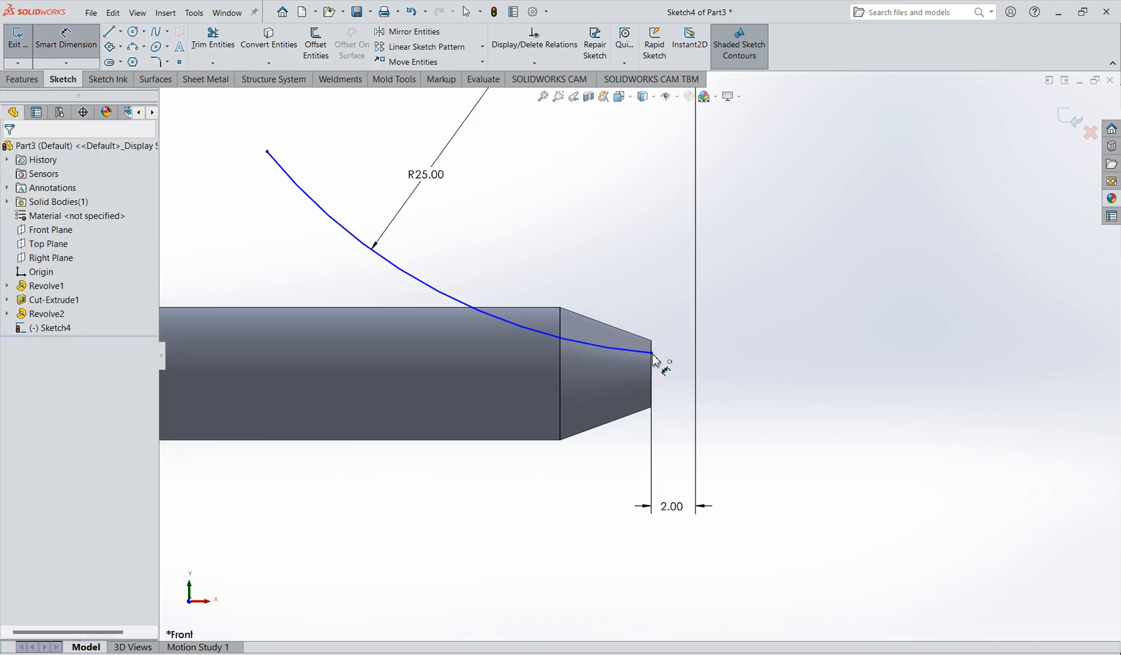
left_click(653, 355)
scroll(607, 395, "up", 4)
scroll(485, 406, "down", 2)
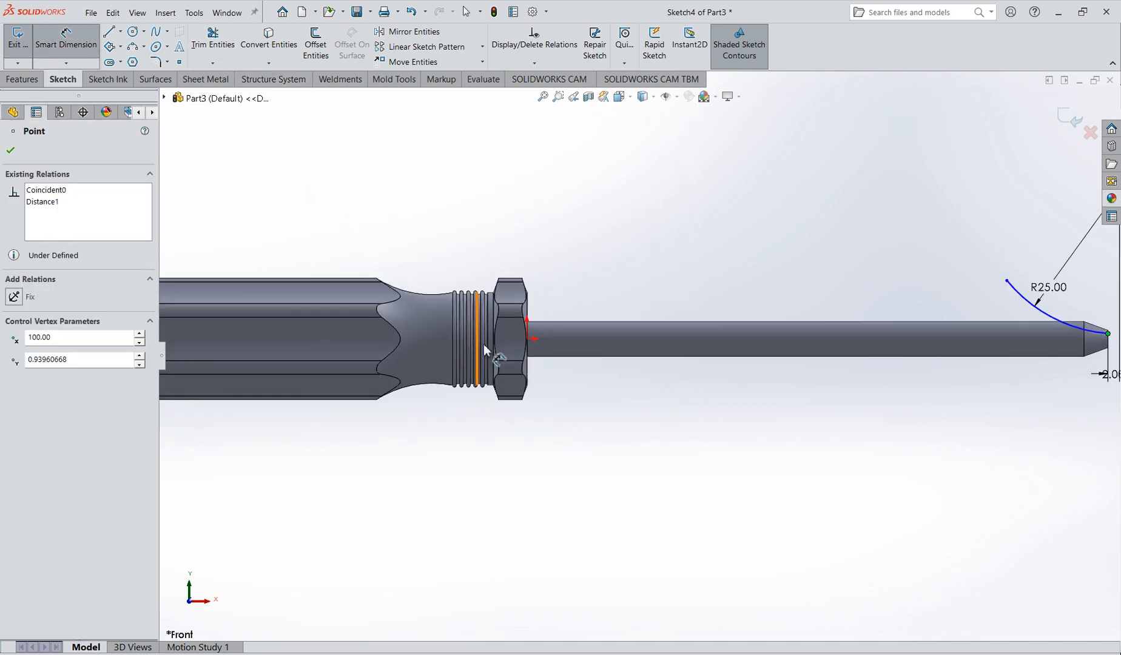
left_click(527, 342)
scroll(800, 366, "up", 4)
scroll(817, 354, "down", 4)
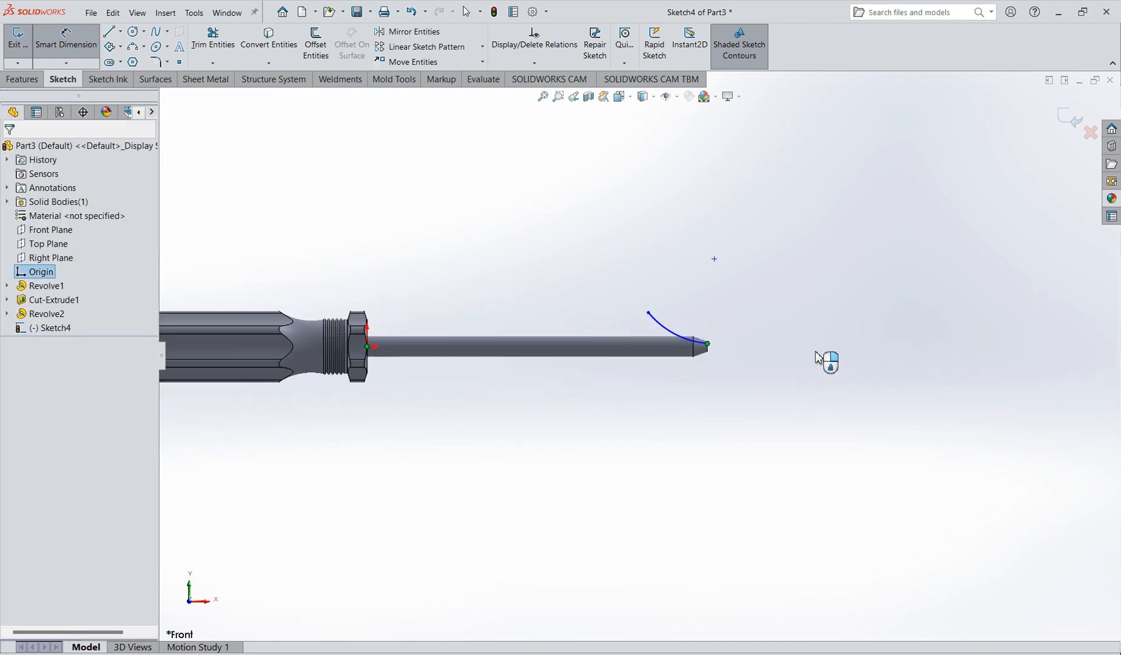
scroll(325, 353, "up", 5)
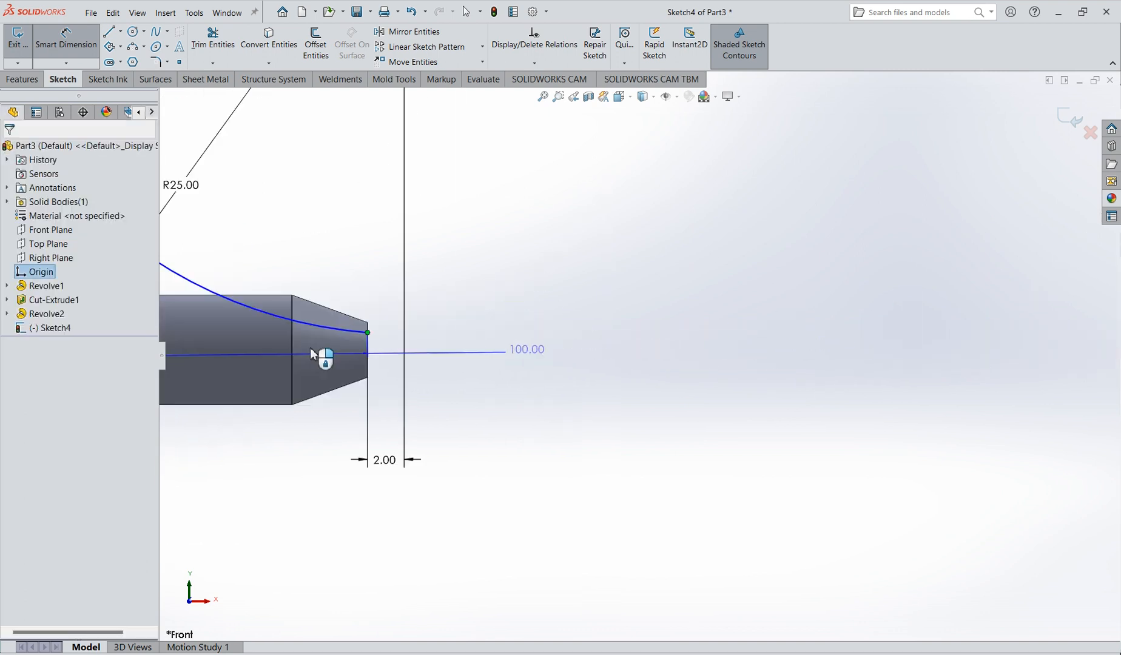
scroll(592, 344, "down", 3)
left_click(798, 335)
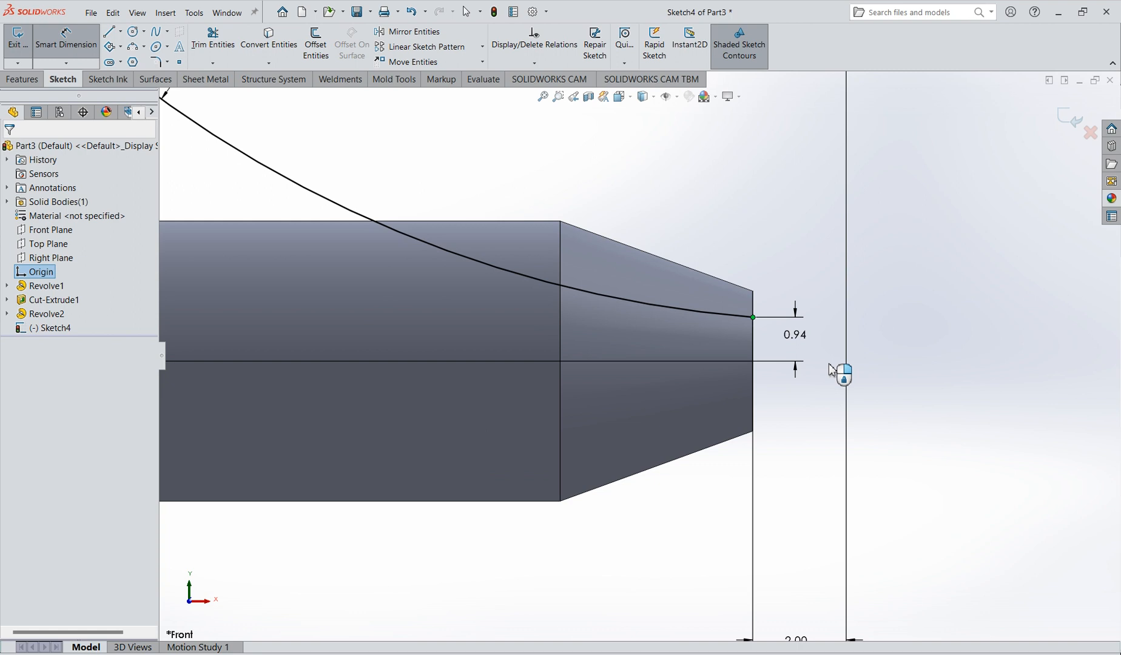
type("1")
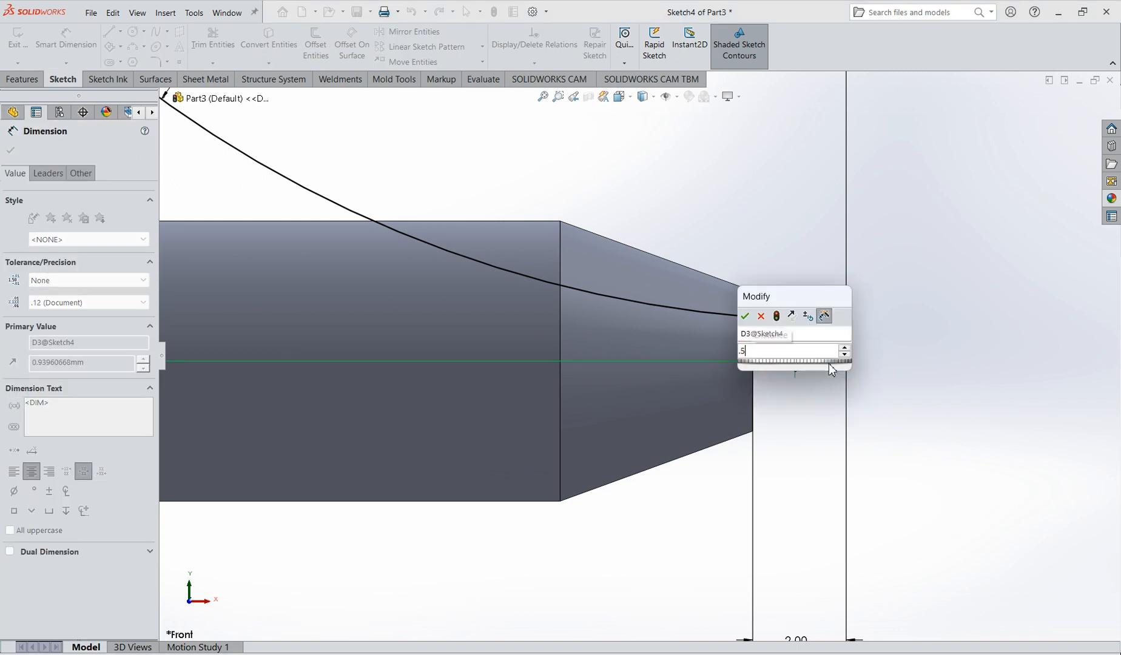
key("Return")
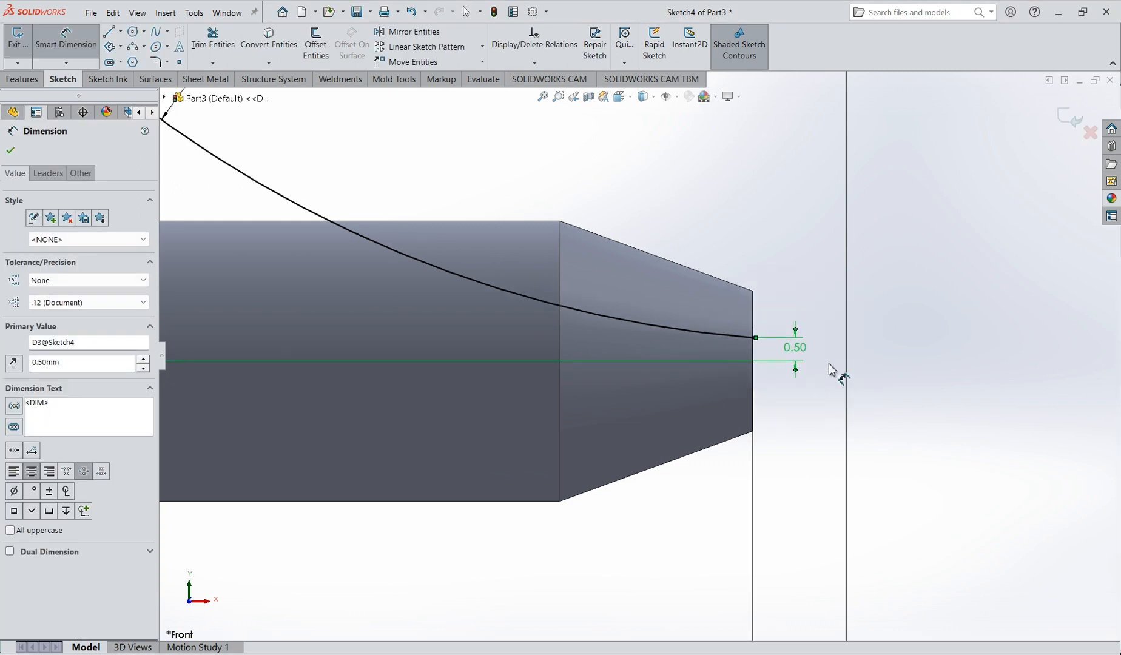
scroll(640, 356, "up", 5)
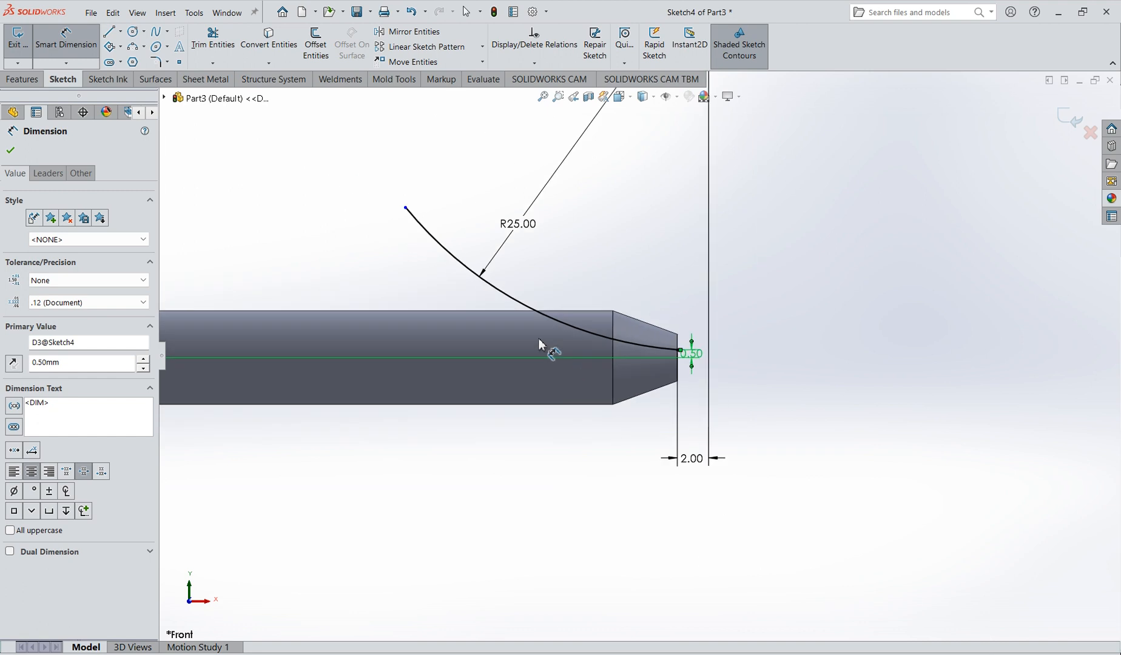
left_click(10, 152)
scroll(514, 357, "up", 4)
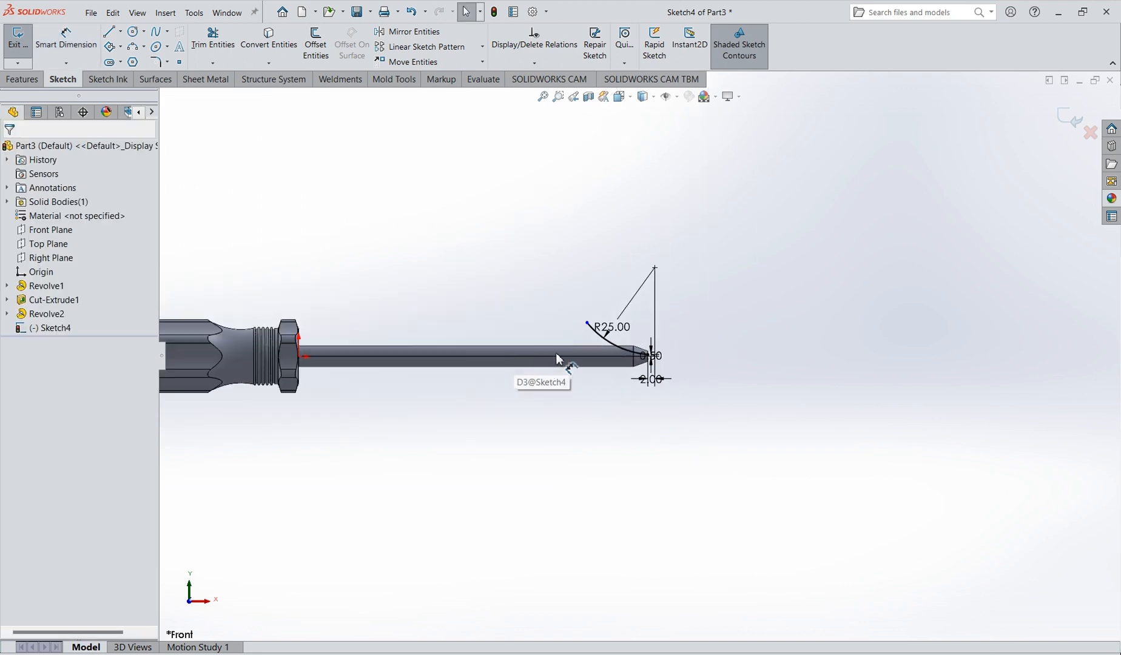
scroll(583, 342, "down", 2)
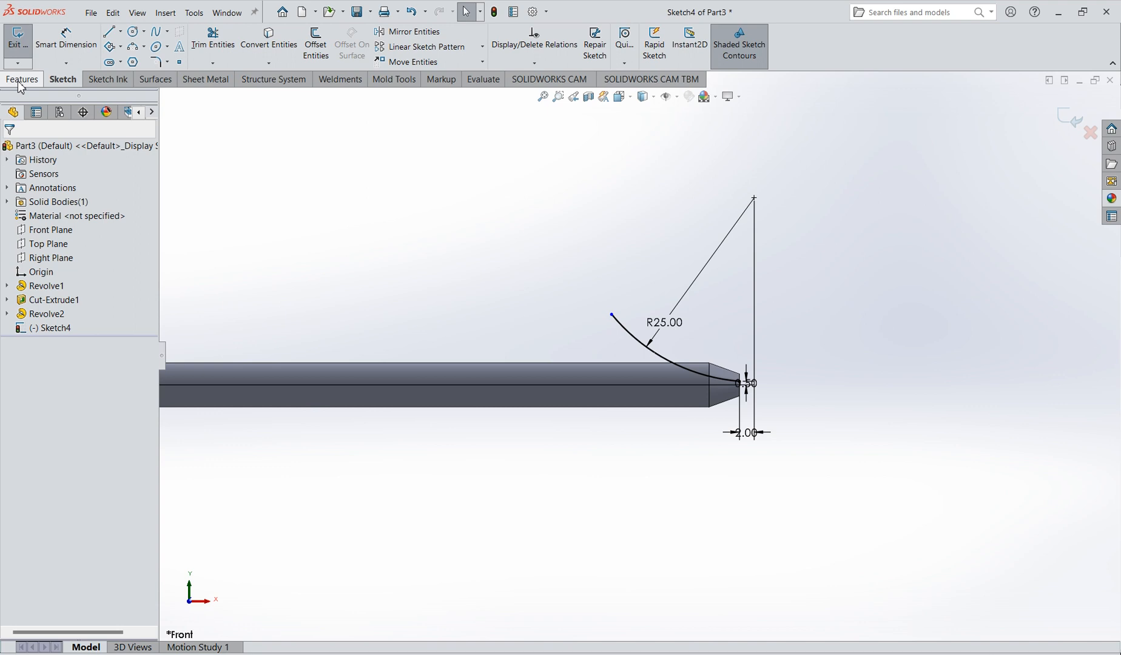
left_click(18, 37)
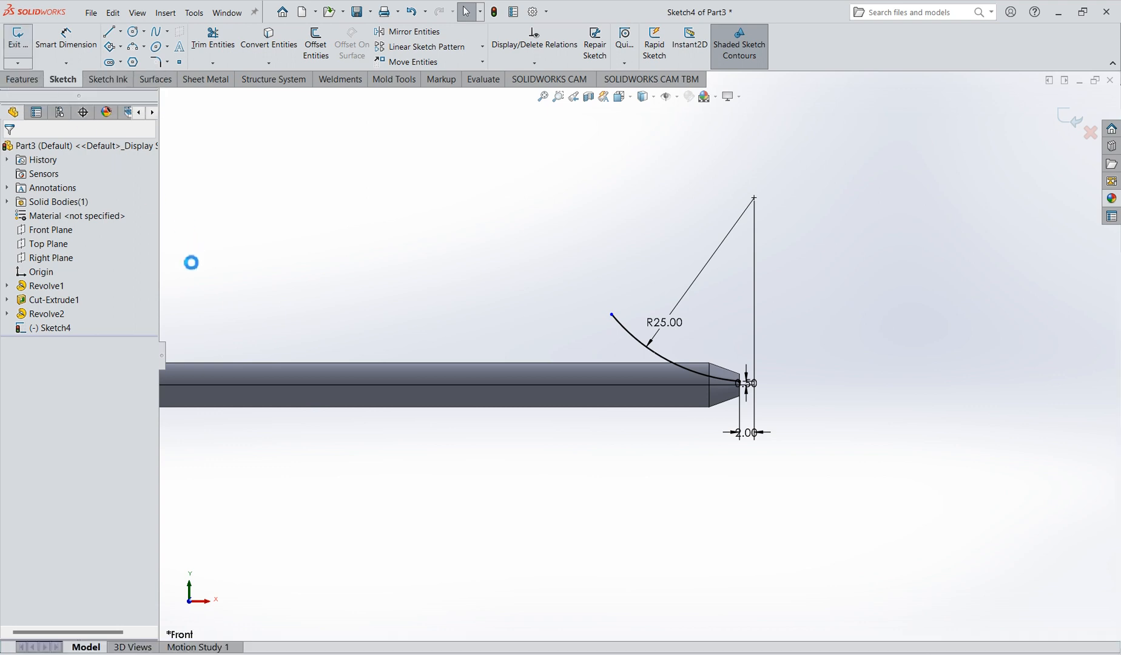
- On the tip's end face, sketch a four-sided polygon centred 3 mm above the origin with its lower corner on the arc's endpoint
middle_click_drag(658, 400, 698, 388)
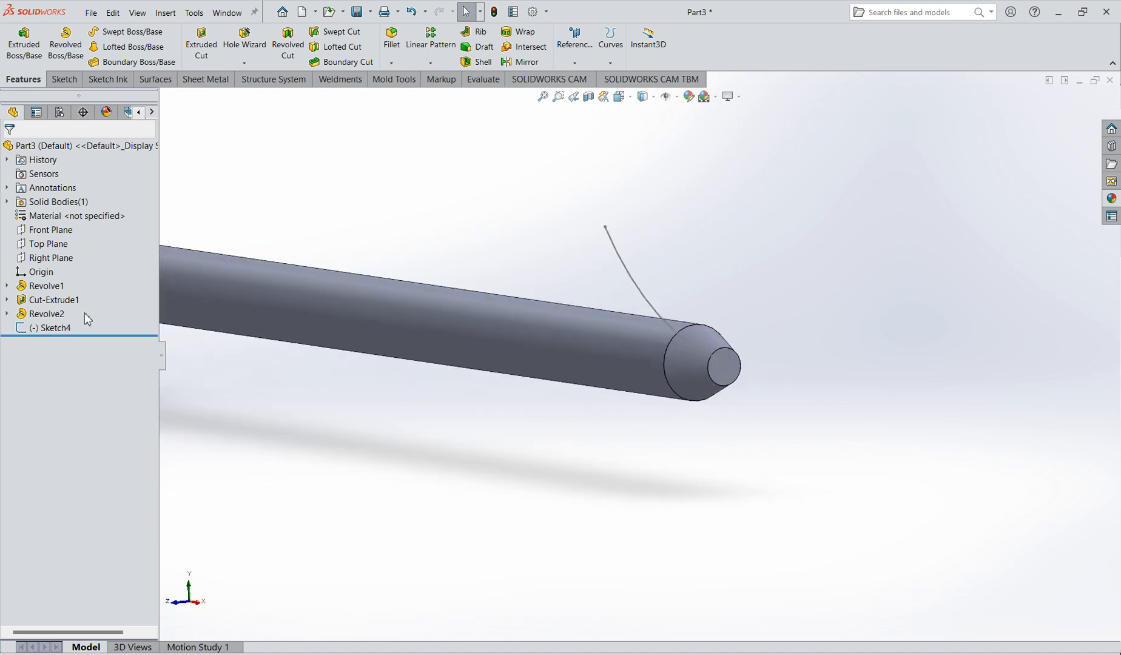
scroll(700, 388, "down", 3)
left_click(679, 394)
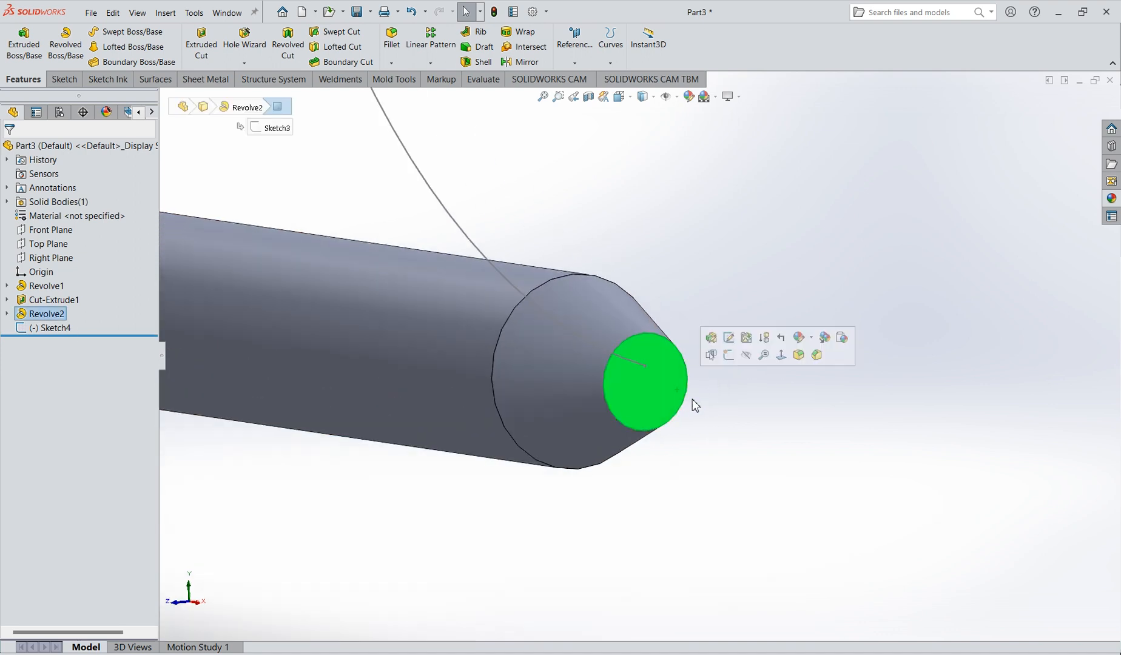
left_click(731, 358)
scroll(646, 350, "up", 4)
left_click(450, 158)
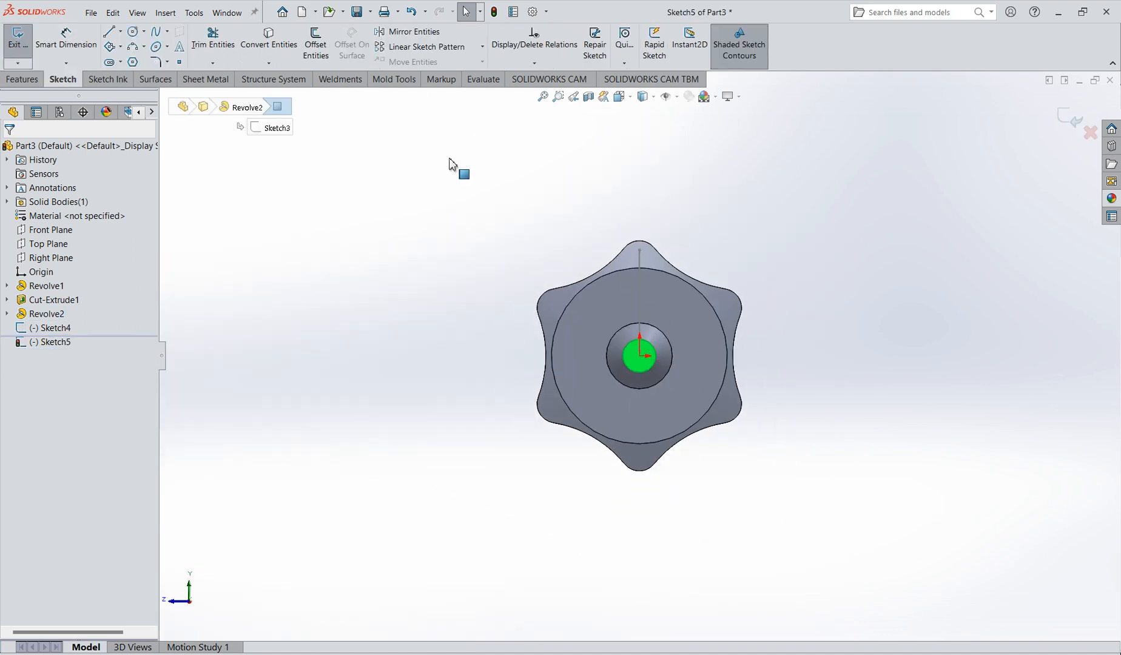
left_click(135, 63)
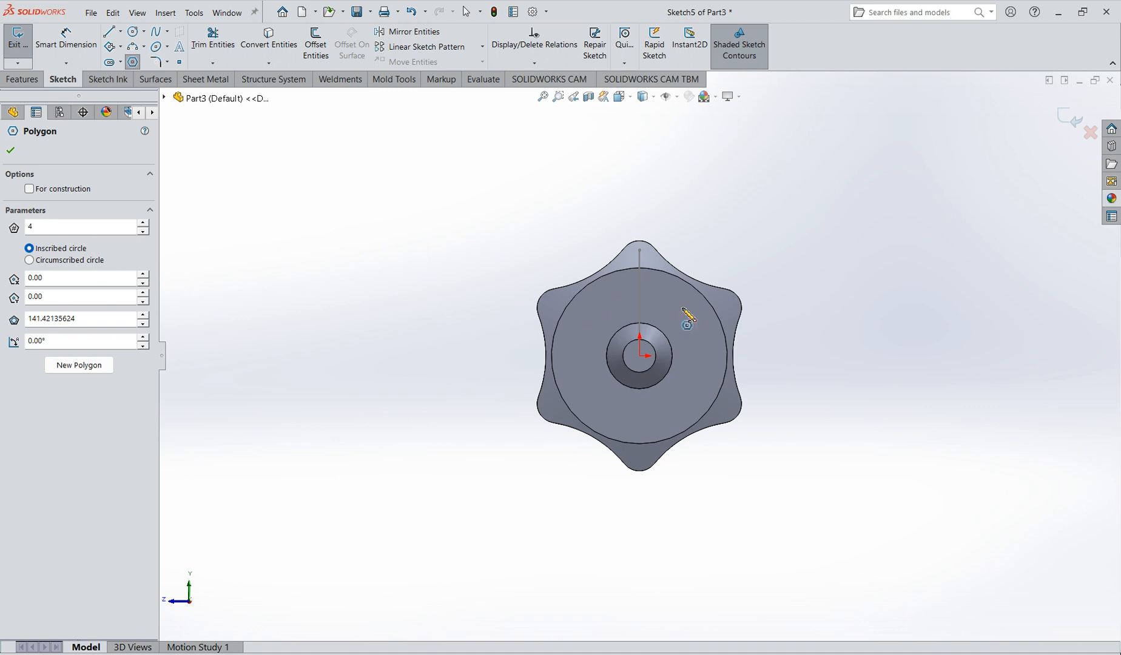
scroll(686, 312, "down", 5)
scroll(515, 360, "down", 5)
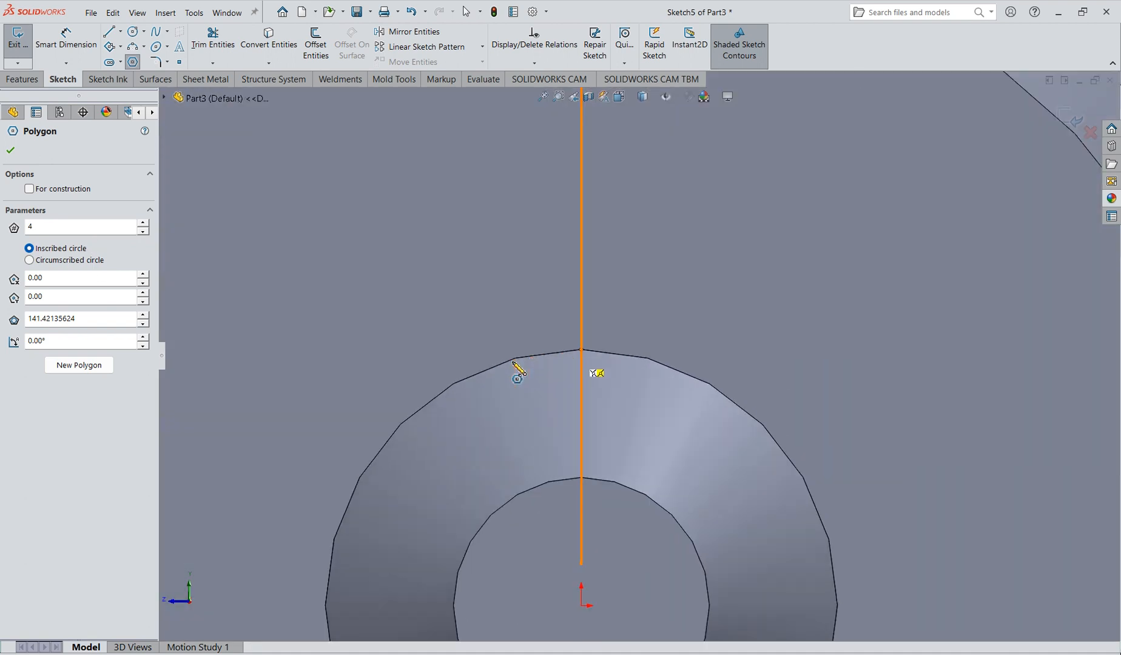
left_click(581, 351)
scroll(638, 358, "up", 5)
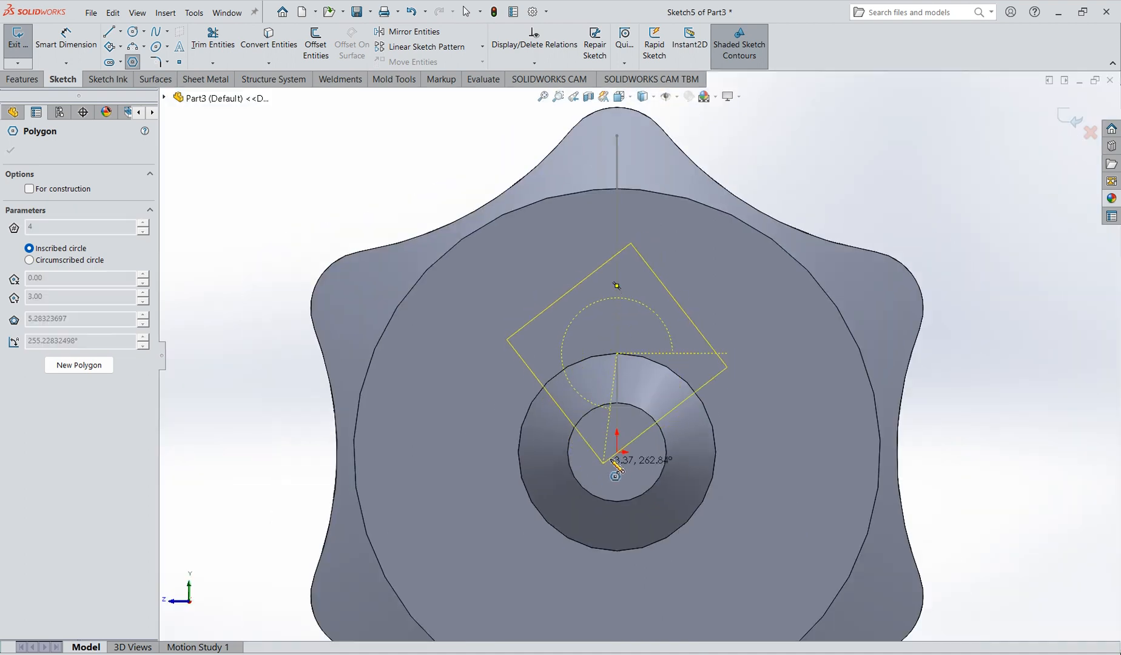
scroll(620, 437, "down", 5)
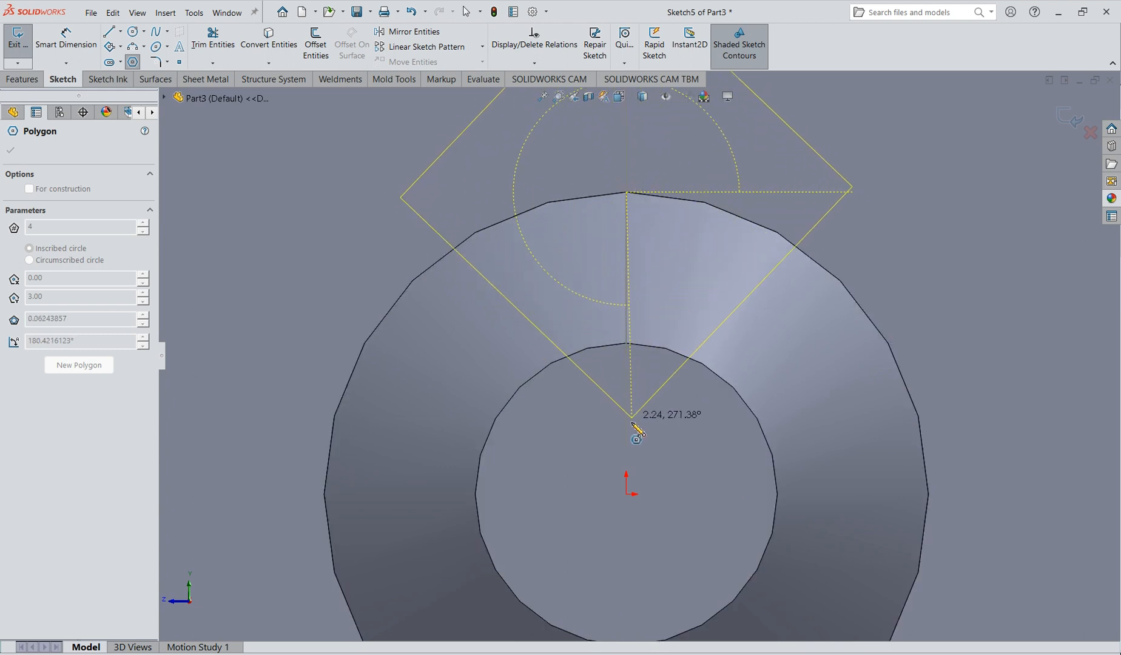
left_click(627, 439)
scroll(591, 338, "up", 5)
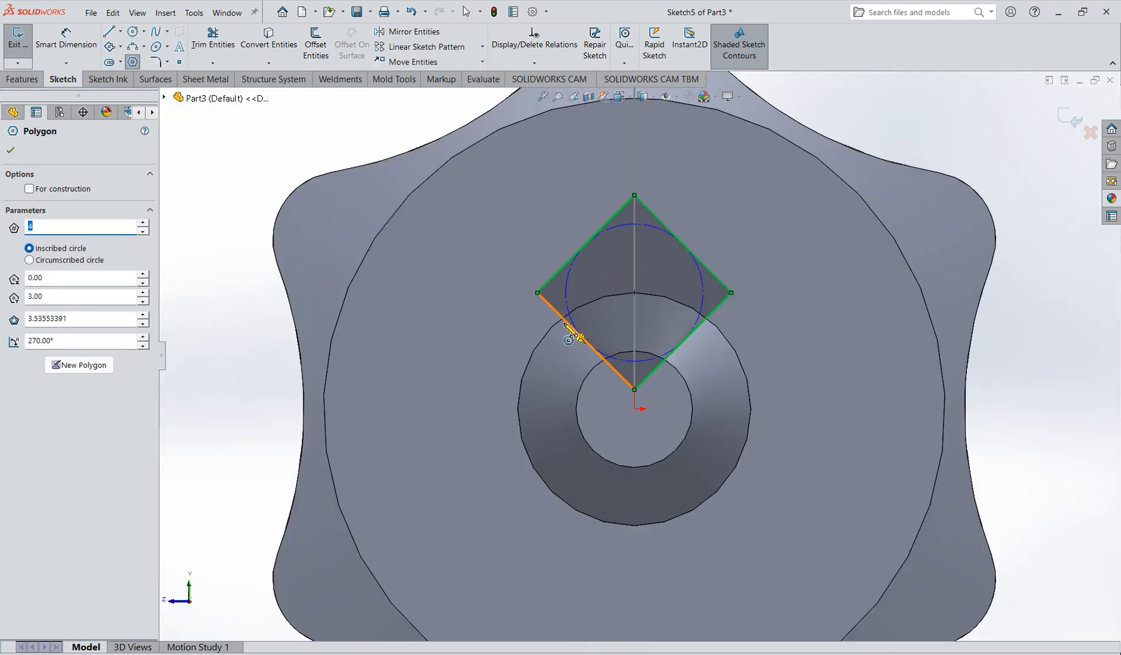
key("Escape")
scroll(563, 323, "up", 1)
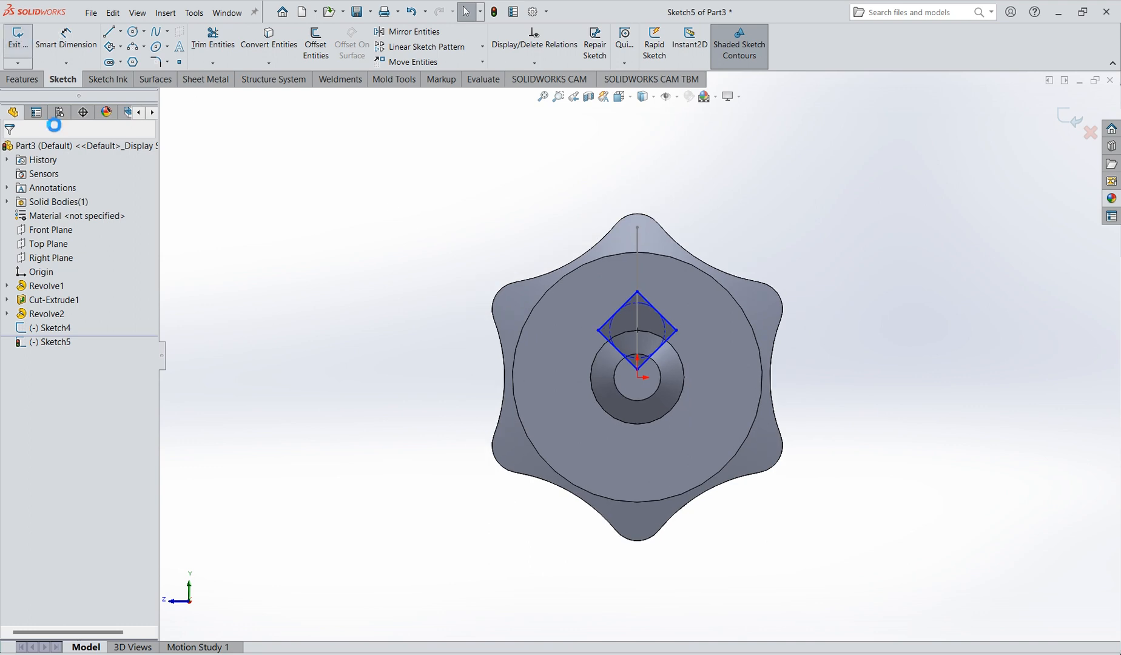
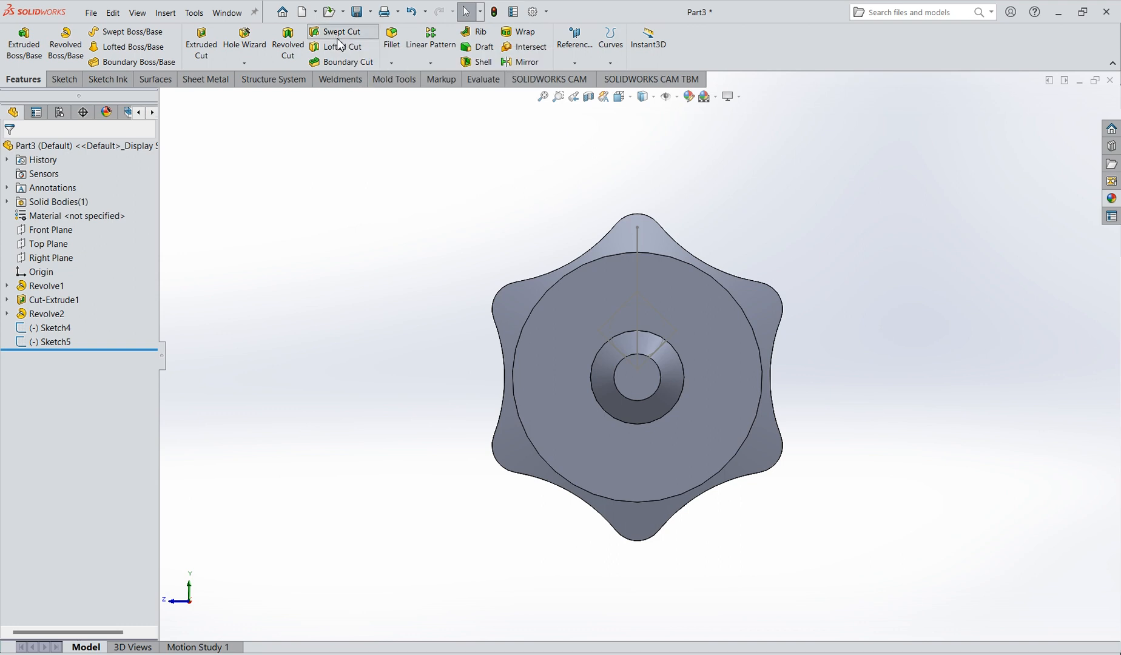
- Create a swept cut through the shank's tip using the square polygon as profile and the 25 mm arc as path
middle_click_drag(698, 401, 838, 437)
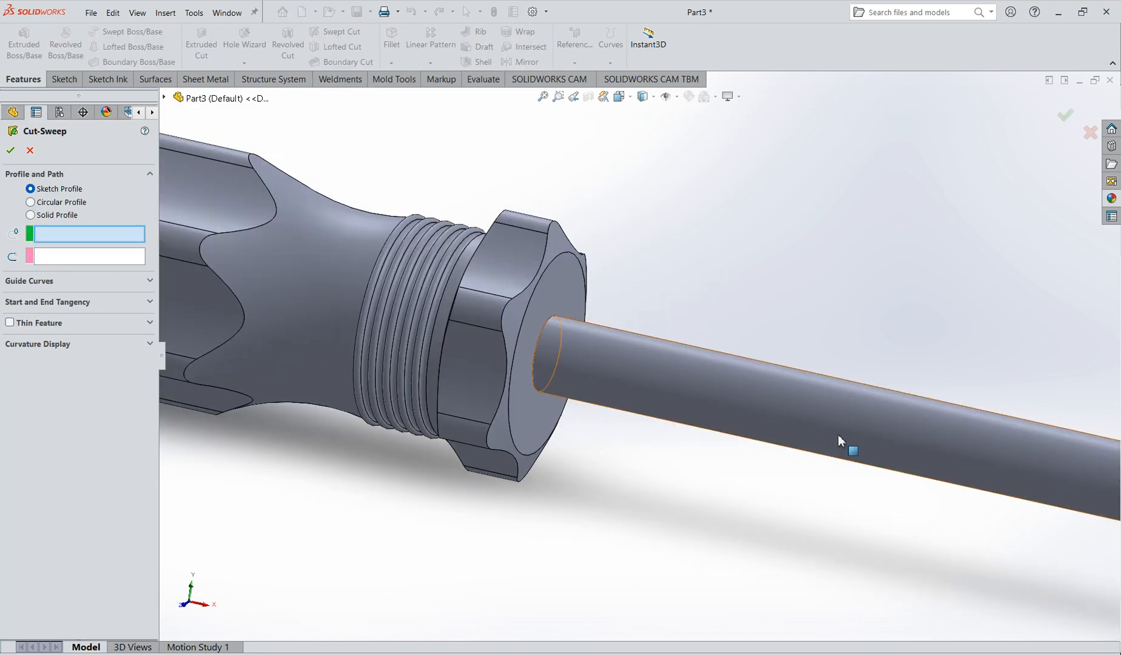
key("f")
scroll(1034, 465, "down", 5)
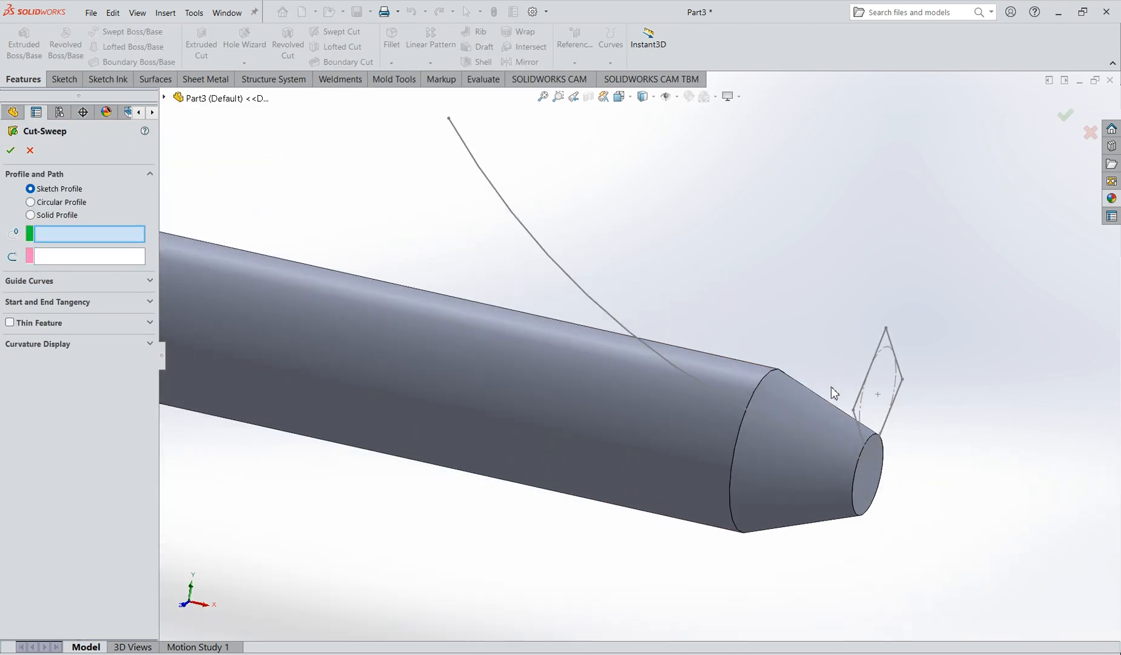
left_click(886, 346)
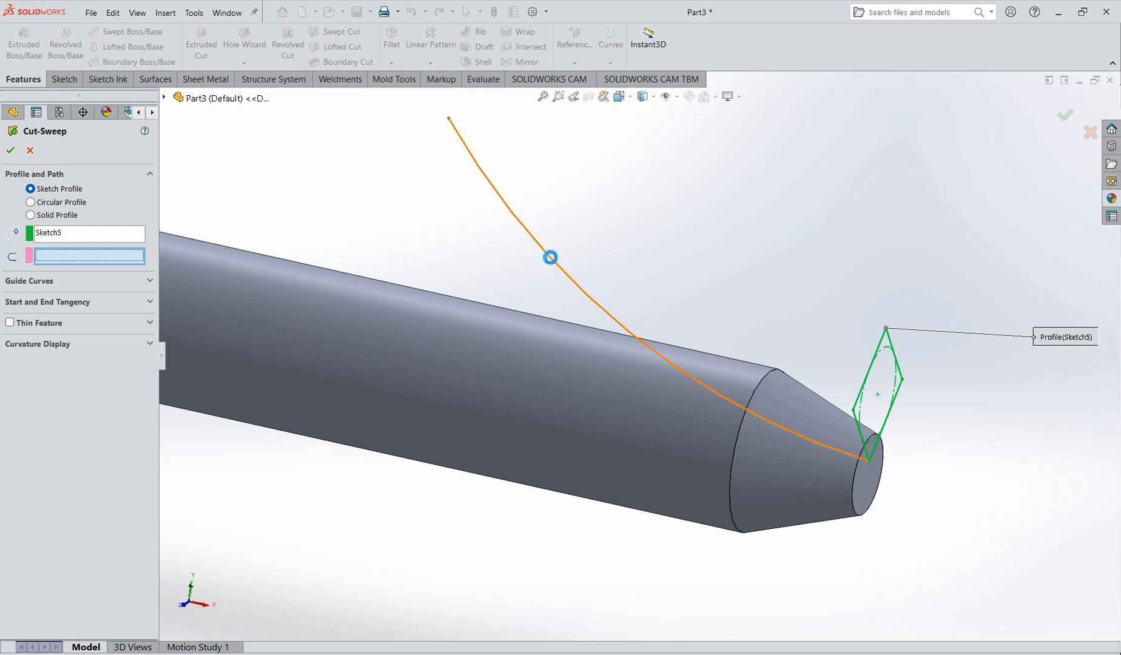
left_click(549, 257)
middle_click_drag(389, 333, 456, 367)
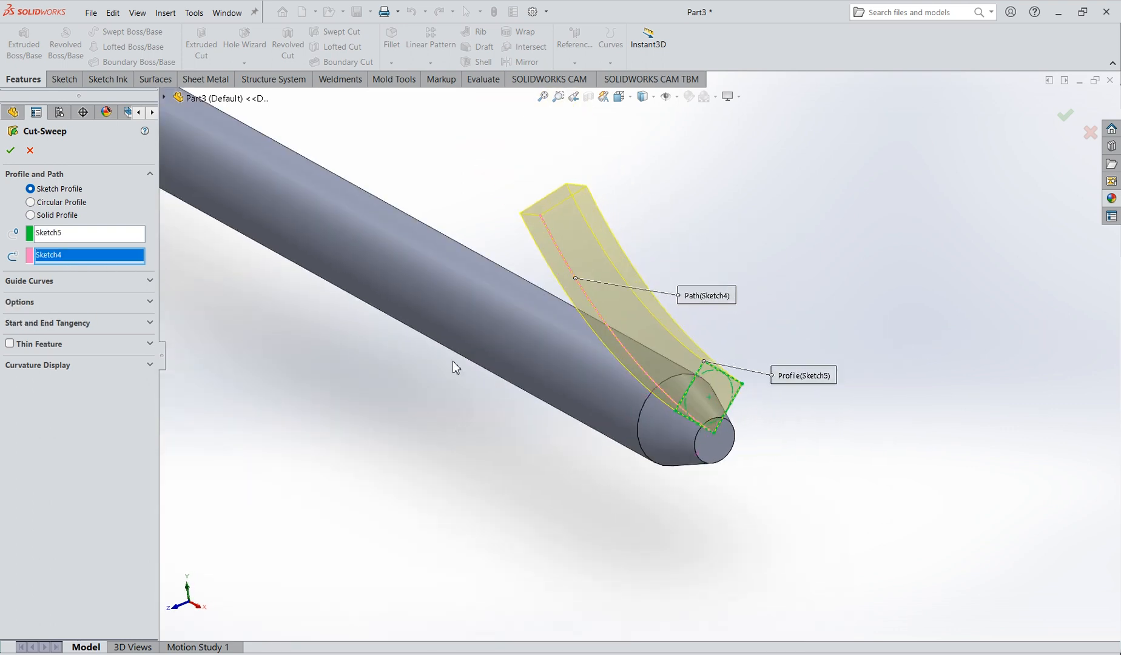
key("Return")
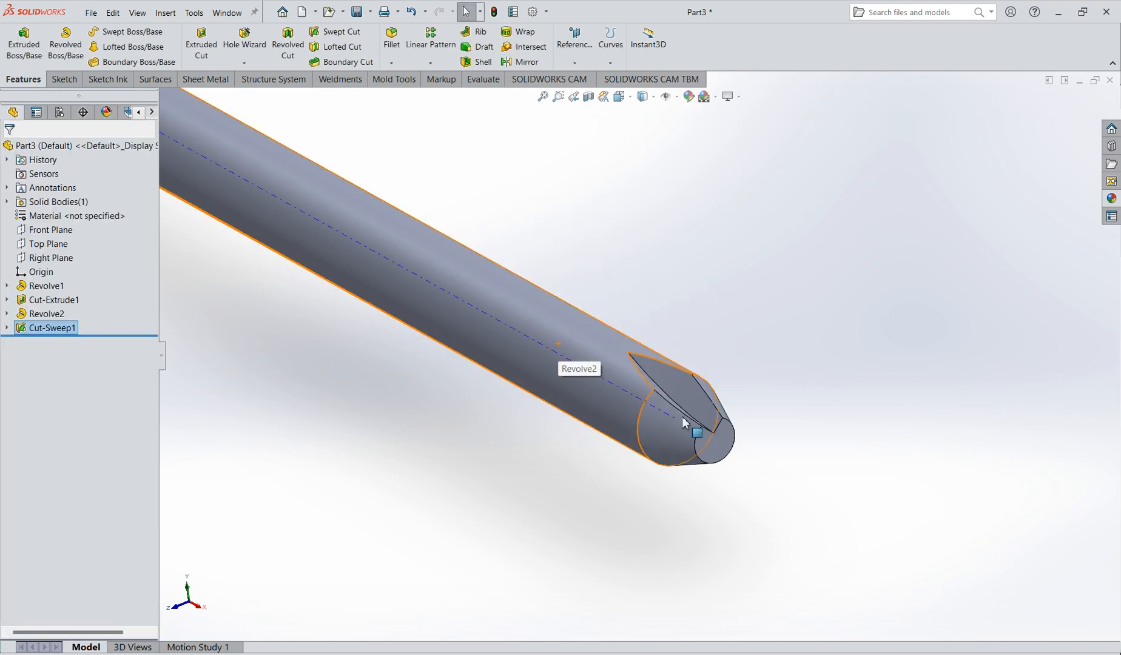
- Start a circular pattern with the swept cut at the shank's tip as the feature to pattern, removing the wrongly picked shank revolve
scroll(685, 423, "up", 5)
scroll(454, 306, "down", 5)
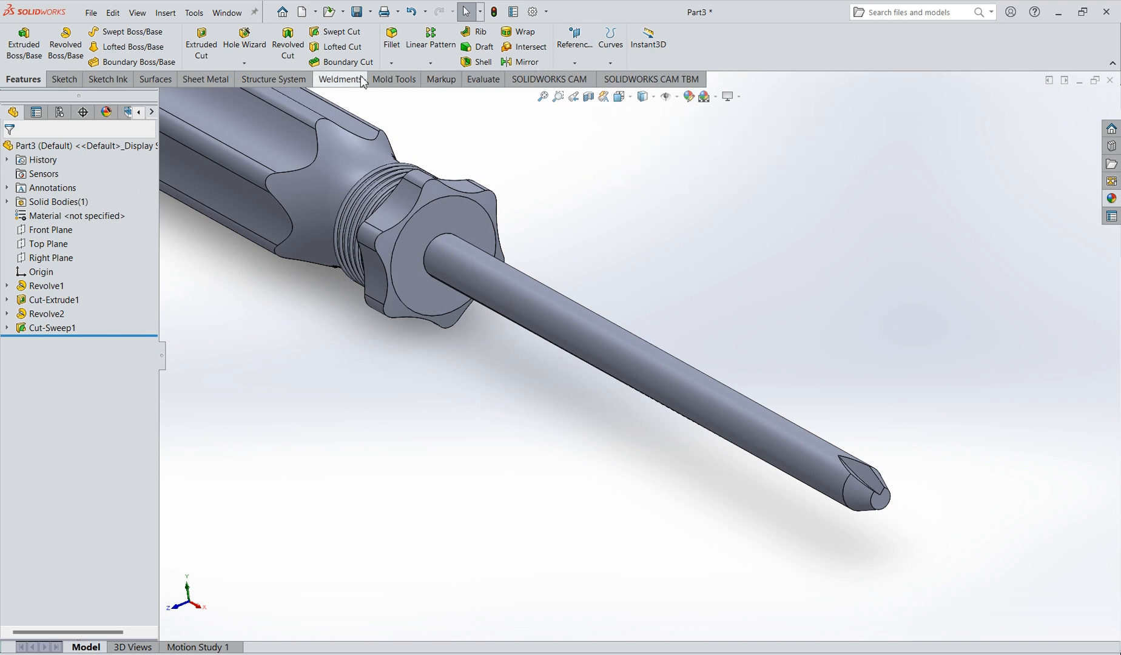
left_click(430, 63)
left_click(450, 94)
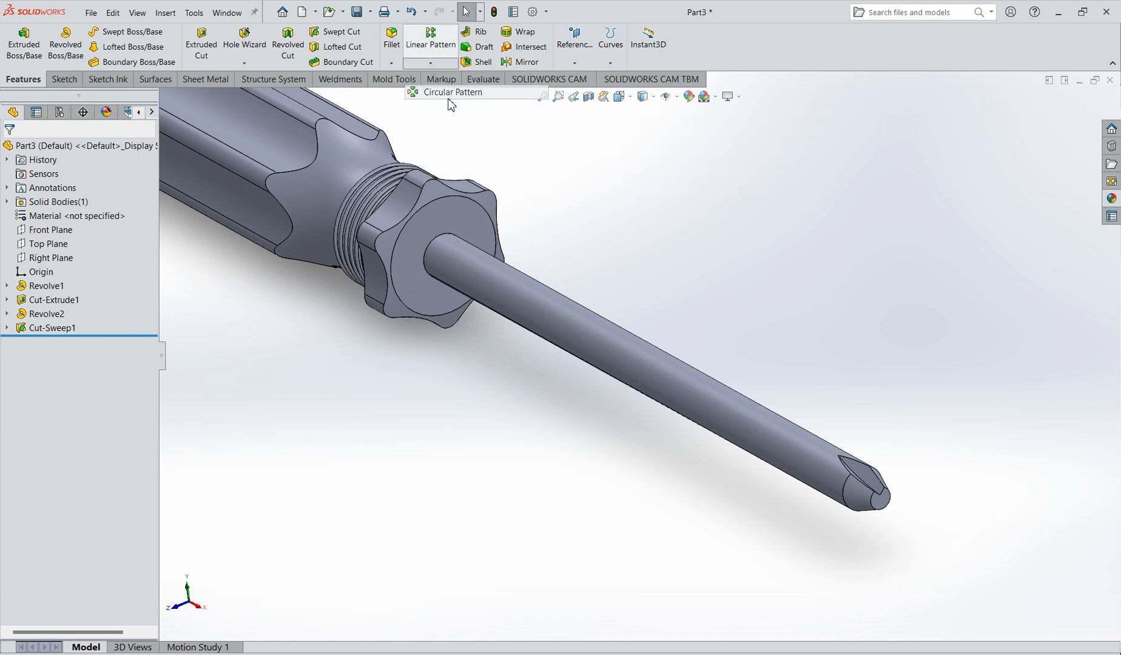
scroll(874, 511, "down", 2)
scroll(565, 397, "up", 3)
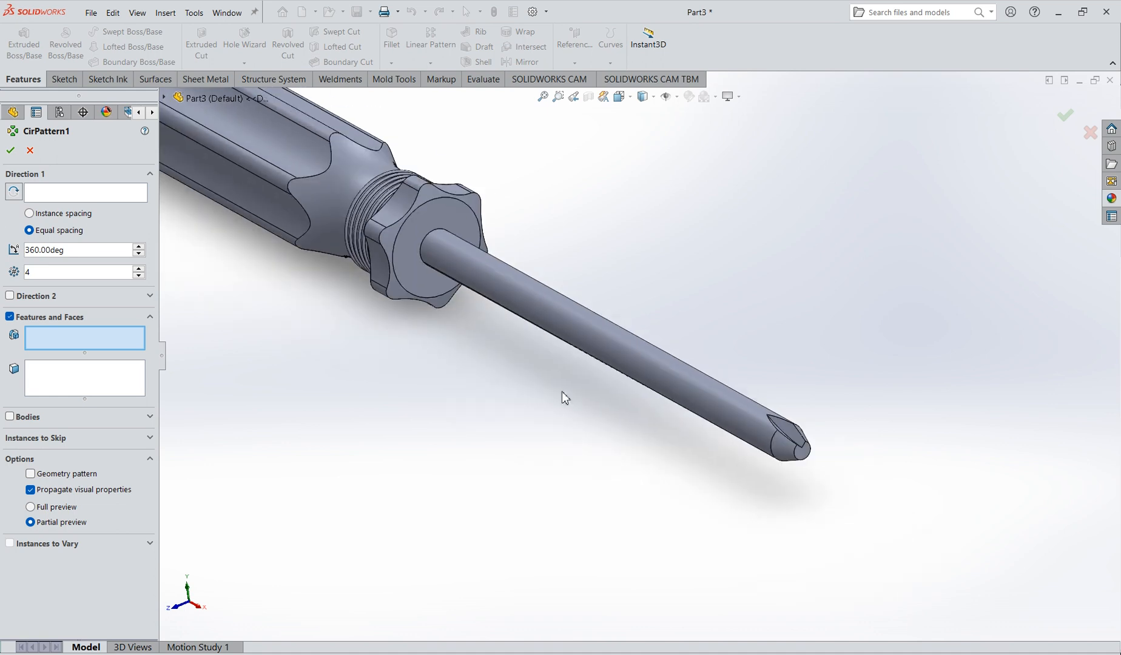
left_click(490, 304)
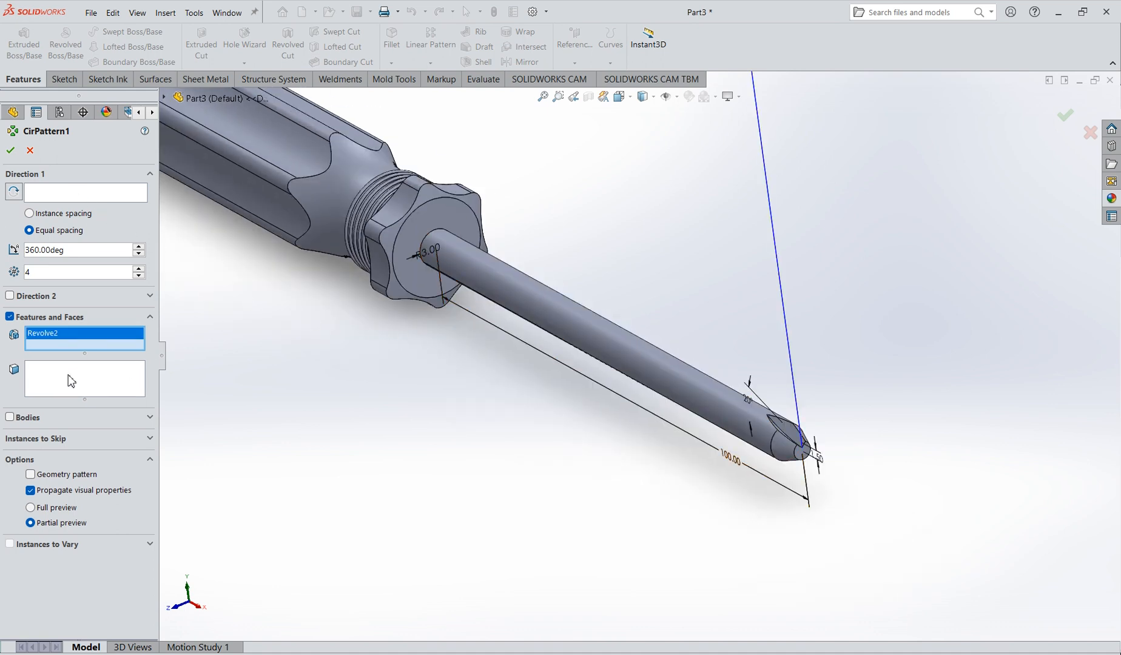
scroll(834, 436, "down", 3)
middle_click_drag(832, 434, 786, 433)
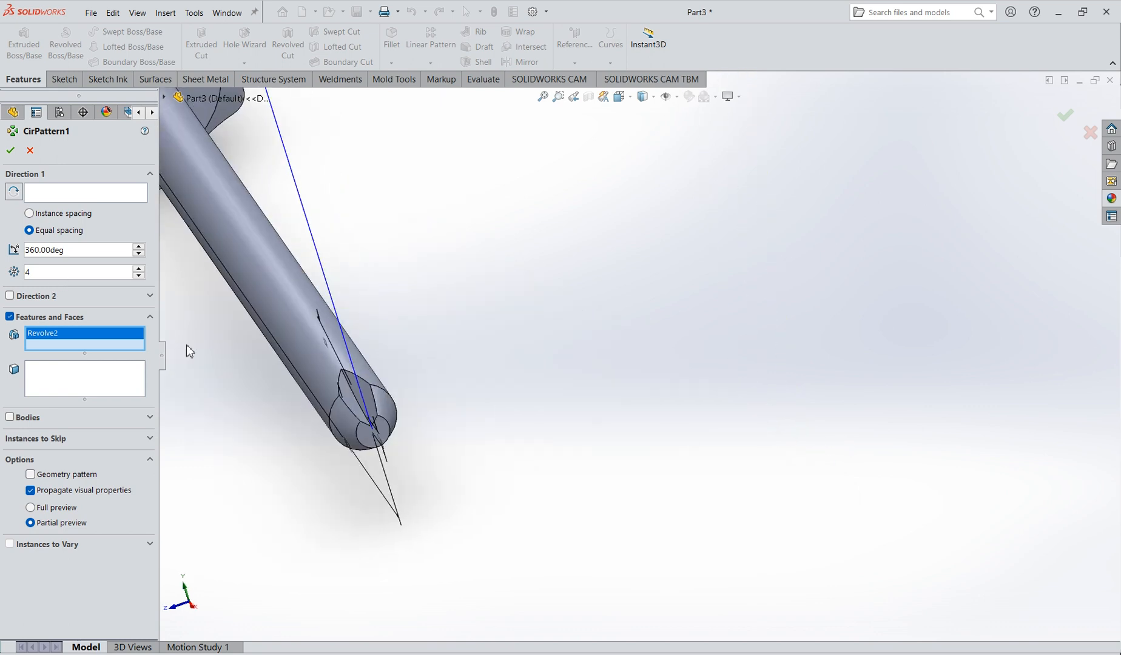
right_click(53, 333)
left_click(79, 354)
left_click(364, 407)
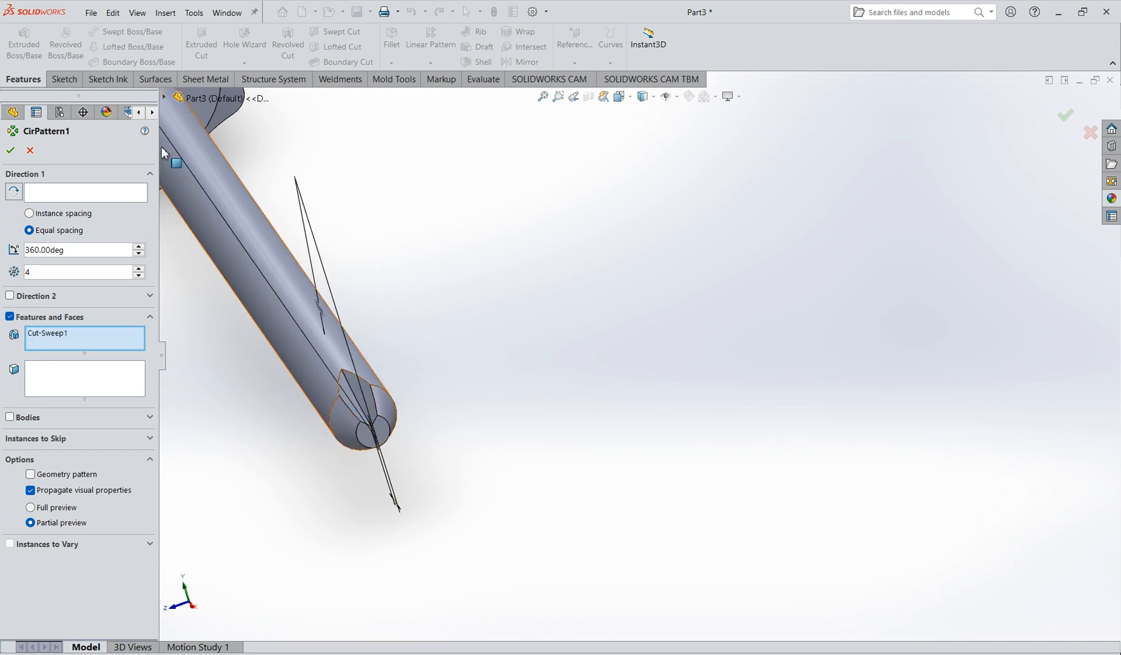
- Use the shank's cylindrical face as the pattern axis and create 4 equally spaced instances over 360 degrees
left_click(81, 195)
left_click(218, 241)
key("z")
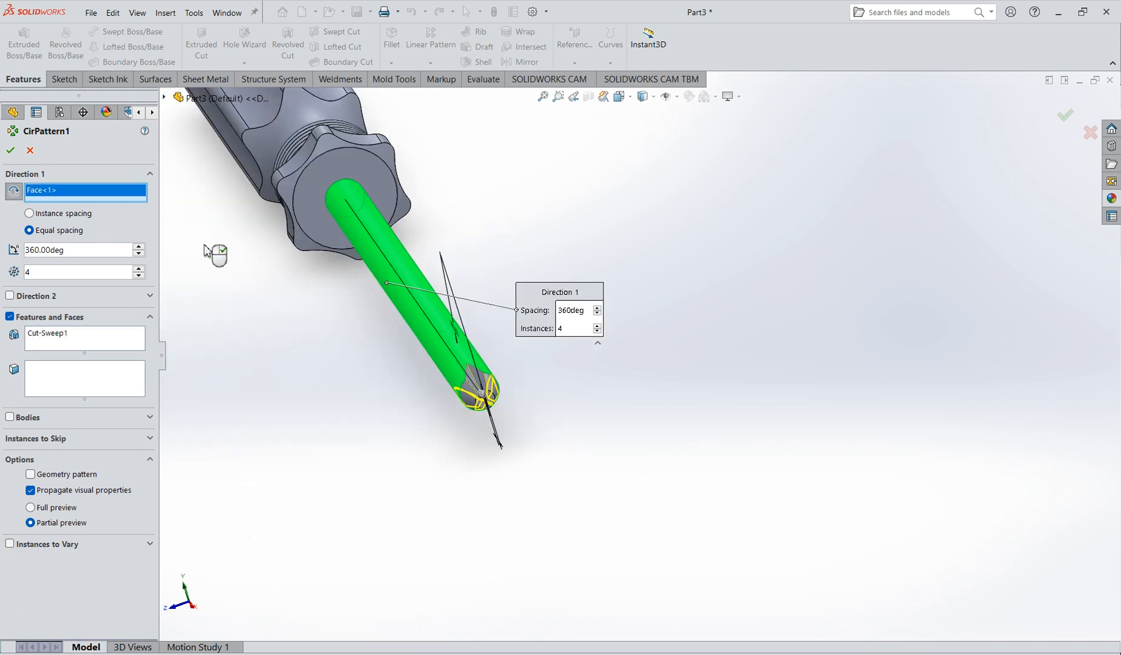
left_click(13, 147)
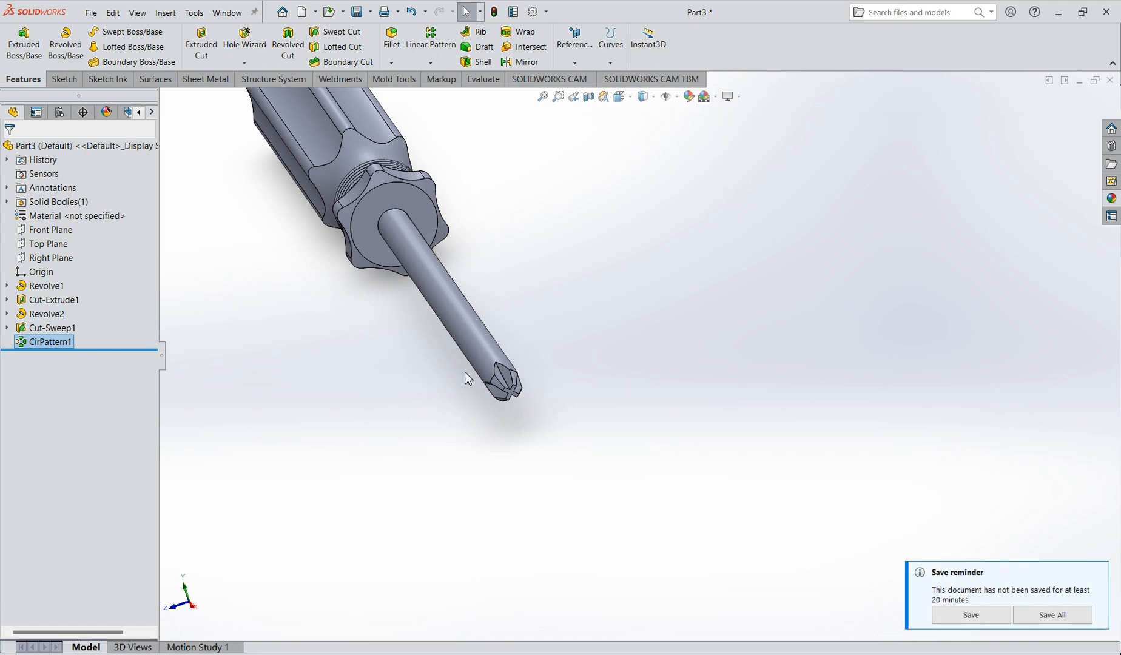
- Dismiss the save reminder and examine the star tip and the whole screwdriver, finishing in the isometric view
scroll(522, 377, "down", 3)
scroll(588, 378, "up", 6)
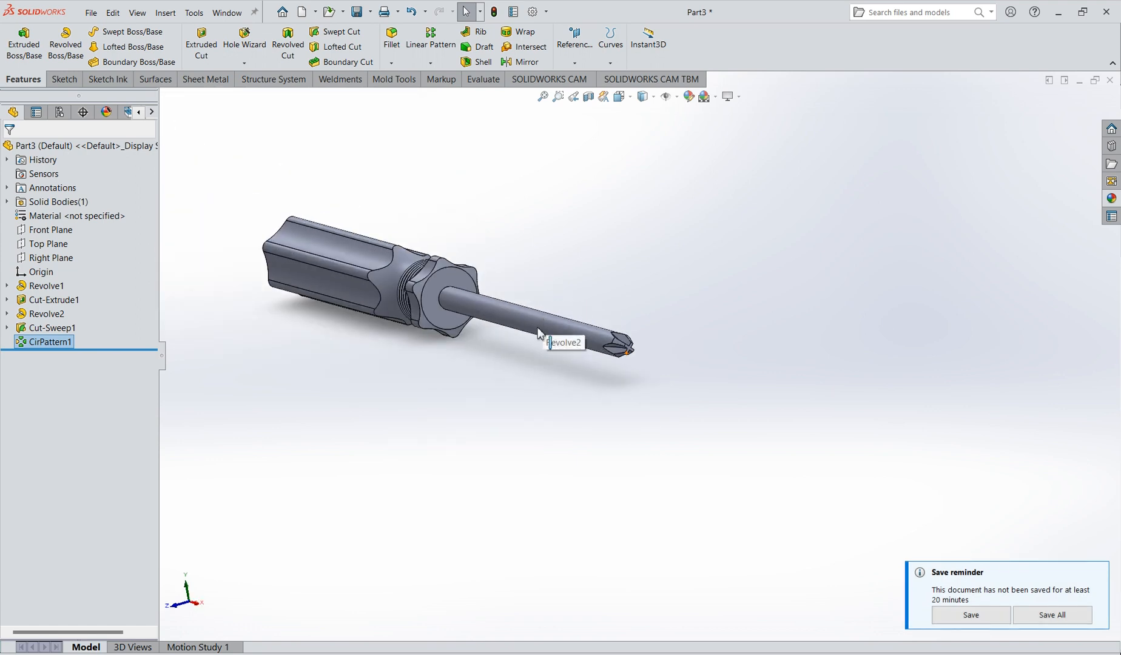
scroll(551, 346, "down", 5)
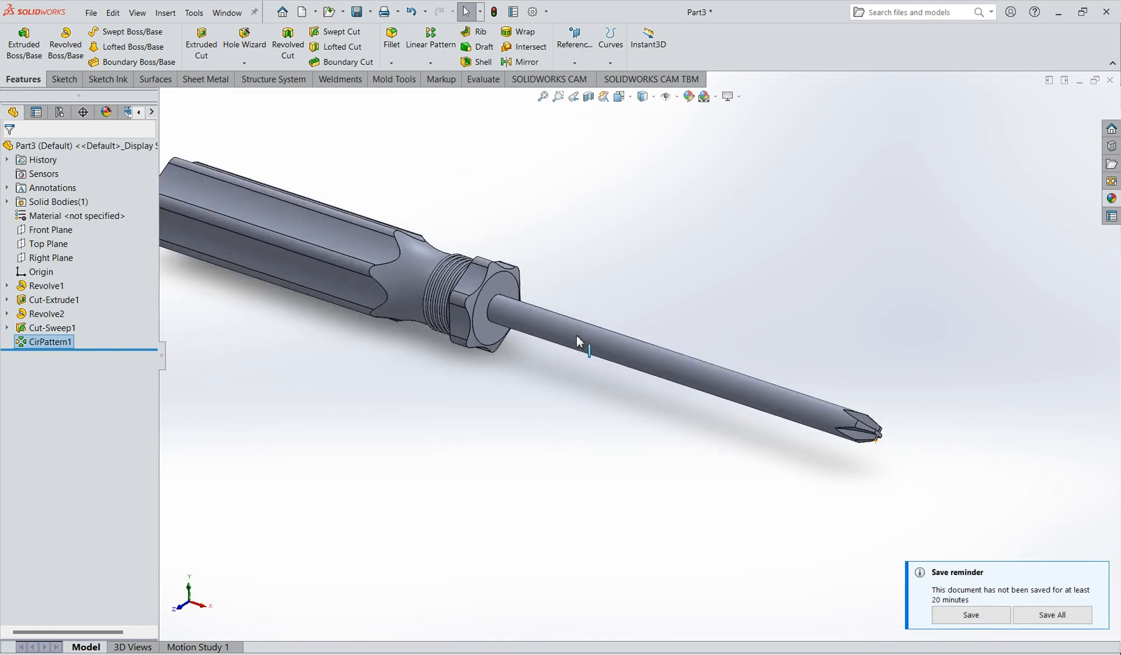
left_click(1097, 573)
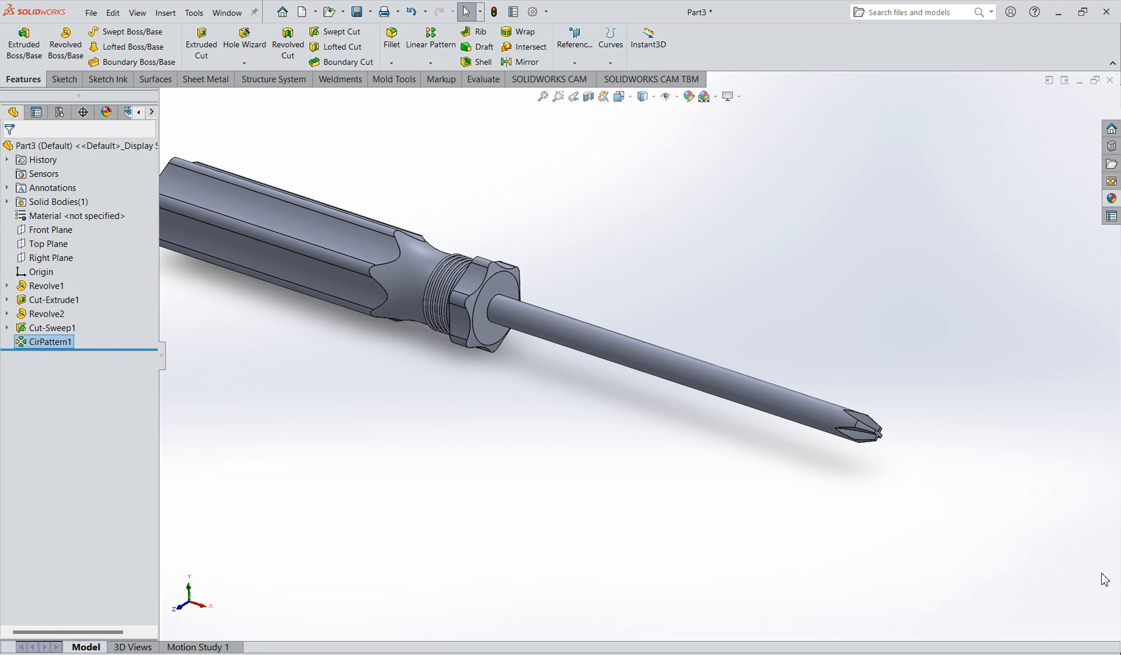
scroll(469, 306, "up", 3)
middle_click_drag(468, 306, 532, 313)
scroll(573, 330, "up", 4)
scroll(576, 322, "down", 2)
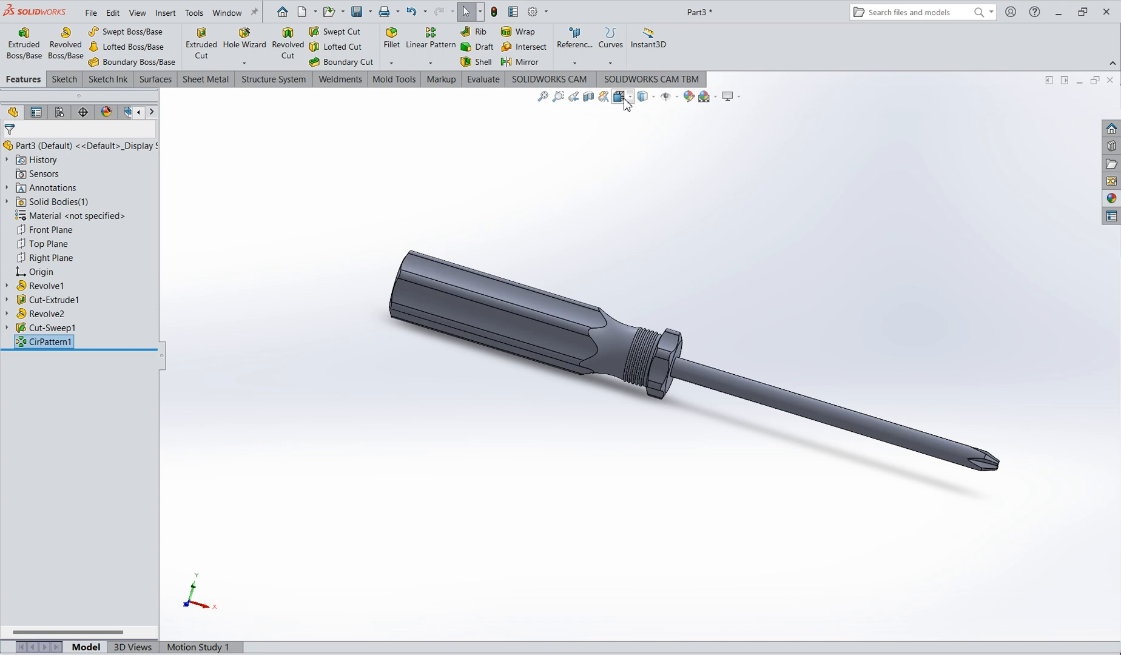
left_click(620, 98)
left_click(683, 133)
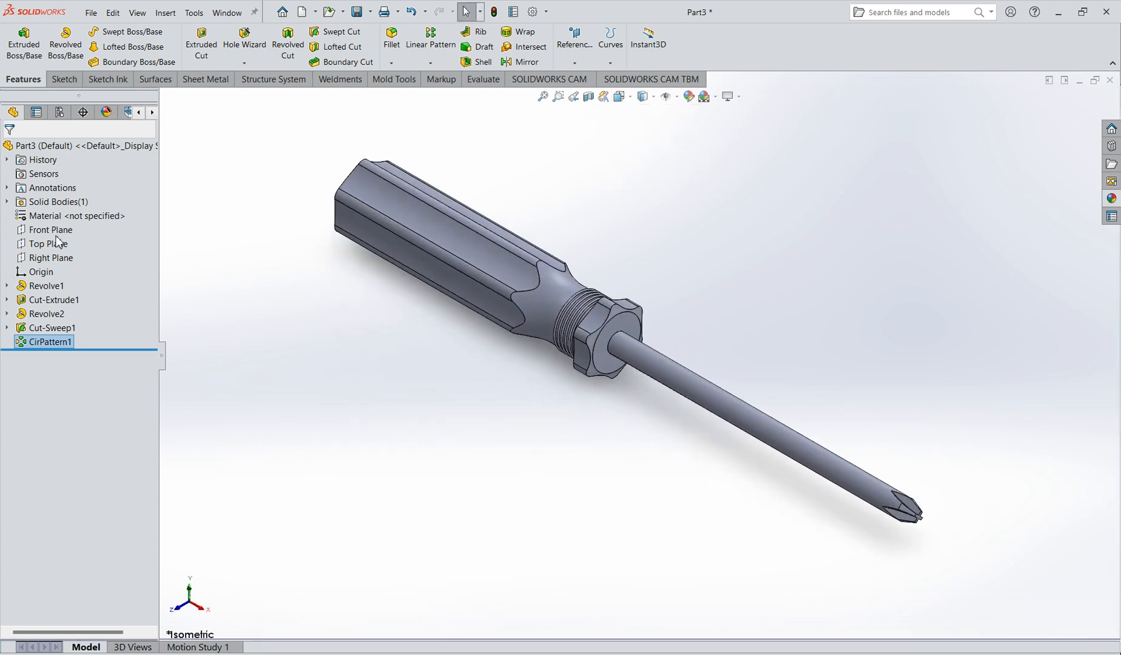
- Create a reference plane offset 9 mm from the Front Plane
left_click(51, 230)
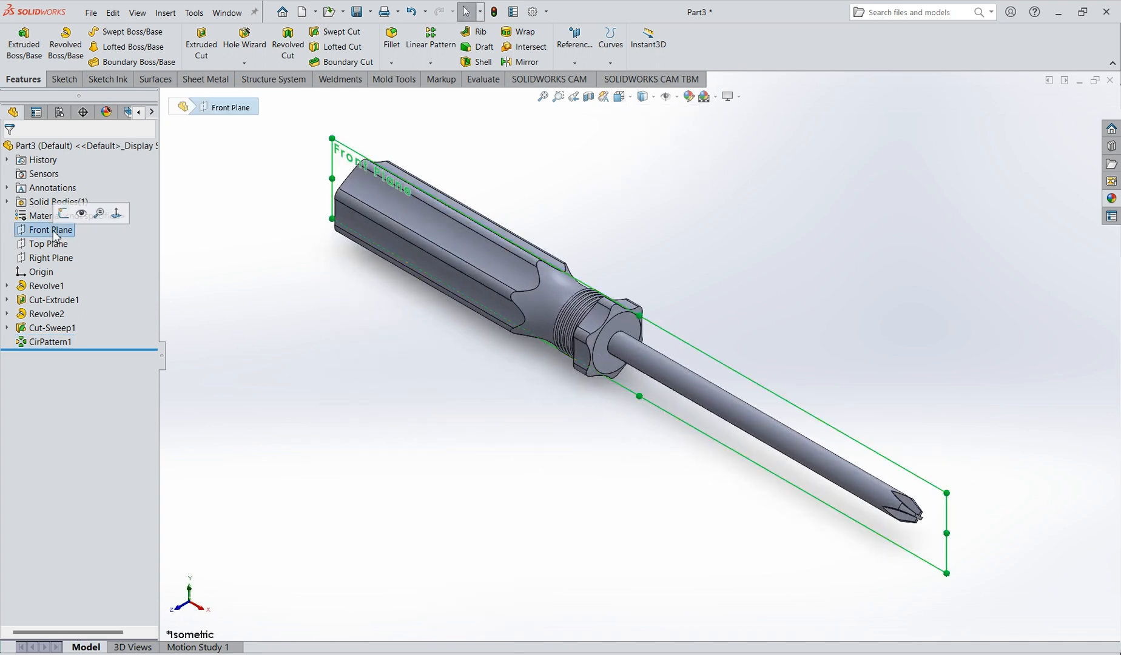
left_click(574, 63)
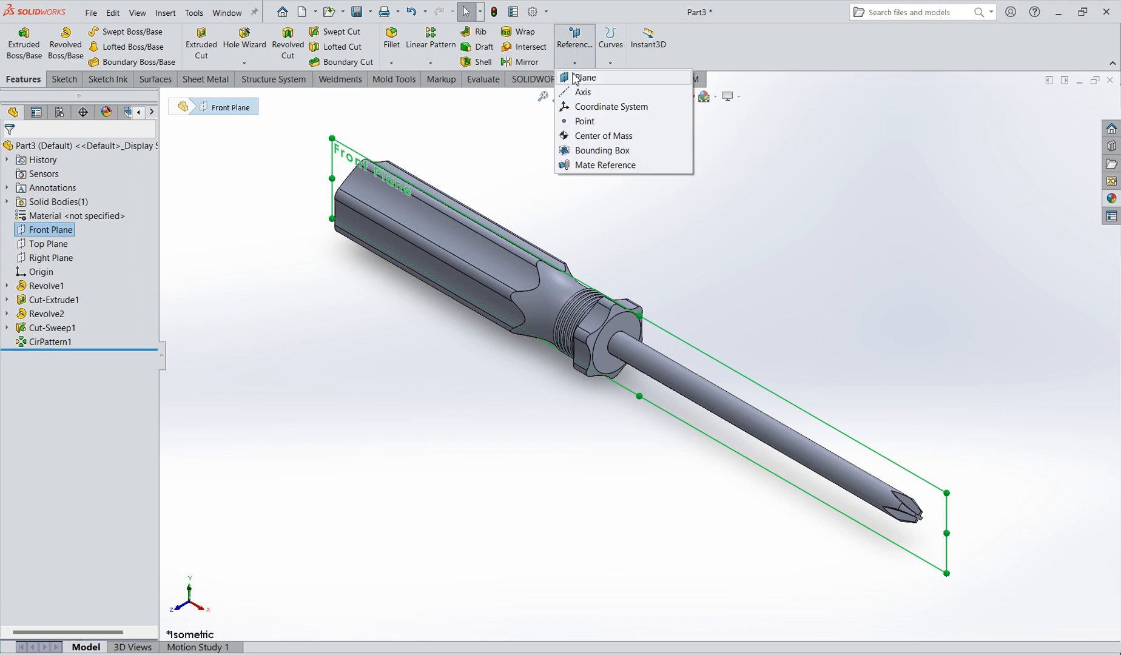
left_click(583, 78)
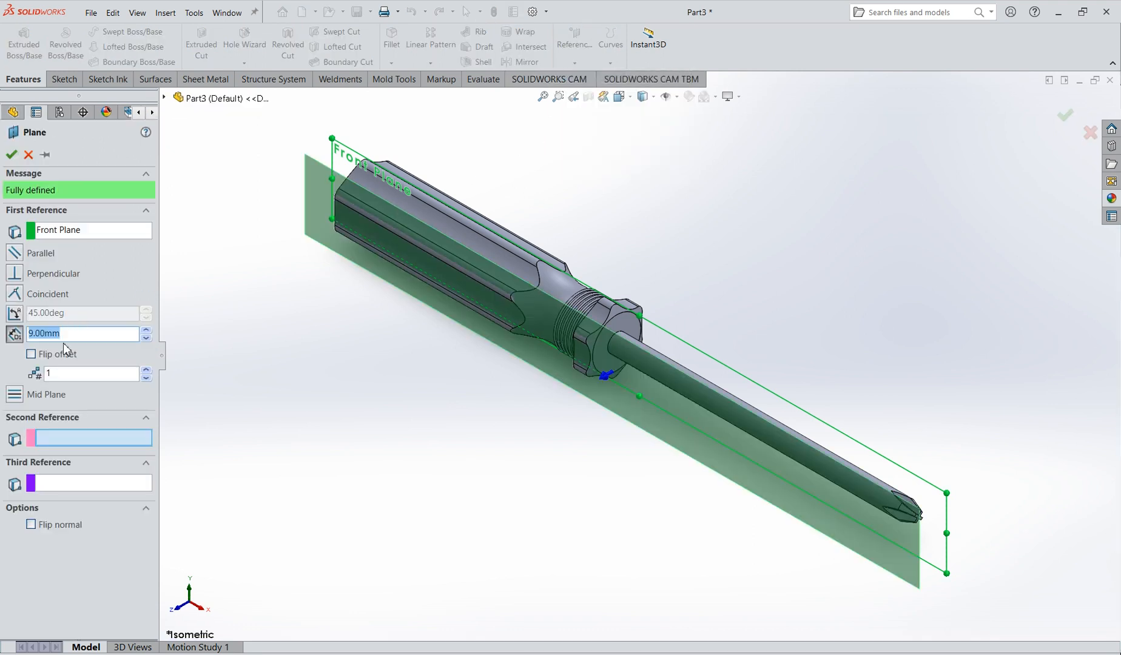
left_click(15, 162)
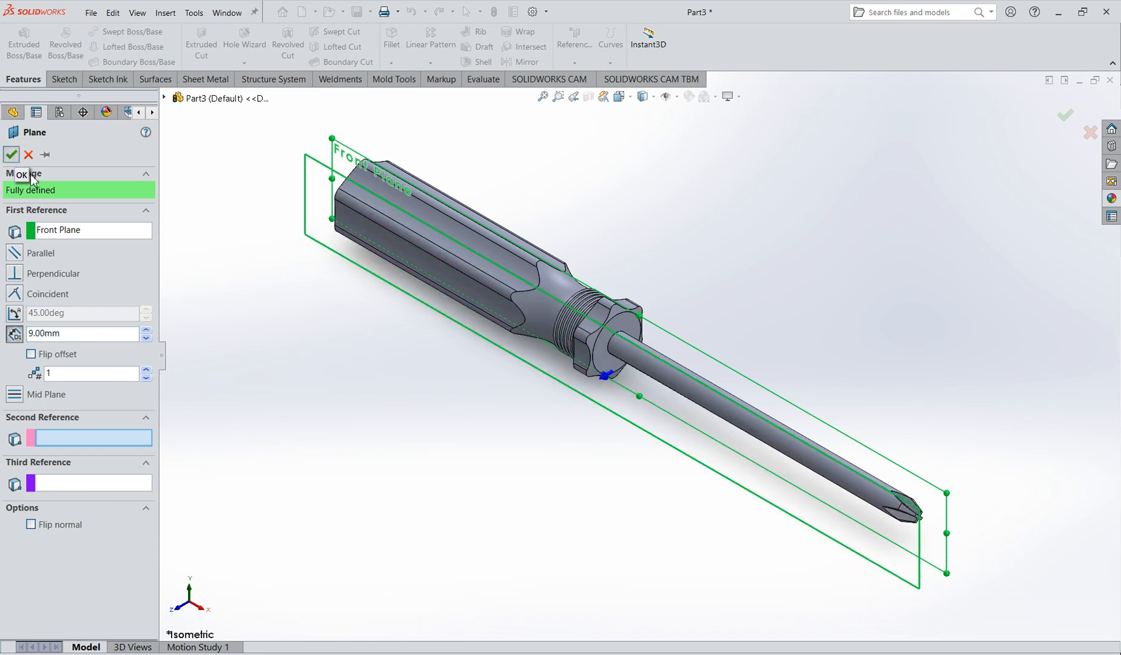
- Open a sketch on the offset plane and add the sketch text CADDX in bold
left_click(318, 239)
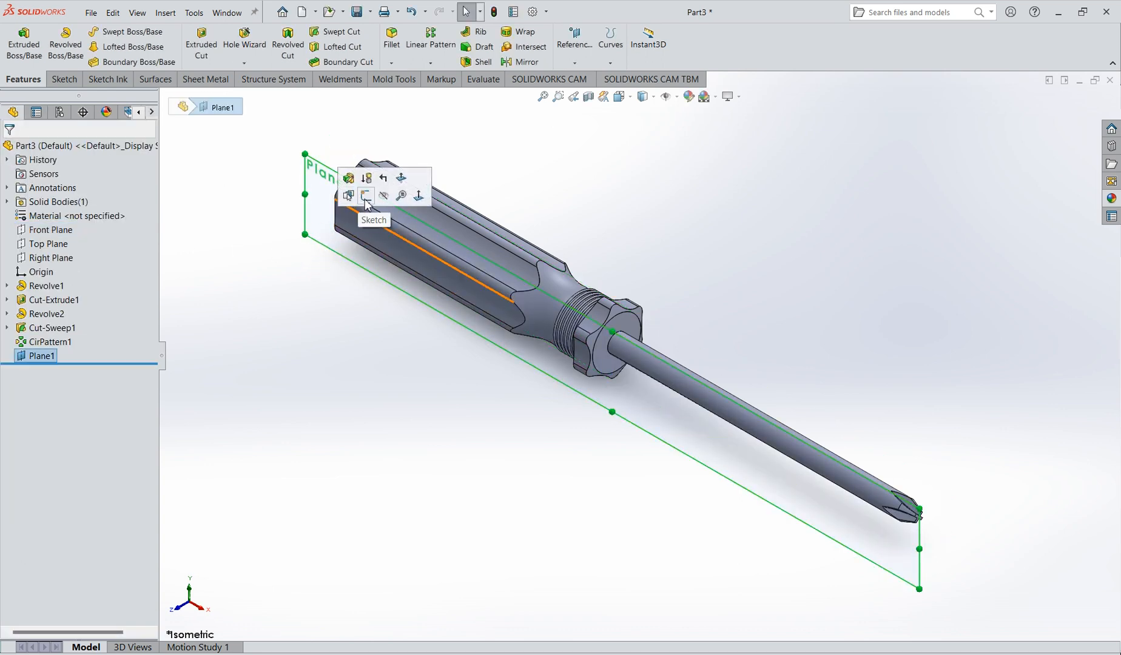
left_click(366, 198)
scroll(437, 387, "down", 3)
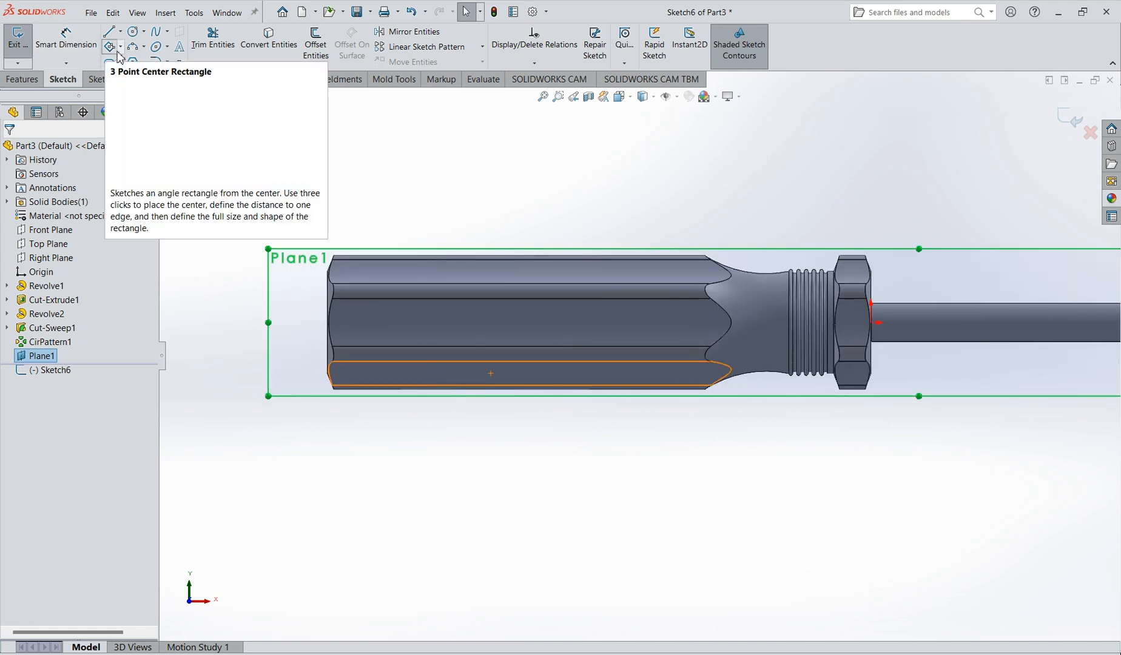
left_click(181, 55)
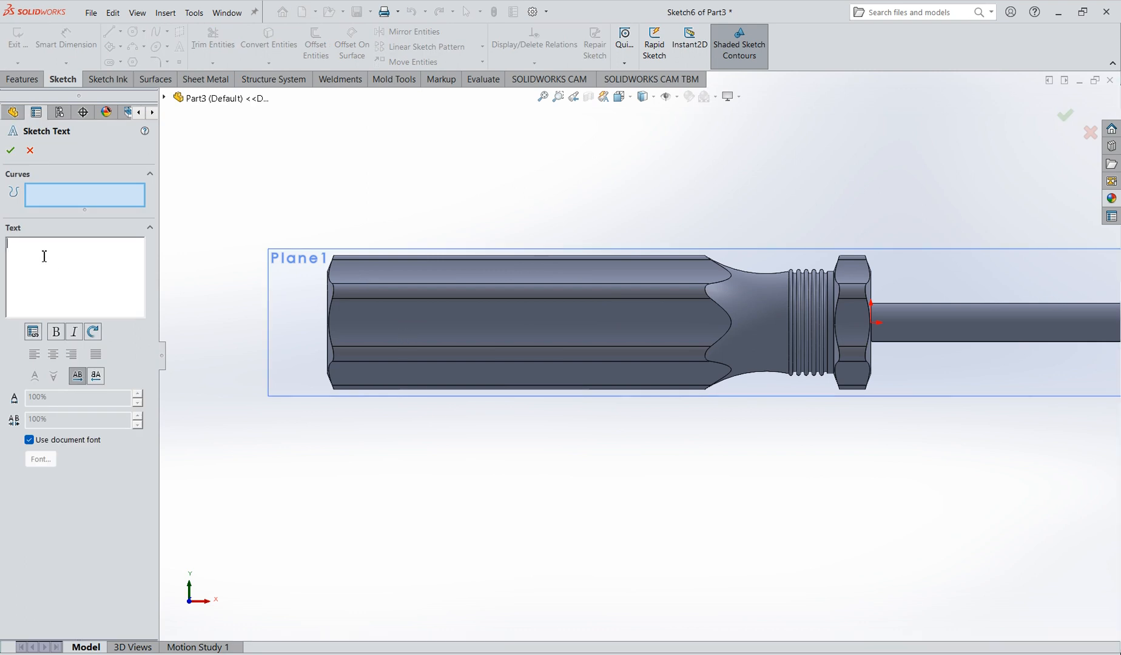
type("CADDX")
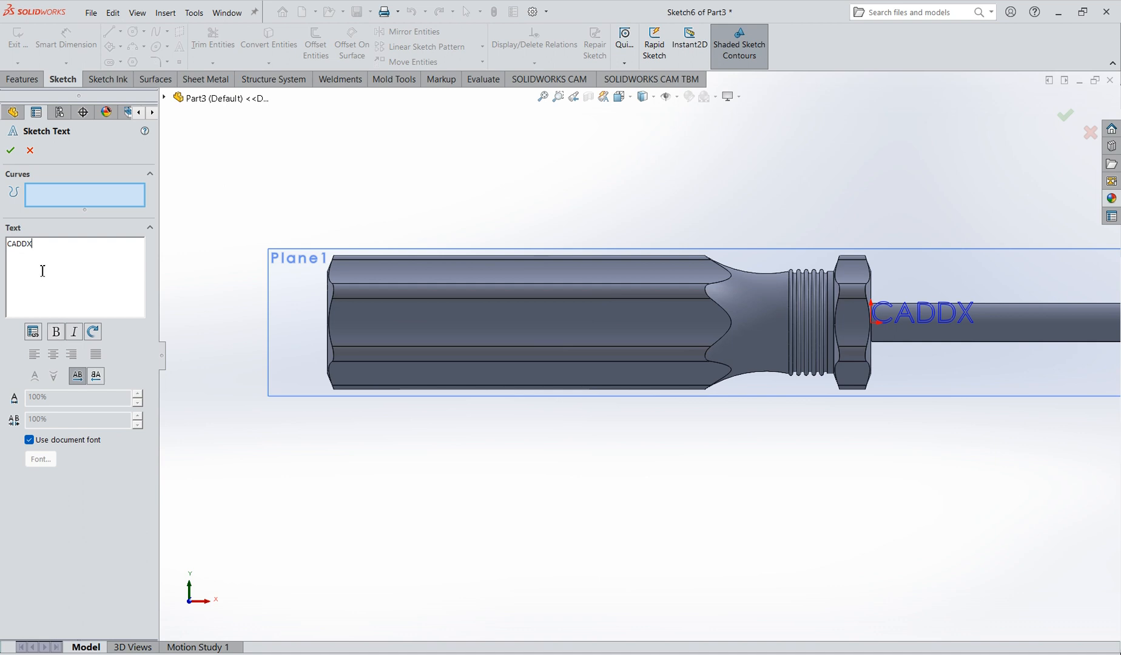
left_click(56, 335)
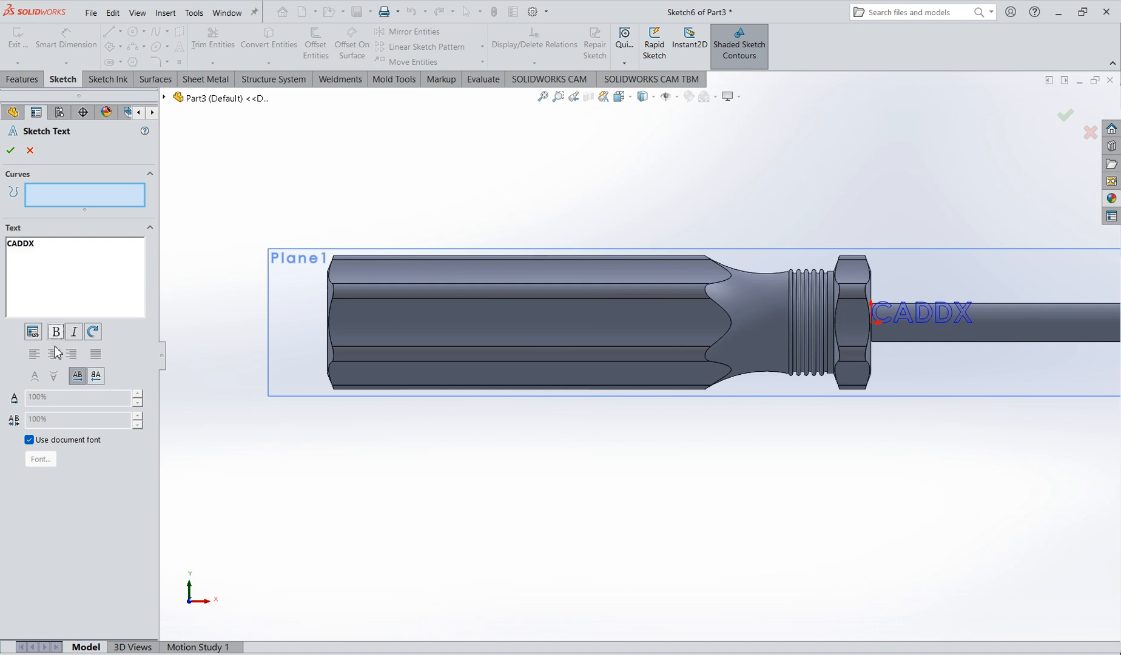
- Give the text a larger height with its own font setting instead of the document font and place it on the handle's front face
left_click(39, 442)
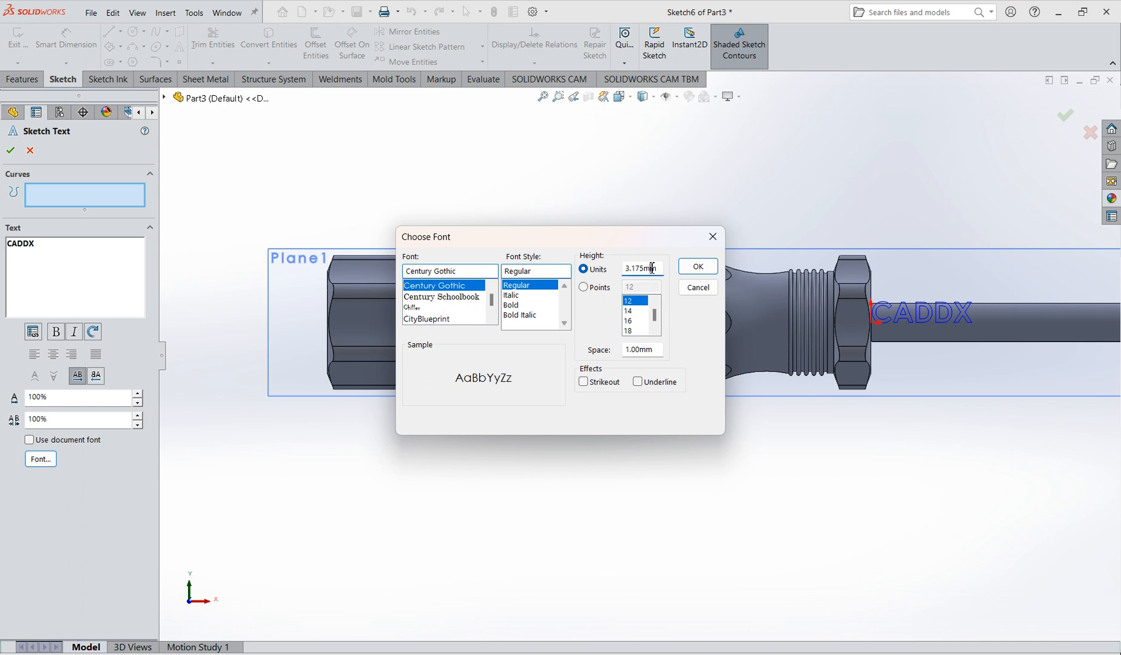
key("Return")
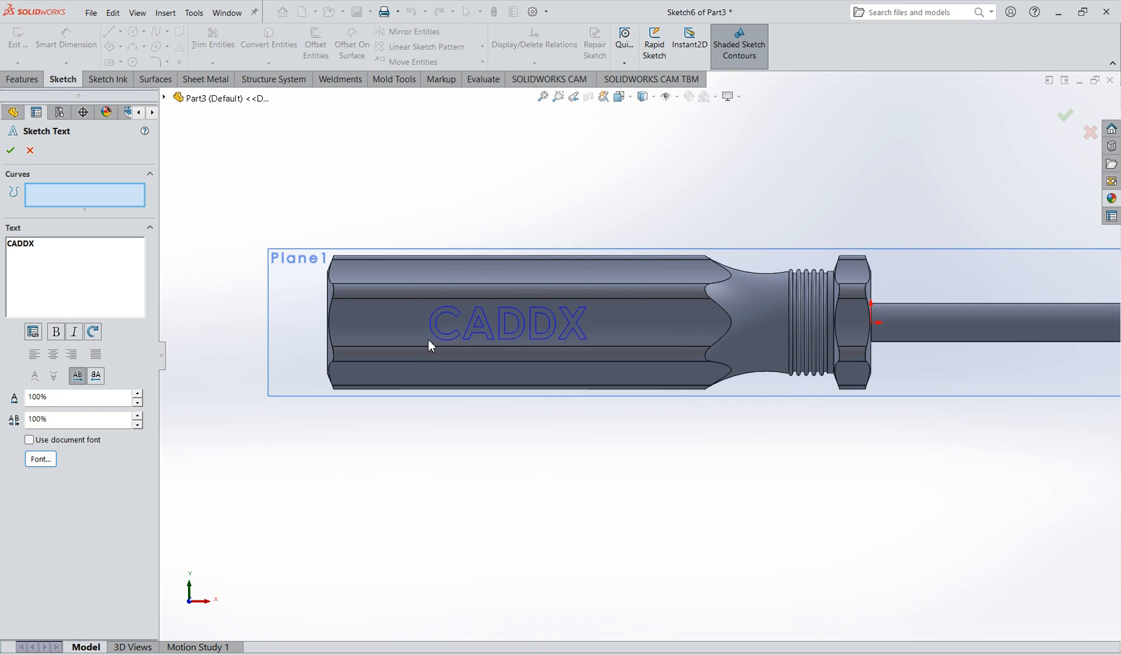
left_click(11, 151)
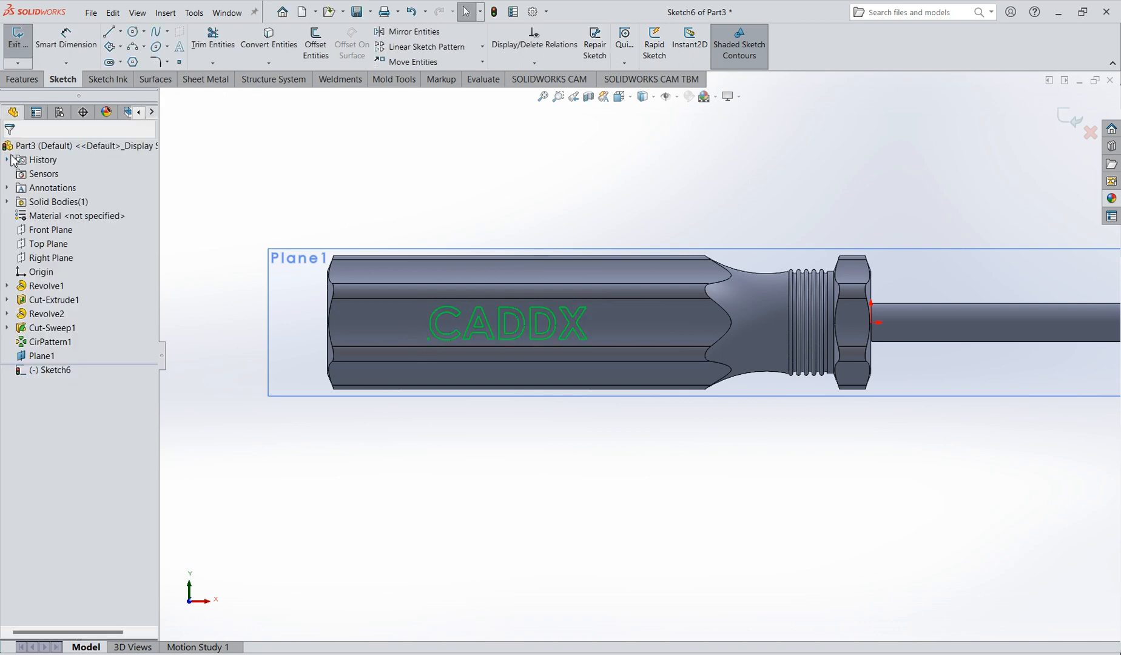
- Extrude the CADDX text as a boss with the Up To Surface end condition, ending on the handle's concave front face
left_click(31, 78)
left_click(26, 47)
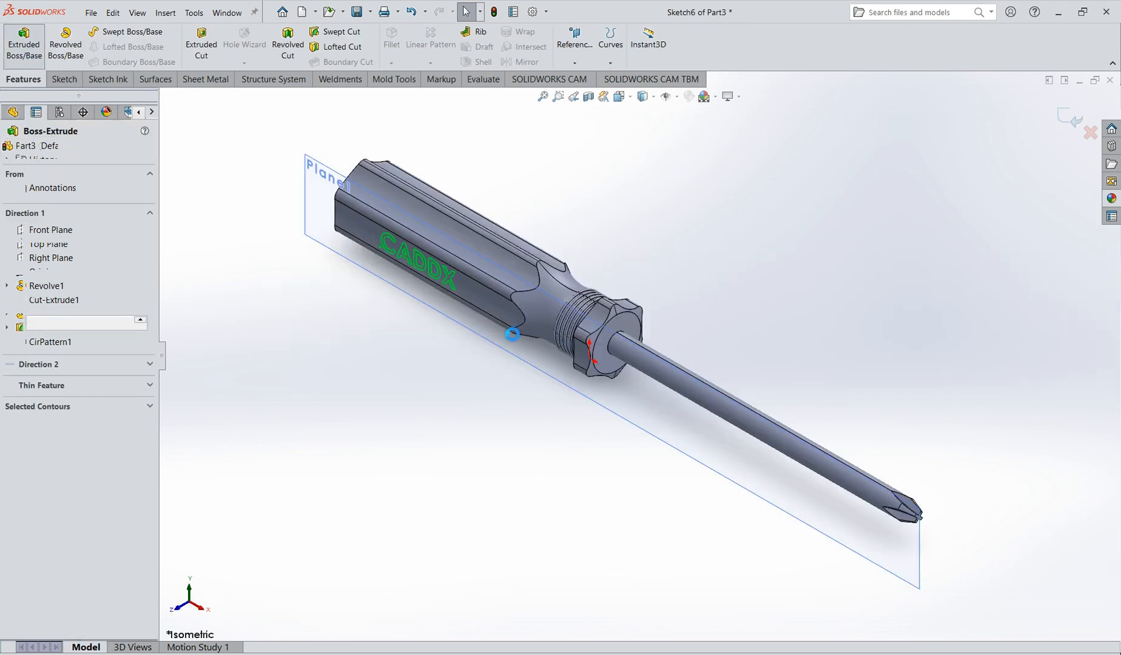
scroll(506, 306, "down", 10)
scroll(302, 219, "up", 5)
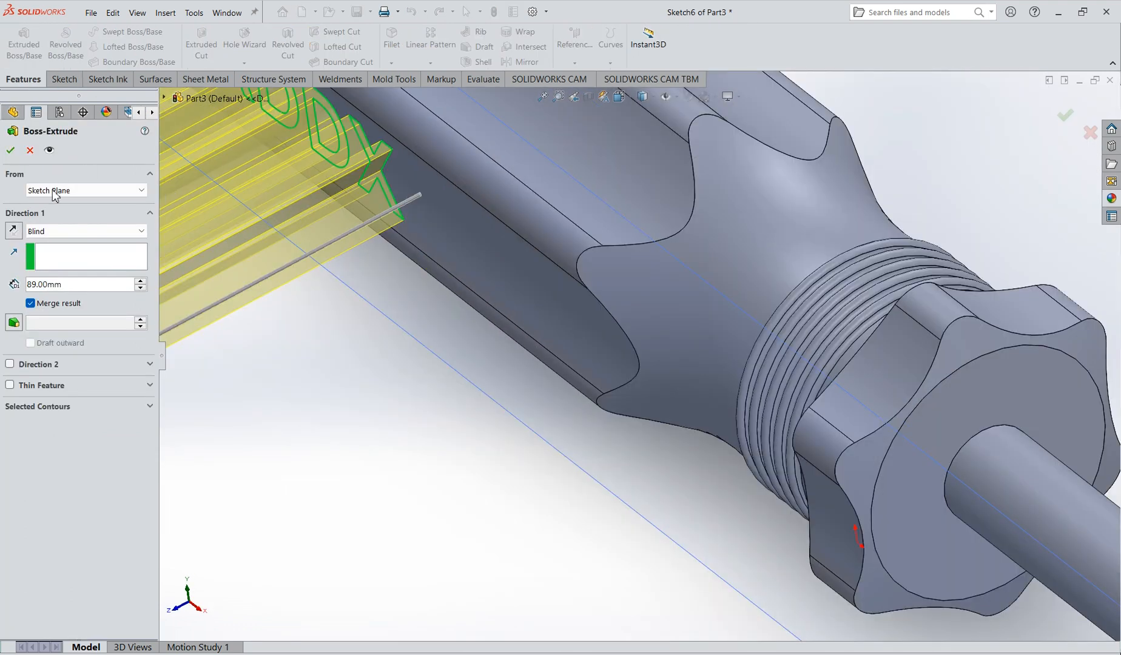
left_click(65, 231)
left_click(55, 274)
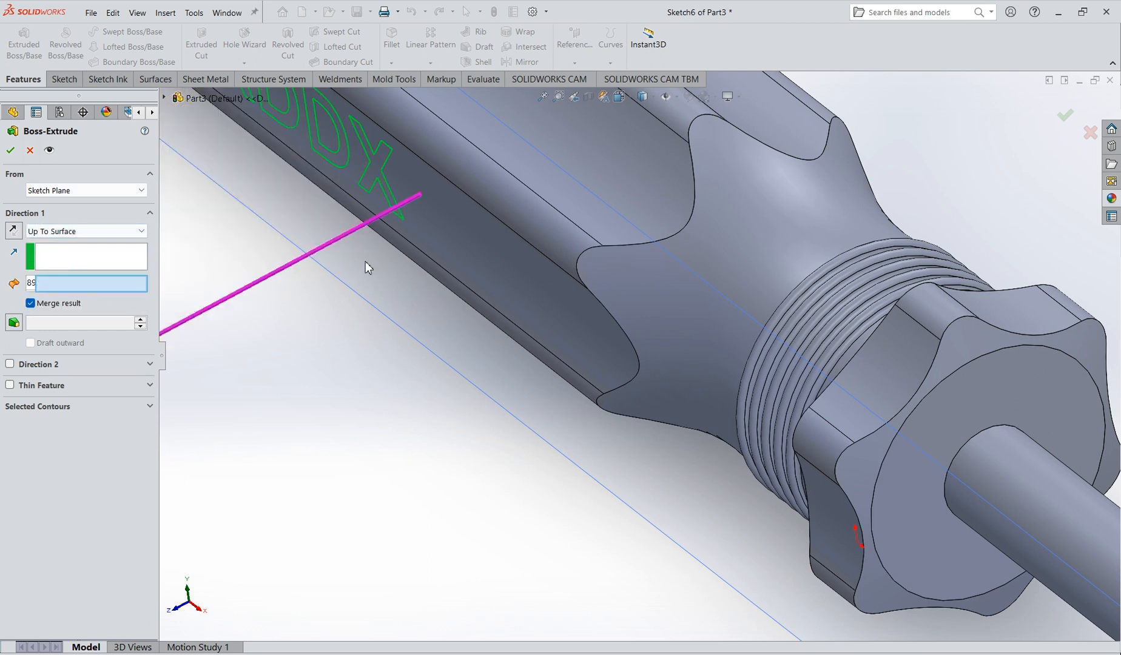
left_click(520, 256)
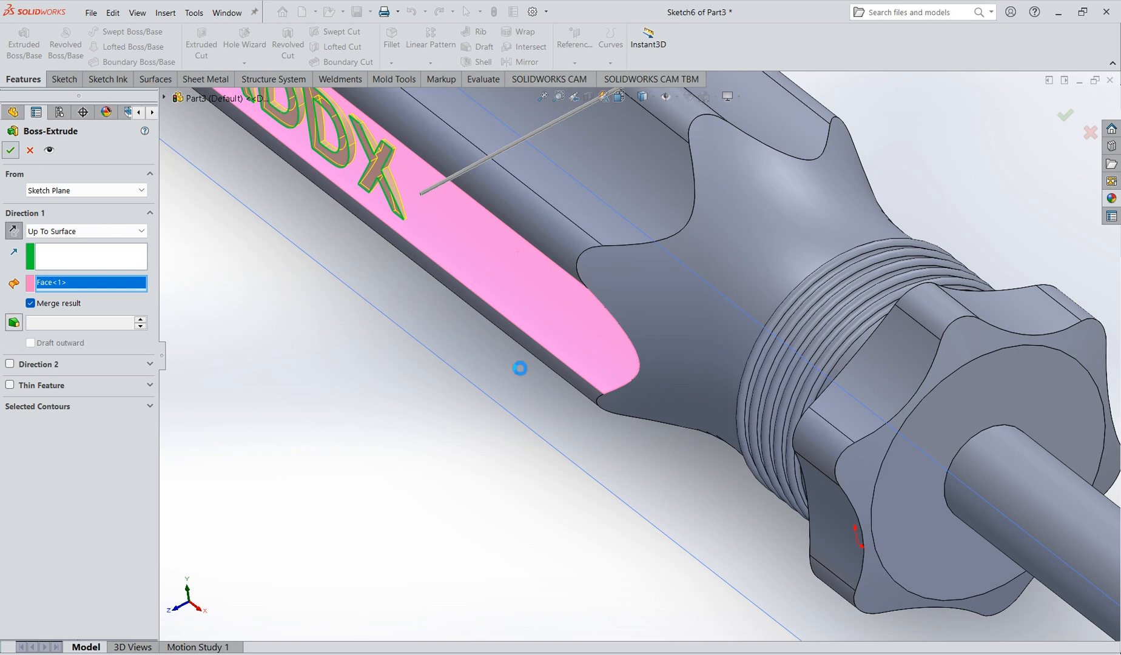
- Hide the offset reference plane and check the raised text on the handle
scroll(534, 359, "up", 7)
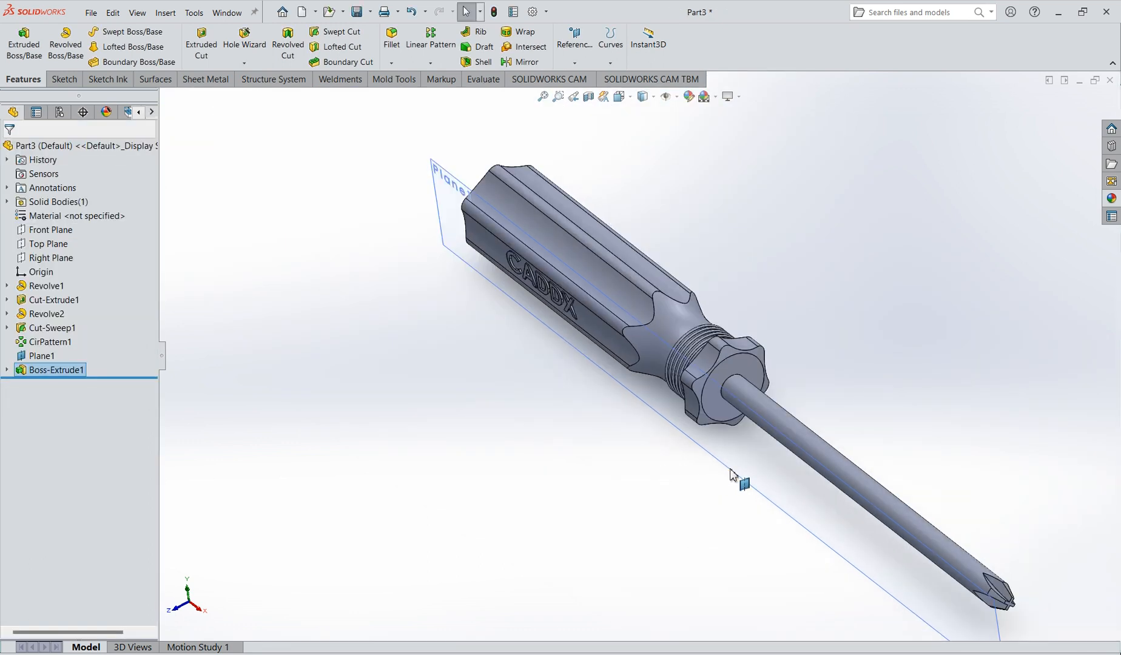
left_click(733, 475)
left_click(793, 434)
middle_click_drag(798, 440, 802, 363)
scroll(607, 366, "down", 3)
scroll(483, 355, "up", 3)
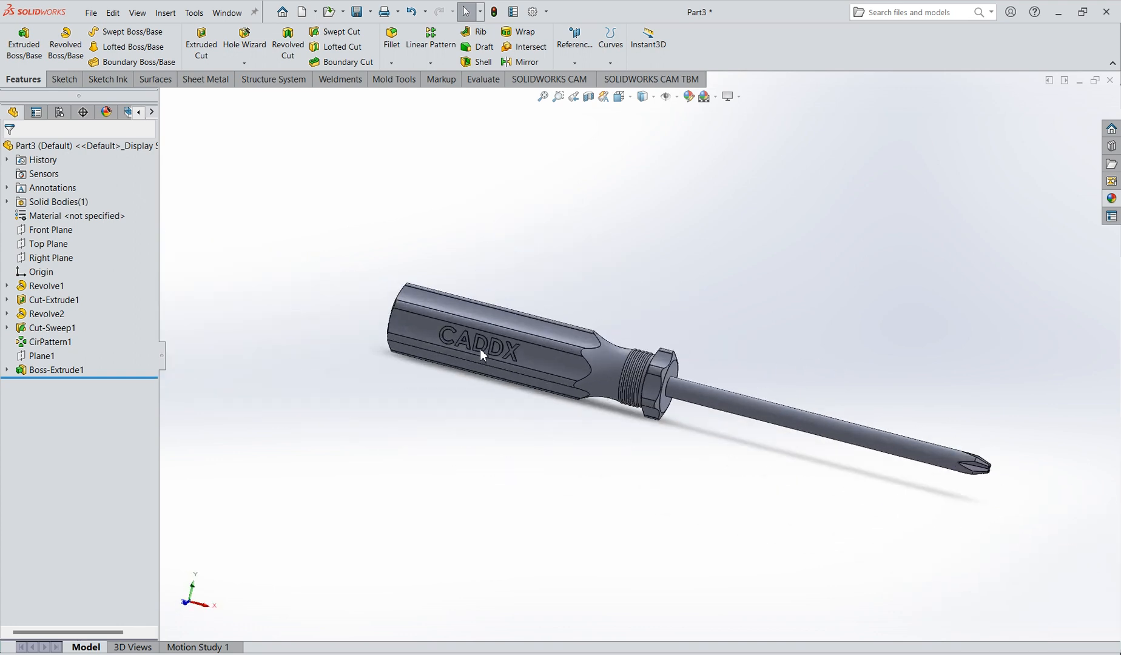
scroll(482, 350, "down", 2)
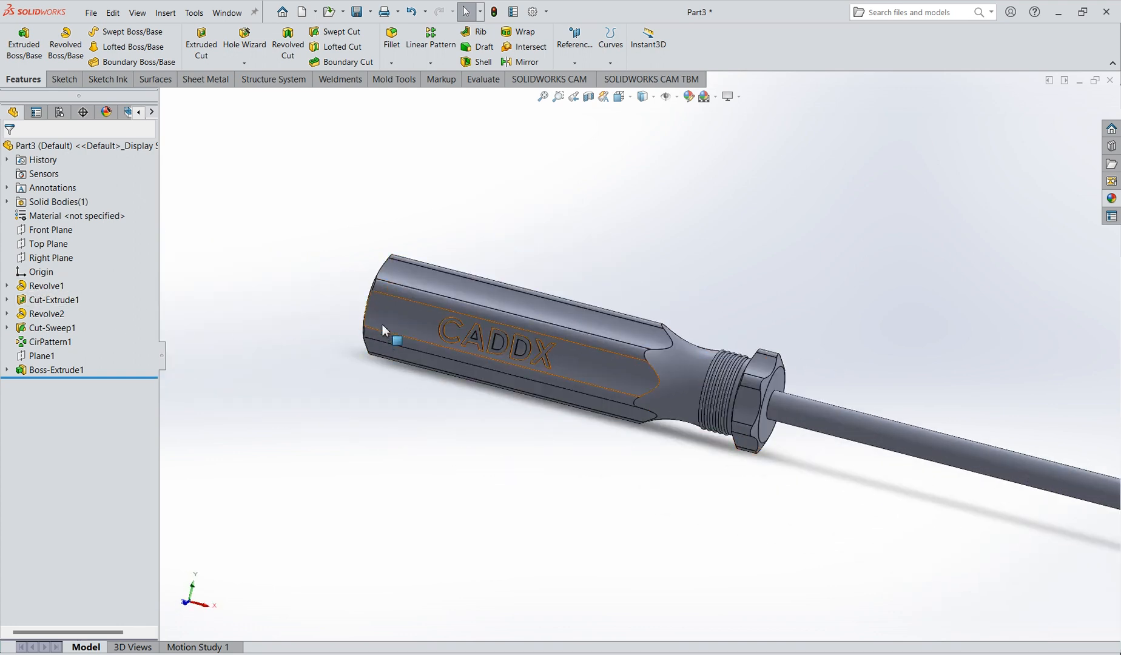
left_click(436, 338)
scroll(439, 338, "down", 4)
left_click(54, 371)
scroll(383, 358, "up", 3)
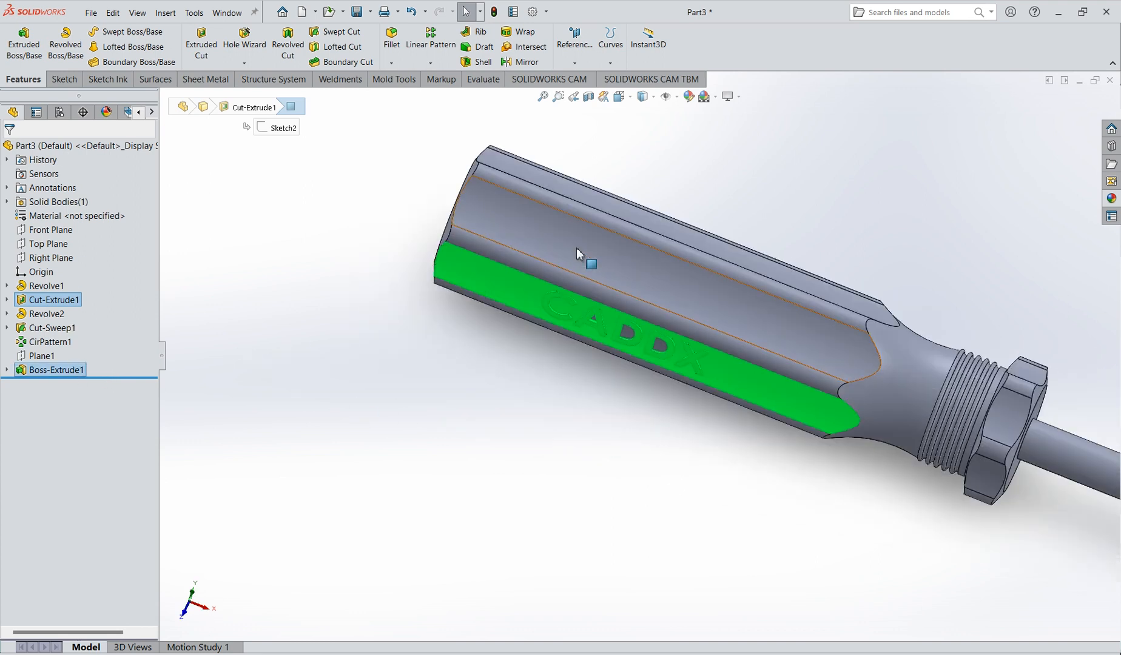
middle_click_drag(531, 281, 705, 324)
middle_click_drag(525, 284, 473, 175)
left_click(519, 161, "ctrl")
left_click(444, 184, "ctrl")
left_click(431, 262, "ctrl")
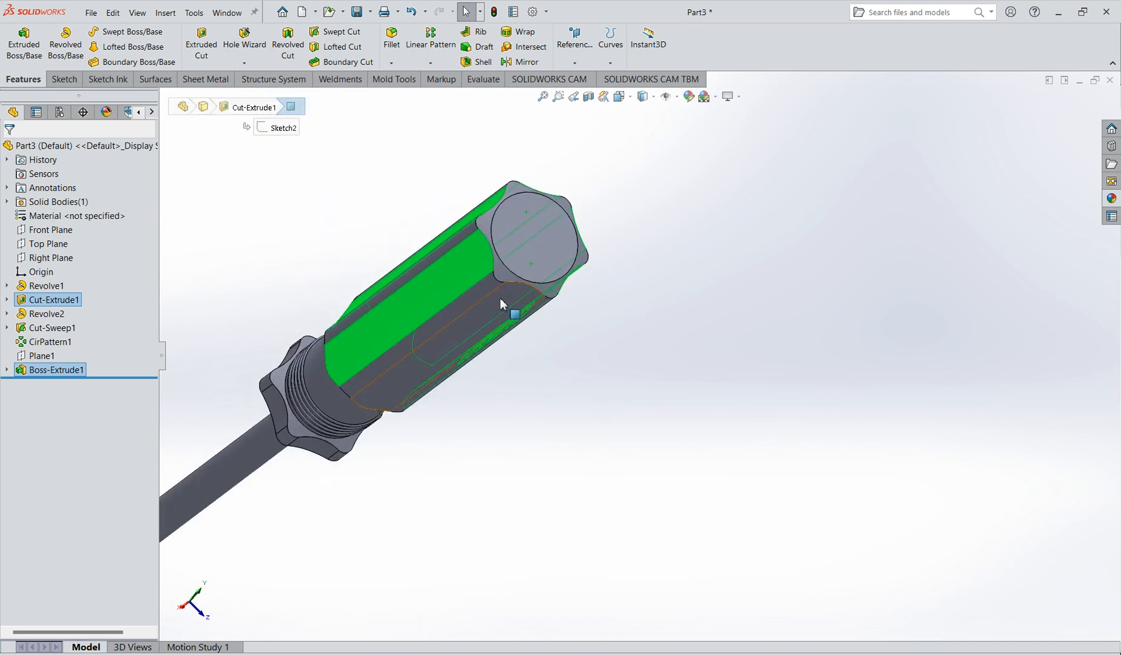
left_click(650, 291)
middle_click_drag(651, 291, 527, 367)
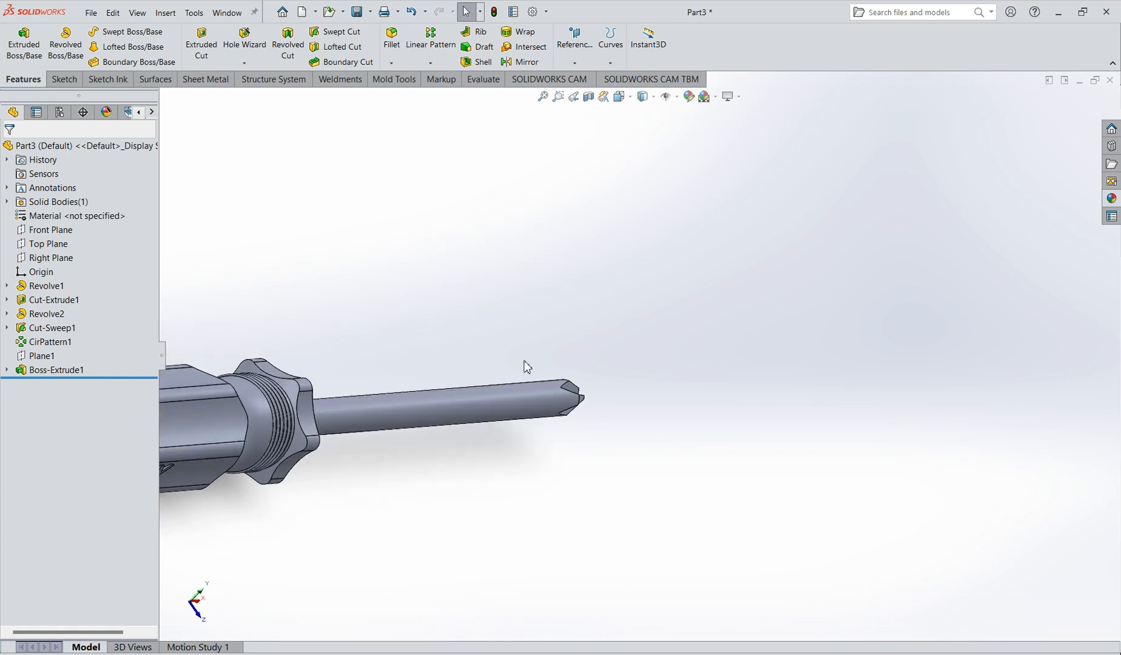
- Apply the green high gloss plastic appearance to the handle's revolve and its extruded cut
key("f")
left_click(46, 286)
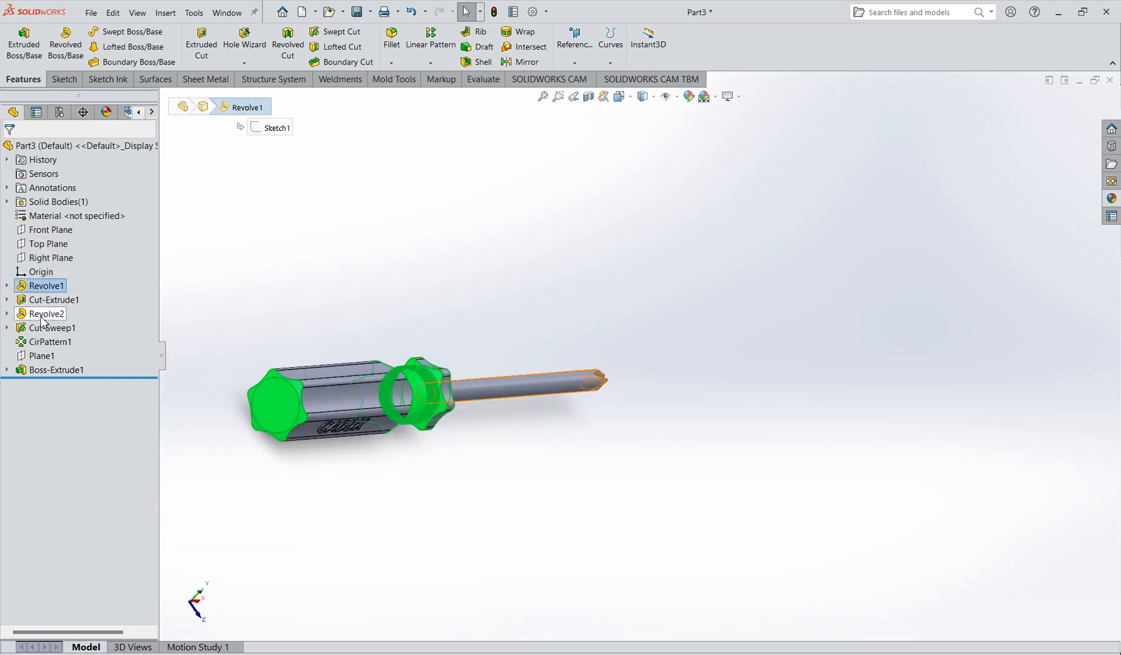
left_click(53, 301, "ctrl")
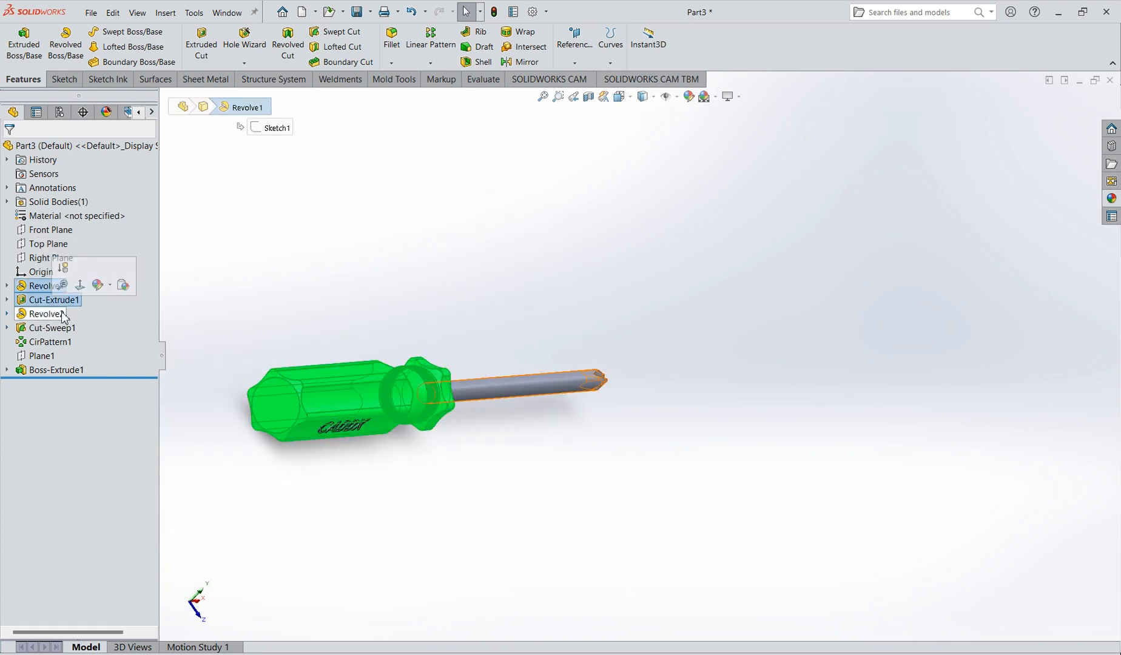
scroll(320, 303, "down", 1)
middle_click_drag(320, 303, 257, 309)
scroll(256, 309, "up", 3)
scroll(244, 309, "down", 2)
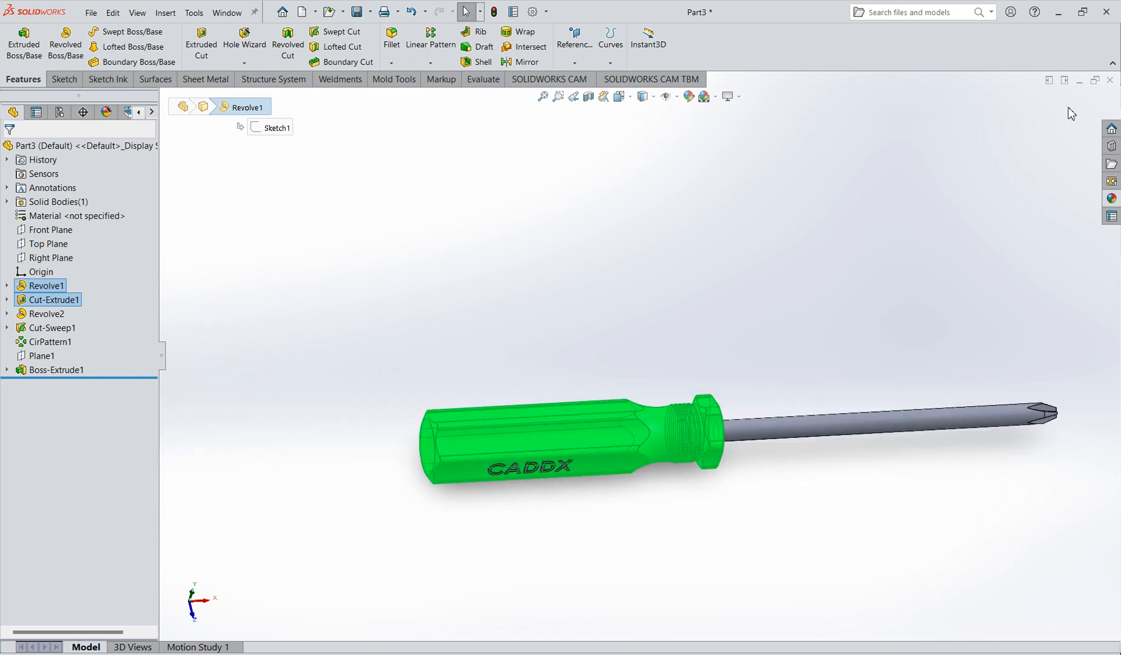
left_click(1113, 199)
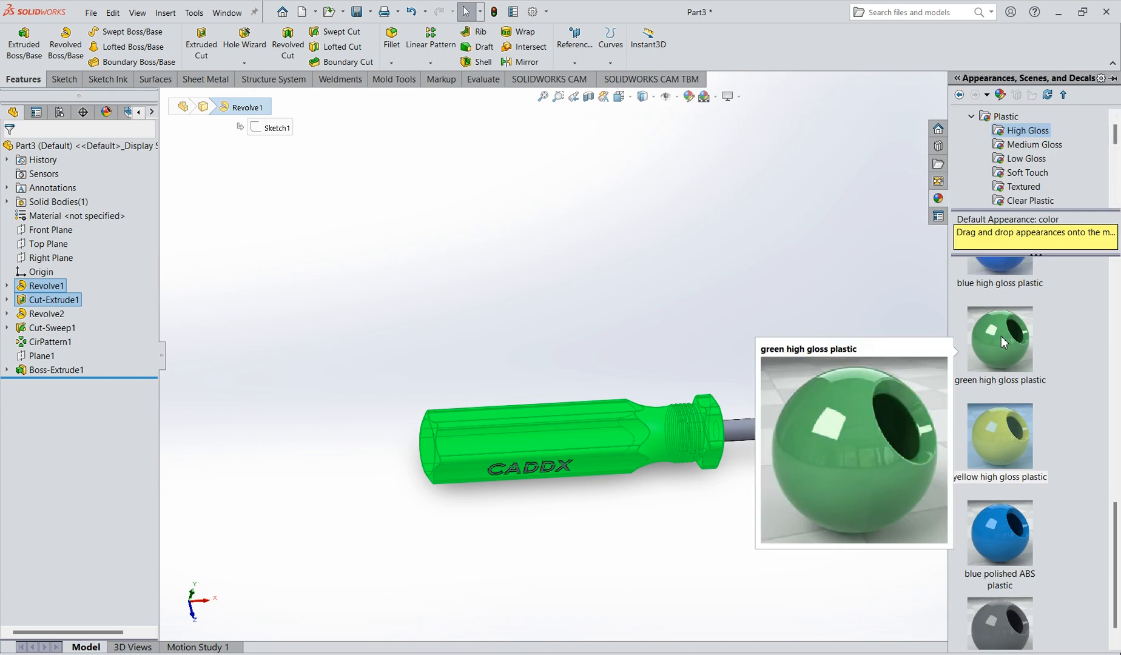
left_click(1004, 343)
double_click(1005, 343)
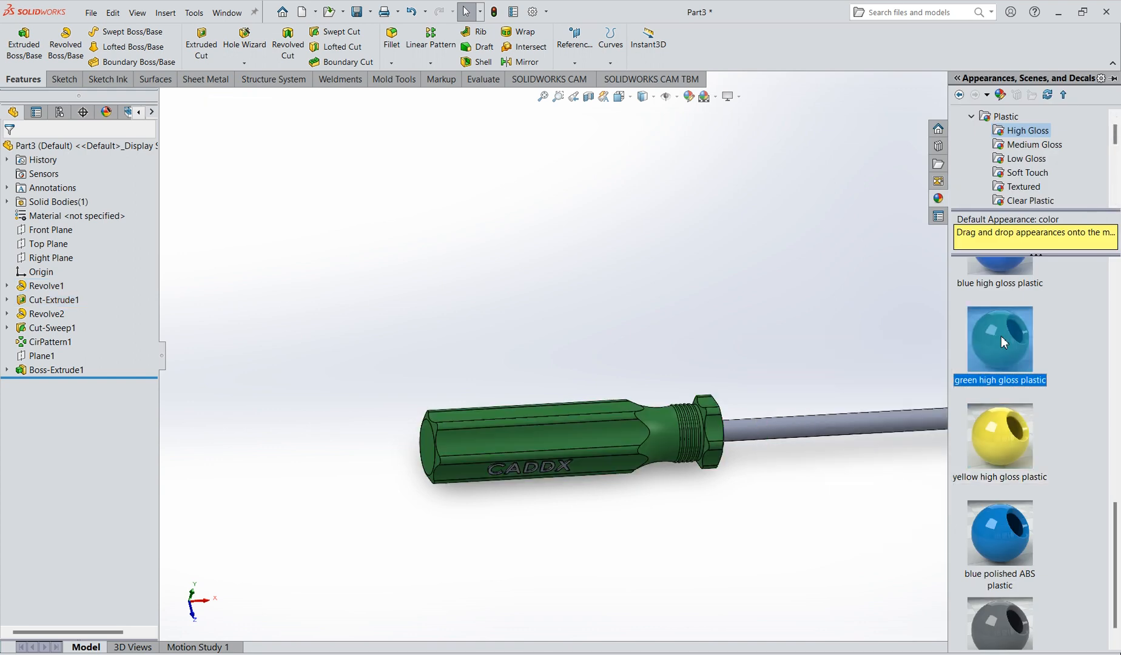
scroll(640, 386, "down", 2)
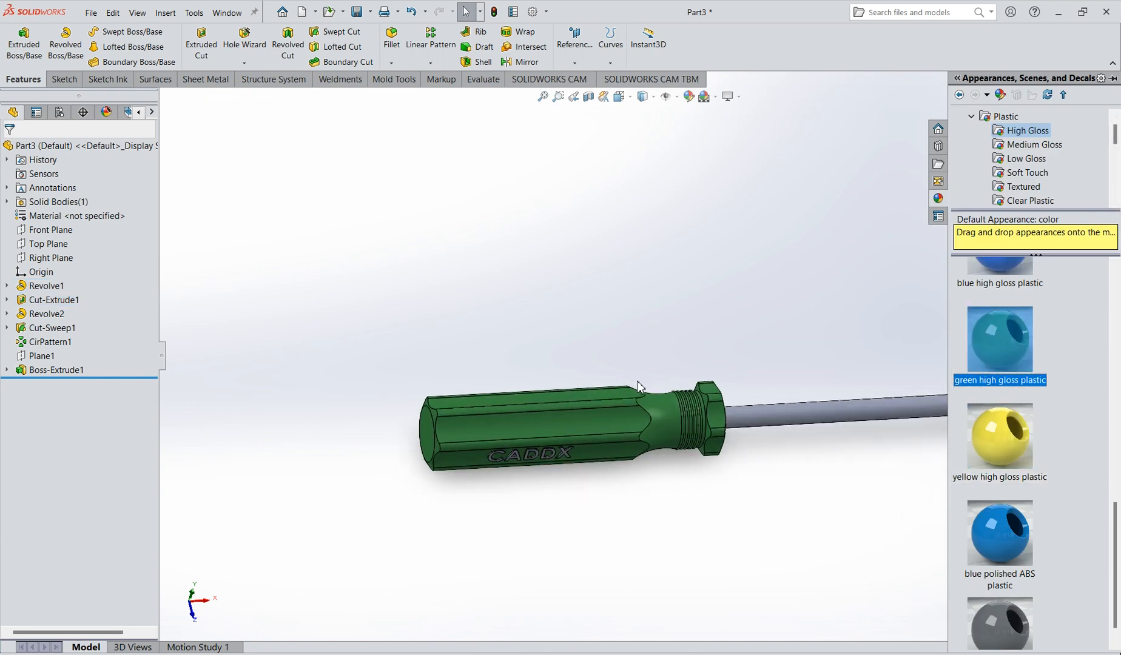
- Switch to the isometric view and apply the chromium plate appearance to the shank, the swept tip cut and its circular pattern
left_click(620, 99)
left_click(687, 129)
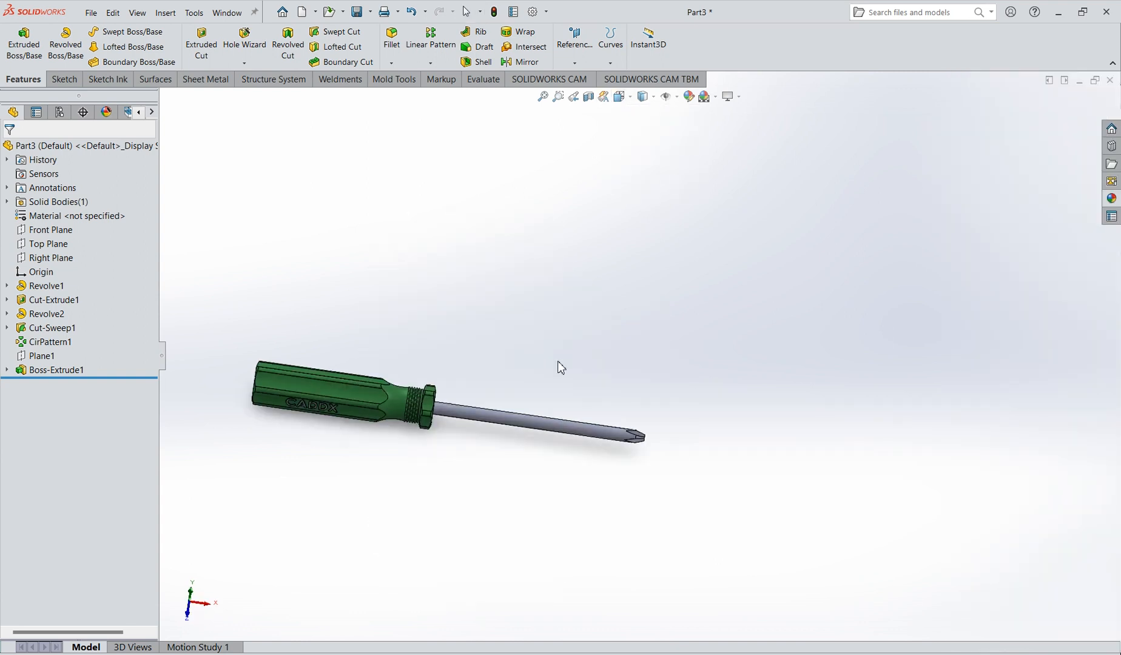
left_click(665, 371)
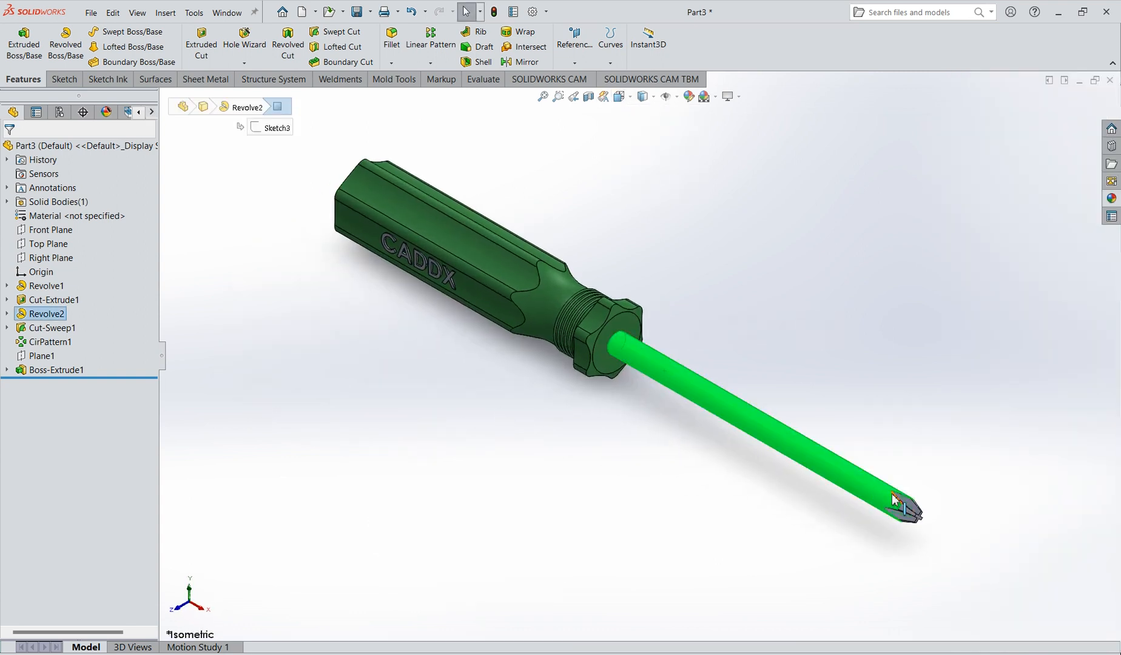
left_click(50, 328, "ctrl")
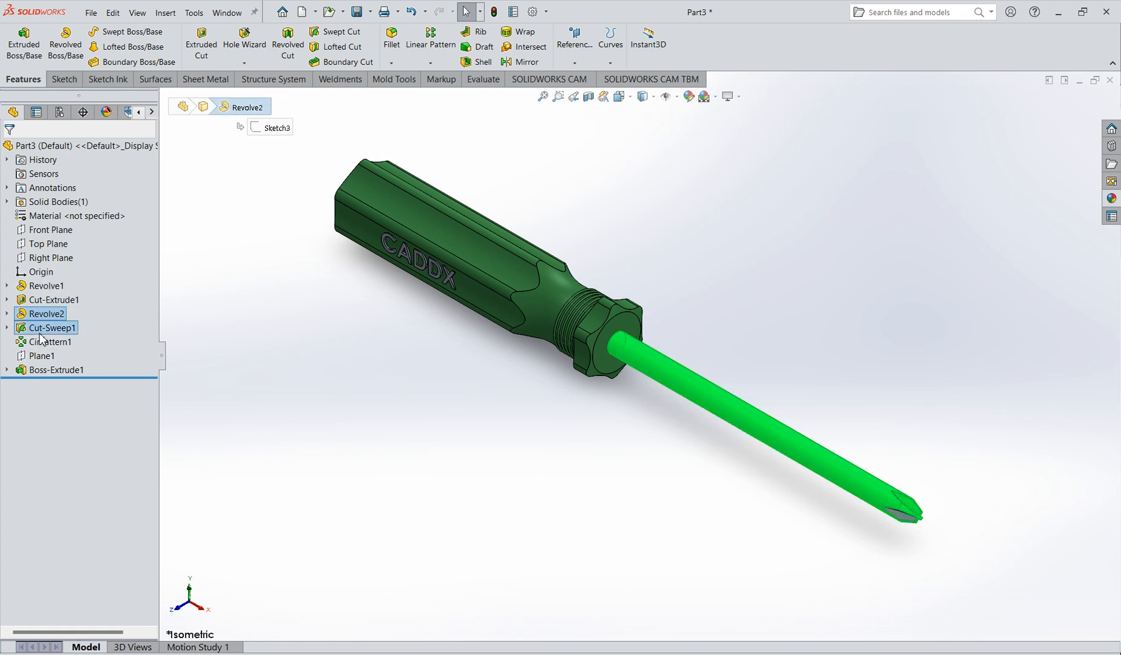
left_click(43, 344, "ctrl")
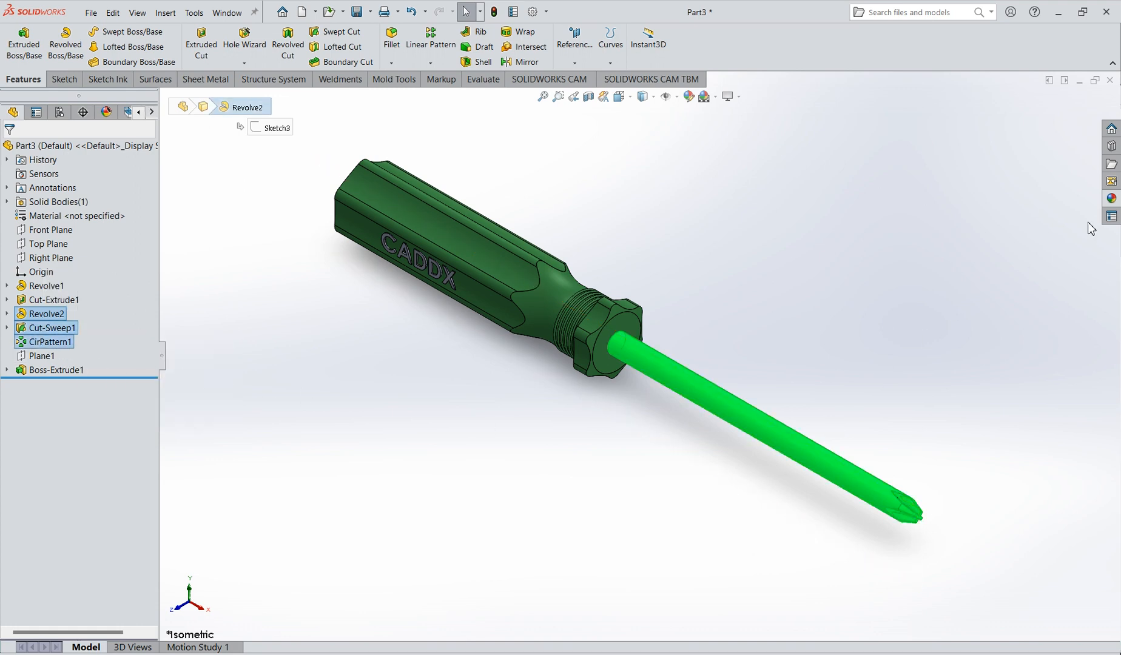
left_click(1111, 202)
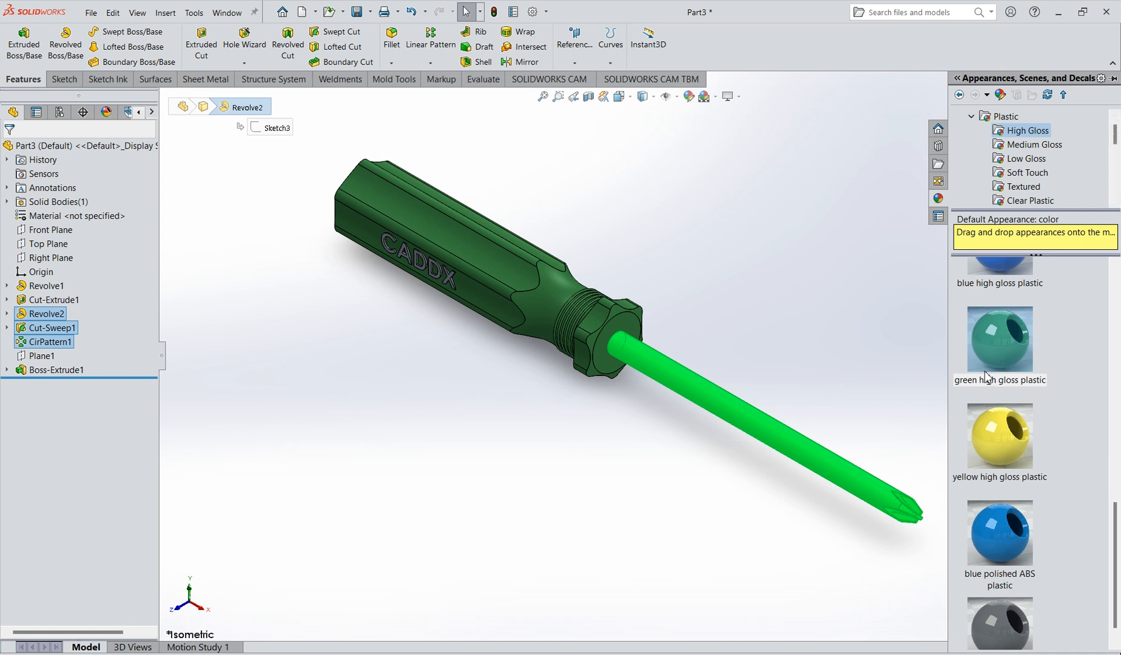
left_click(971, 115)
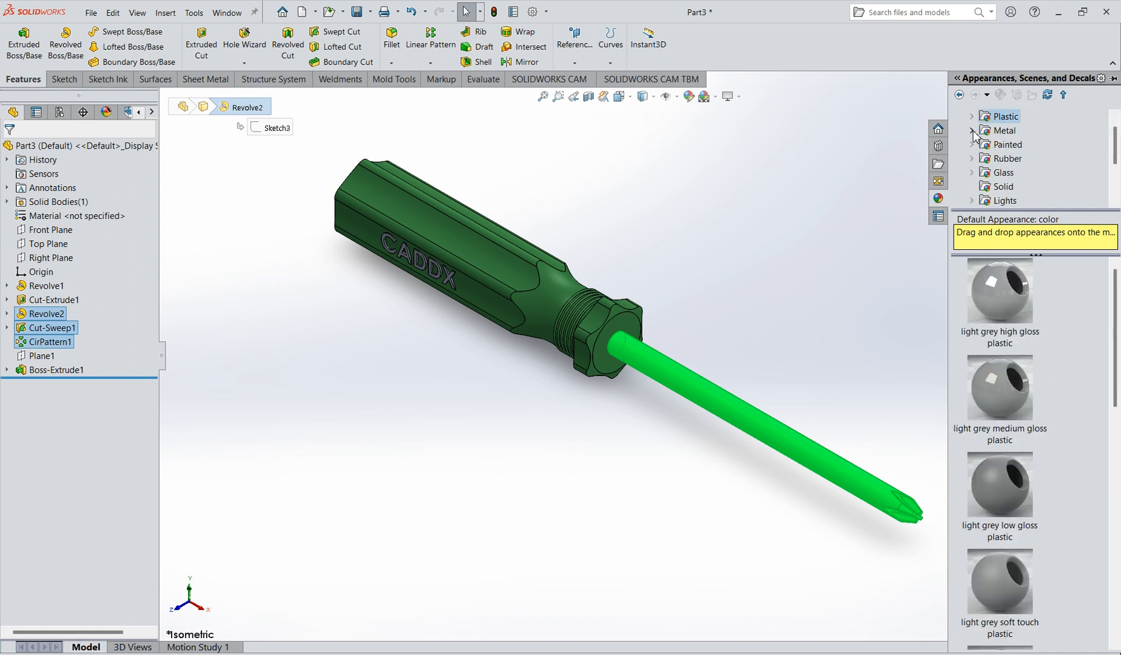
double_click(1002, 131)
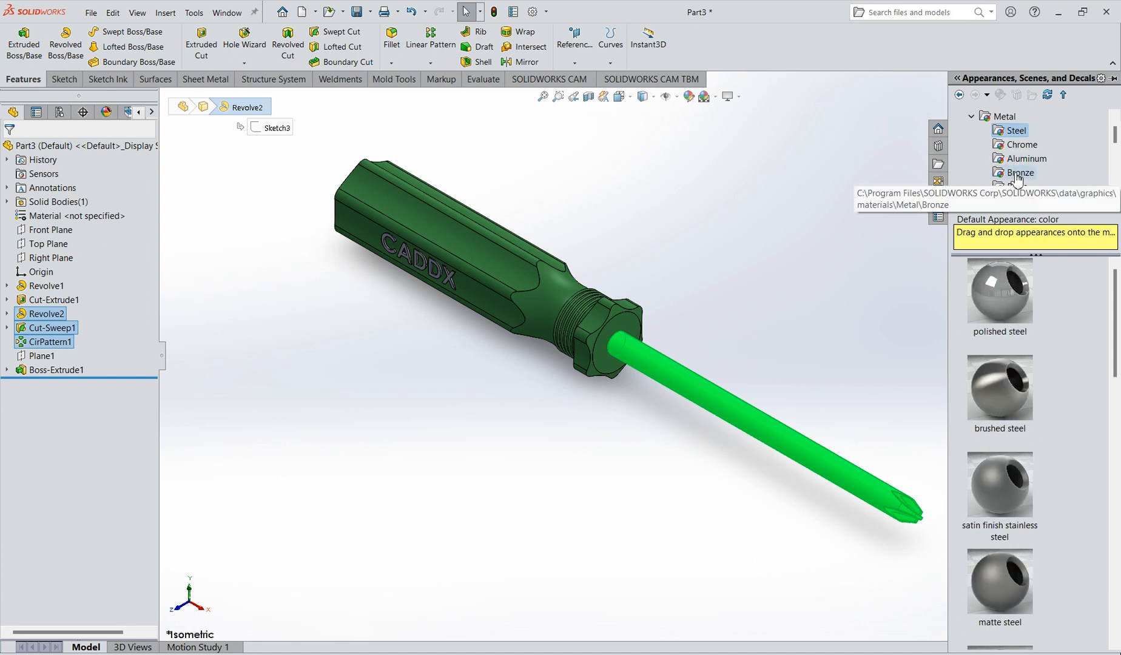
left_click(1022, 144)
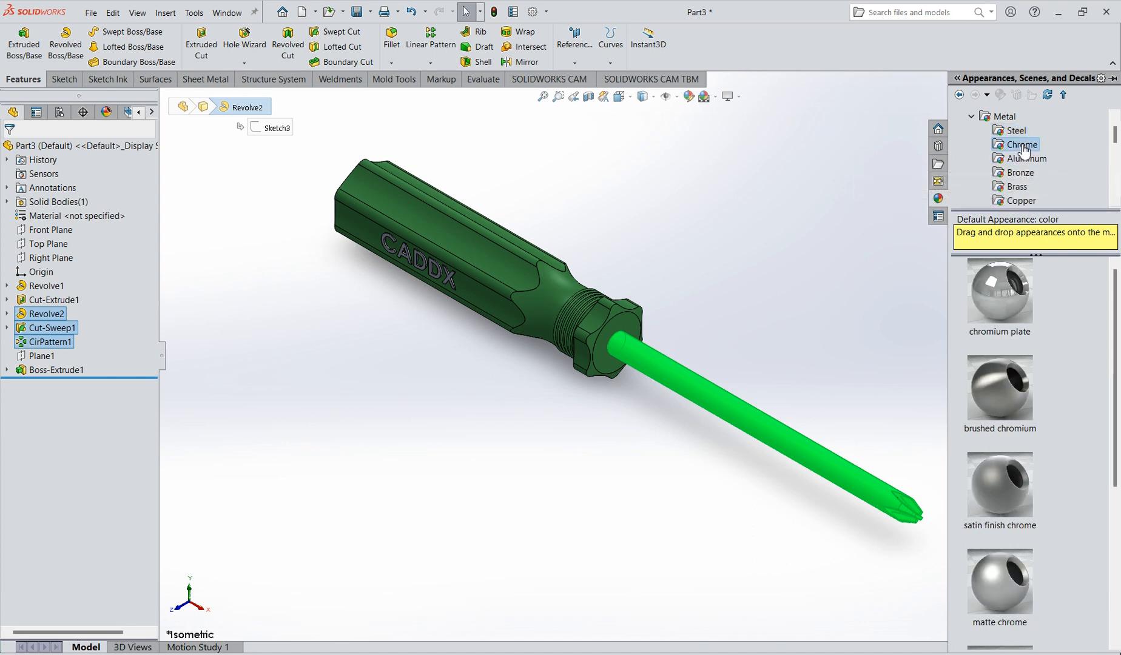
left_click(1005, 290)
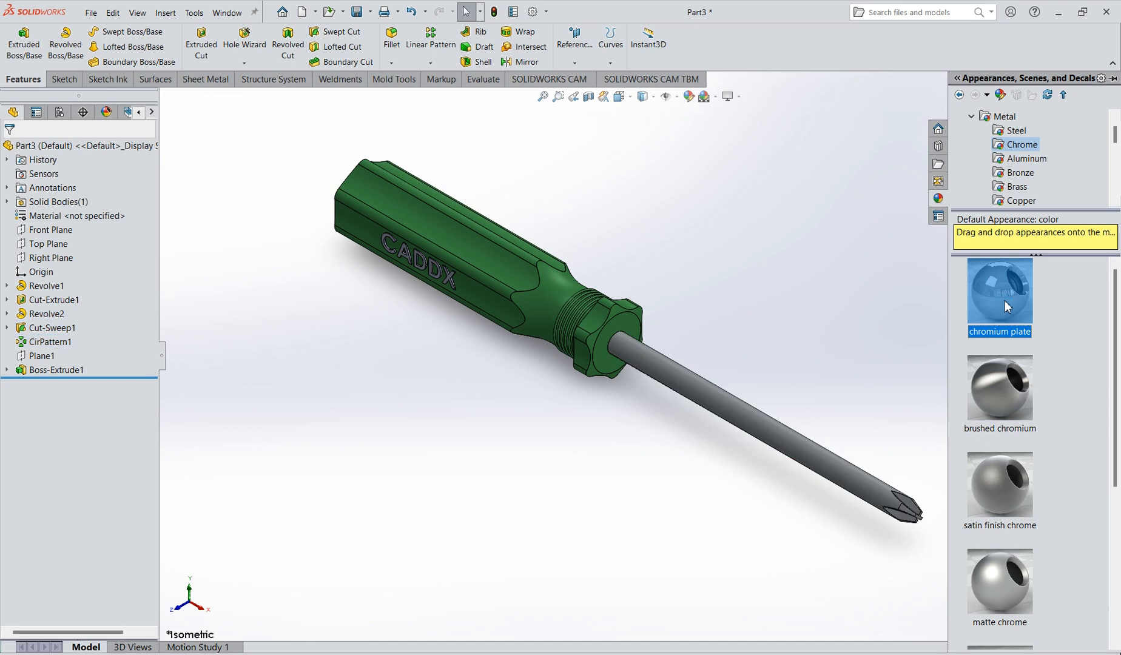
scroll(691, 415, "down", 1)
scroll(691, 415, "up", 2)
scroll(832, 445, "down", 2)
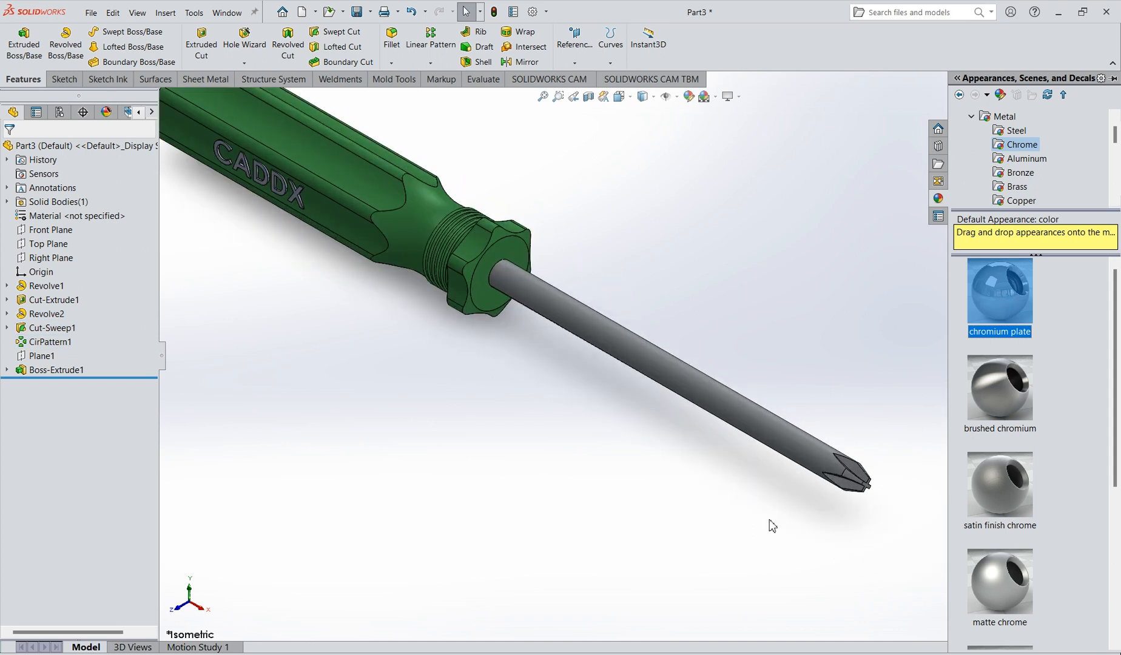
left_click(769, 520)
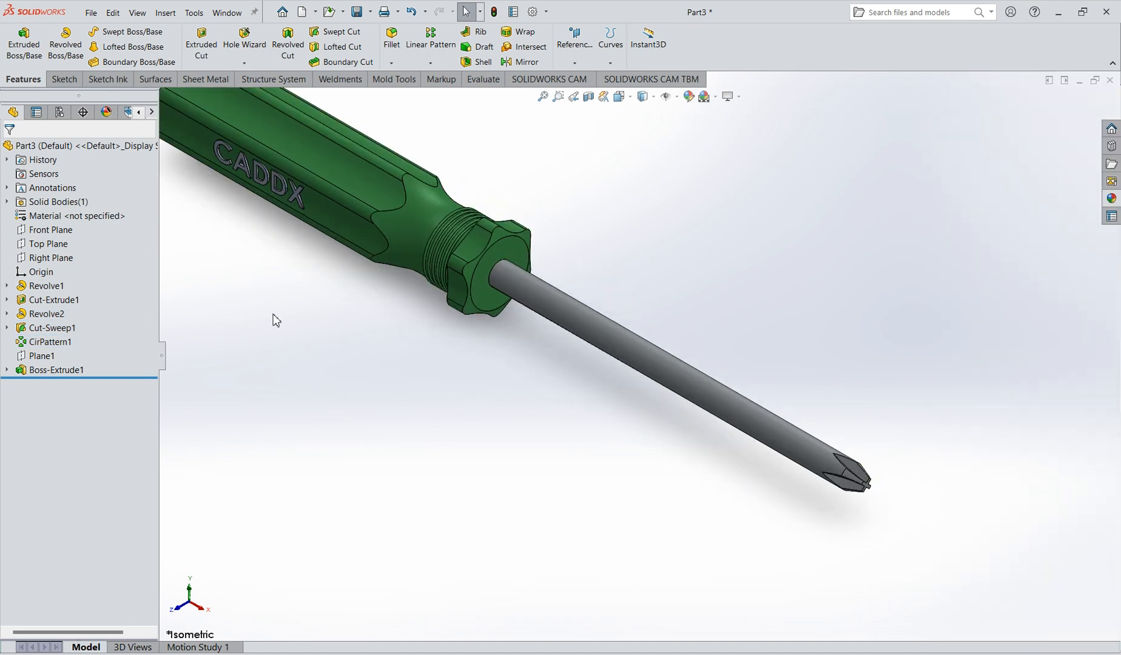
- Apply the yellow high gloss plastic appearance to the raised CADDX text and all concave cut faces around the handle and its collar
key("z")
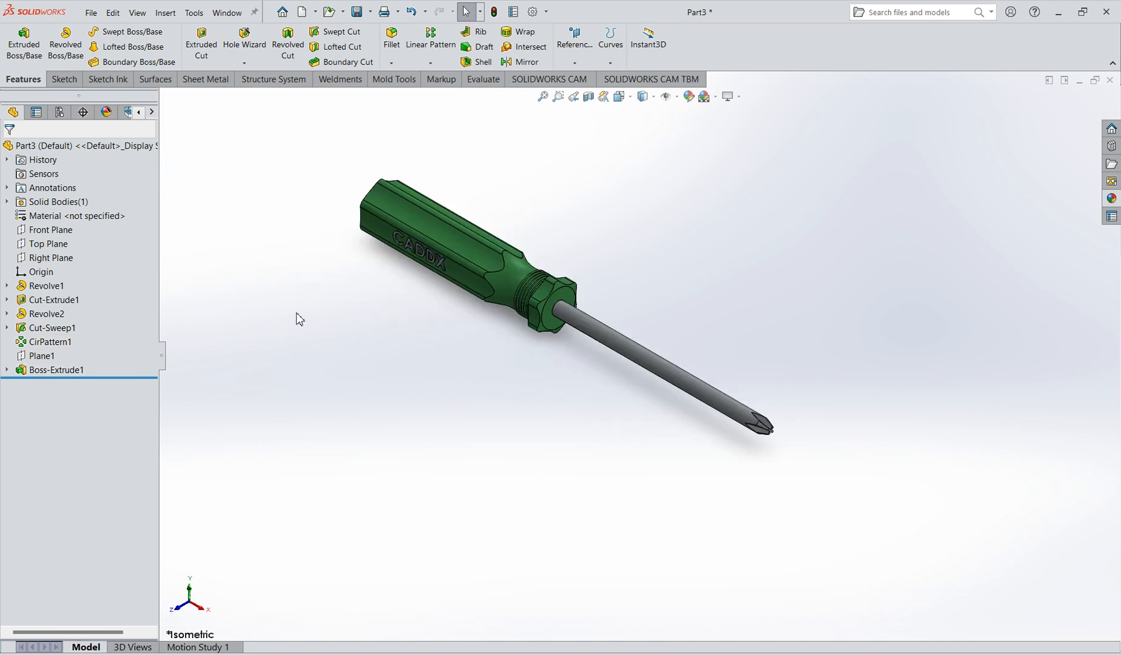
scroll(349, 273, "down", 3)
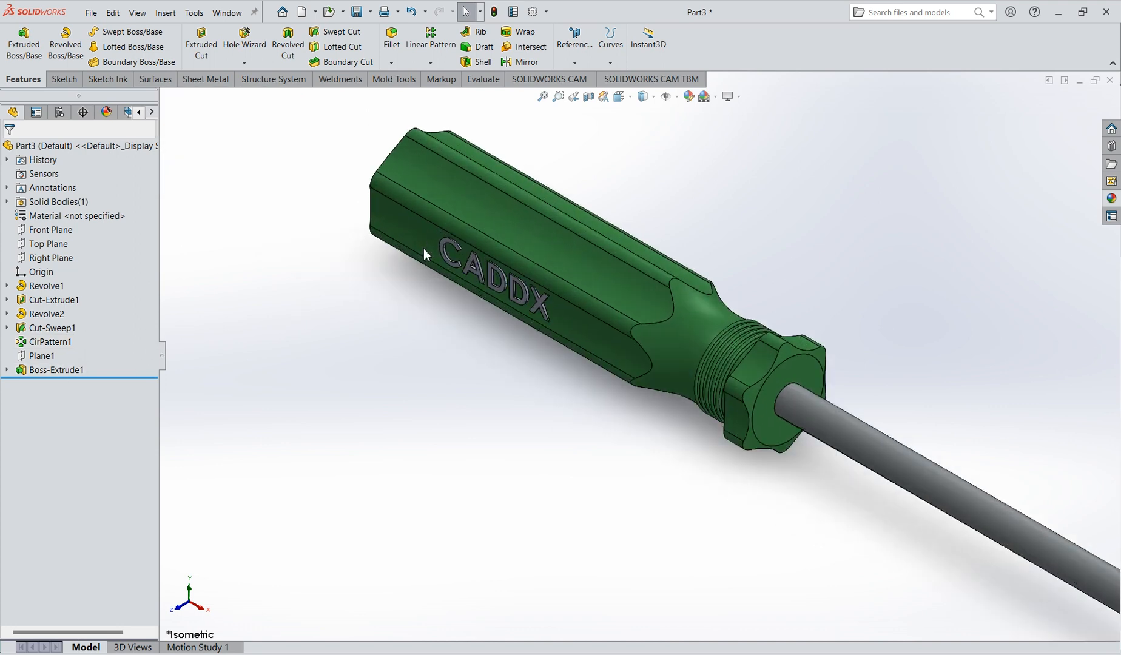
left_click(56, 370)
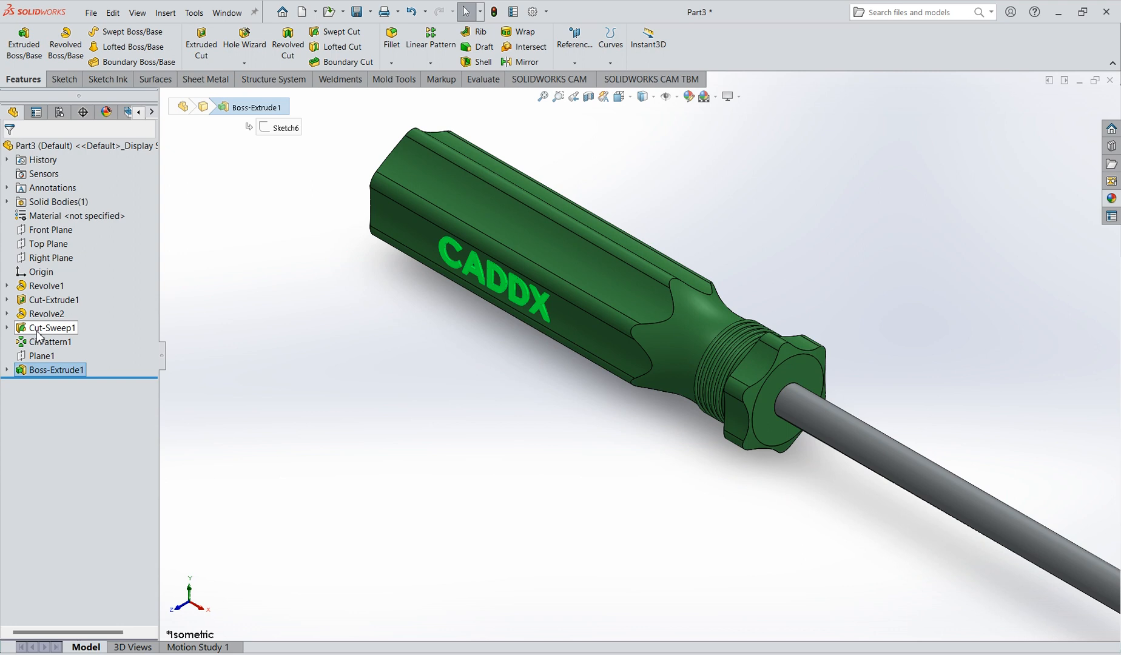
left_click(395, 231, "ctrl")
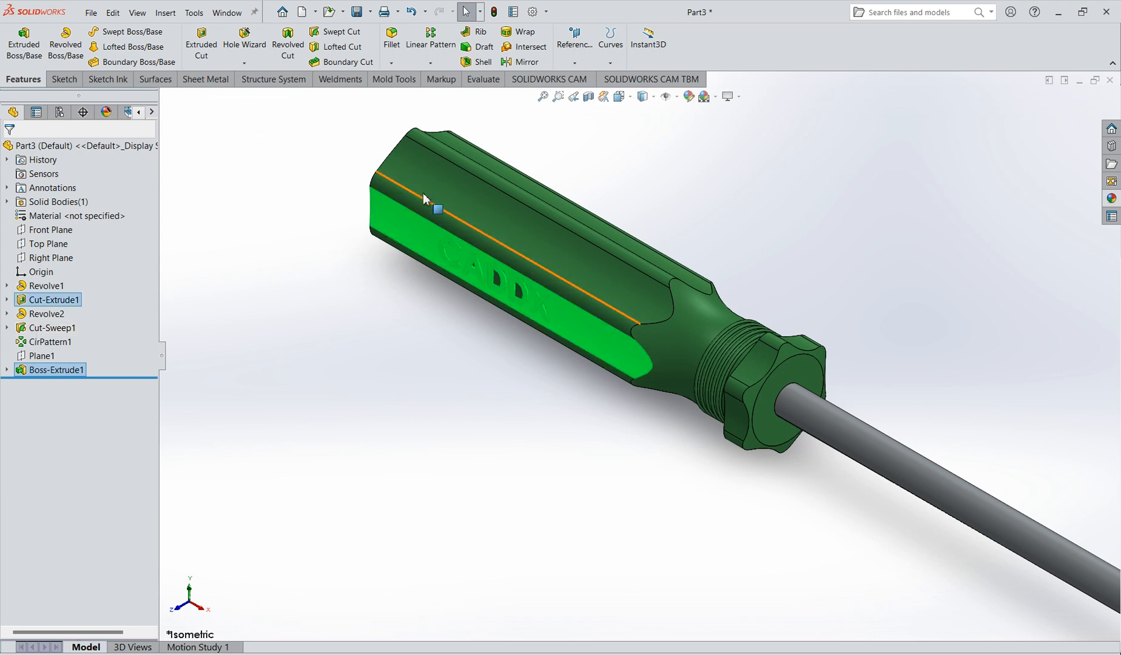
middle_click_drag(450, 231, 347, 303)
scroll(781, 242, "down", 3)
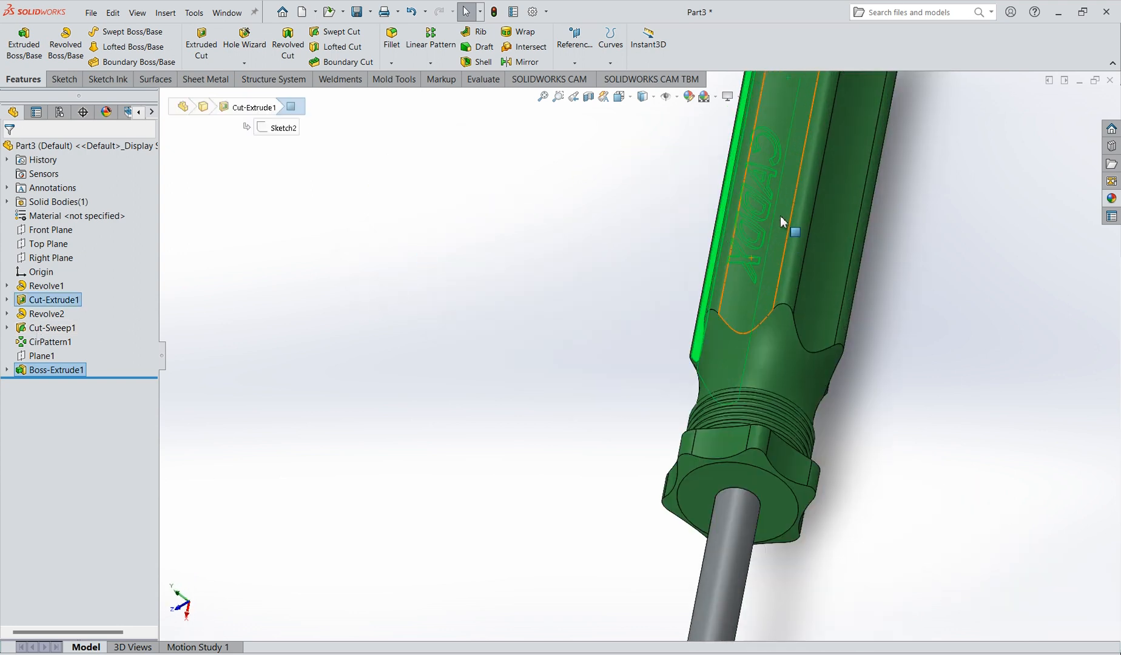
middle_click_drag(842, 190, 678, 240)
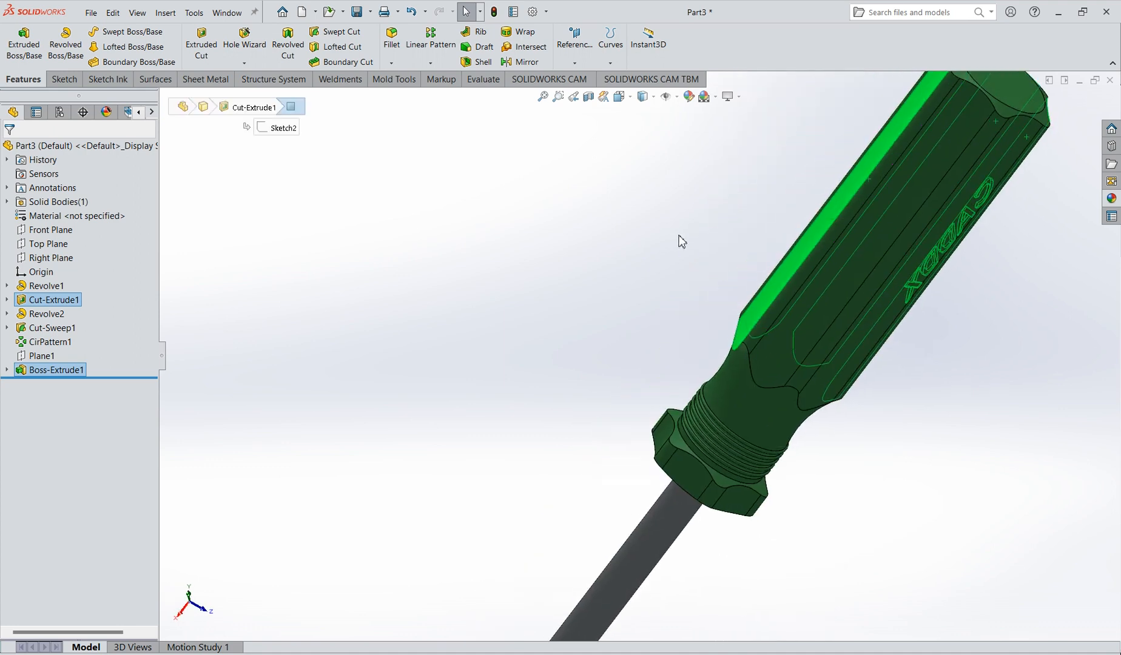
middle_click_drag(854, 351, 732, 377)
scroll(732, 378, "up", 3)
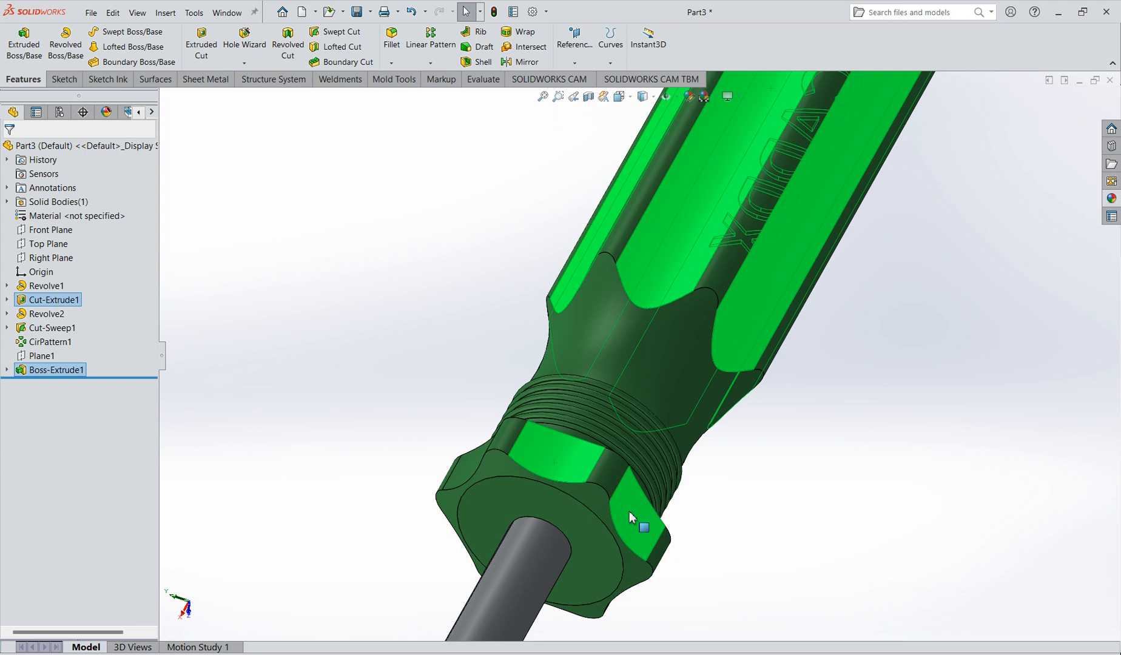
scroll(649, 521, "up", 3)
middle_click_drag(658, 518, 566, 352)
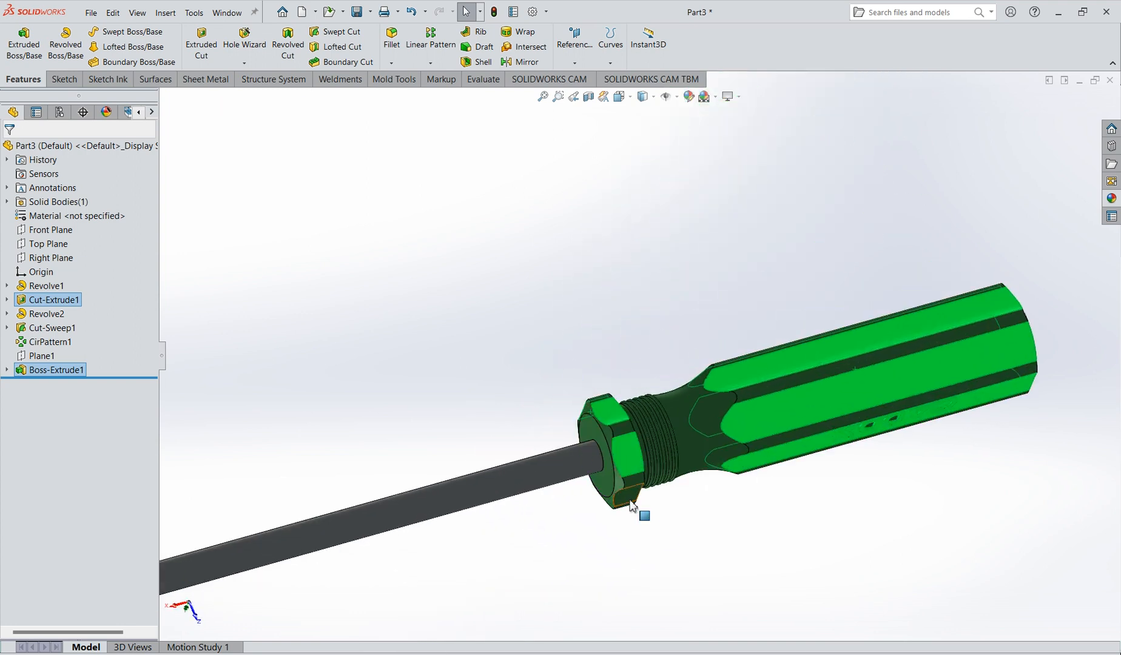
middle_click_drag(579, 458, 557, 446)
scroll(557, 446, "down", 3)
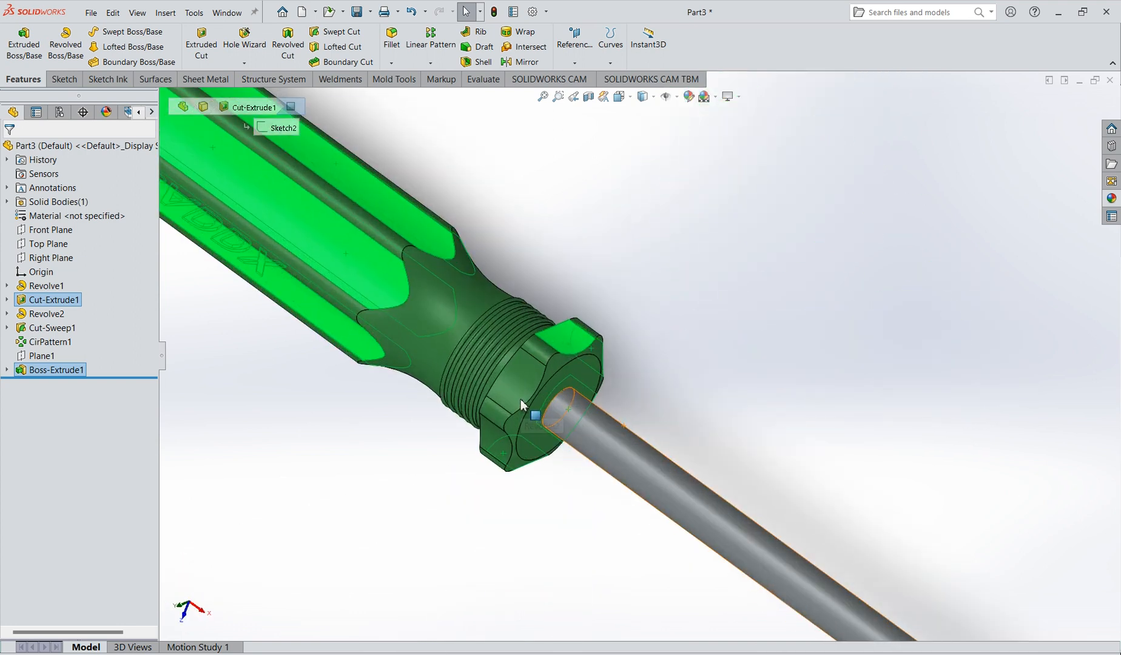
middle_click_drag(496, 480, 560, 315)
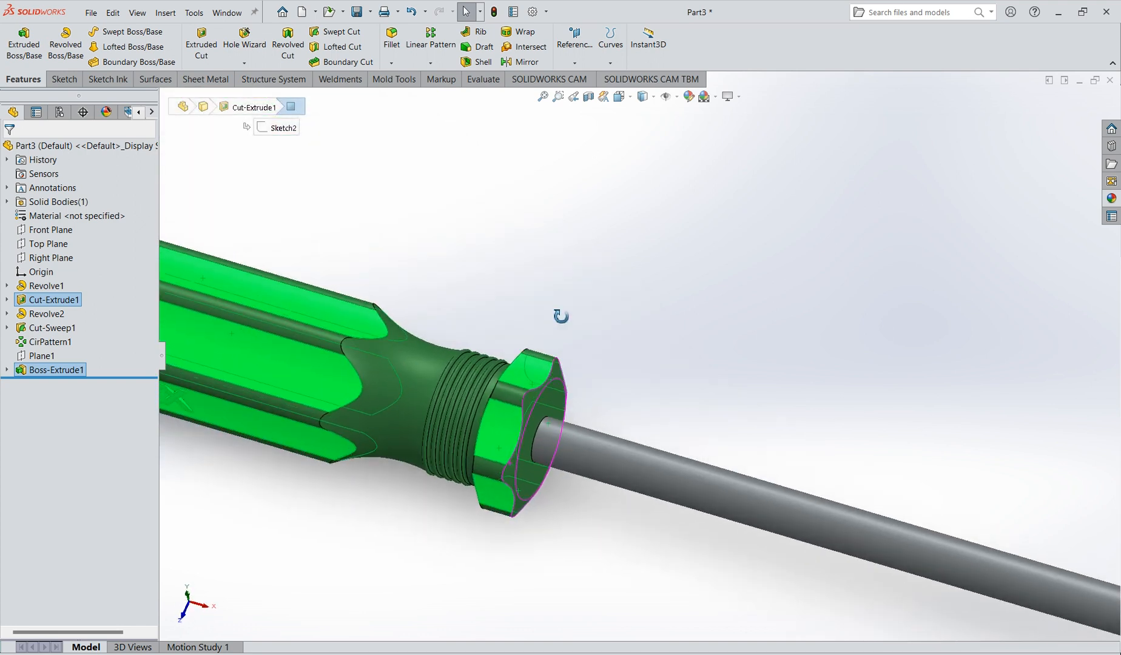
scroll(458, 387, "up", 5)
middle_click_drag(440, 342, 431, 393)
left_click(1111, 199)
scroll(991, 392, "down", 3)
scroll(992, 391, "up", 2)
mouse_move(993, 385)
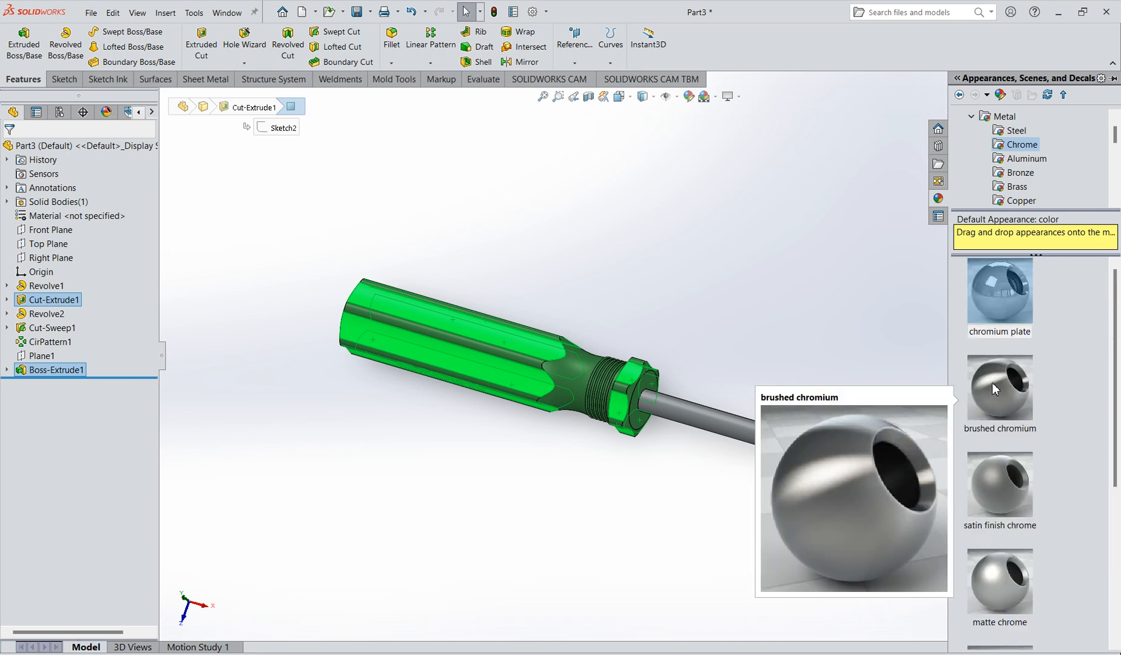
left_click(972, 117)
scroll(974, 136, "up", 1)
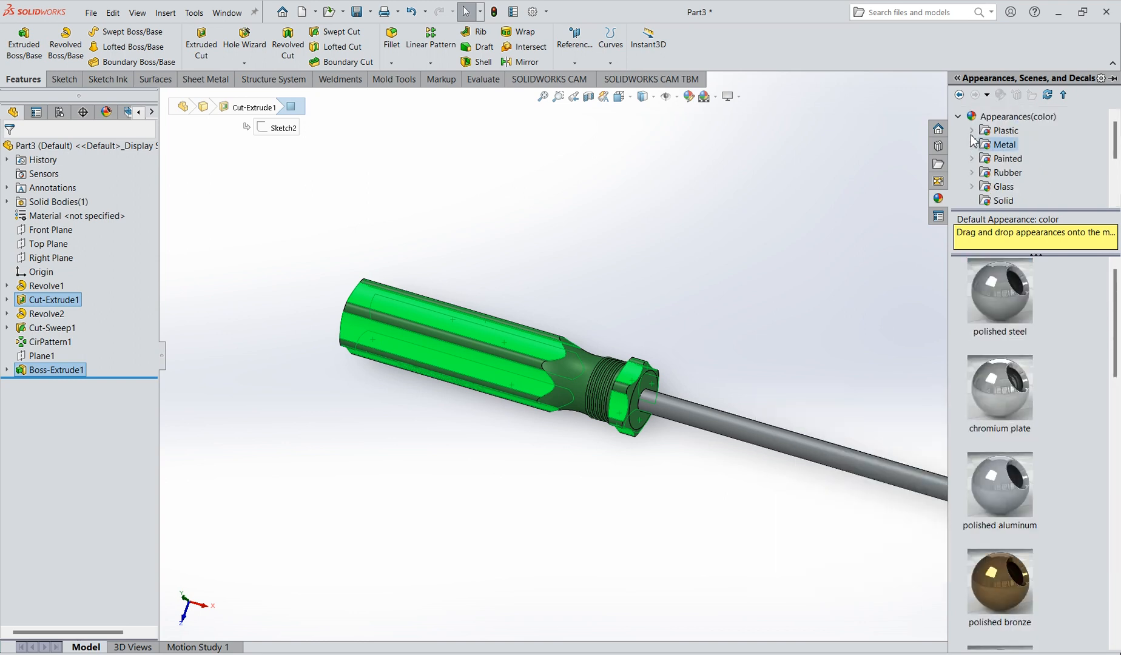
left_click(972, 131)
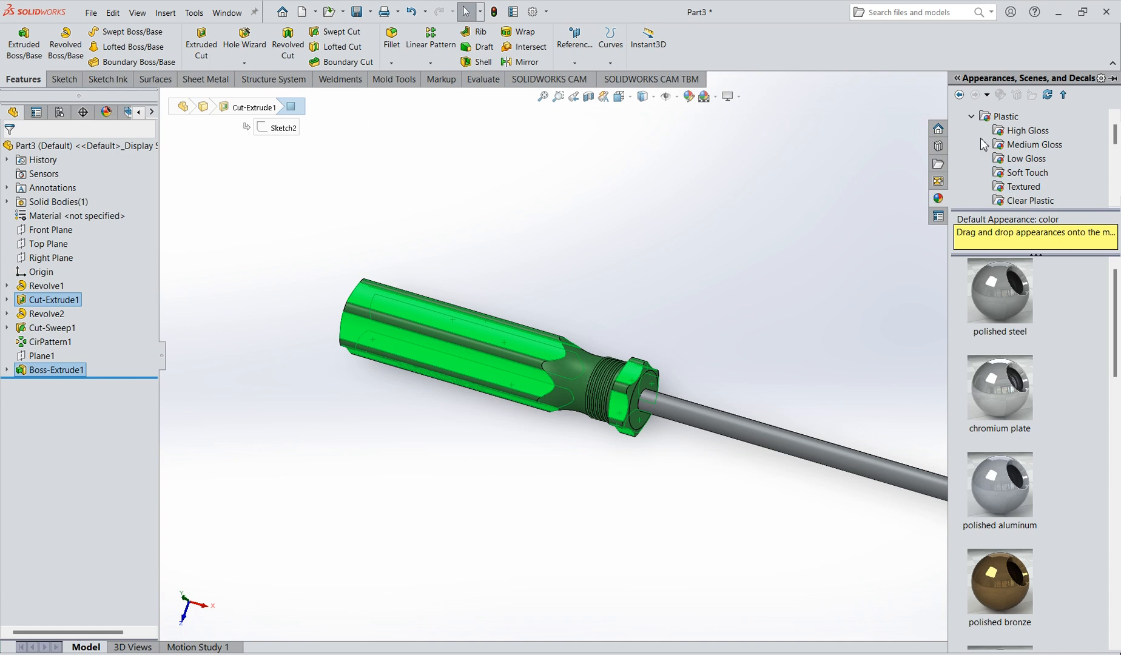
left_click(1027, 131)
scroll(1019, 342, "down", 5)
left_click_drag(1016, 458, 649, 432)
scroll(545, 243, "down", 3)
scroll(513, 295, "up", 3)
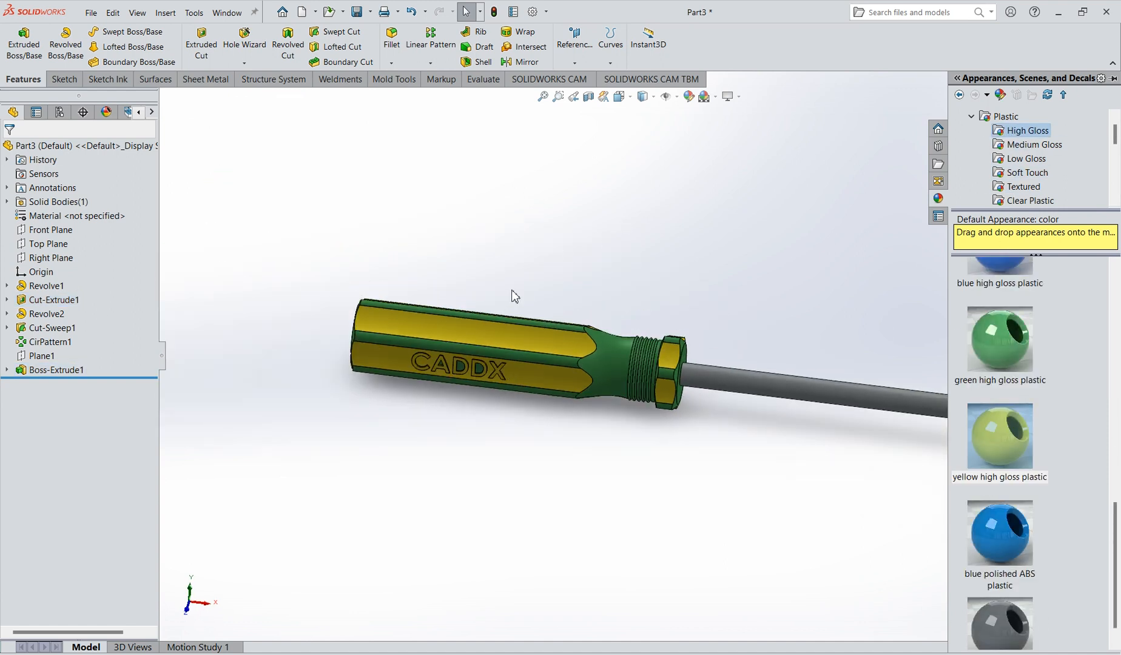
- Apply yellow high gloss plastic to the enclosed faces inside the letters A, D and D, and check the coloured screwdriver
scroll(486, 428, "down", 6)
left_click(400, 391)
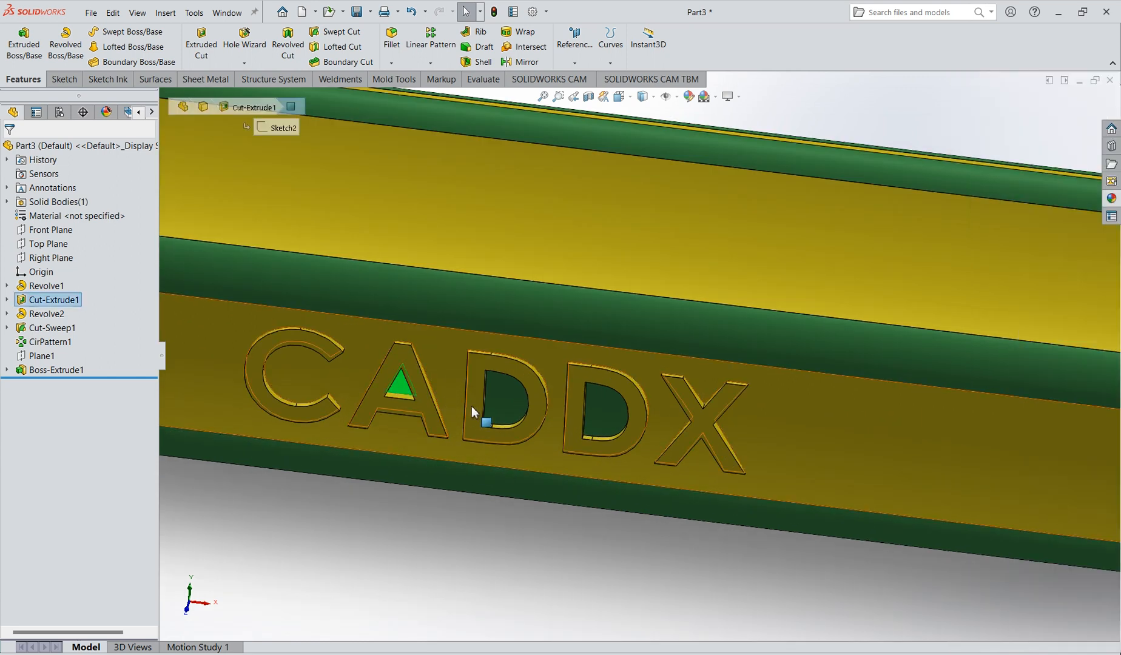
left_click(493, 406, "ctrl")
left_click(614, 424, "ctrl")
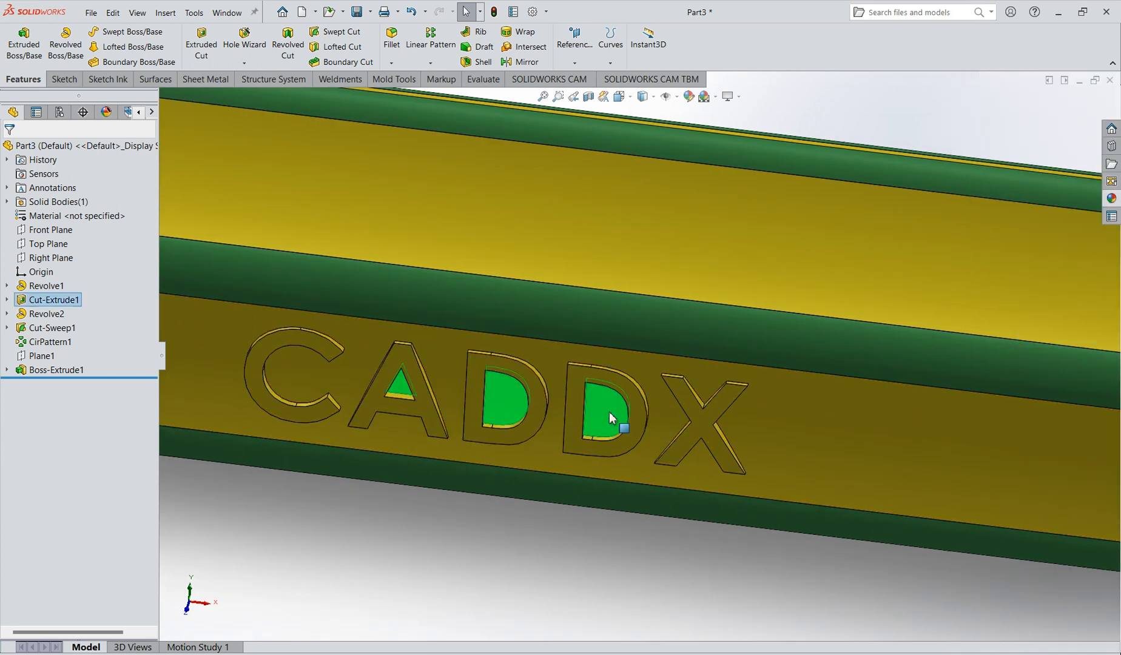
left_click(1111, 199)
left_click(1012, 430)
left_click_drag(1012, 430, 837, 425)
scroll(659, 521, "up", 8)
scroll(836, 422, "up", 3)
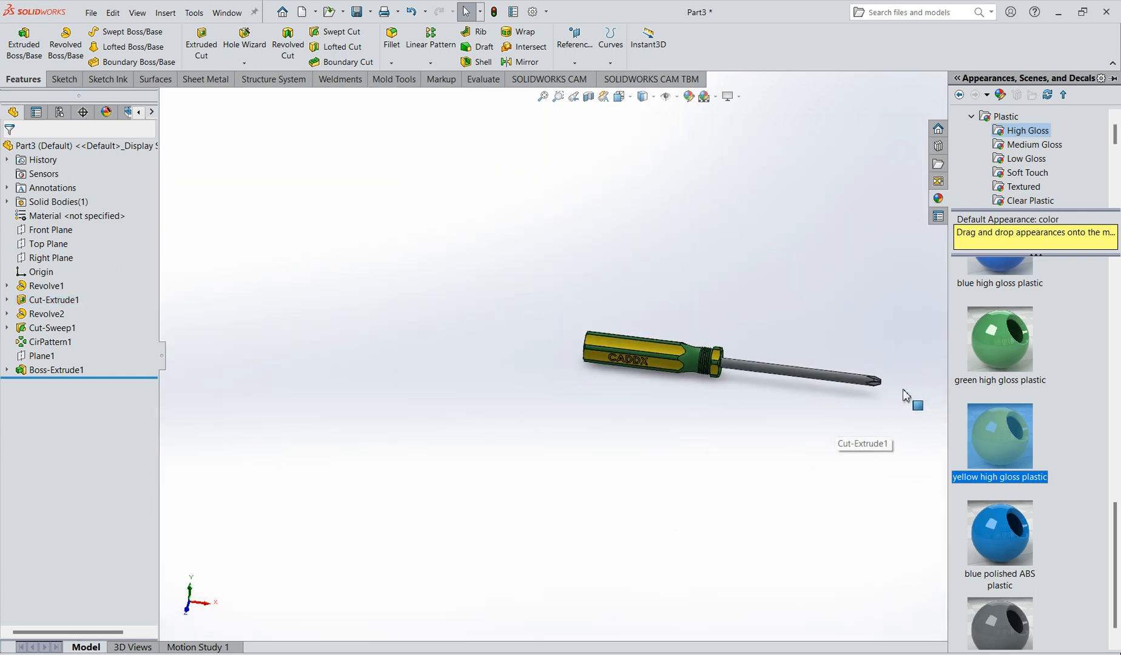
scroll(902, 391, "down", 5)
middle_click_drag(789, 358, 703, 423)
scroll(668, 413, "up", 3)
scroll(413, 348, "down", 3)
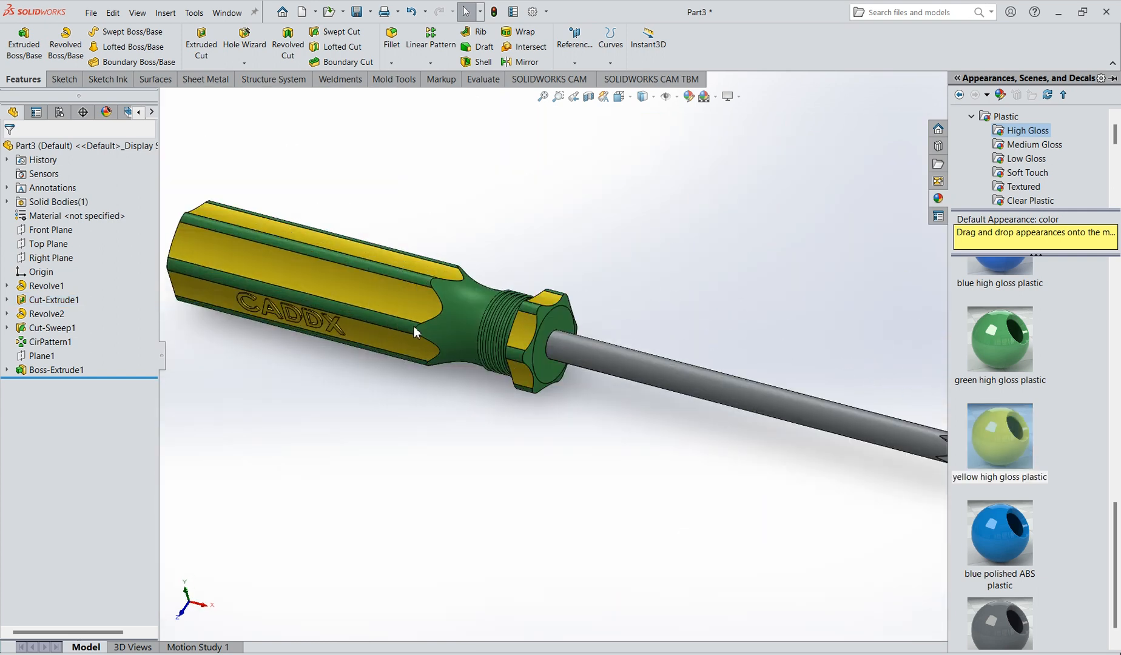
- Examine the coloured screwdriver from several directions, from the handle with the CADDX text to the star tip
left_click(600, 459)
scroll(395, 312, "up", 2)
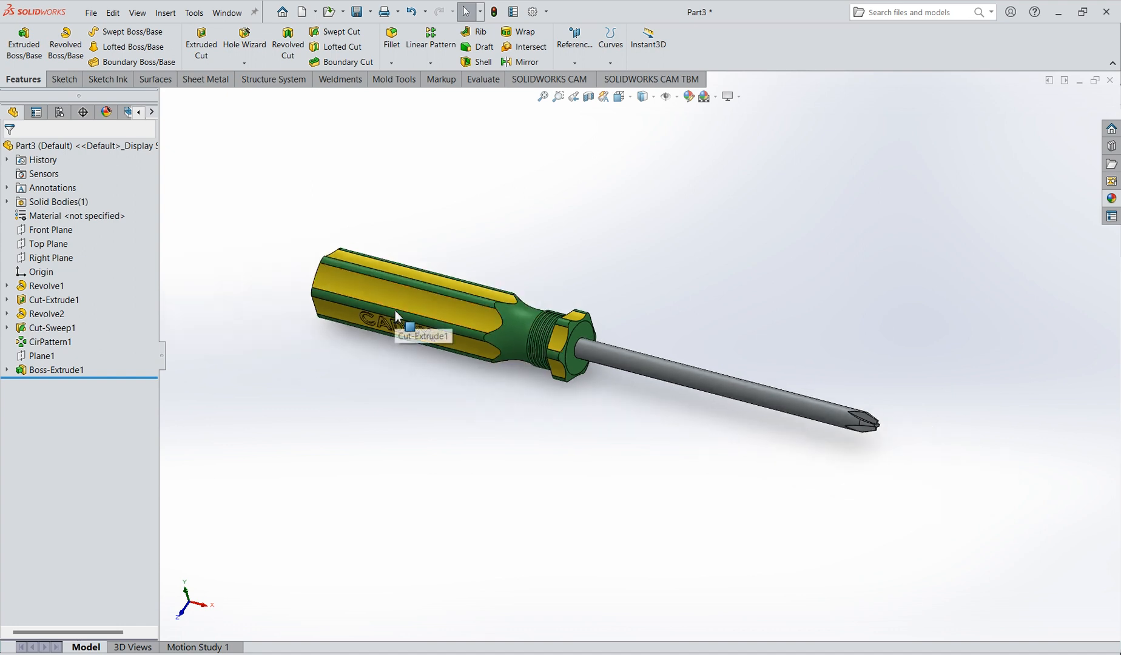
middle_click_drag(396, 313, 429, 262)
left_click(650, 98)
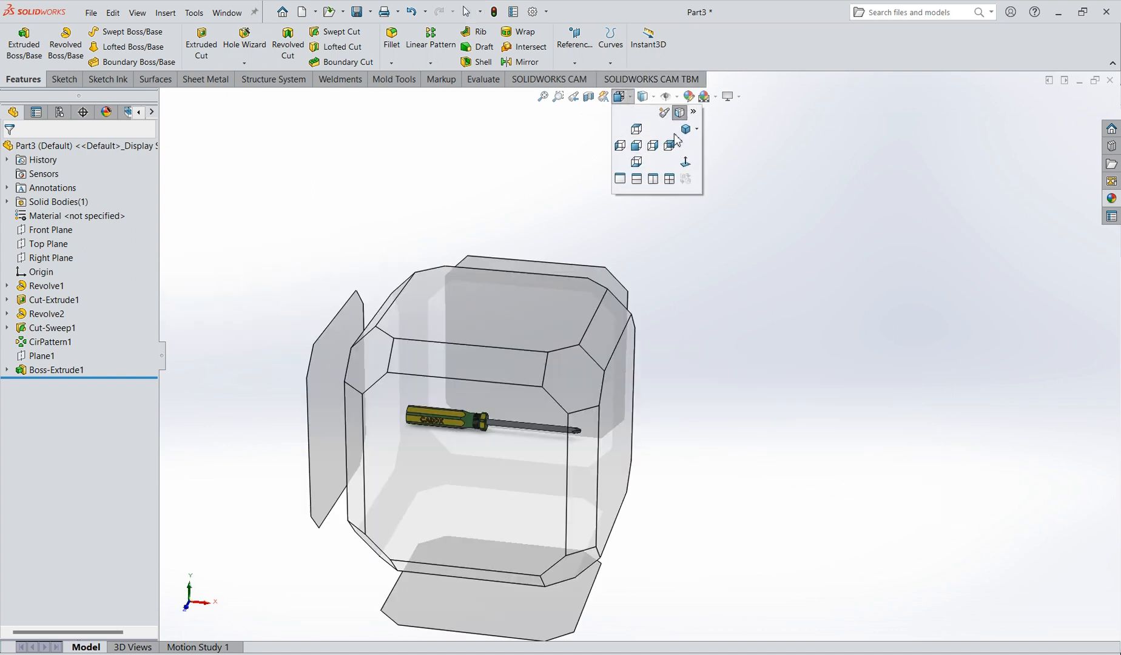
left_click(671, 176)
scroll(636, 350, "up", 2)
scroll(661, 361, "down", 2)
middle_click_drag(667, 361, 721, 281)
scroll(601, 324, "down", 2)
middle_click_drag(601, 322, 531, 307)
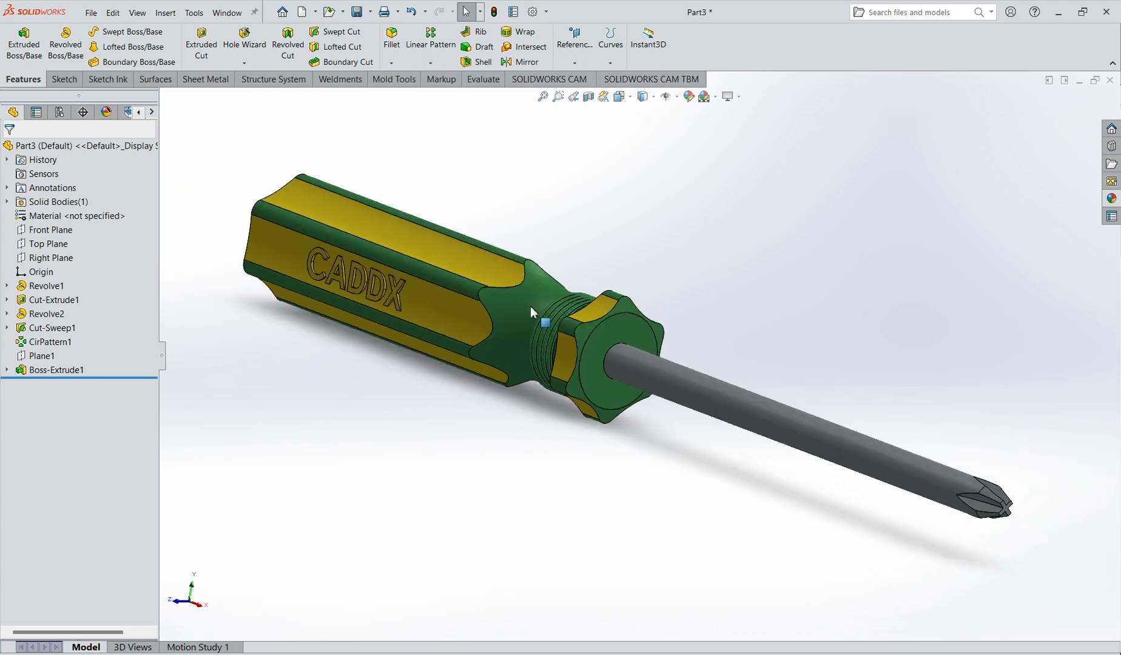
- Turn on the Perspective and Cartoon display effects and apply the Plain White scene behind the screwdriver
left_click(740, 99)
left_click(744, 142)
left_click(739, 97)
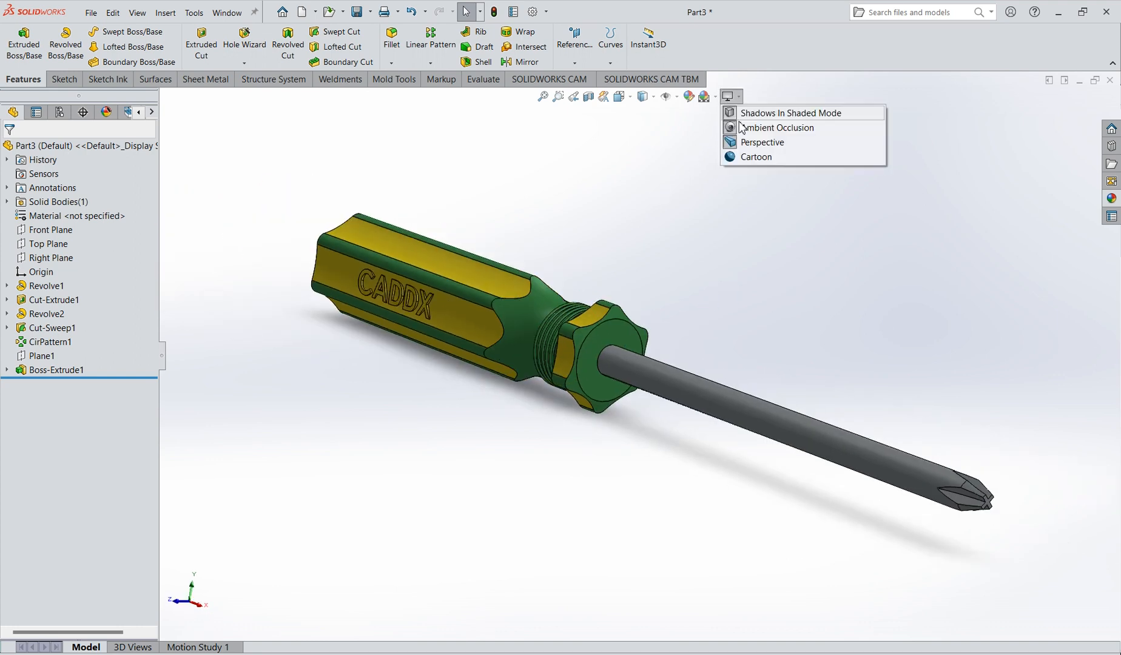
left_click(752, 157)
left_click(705, 97)
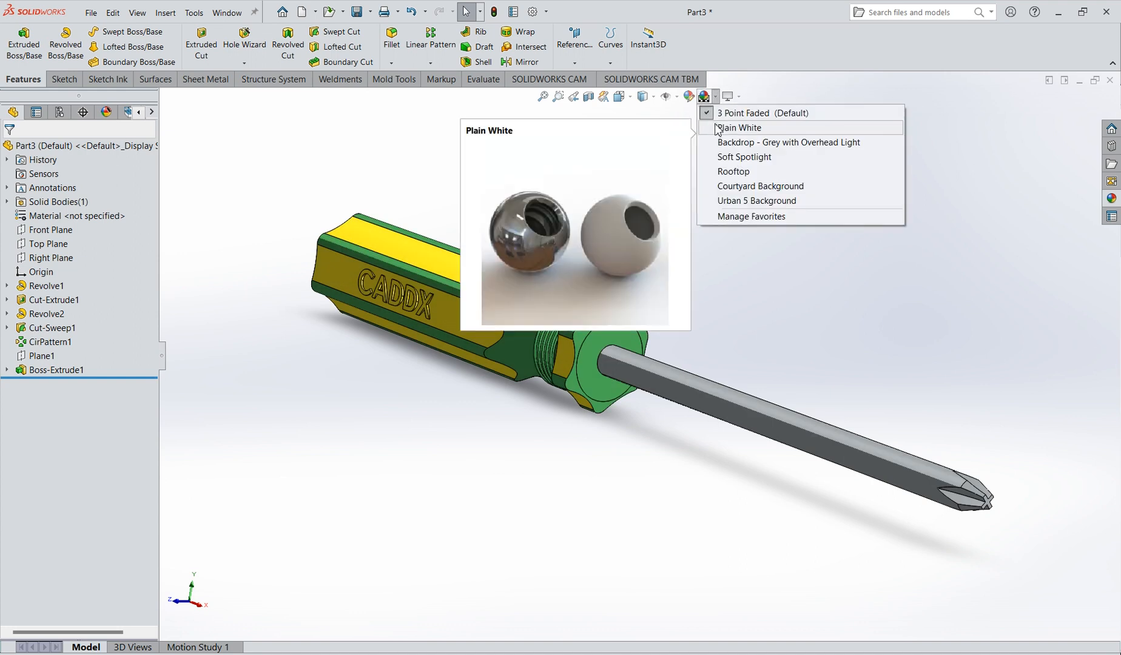
left_click(718, 130)
- Examine the finished screwdriver against the plain white scene, close up and from a distance, at different angles
middle_click_drag(620, 358, 621, 407)
scroll(622, 364, "up", 2)
scroll(676, 383, "up", 3)
middle_click_drag(676, 383, 684, 413)
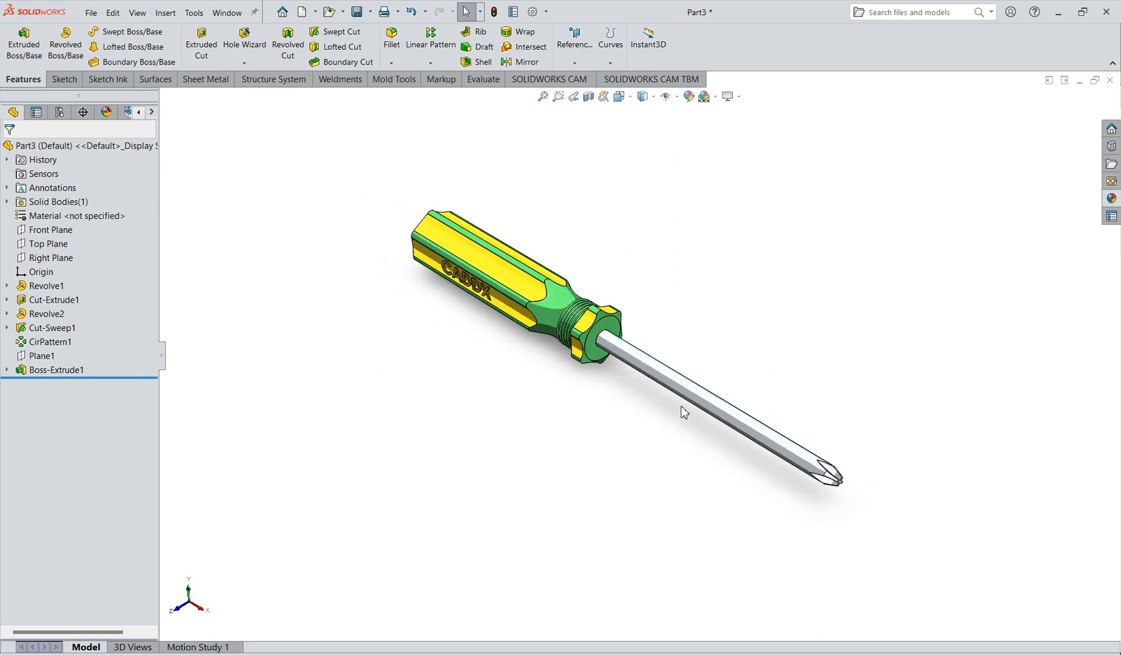
scroll(581, 322, "down", 2)
middle_click_drag(531, 331, 559, 327)
scroll(559, 327, "down", 1)
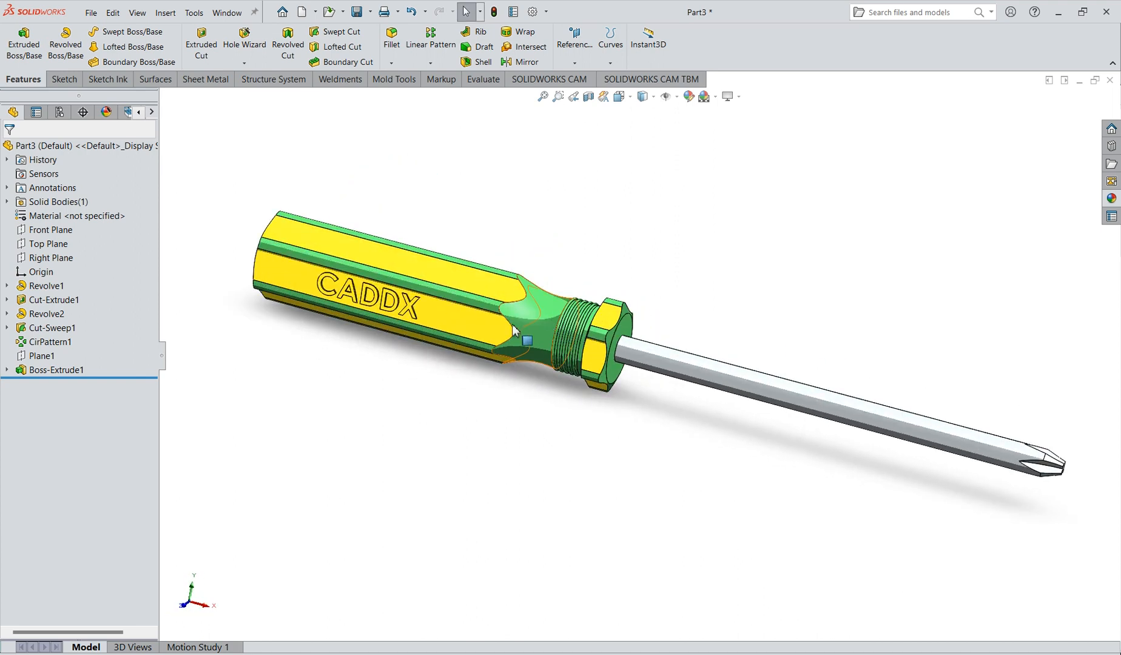
scroll(501, 328, "down", 2)
scroll(450, 325, "up", 4)
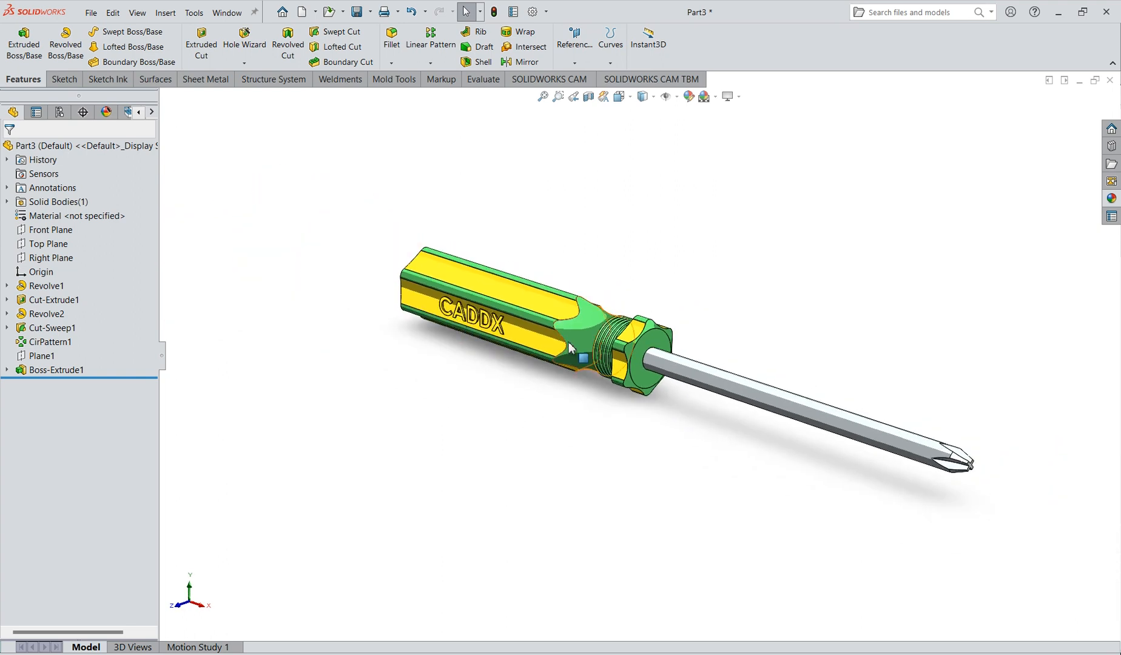